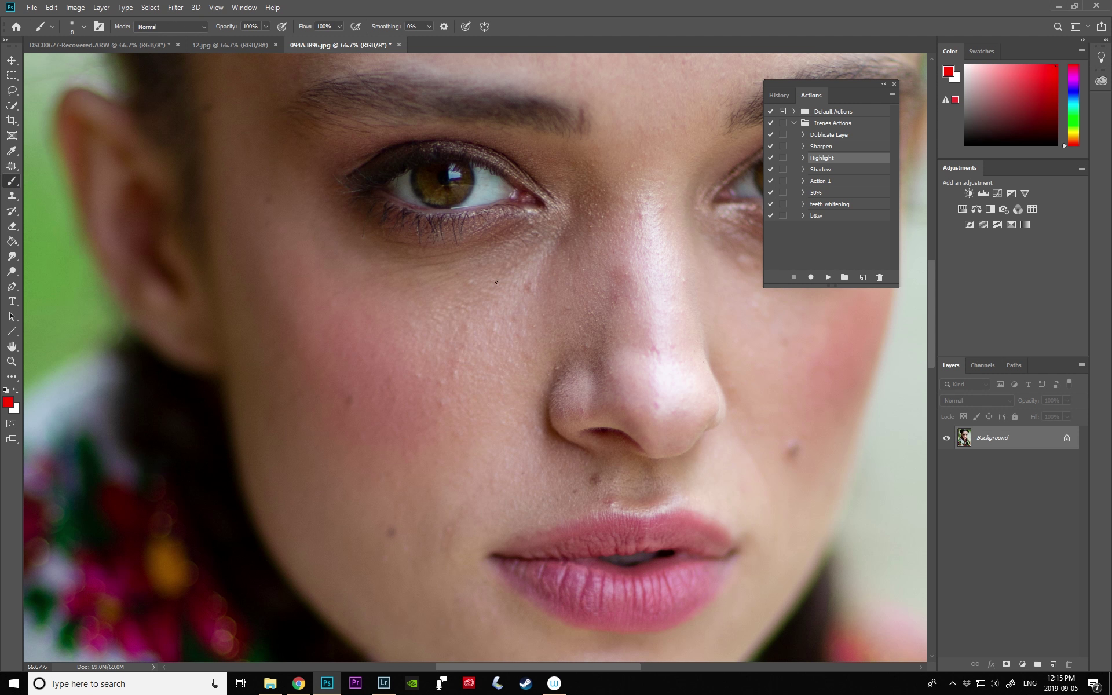
# - Circle the textured area from the cheek to the nose in red, and mark one small bump on the cheek
pyautogui.moveTo(483, 245)
pyautogui.mouseDown()
pyautogui.moveTo(447, 496)
pyautogui.moveTo(533, 227)
pyautogui.mouseUp()
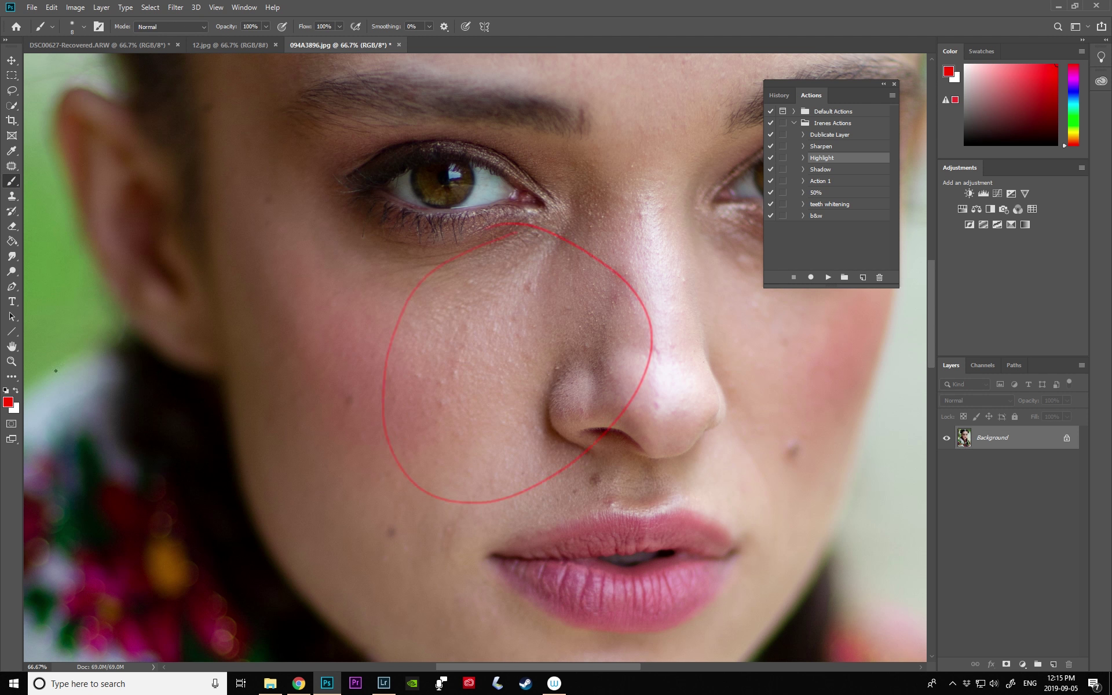
pyautogui.click(11, 361)
pyautogui.click(489, 343)
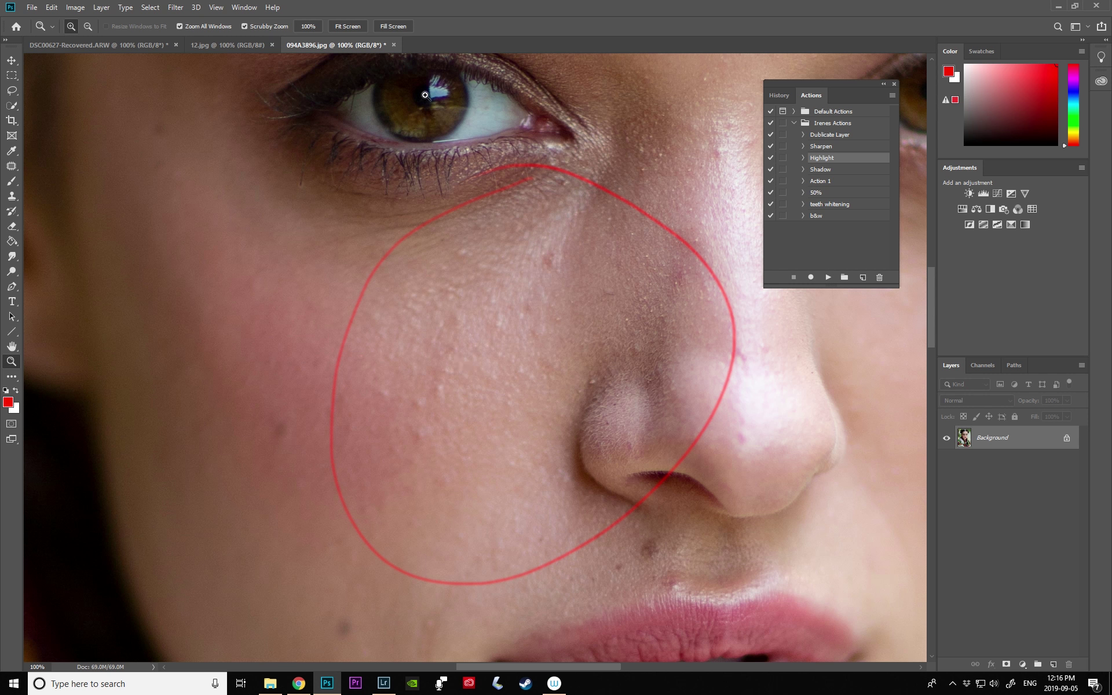
pyautogui.click(11, 181)
pyautogui.moveTo(391, 384)
pyautogui.mouseDown()
pyautogui.moveTo(374, 407)
pyautogui.moveTo(392, 385)
pyautogui.mouseUp()
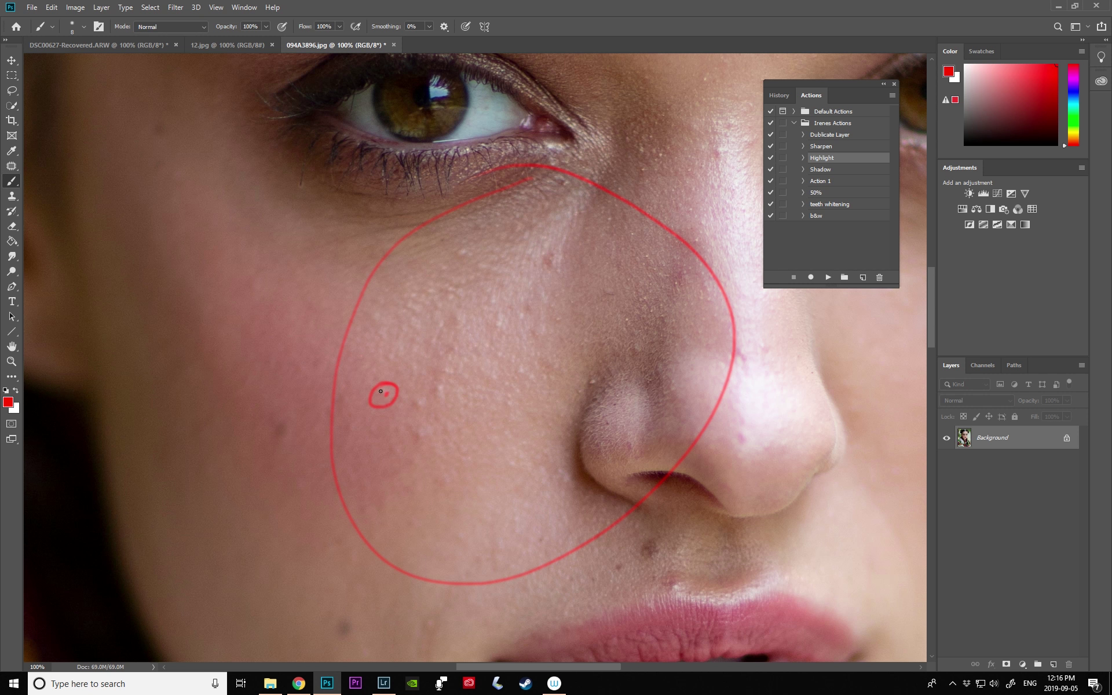
# - At 200% zoom, draw a red oval around a small cluster of uneven skin texture on the cheek
pyautogui.click(12, 361)
pyautogui.click(417, 399)
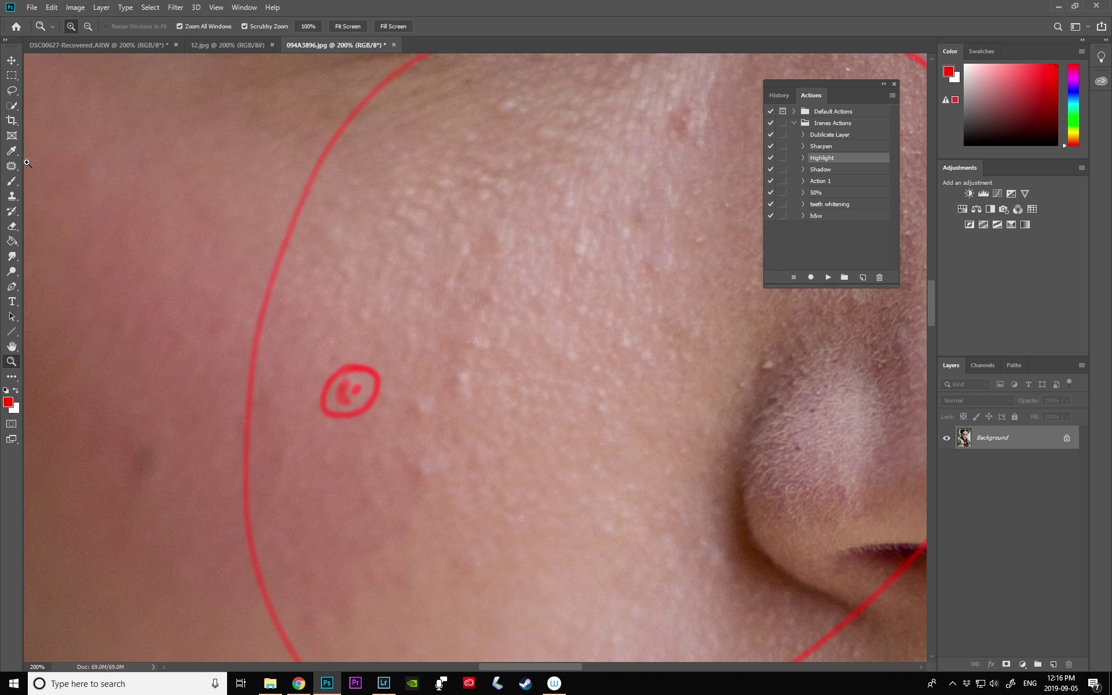
pyautogui.click(12, 180)
pyautogui.click(464, 378)
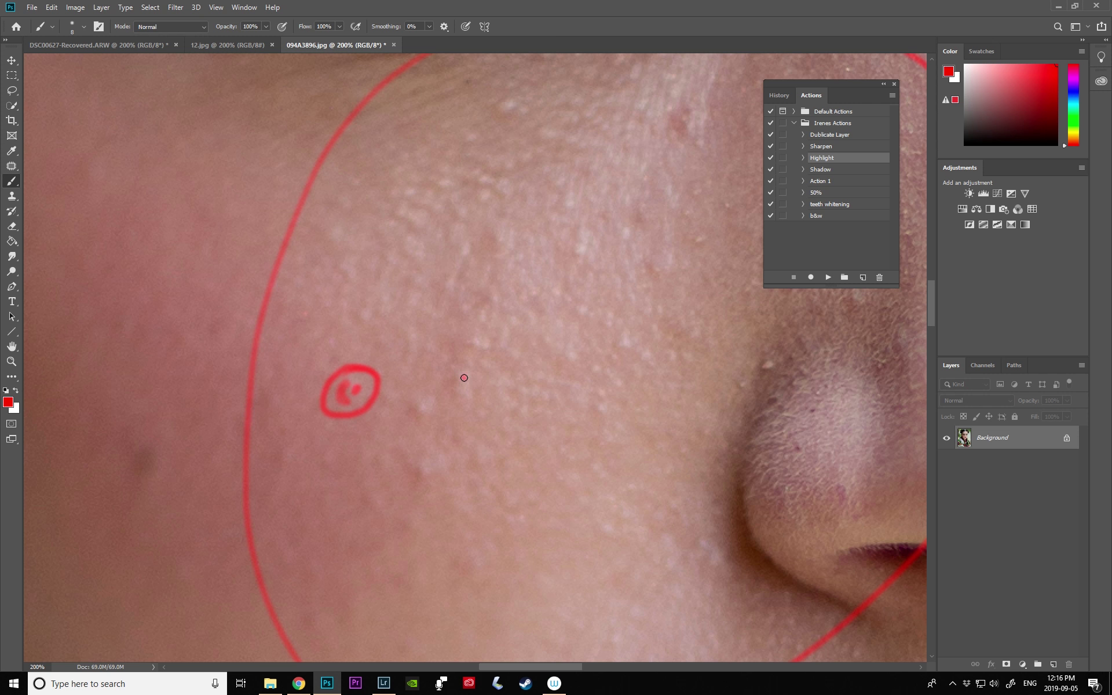
pyautogui.moveTo(460, 371)
pyautogui.mouseDown()
pyautogui.moveTo(455, 388)
pyautogui.moveTo(458, 367)
pyautogui.mouseUp()
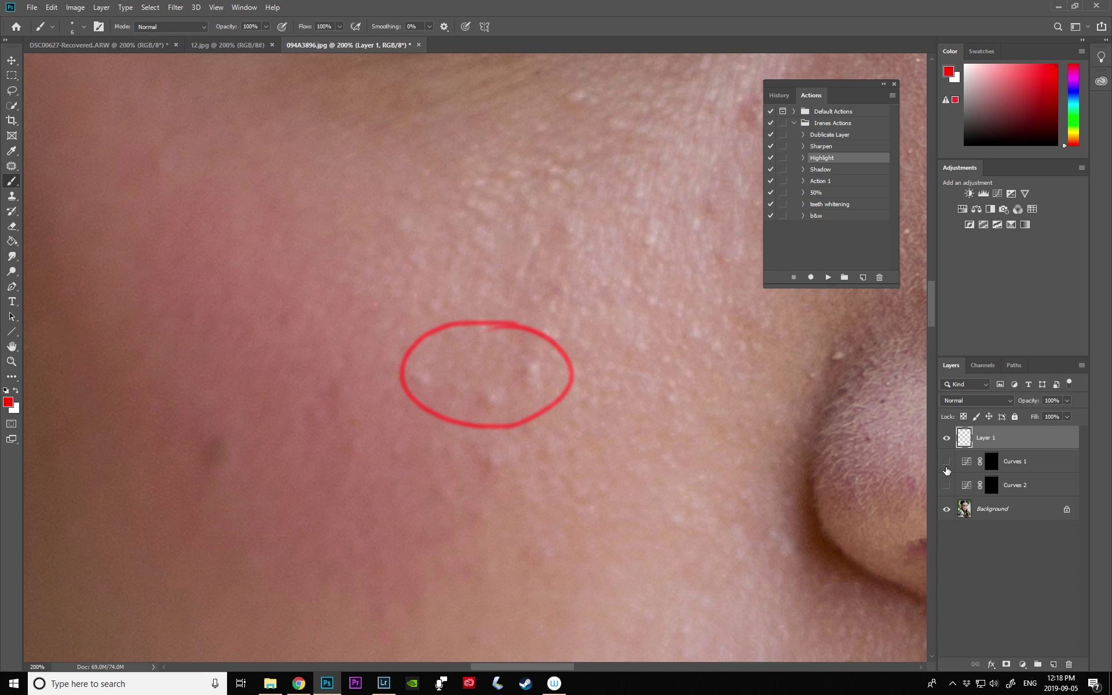
# - Toggle the visibility of the Curves 1 and Curves 2 layers to compare the circled skin texture
pyautogui.click(947, 462)
pyautogui.click(947, 486)
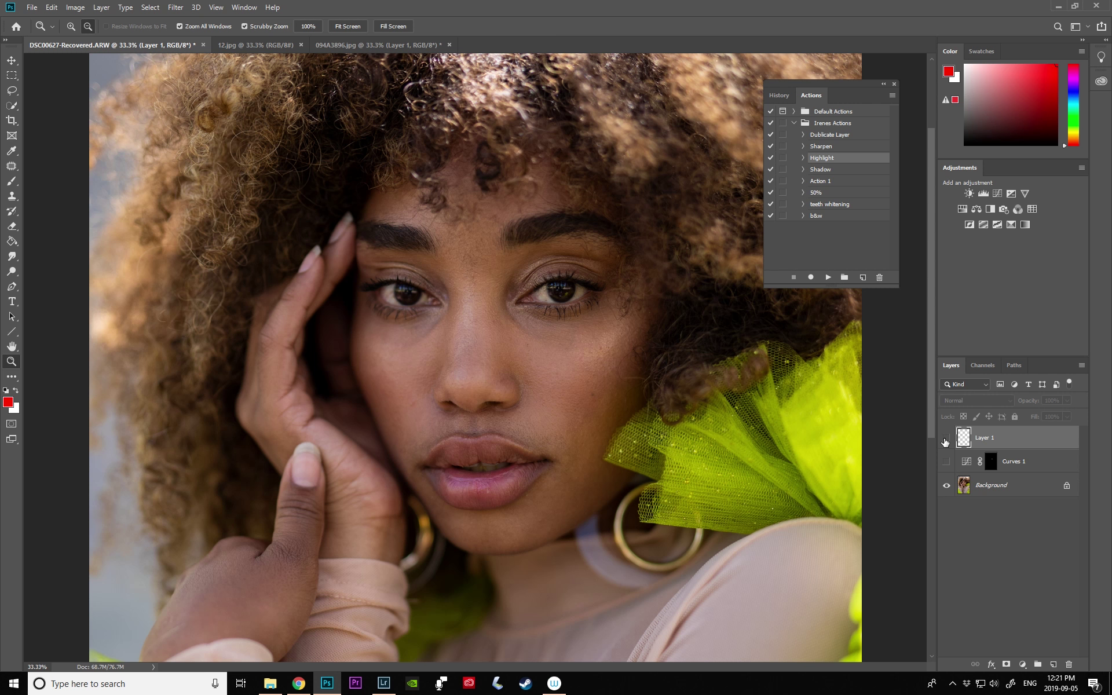
# - In the DSC00627-Recovered.ARW portrait, keep Layer 1 hidden and compare the face with the Curves 1 layer on and off
pyautogui.click(946, 442)
pyautogui.click(947, 462)
pyautogui.click(947, 438)
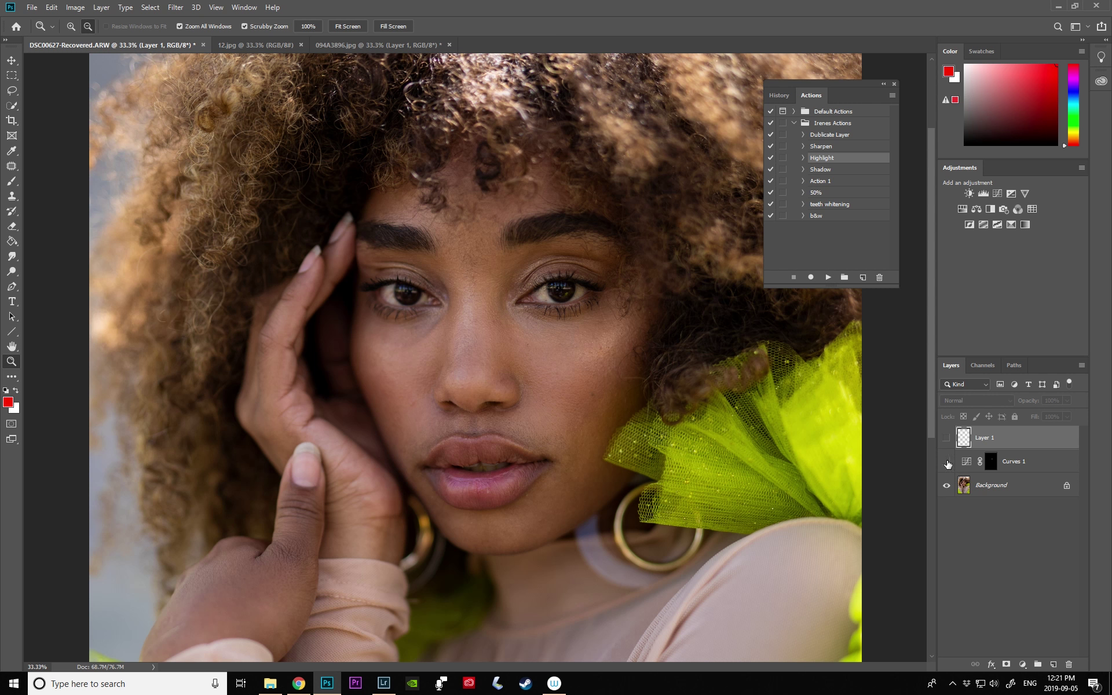
pyautogui.click(948, 463)
pyautogui.click(948, 462)
pyautogui.click(948, 463)
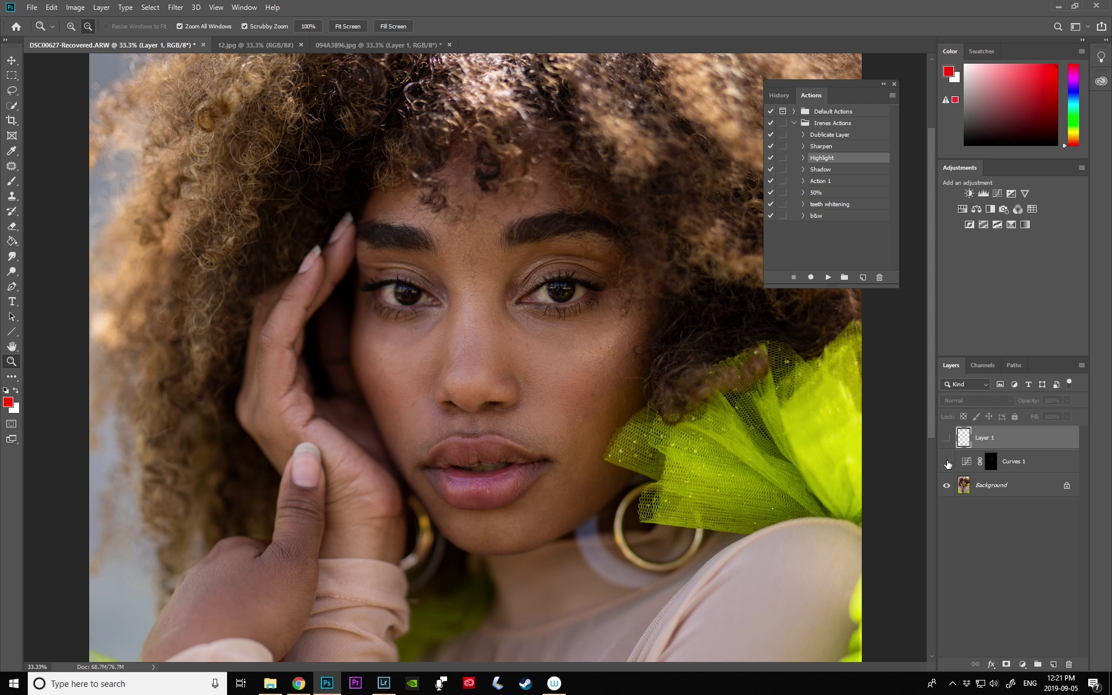
pyautogui.click(948, 462)
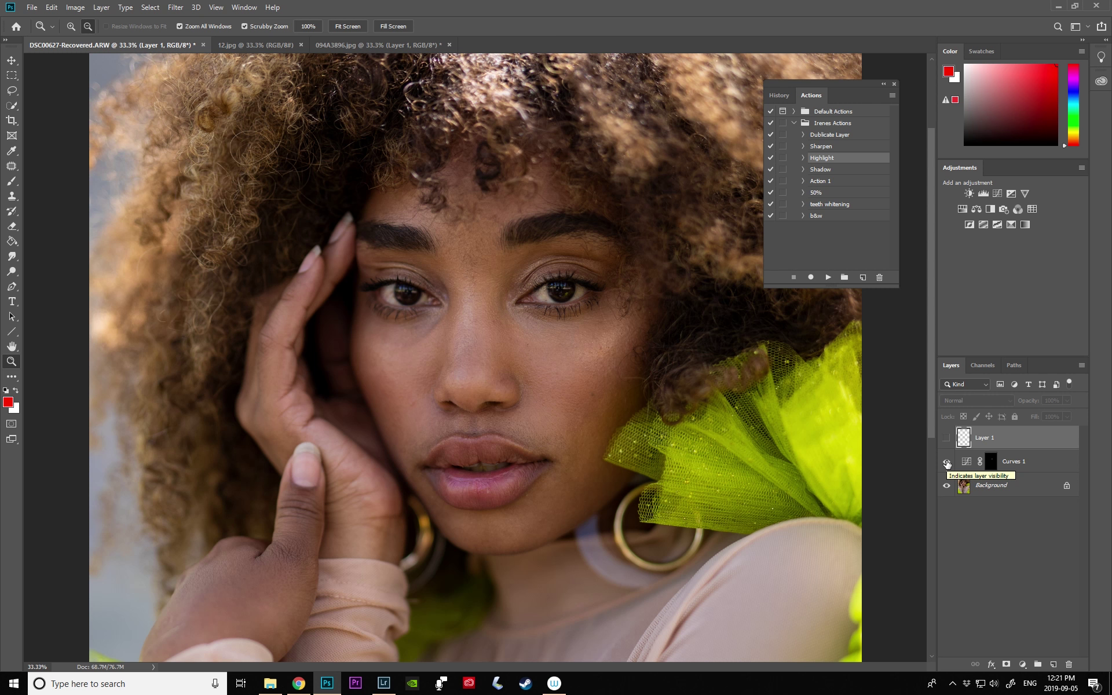
pyautogui.click(947, 462)
pyautogui.click(948, 463)
# - Examine the under-eye and cheek skin at 100% zoom with the Curves 1 layer on and off
pyautogui.click(71, 27)
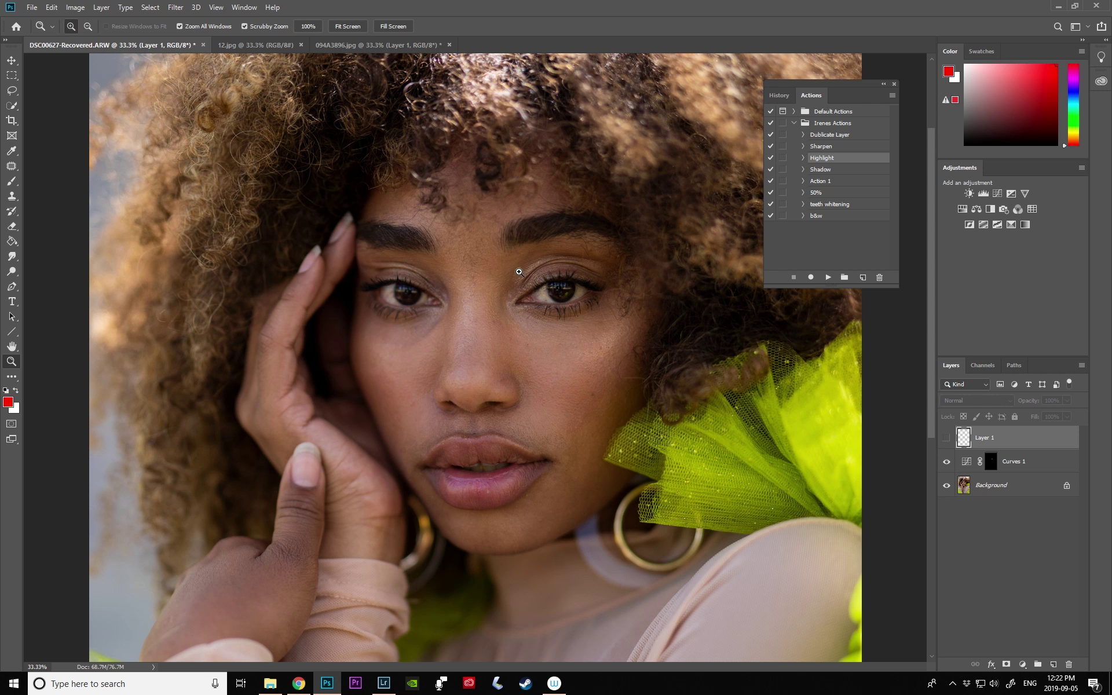
pyautogui.click(519, 272)
pyautogui.click(488, 451)
pyautogui.click(509, 429)
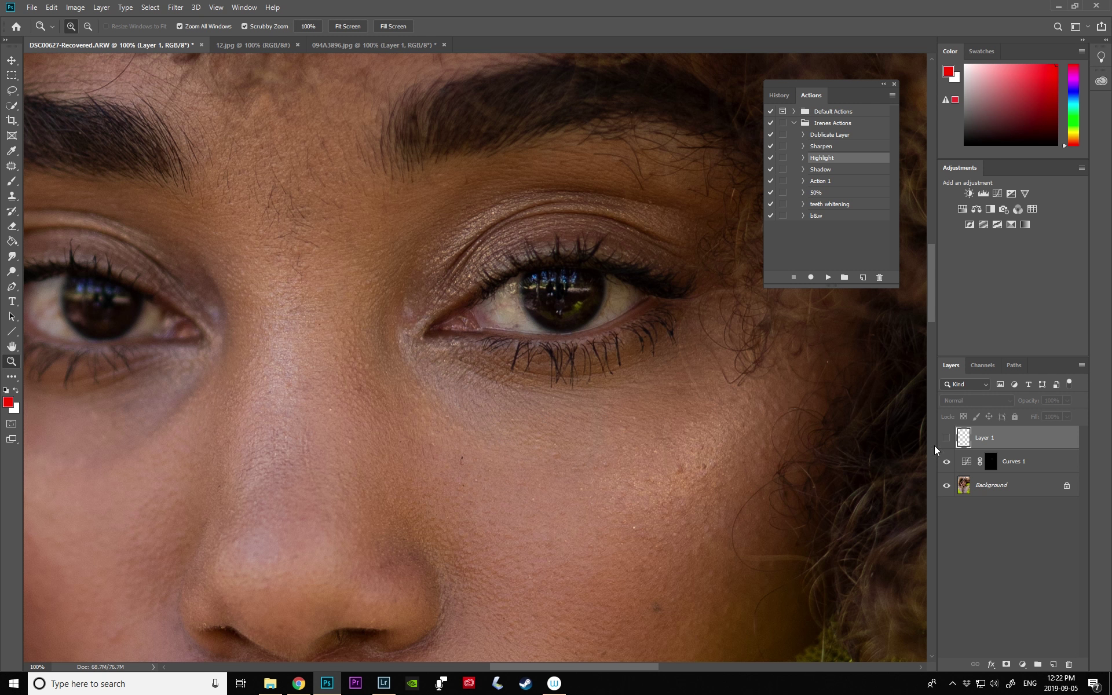
pyautogui.click(947, 462)
pyautogui.click(947, 462)
pyautogui.click(947, 462)
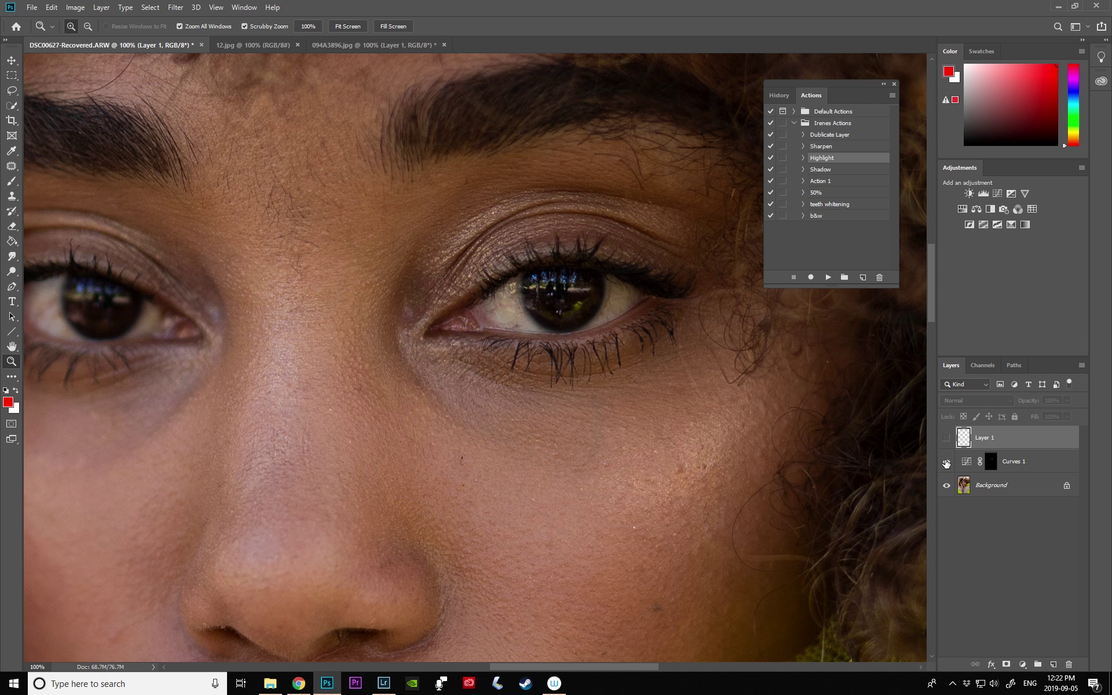
pyautogui.click(947, 462)
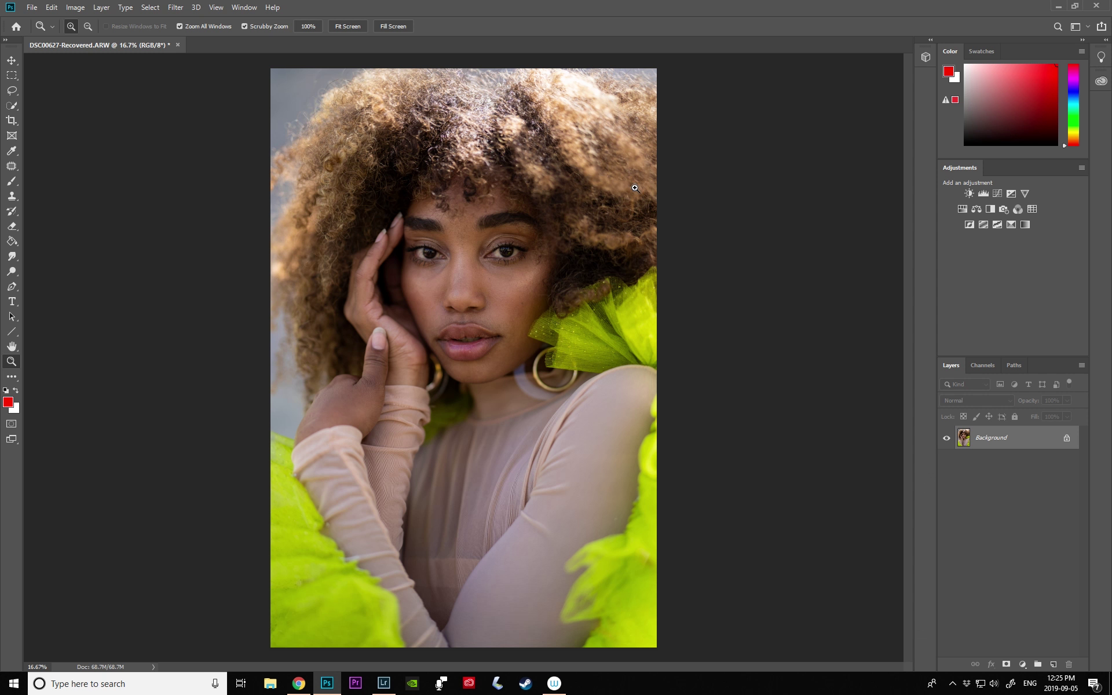
# - Show the Actions panel, collapse the default set, and create a new action set named "dodge and burn skin"
pyautogui.click(240, 8)
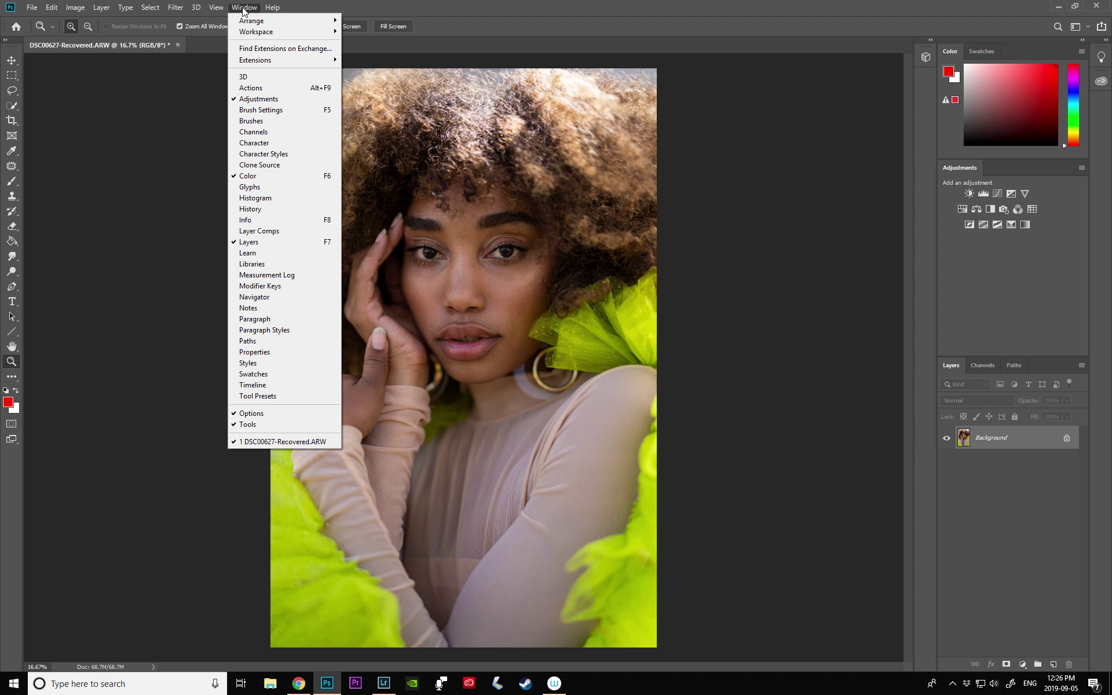
pyautogui.click(250, 85)
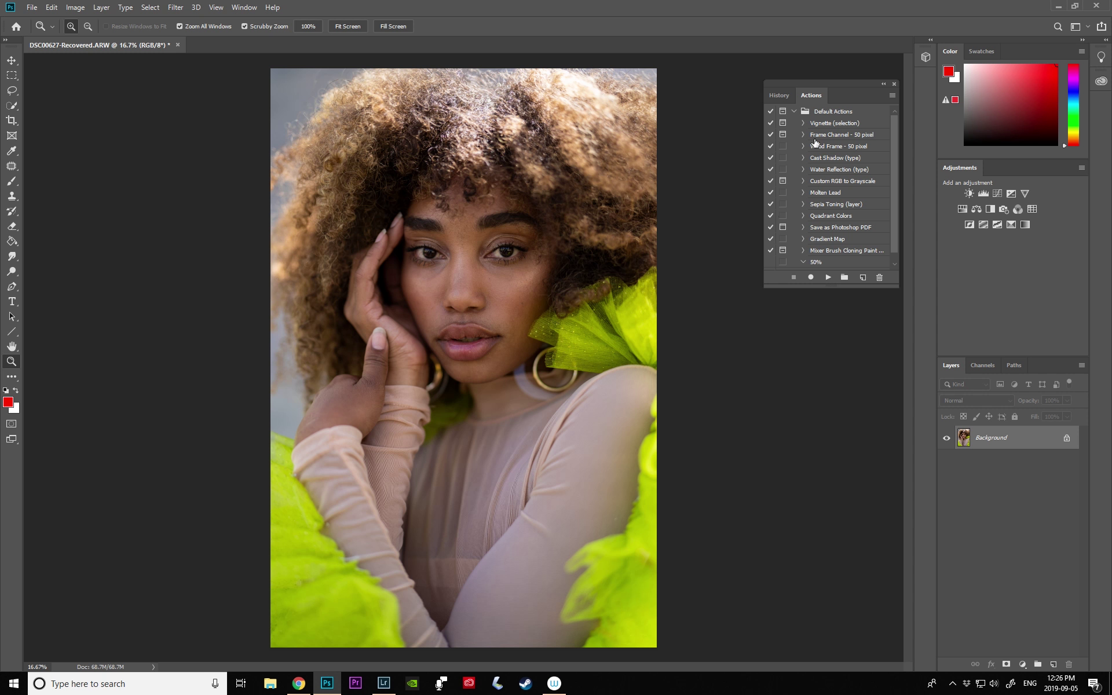
pyautogui.click(795, 112)
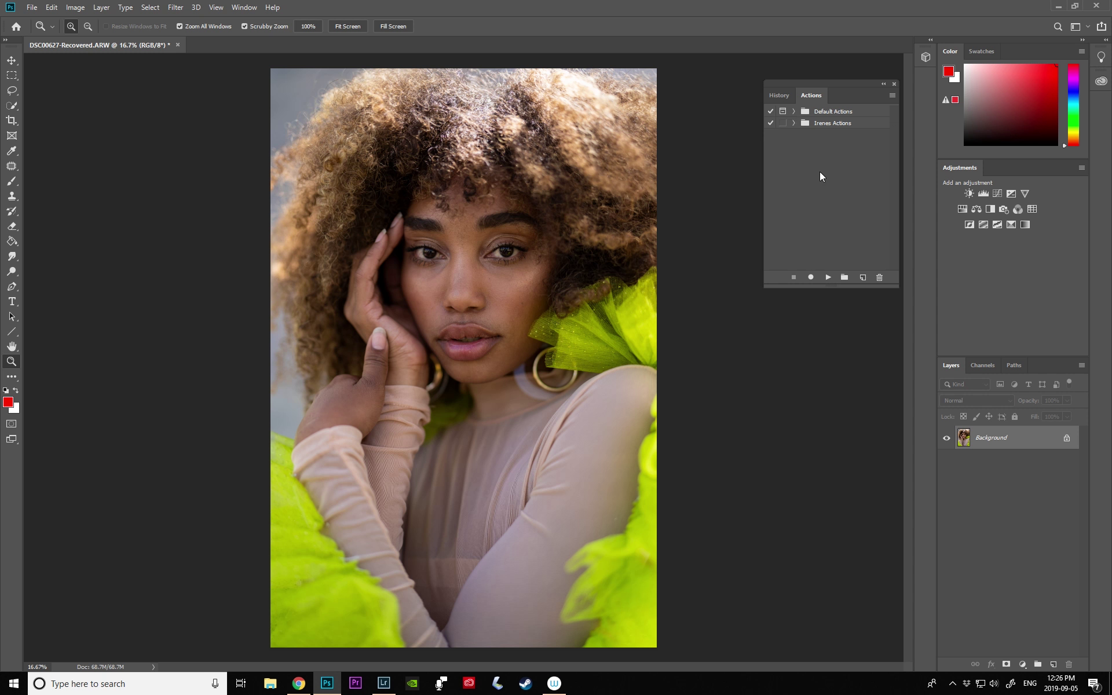
pyautogui.click(844, 279)
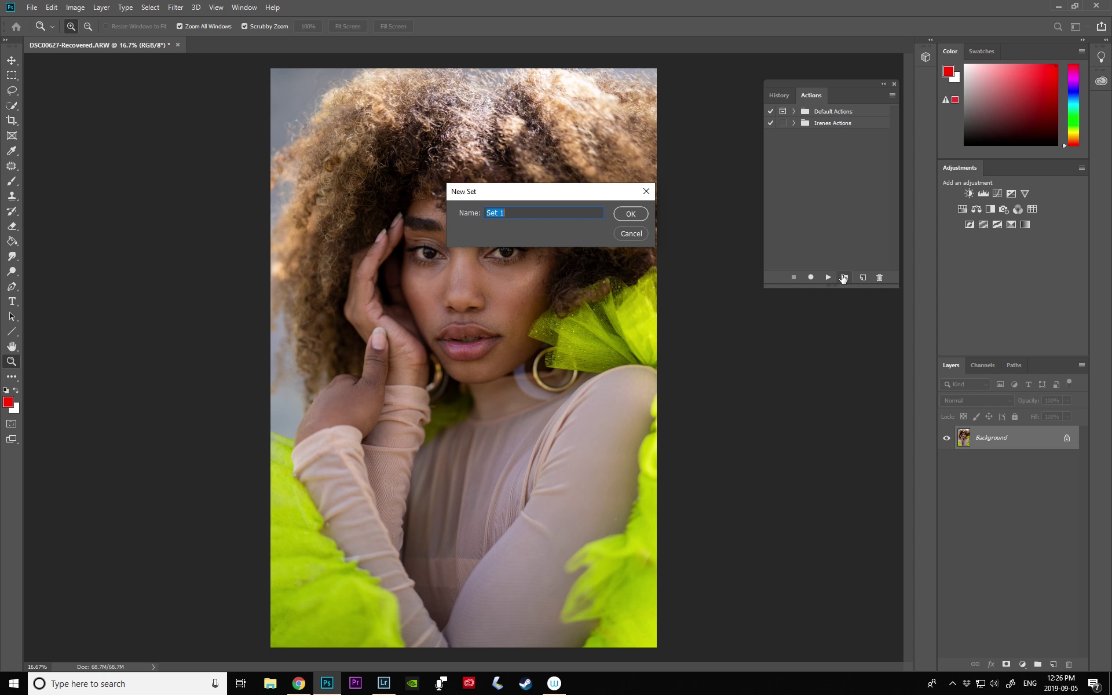
pyautogui.write('dodge and burn sk')
pyautogui.click(633, 215)
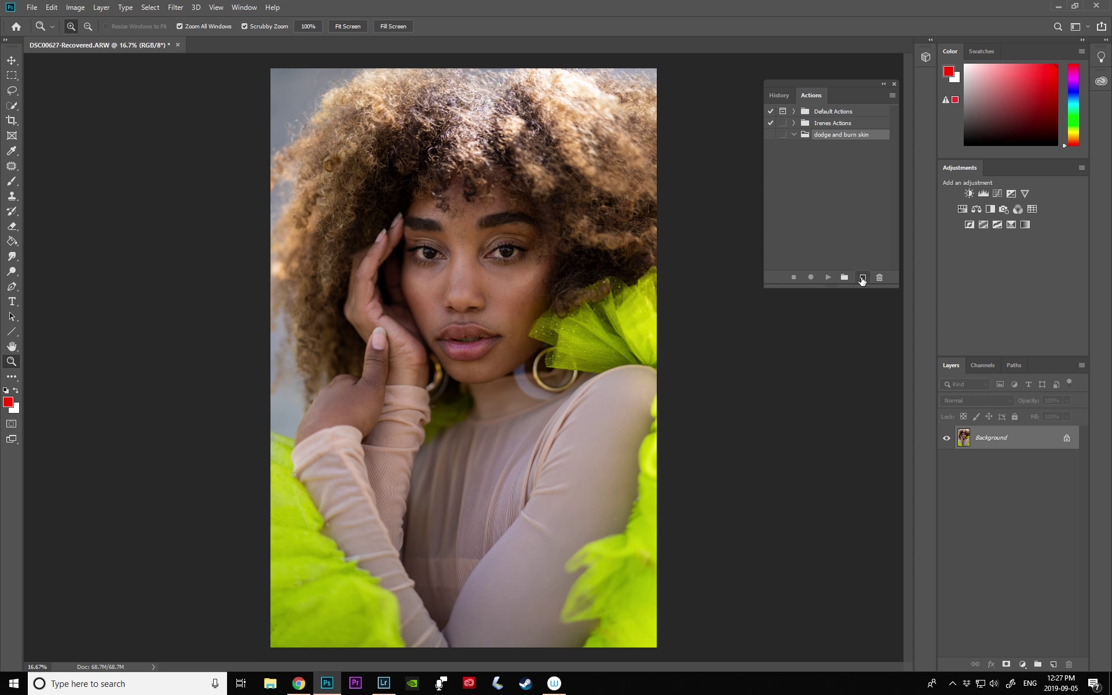
# - Start recording a new action named "contrast layer" in the "dodge and burn skin" set
pyautogui.click(863, 278)
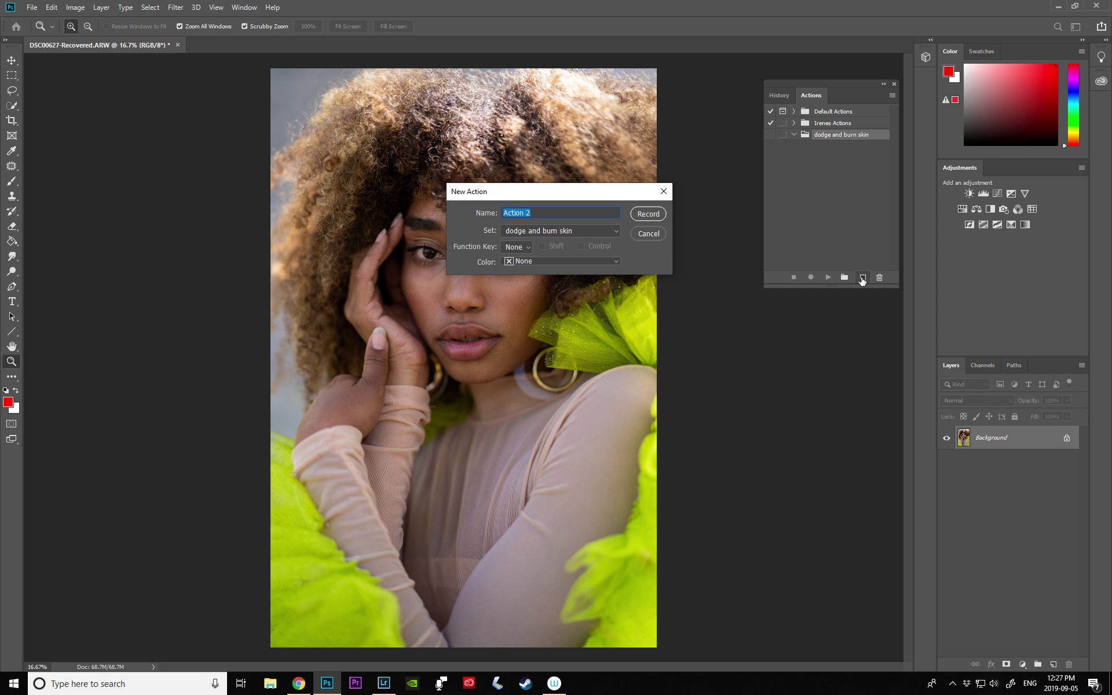
pyautogui.write('contrast layer')
pyautogui.click(648, 214)
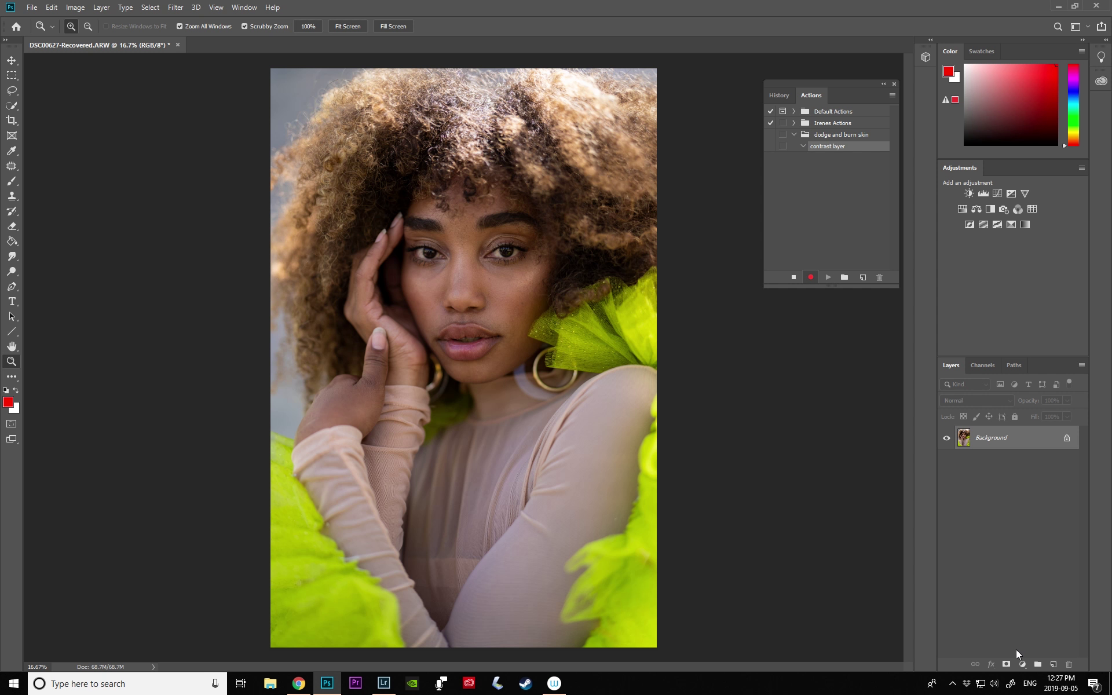
# - Add a Solid Color fill layer in neutral grey #919191 and set its blend mode to Color
pyautogui.click(1023, 666)
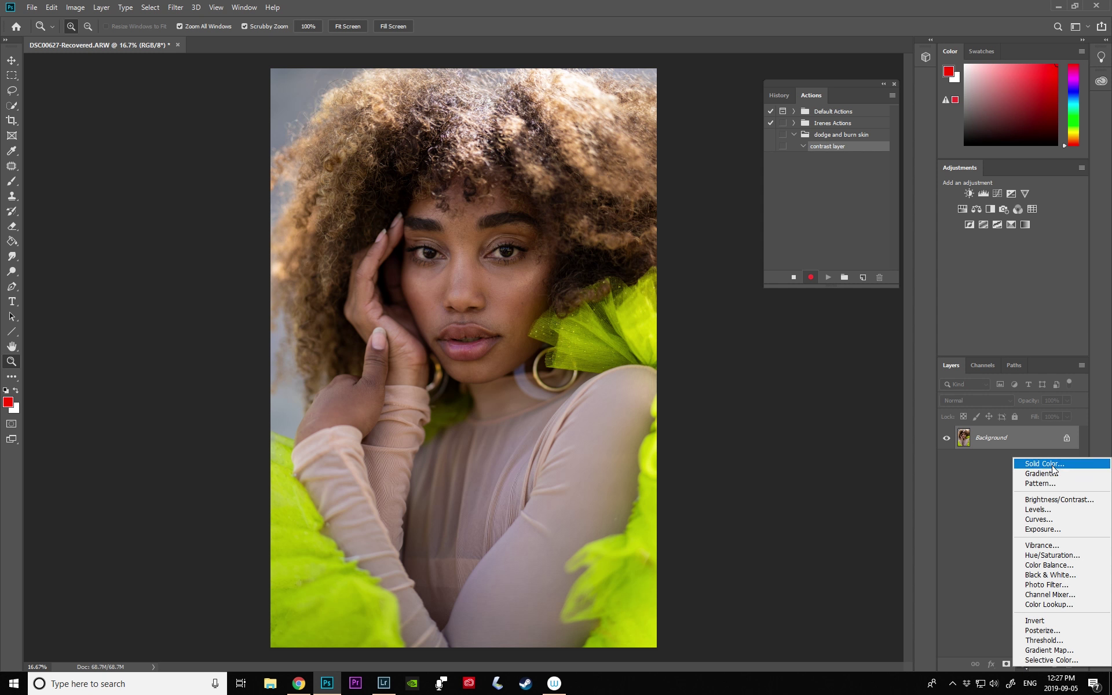
pyautogui.click(1052, 465)
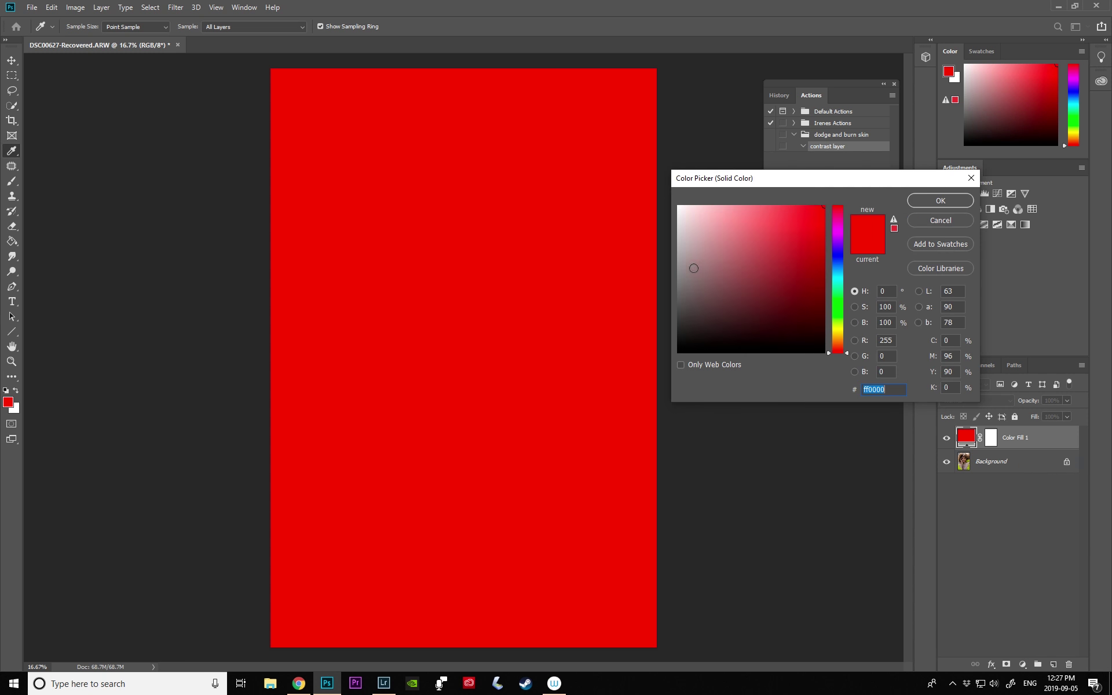
pyautogui.moveTo(693, 268); pyautogui.dragTo(671, 269)
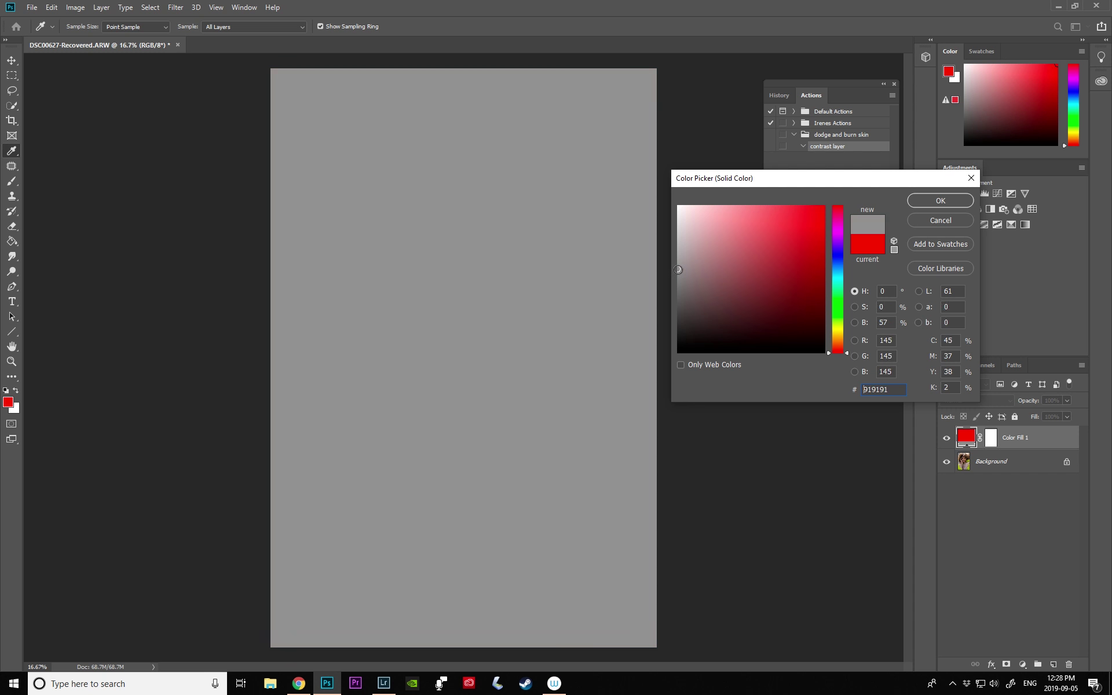
pyautogui.click(921, 202)
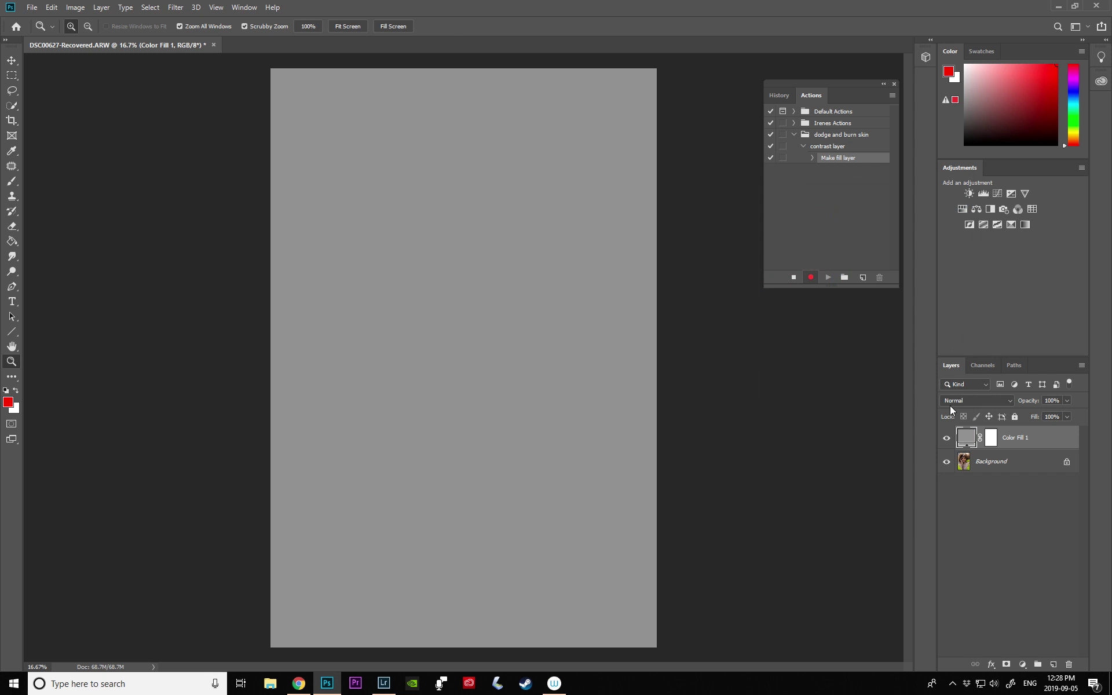
pyautogui.click(945, 401)
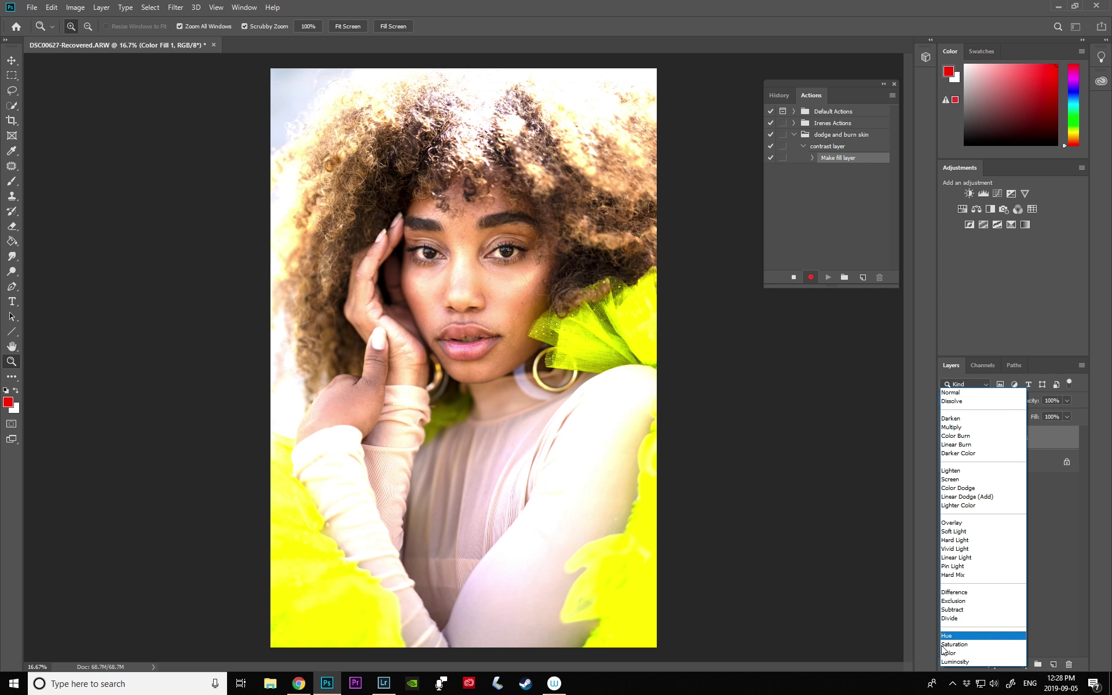
pyautogui.click(946, 653)
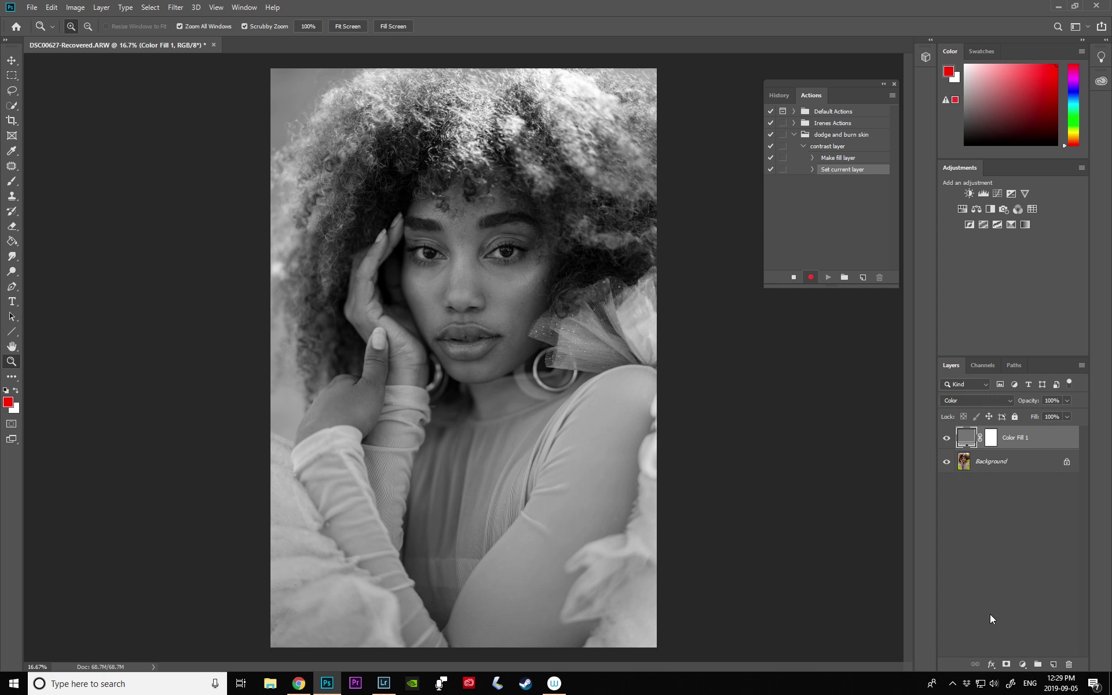
# - Add a Brightness/Contrast adjustment layer above the grey fill with brightness 7 and contrast 28
pyautogui.click(1023, 665)
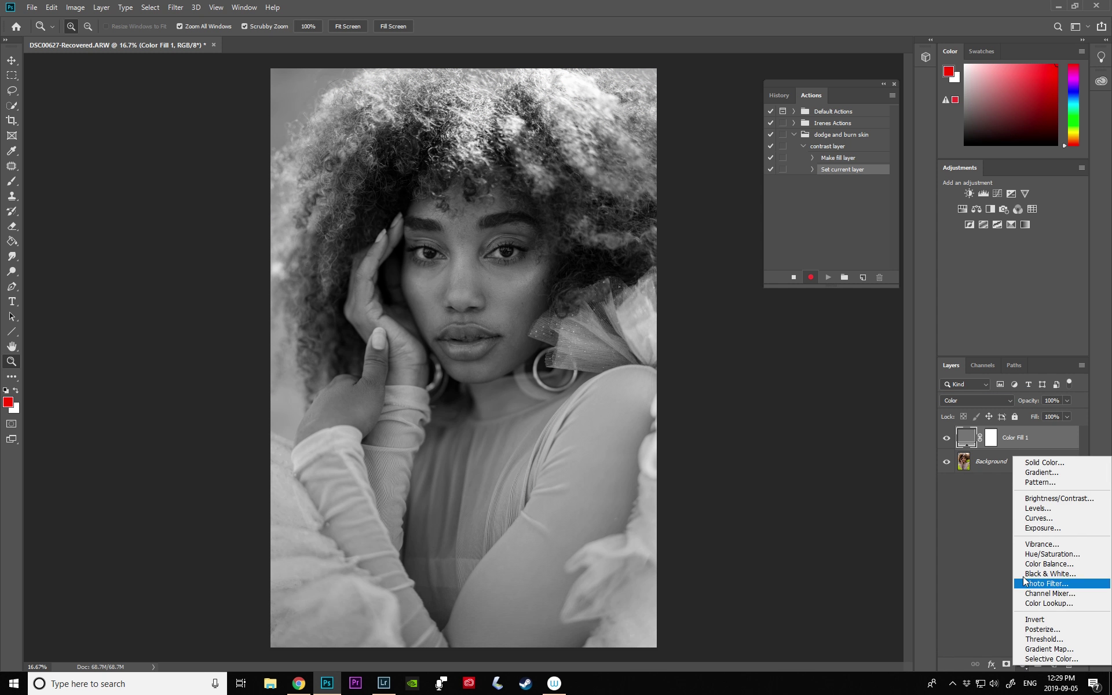
pyautogui.click(1029, 500)
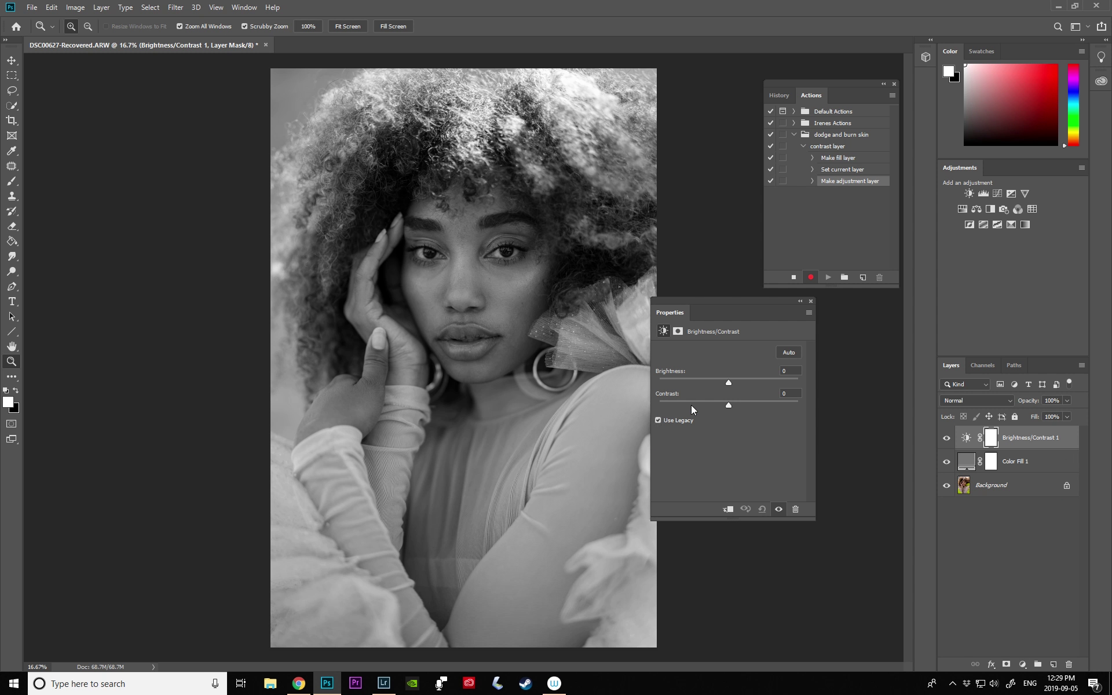
pyautogui.moveTo(732, 404)
pyautogui.mouseDown()
pyautogui.moveTo(753, 404)
pyautogui.moveTo(732, 381)
pyautogui.mouseUp()
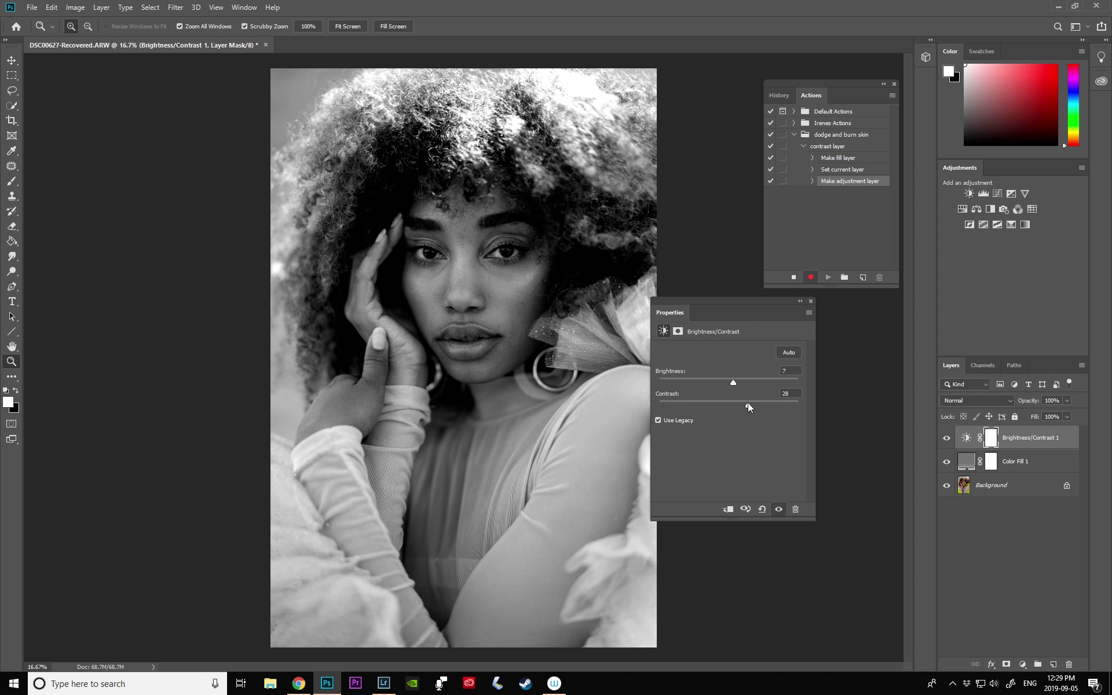
pyautogui.click(811, 301)
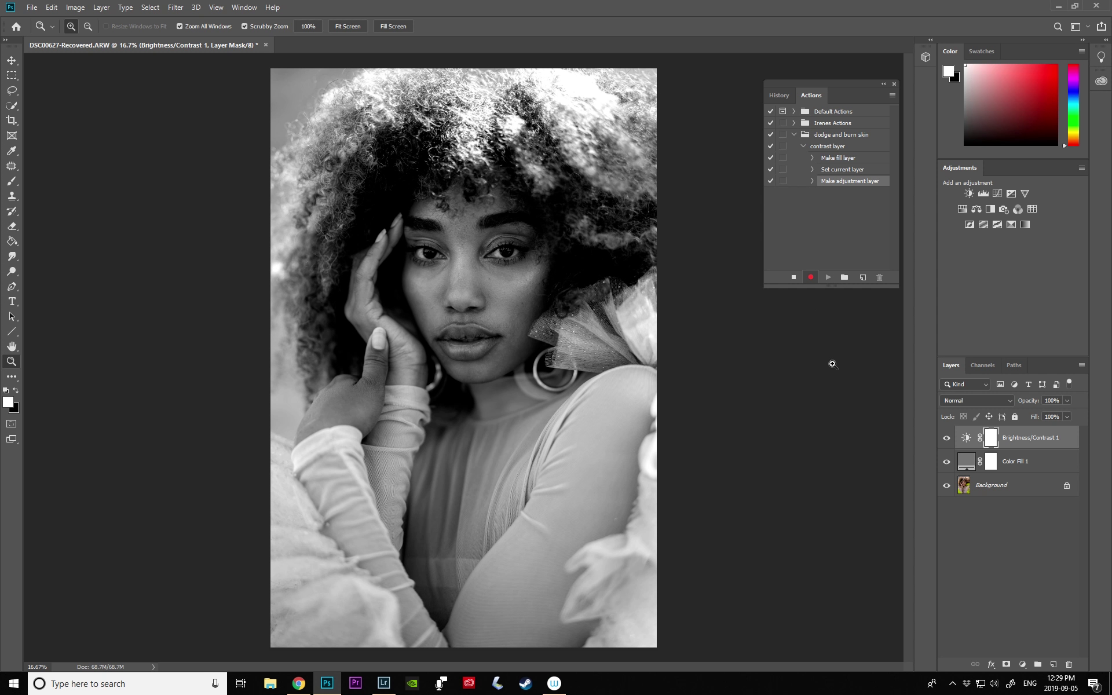
# - Create a layer group, move the Brightness/Contrast and Color Fill layers into it, and collapse the group
pyautogui.click(1037, 666)
pyautogui.click(1021, 454)
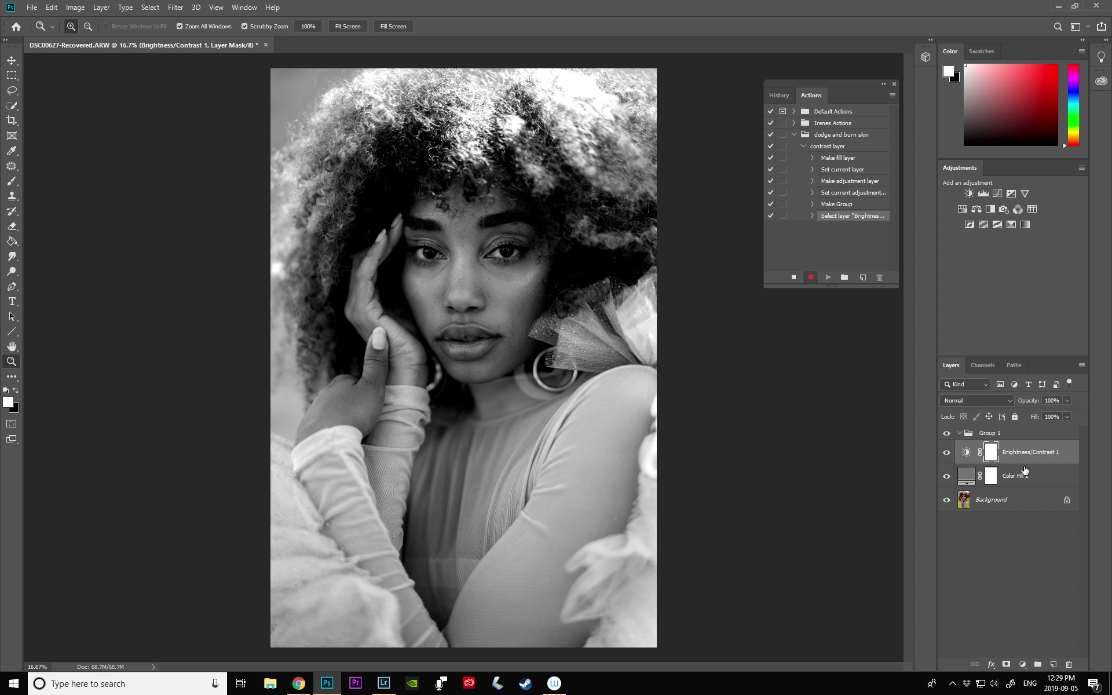
pyautogui.keyDown('shift'); pyautogui.click(1023, 474); pyautogui.keyUp('shift')
pyautogui.moveTo(1014, 438); pyautogui.dragTo(1014, 439)
pyautogui.click(960, 433)
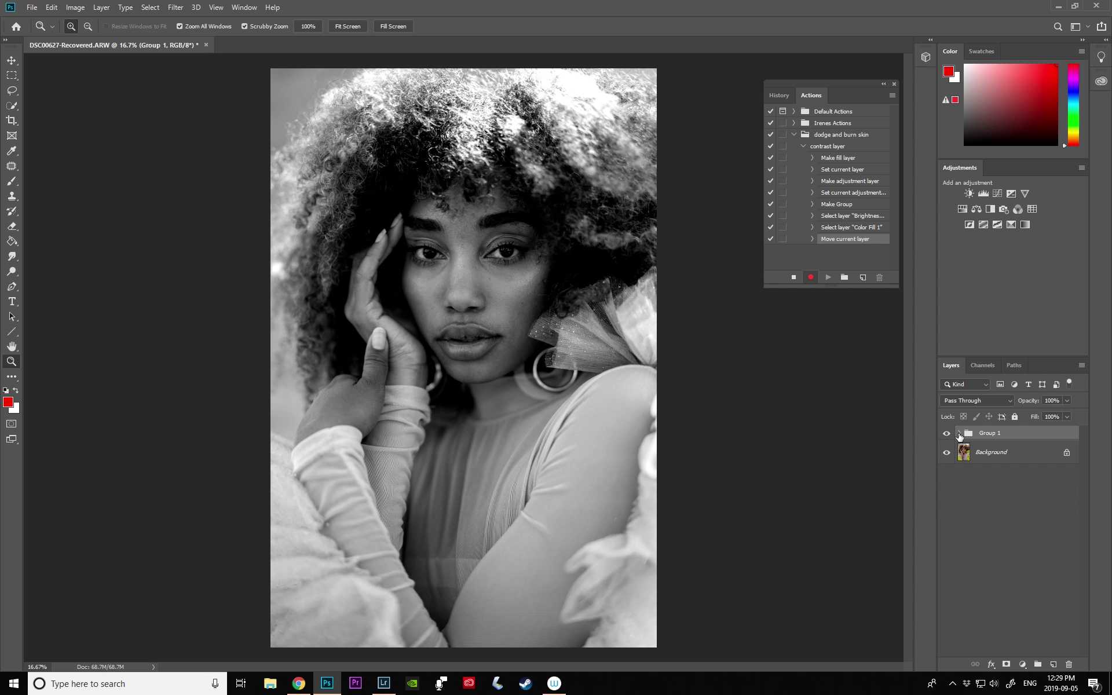
# - Hide the new layer group and show it again to compare the high-contrast grey view with the original photo
pyautogui.click(947, 434)
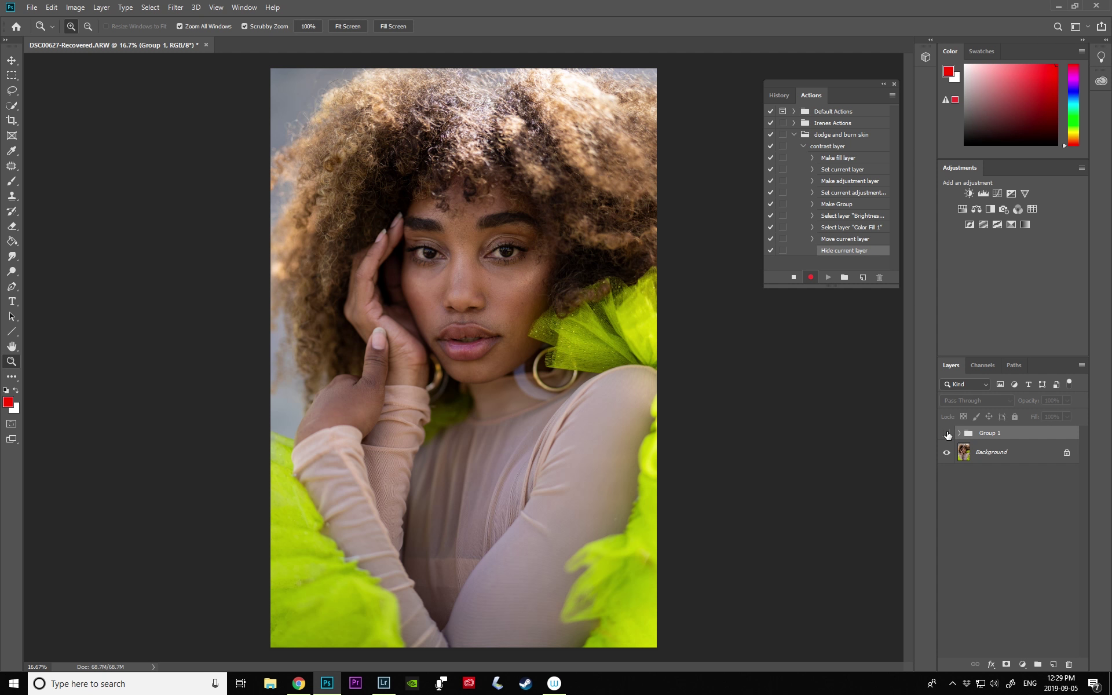
pyautogui.click(947, 434)
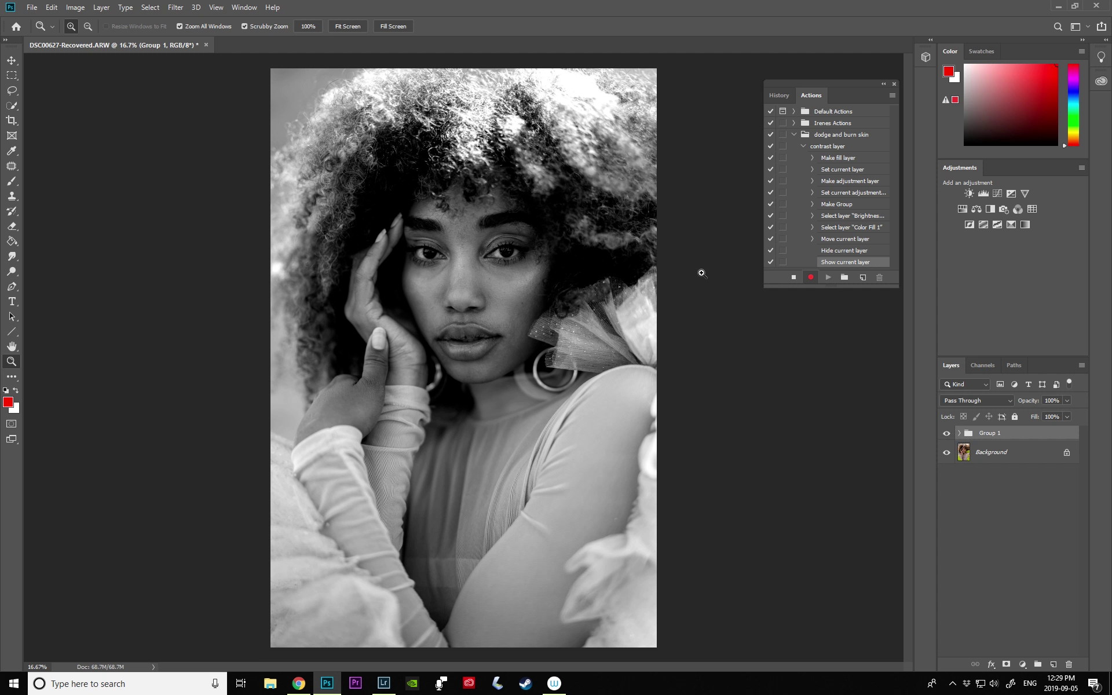
# - Stop recording the contrast layer action, collapse its recorded commands, and delete the Group 1 layer group
pyautogui.click(794, 277)
pyautogui.click(803, 146)
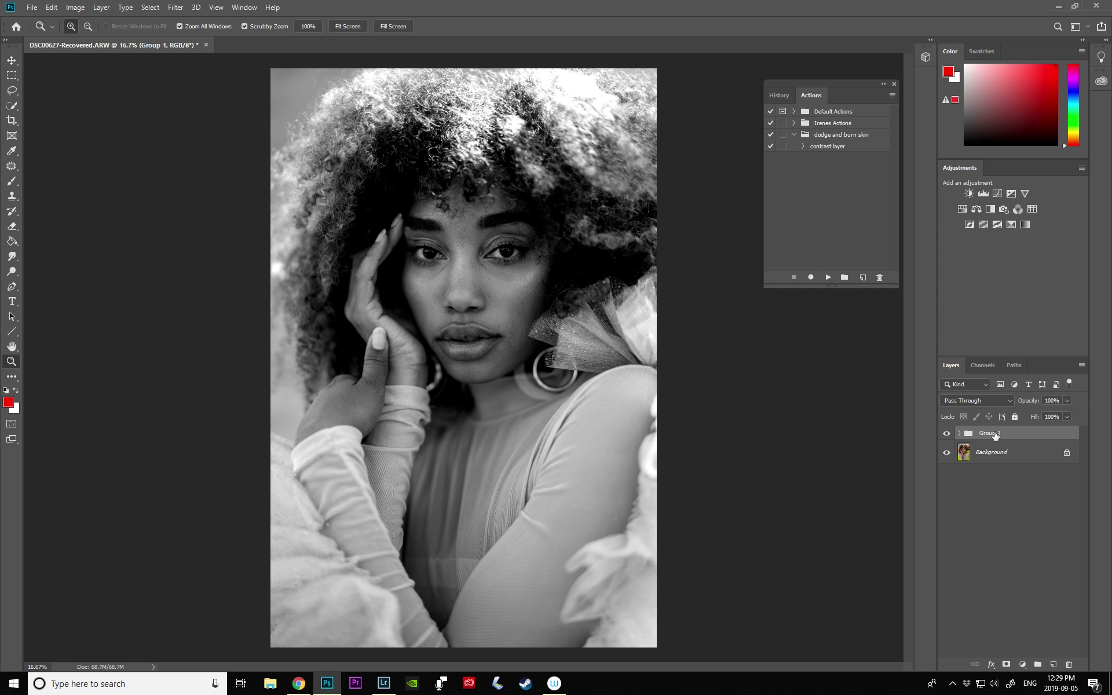
pyautogui.moveTo(988, 434); pyautogui.dragTo(1069, 664)
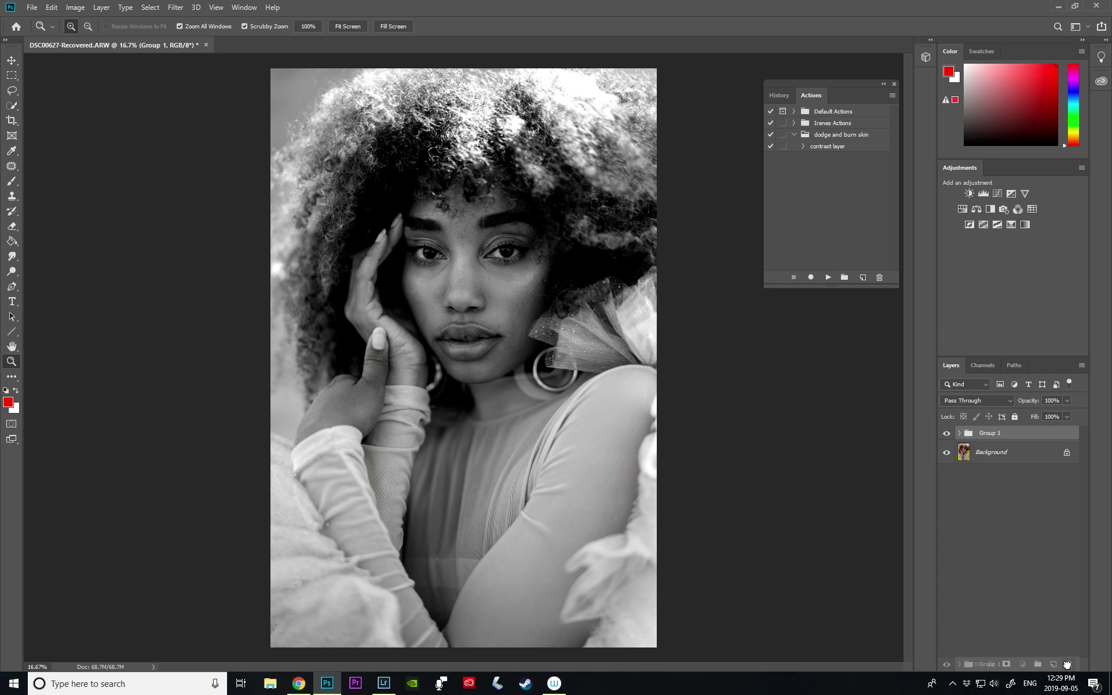
# - Play the contrast layer action to test it and collapse the layer group it creates
pyautogui.click(824, 148)
pyautogui.click(828, 279)
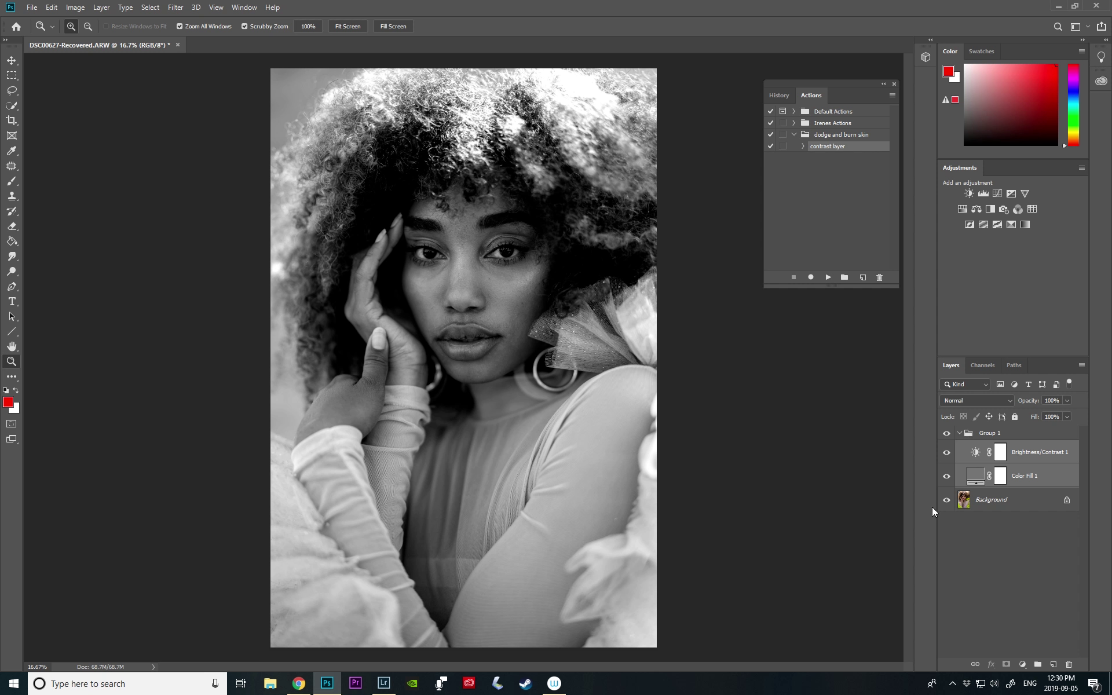
pyautogui.click(960, 435)
# - Toggle the visibility of the generated group to compare it with the original photo, and delete the group
pyautogui.click(946, 434)
pyautogui.click(946, 434)
pyautogui.click(947, 433)
pyautogui.click(947, 434)
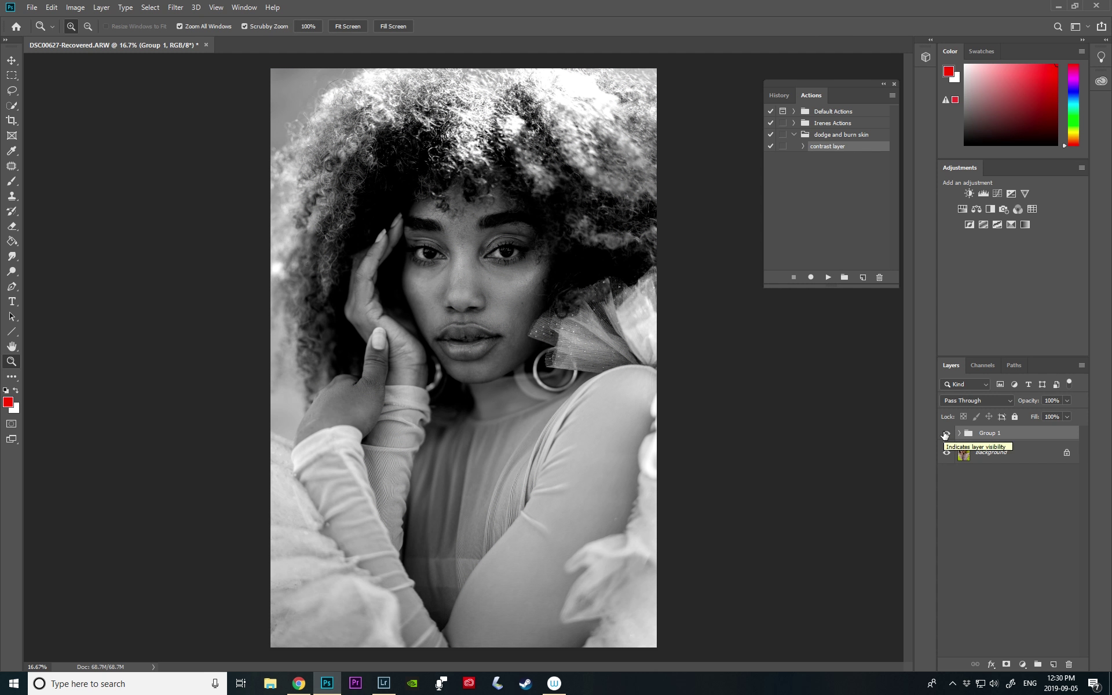
pyautogui.click(946, 434)
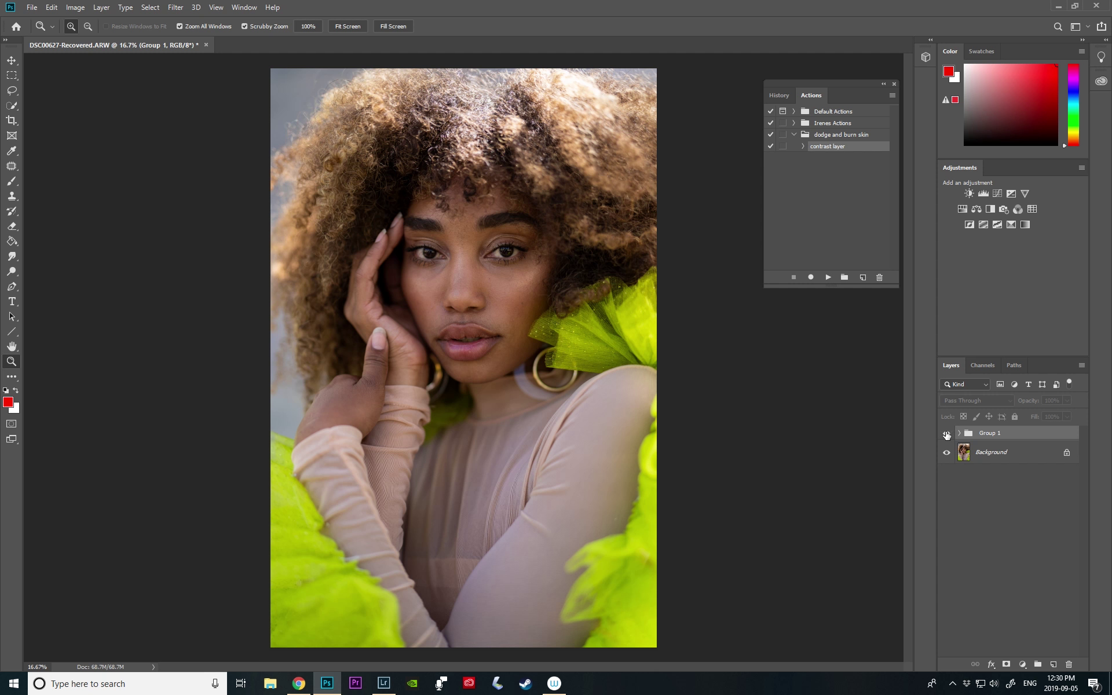
pyautogui.click(947, 435)
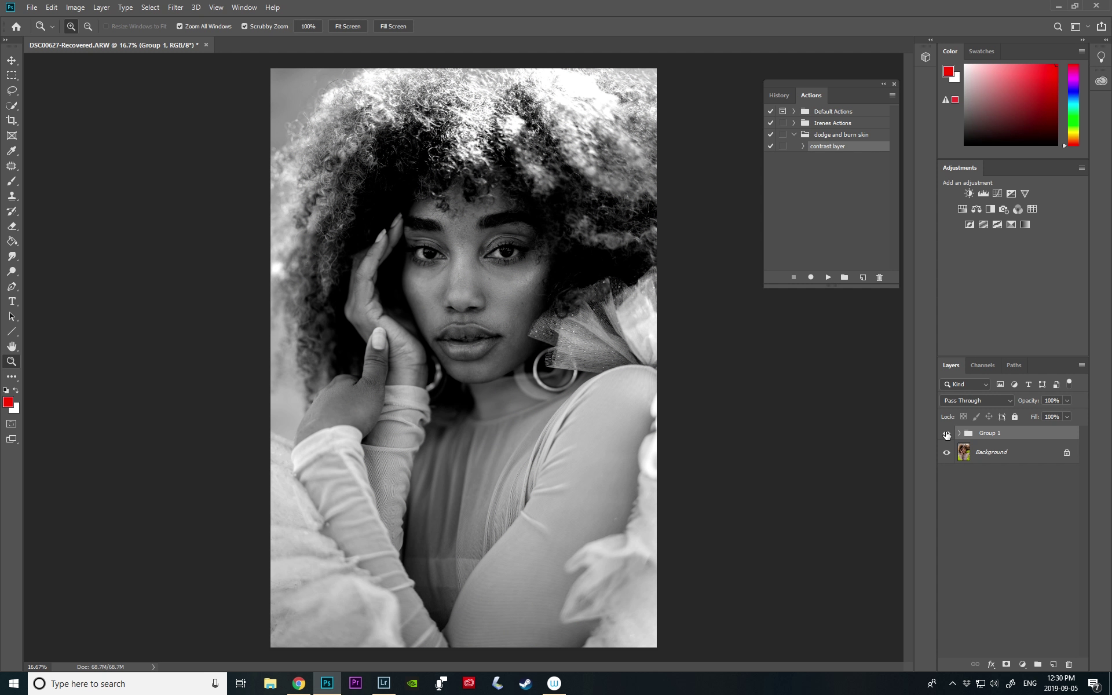
pyautogui.moveTo(989, 433); pyautogui.dragTo(1073, 663)
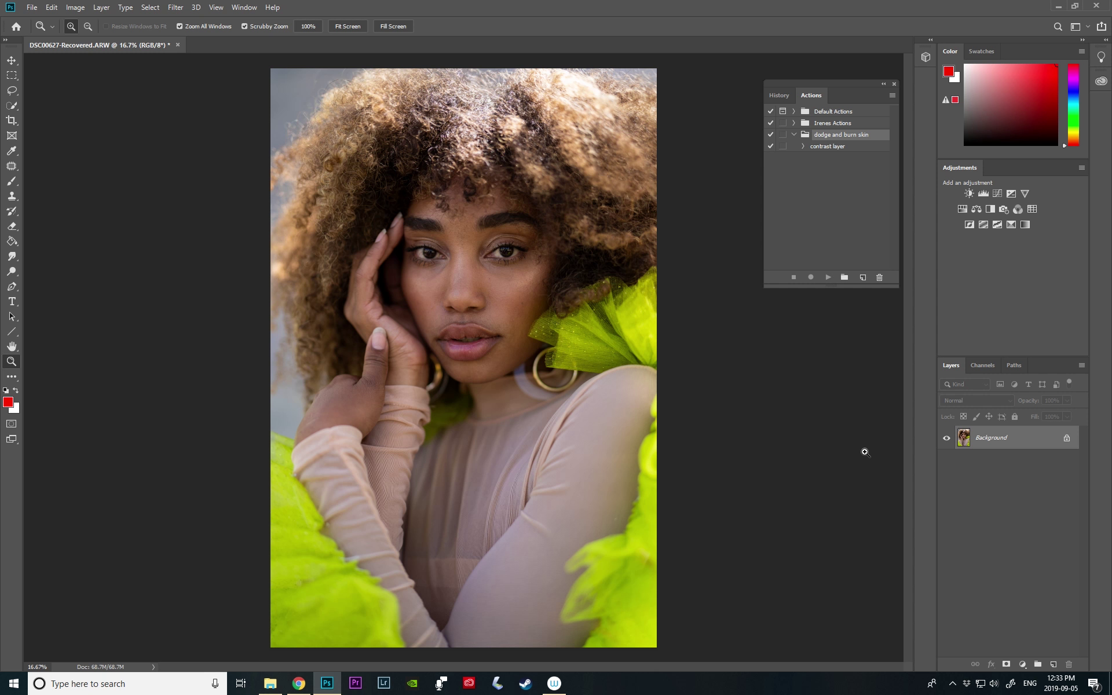
# - Create an action named highlight in the dodge and burn skin set and start recording it
pyautogui.click(863, 278)
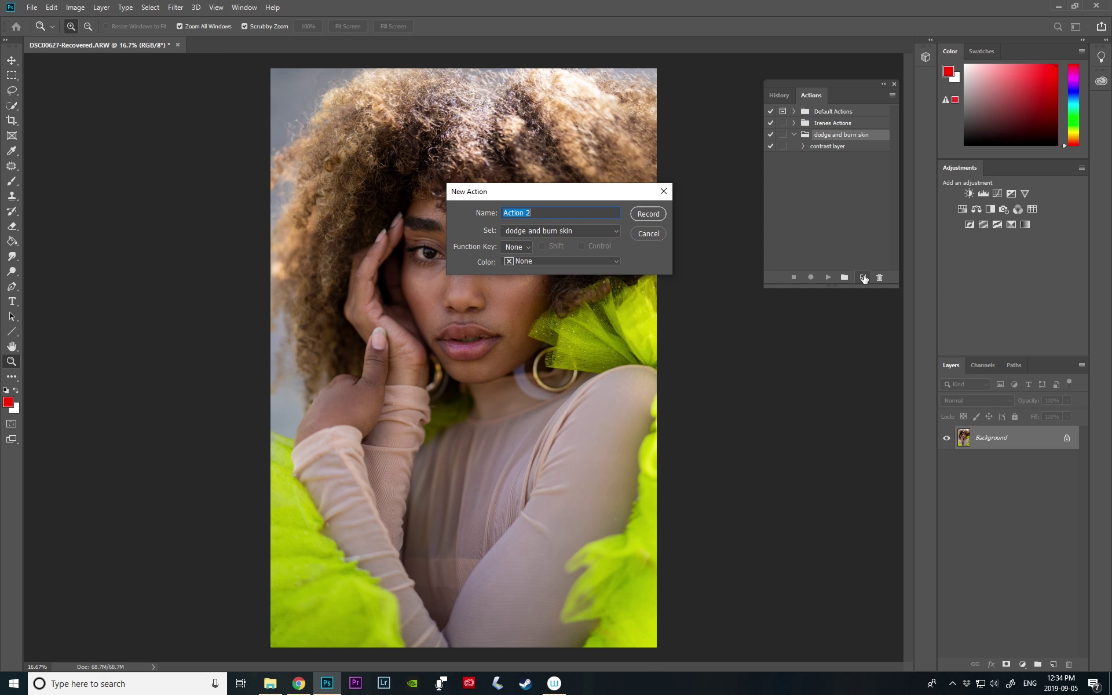
pyautogui.write('highlight')
pyautogui.click(646, 214)
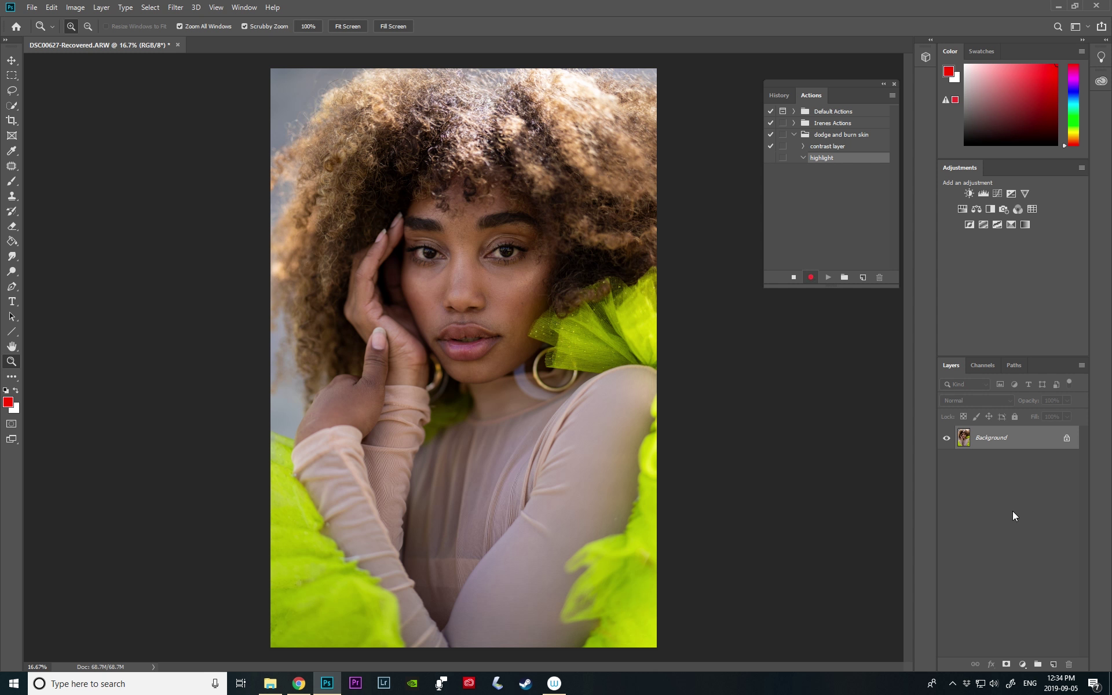
# - Add a Curves adjustment layer with the midtones raised to brighten the photo, and invert its mask to black
pyautogui.click(1023, 668)
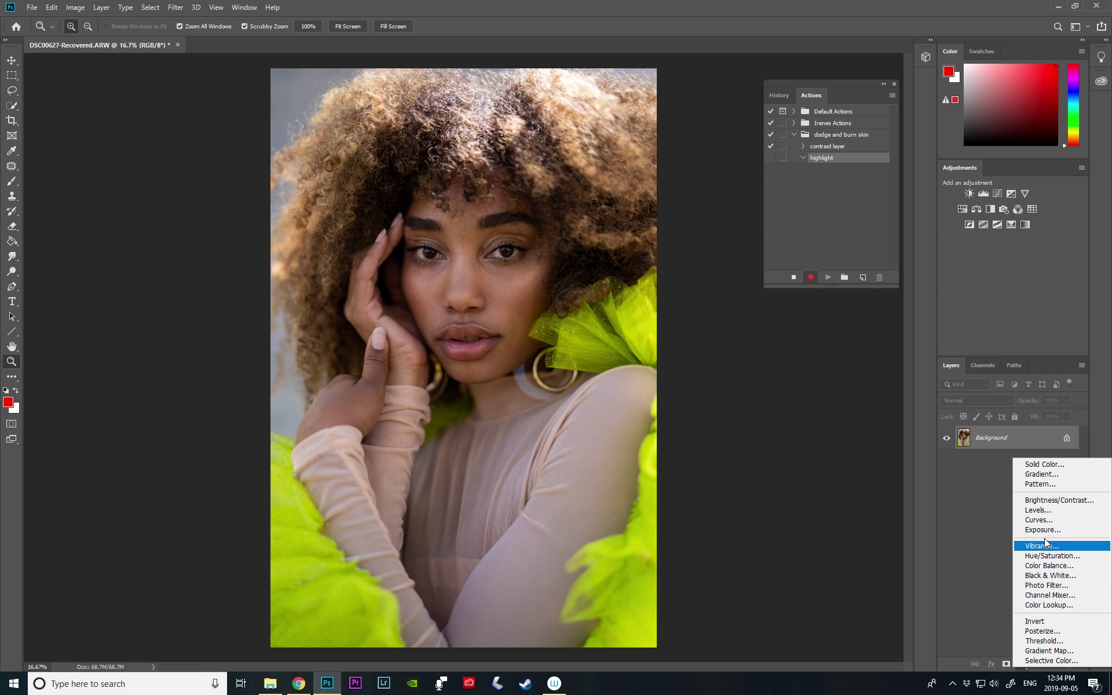
pyautogui.click(1039, 520)
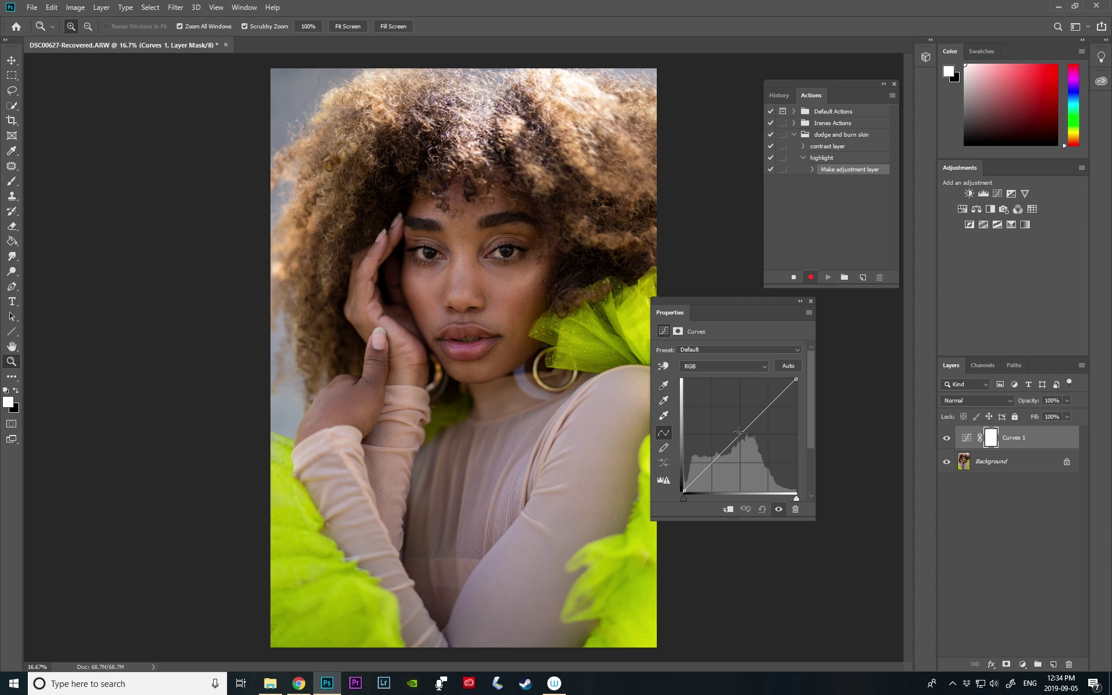
pyautogui.moveTo(740, 435); pyautogui.dragTo(731, 430)
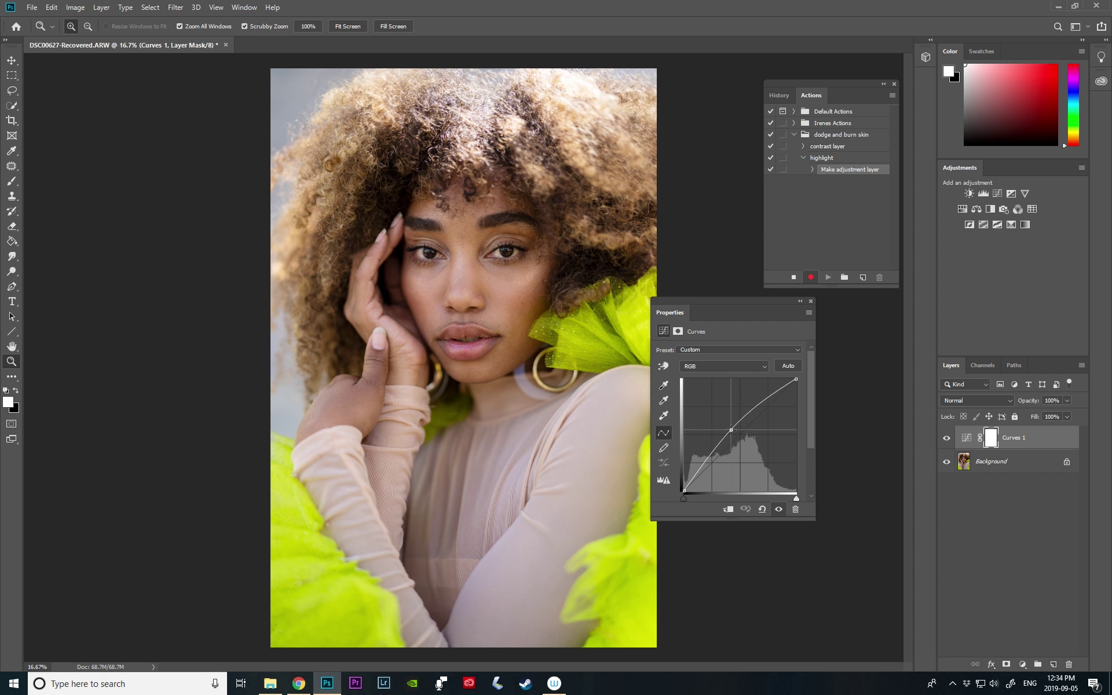
pyautogui.click(812, 302)
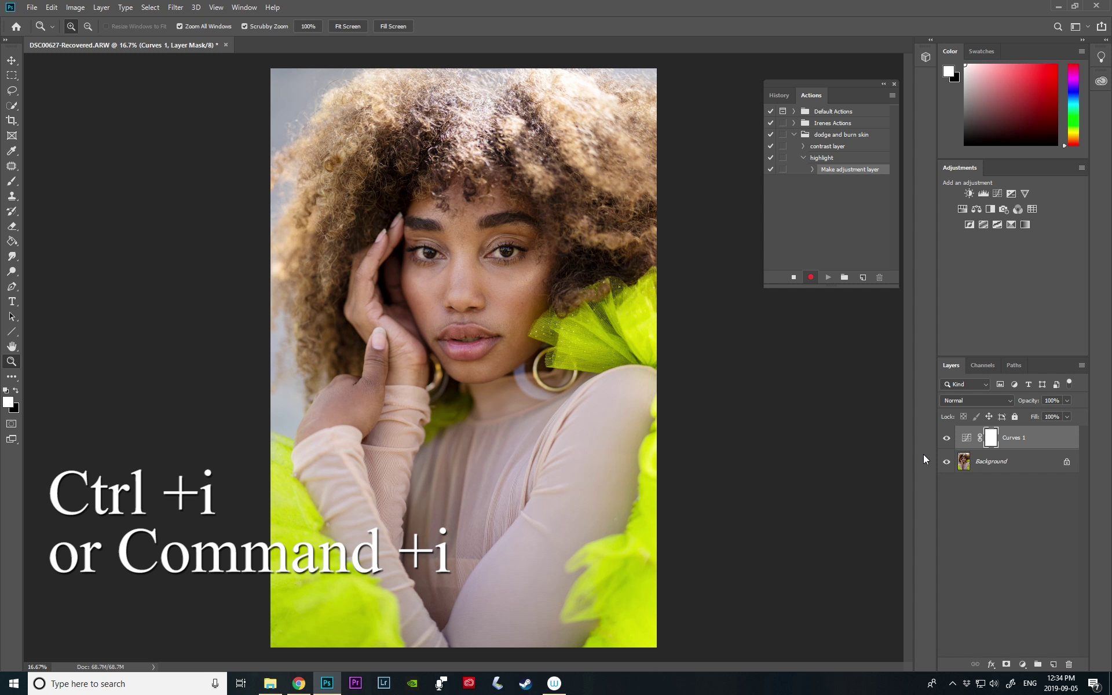
pyautogui.hotkey('ctrl', 'i')
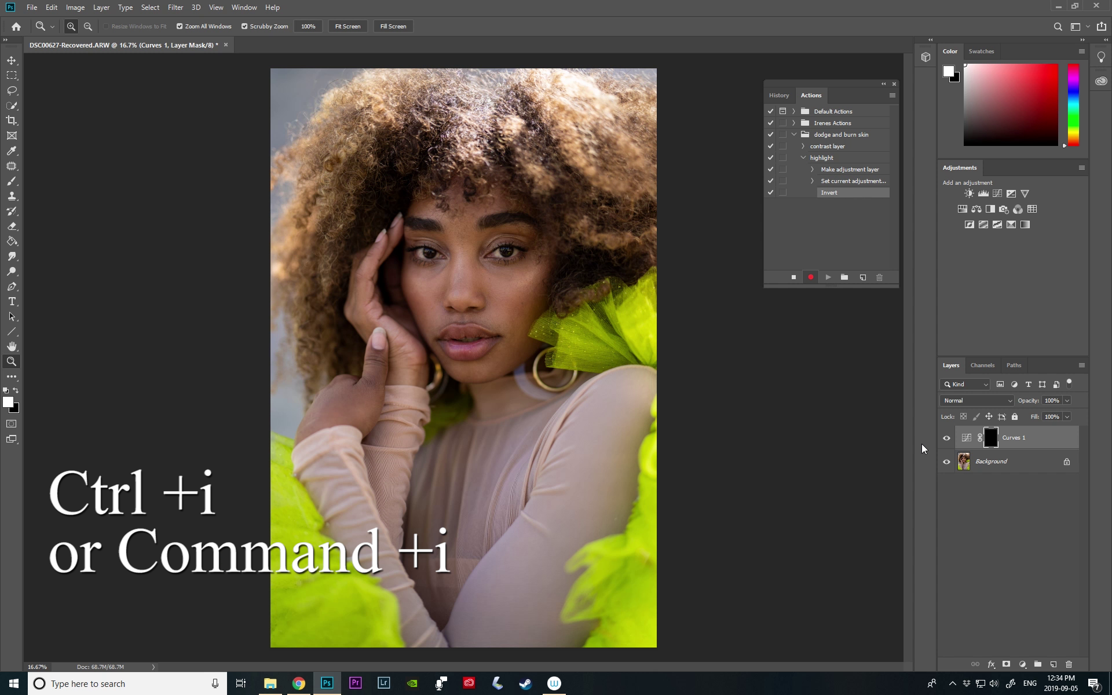
# - Set the Curves layer's blend mode to Luminosity and its opacity to 76%
pyautogui.click(966, 401)
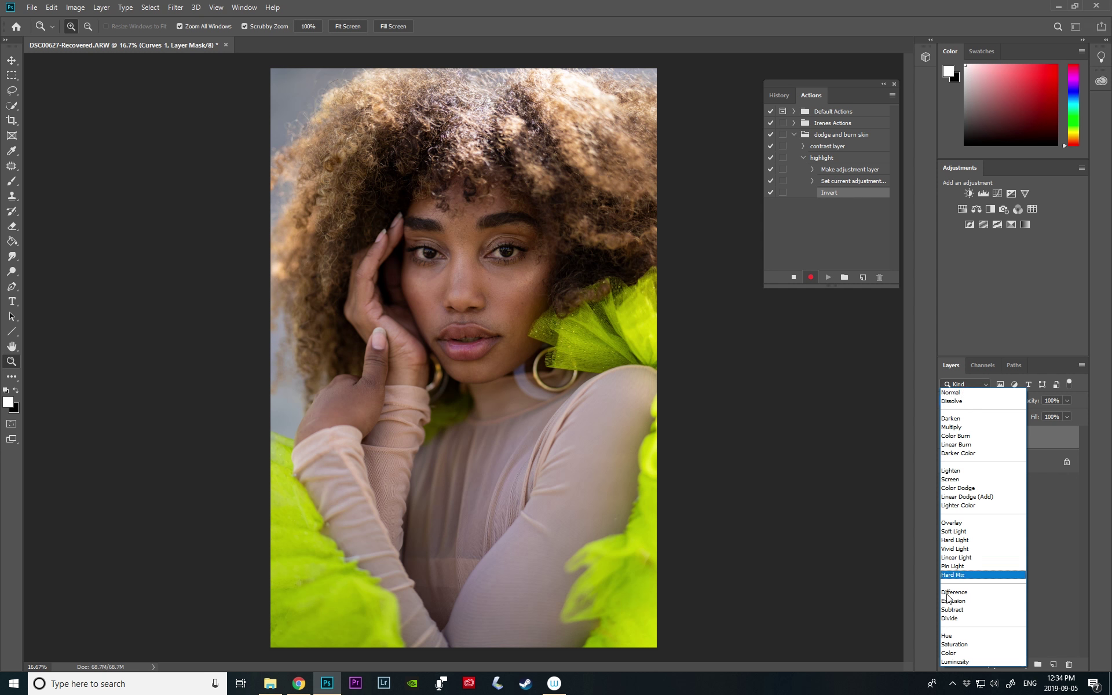
pyautogui.click(950, 662)
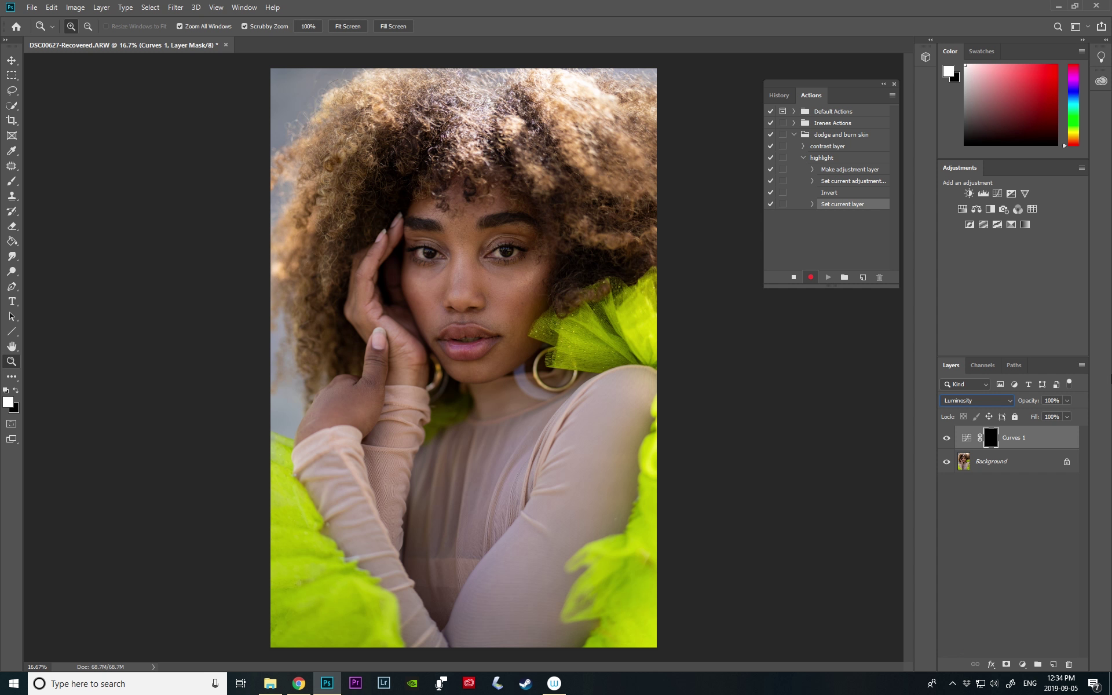
pyautogui.click(1067, 400)
pyautogui.click(1013, 480)
# - Rename the Curves layer as highlight
pyautogui.doubleClick(1014, 438)
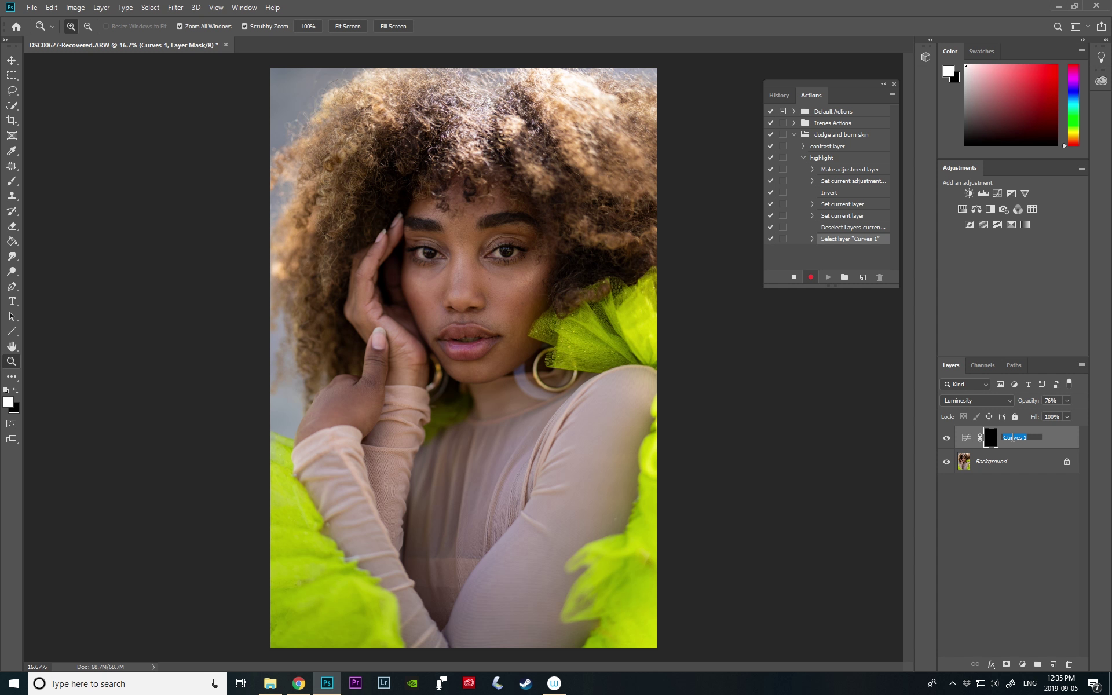
pyautogui.write('highlight')
pyautogui.press('Return')
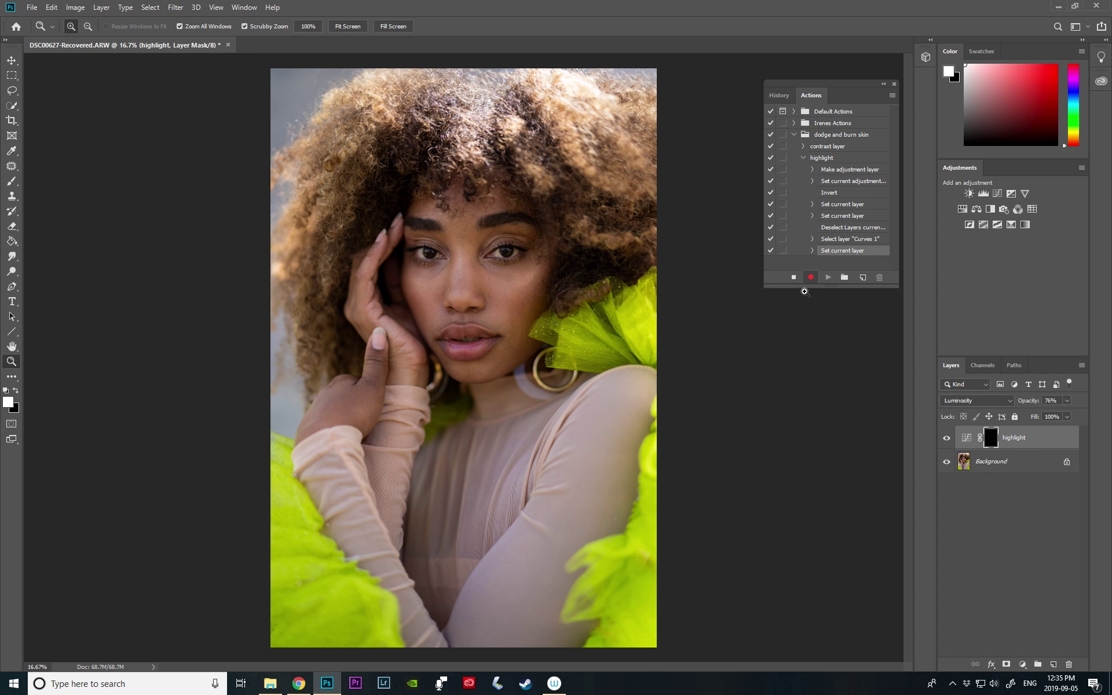
# - Stop recording the highlight action, collapse its recorded commands, and delete the highlight layer
pyautogui.click(792, 278)
pyautogui.click(820, 159)
pyautogui.click(804, 158)
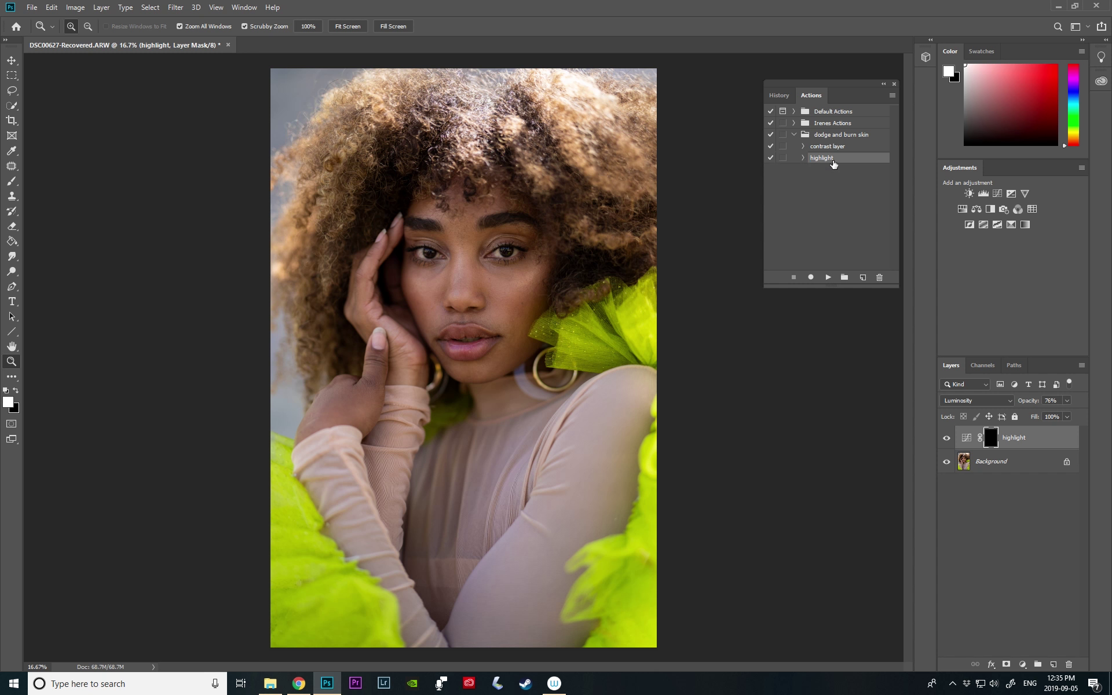
pyautogui.moveTo(1019, 441); pyautogui.dragTo(1070, 665)
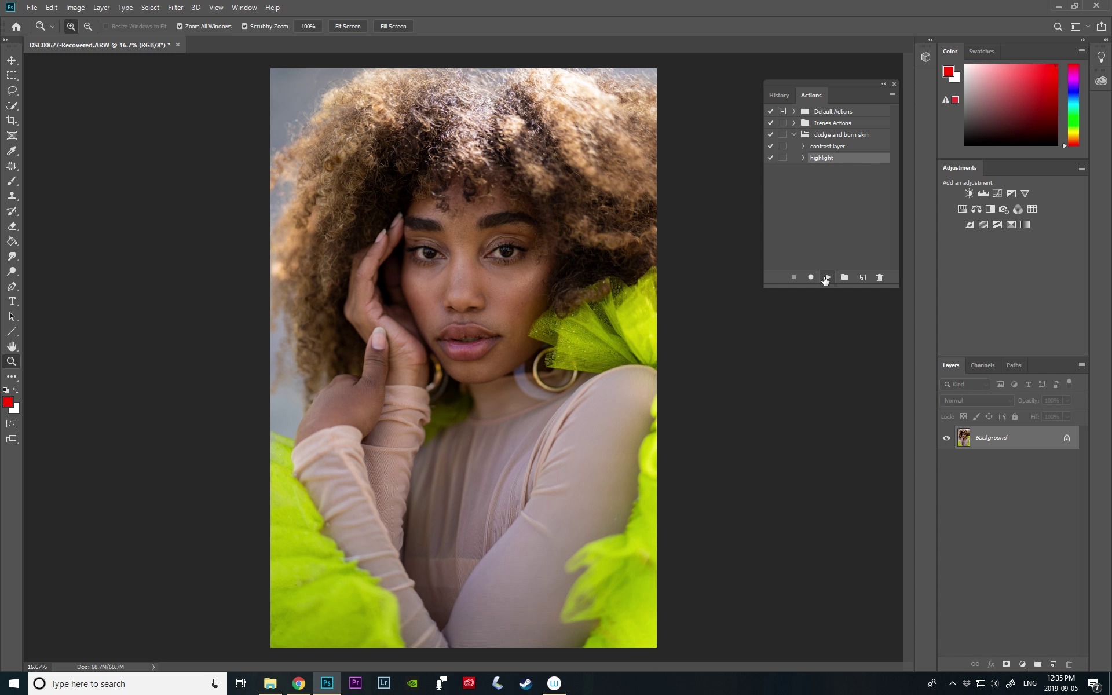
# - Play the highlight action to test it and bring the face into close view
pyautogui.click(827, 278)
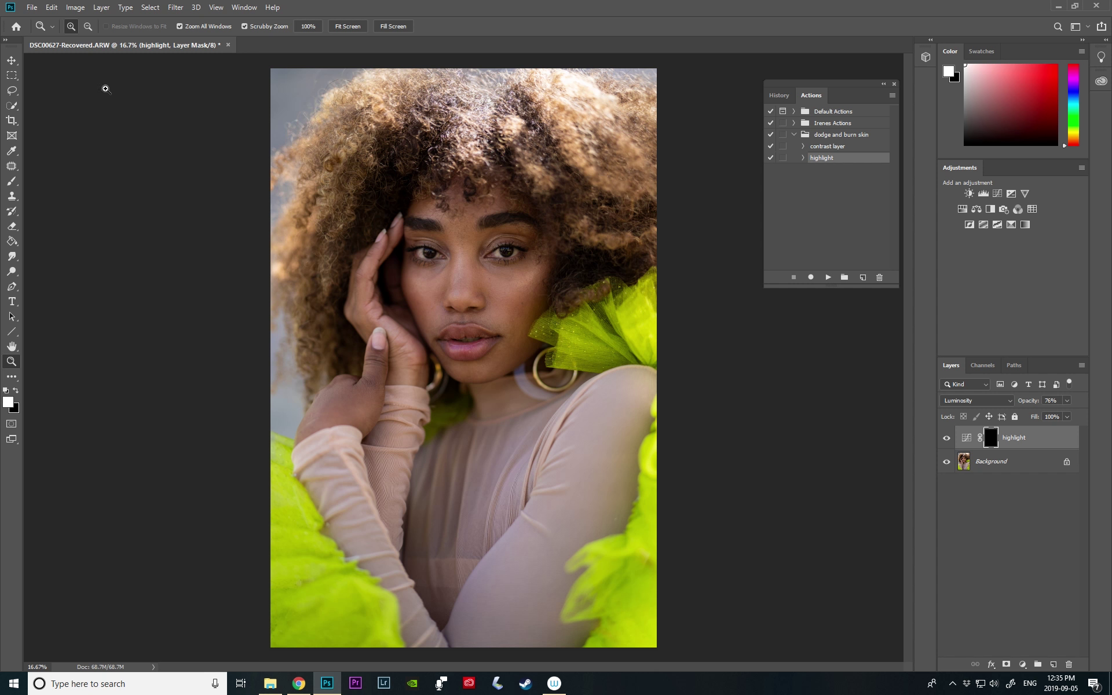
pyautogui.click(13, 182)
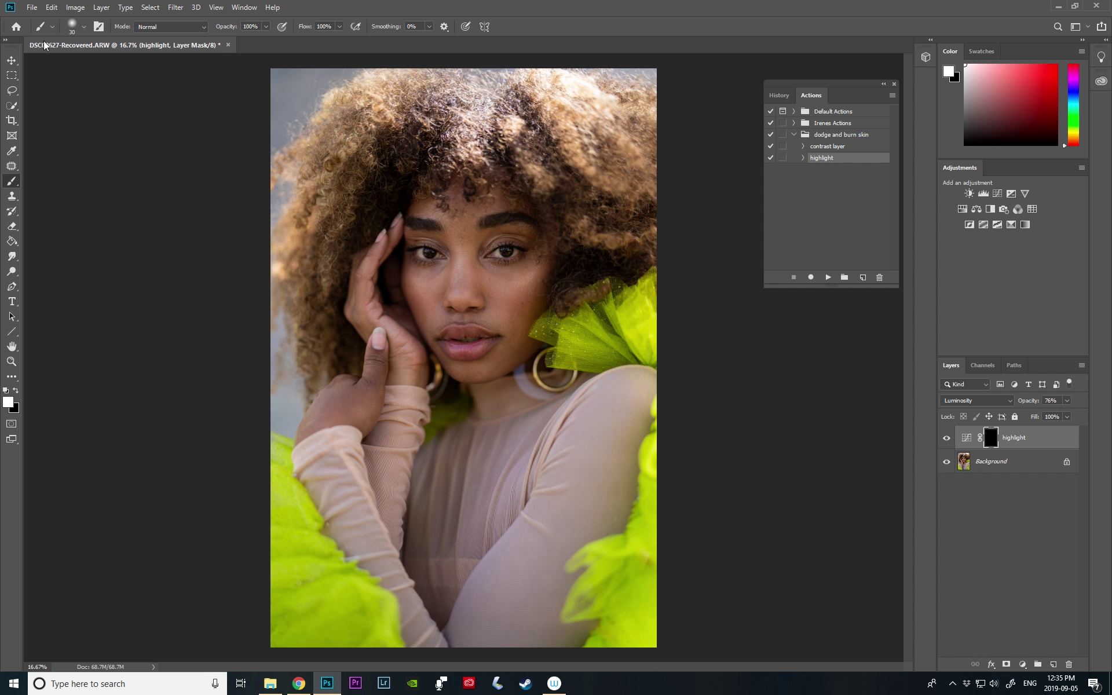
pyautogui.click(20, 363)
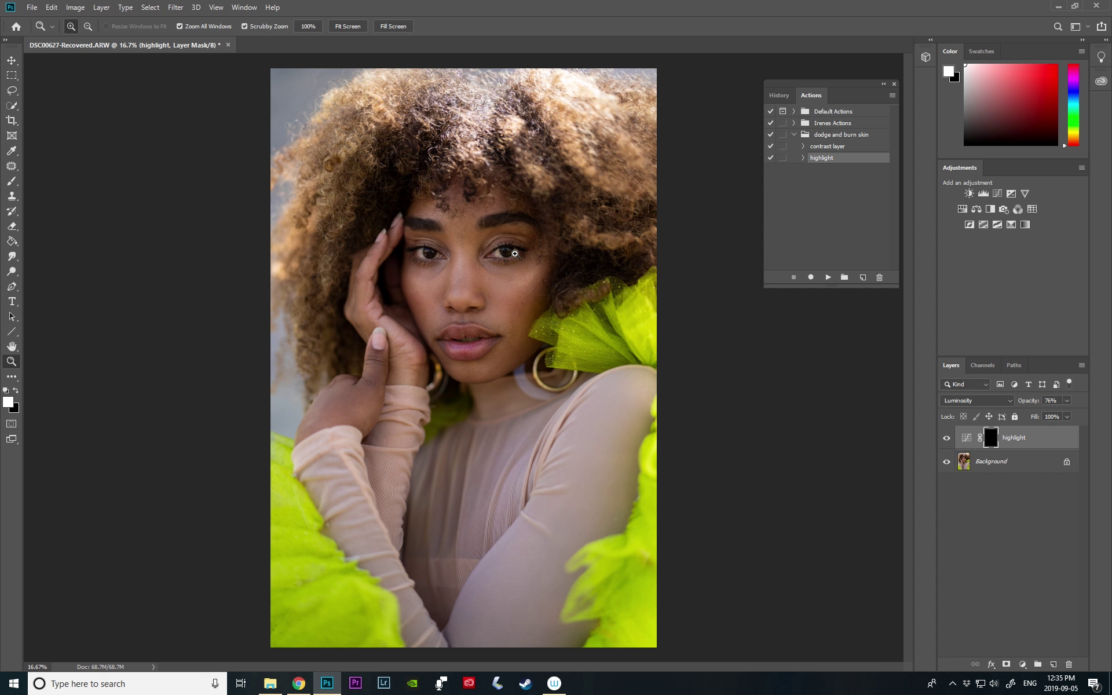
pyautogui.click(494, 273)
pyautogui.click(506, 404)
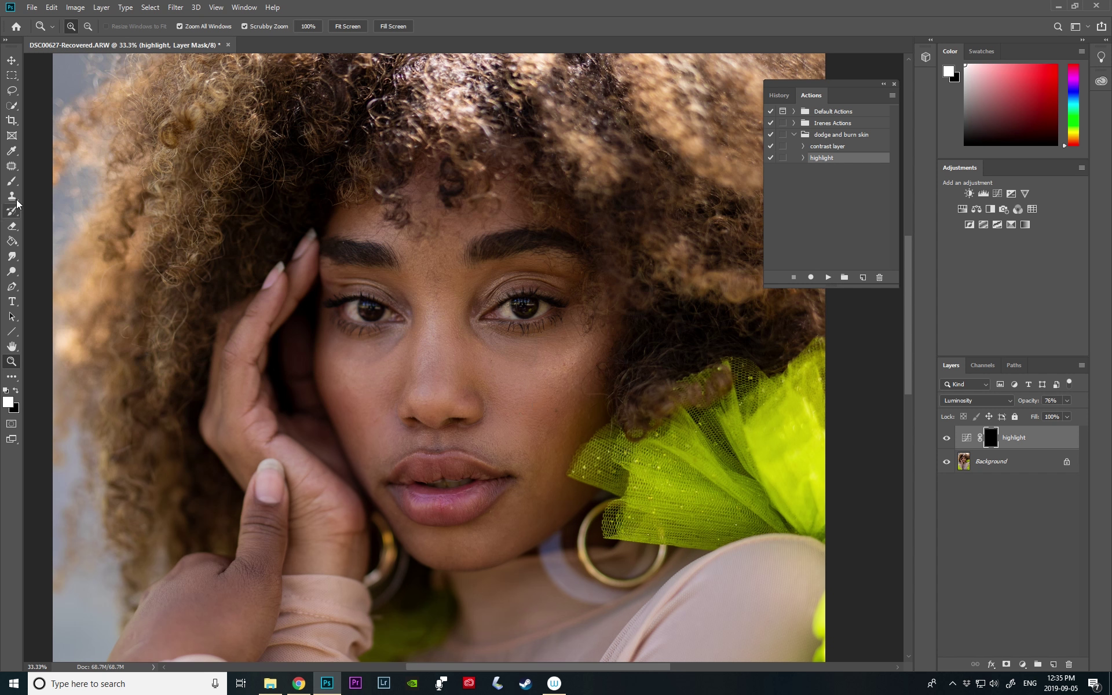
# - Enlarge the brush to 100 px and paint white on the highlight layer's mask over the face
pyautogui.click(12, 181)
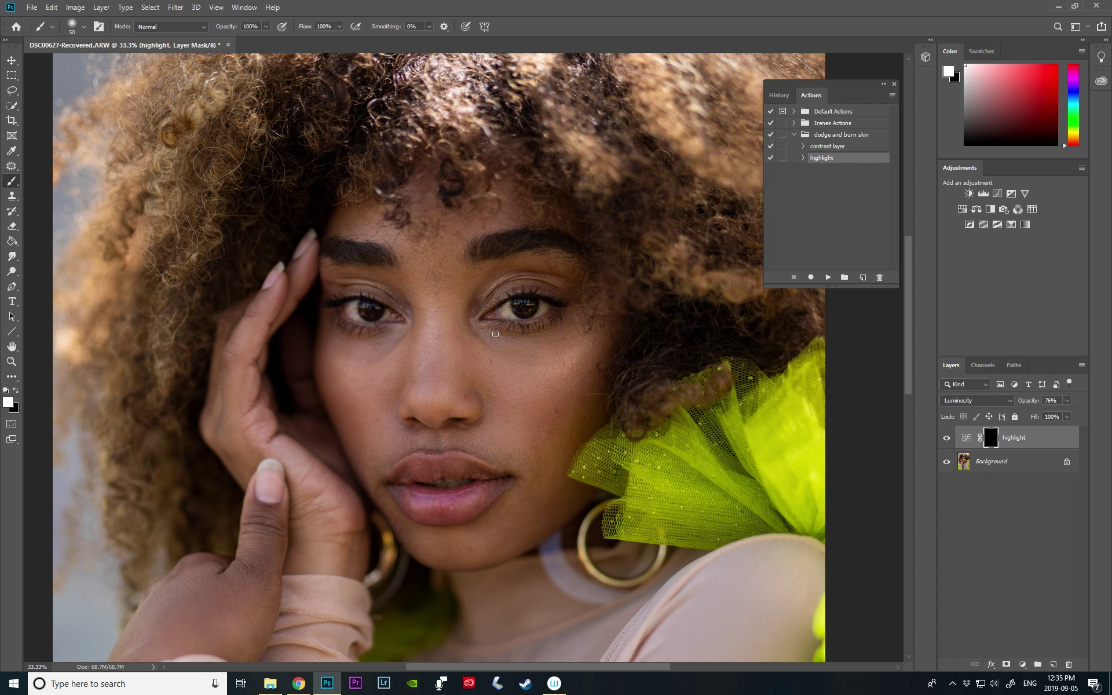
pyautogui.press(']')
pyautogui.press(']')
pyautogui.press(']')
pyautogui.press(']')
pyautogui.press(']')
pyautogui.press(']')
pyautogui.press(']')
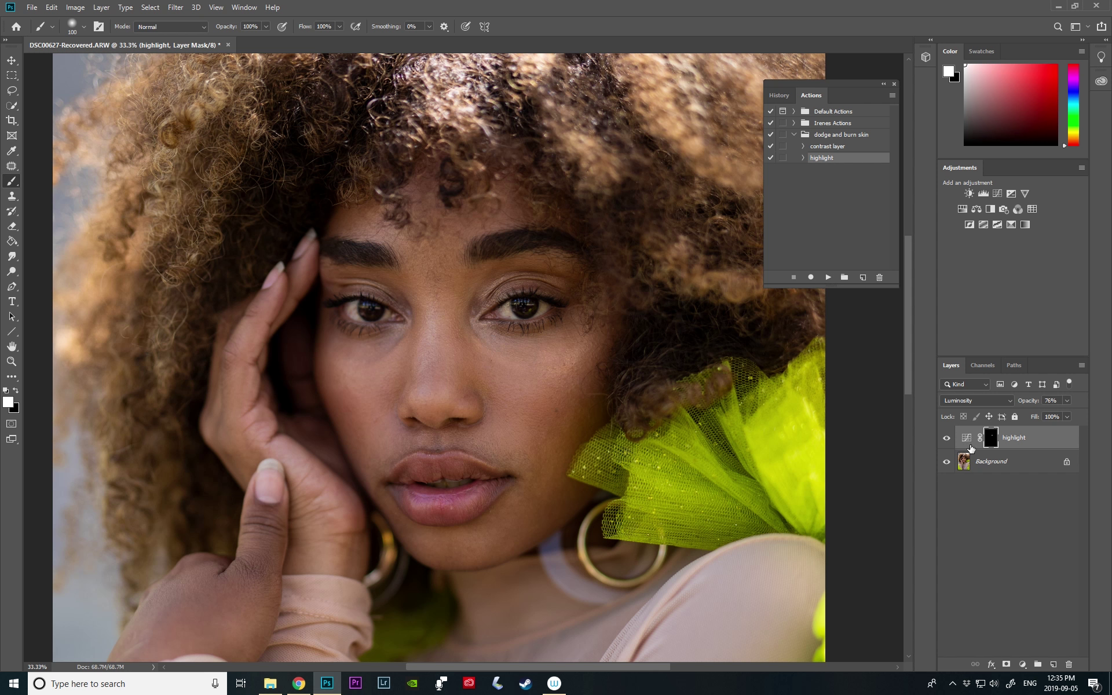
# - Toggle the highlight layer's visibility to check the brightening, and delete the layer
pyautogui.click(947, 438)
pyautogui.click(948, 438)
pyautogui.click(947, 438)
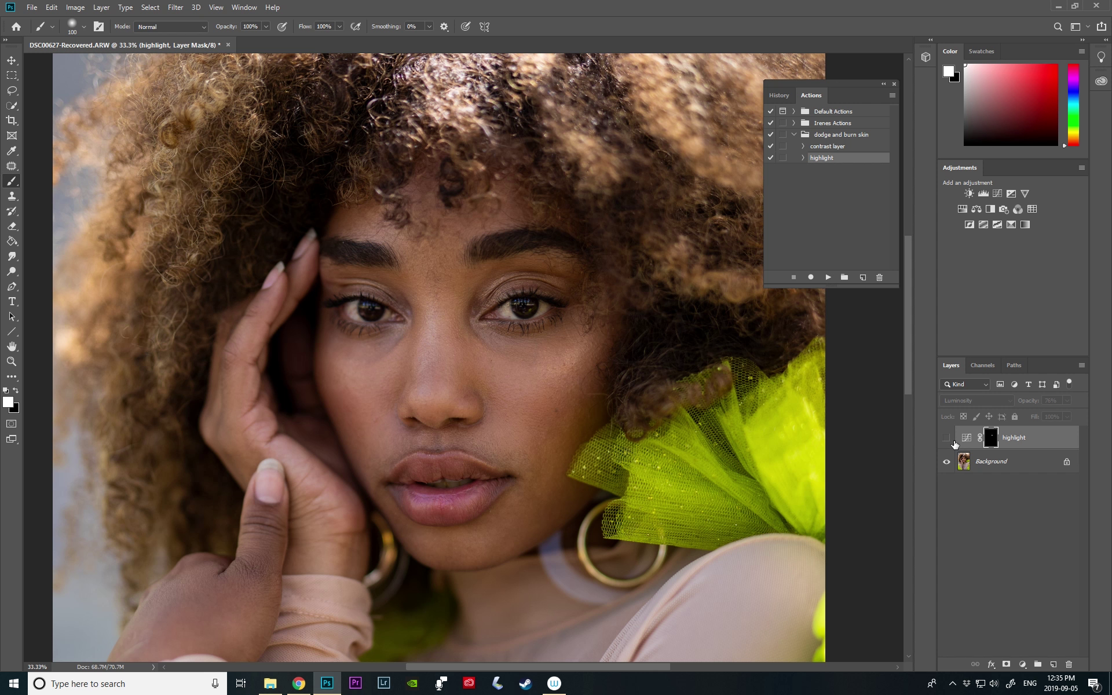
pyautogui.moveTo(1034, 440); pyautogui.dragTo(1069, 665)
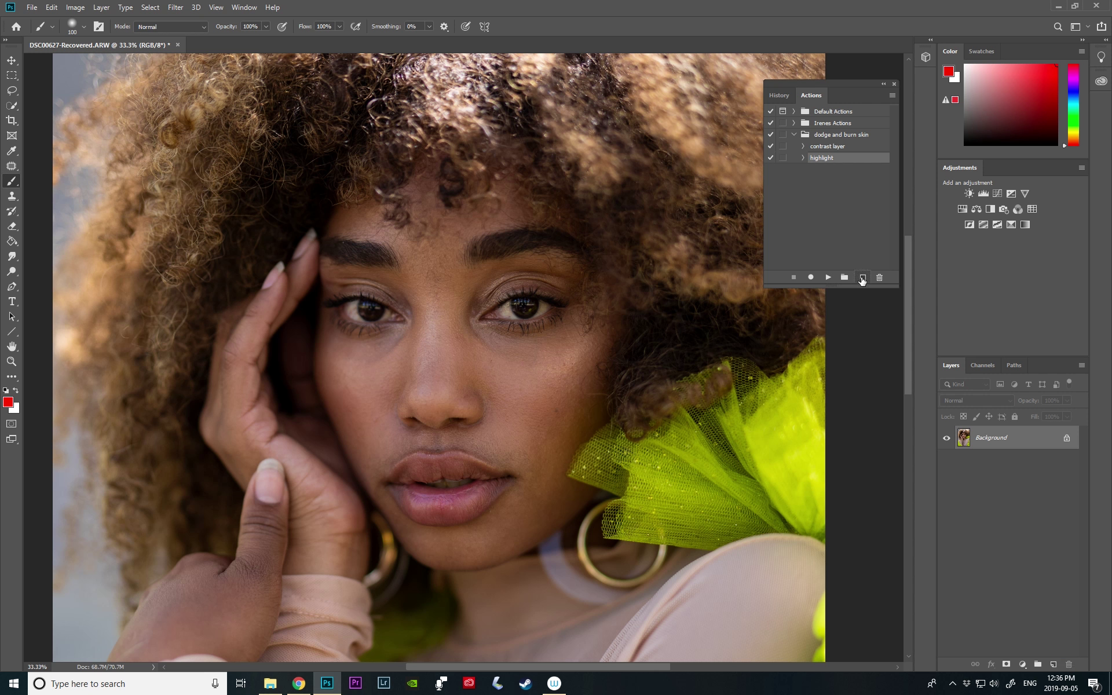
# - Create an action named shadow in the dodge and burn skin set and start recording it
pyautogui.click(863, 278)
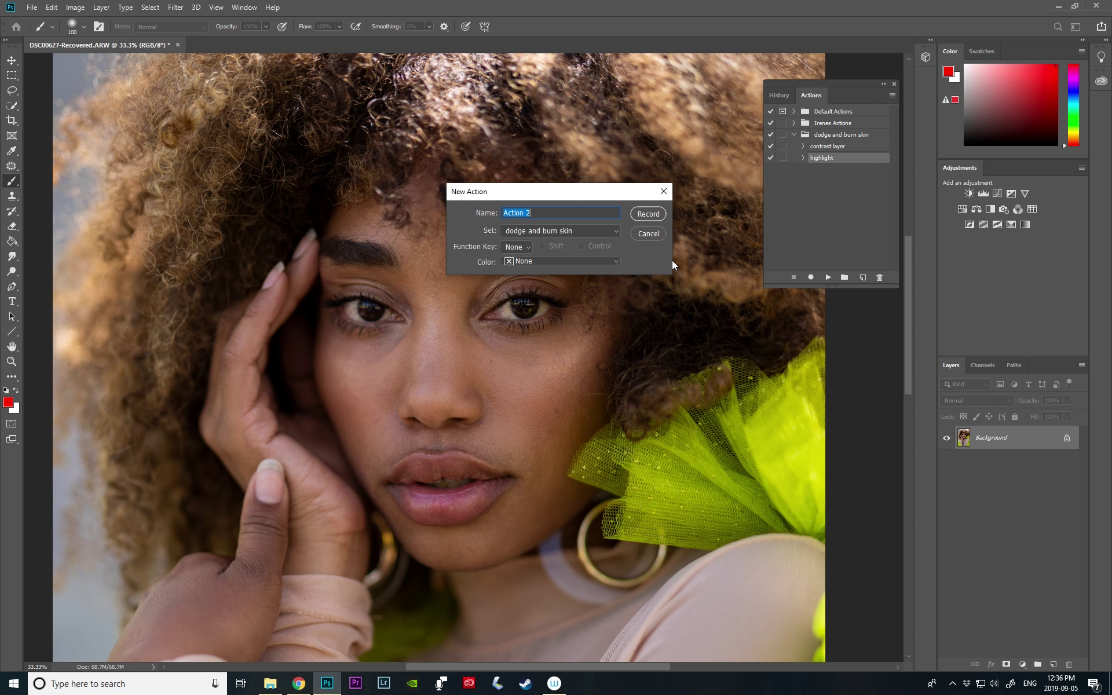
pyautogui.write('shadow')
pyautogui.click(649, 216)
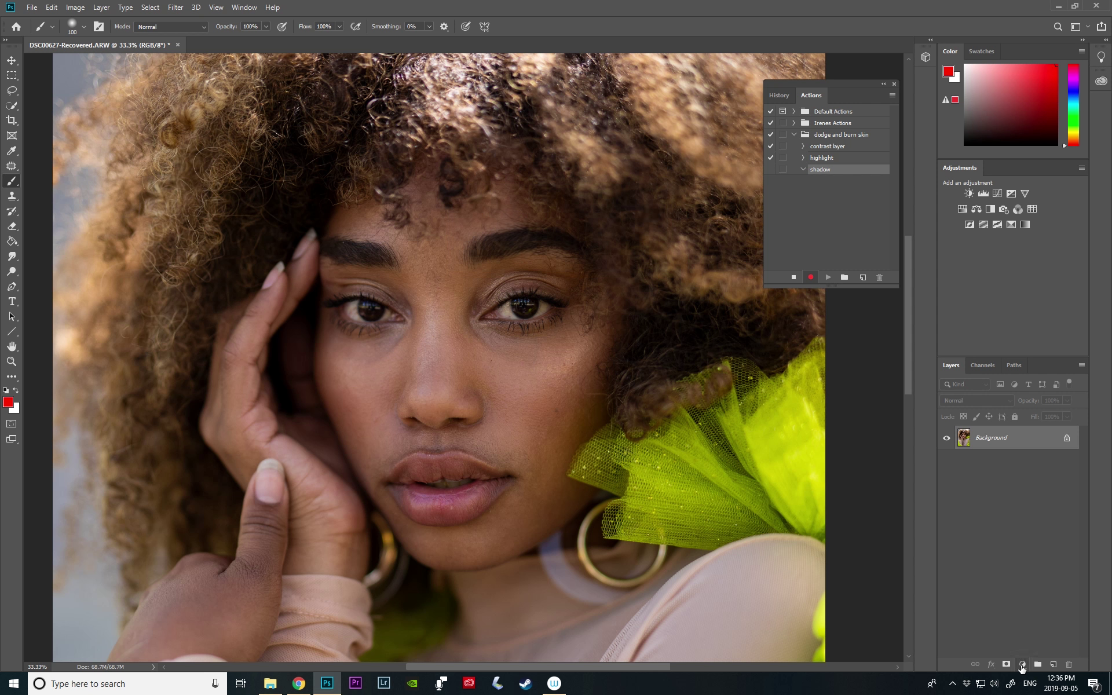
# - Add a Curves adjustment layer with the curve pulled down to darken the photo, and invert its mask to black
pyautogui.click(1023, 665)
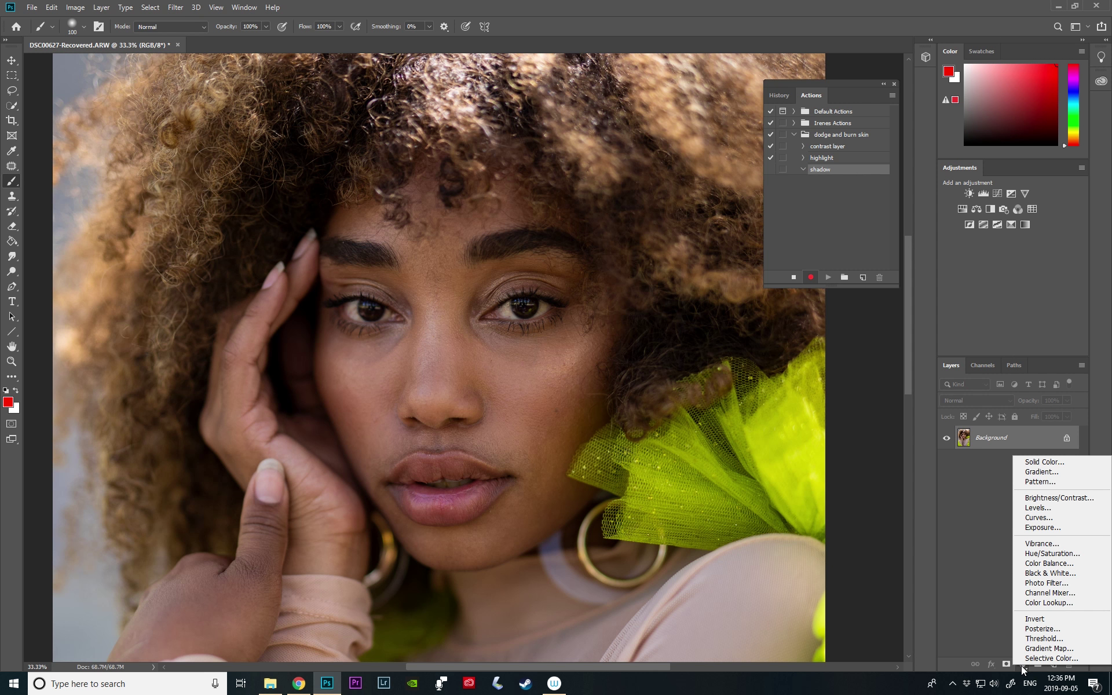
pyautogui.click(1023, 520)
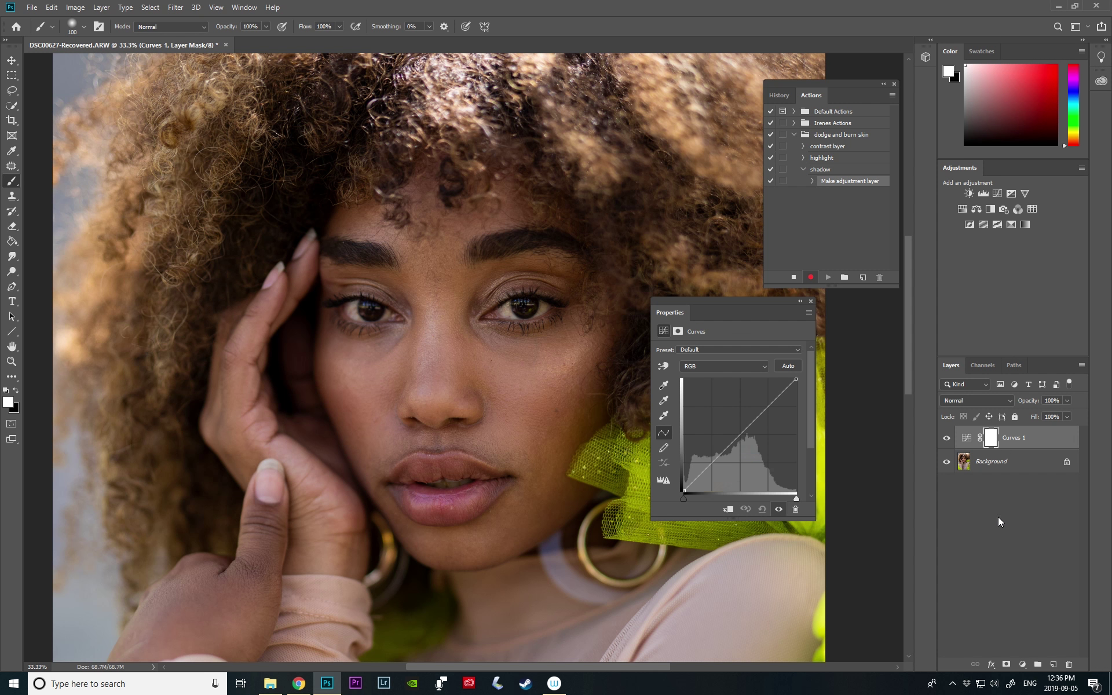
pyautogui.click(712, 465)
pyautogui.moveTo(712, 464); pyautogui.dragTo(715, 470)
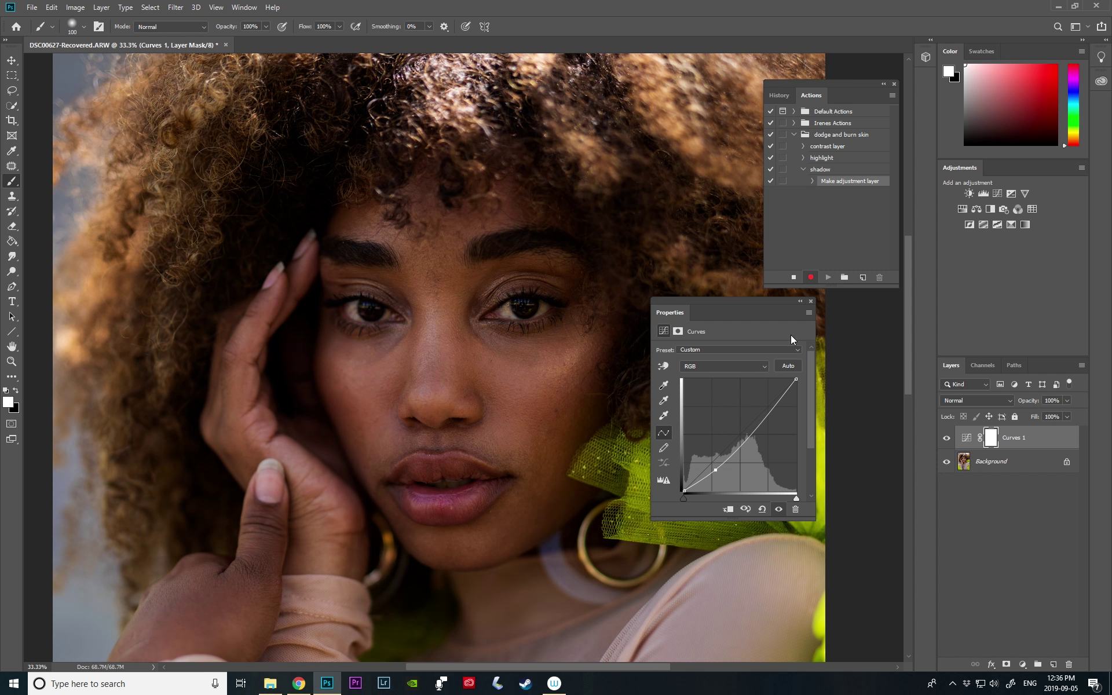
pyautogui.click(812, 302)
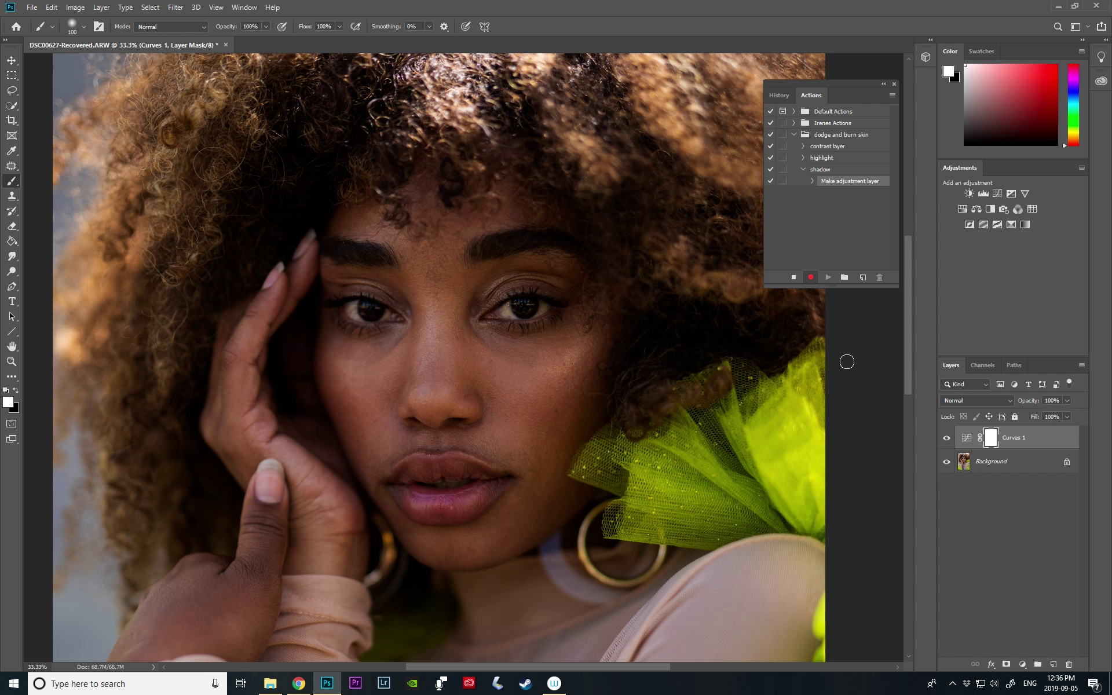
pyautogui.hotkey('ctrl', 'i')
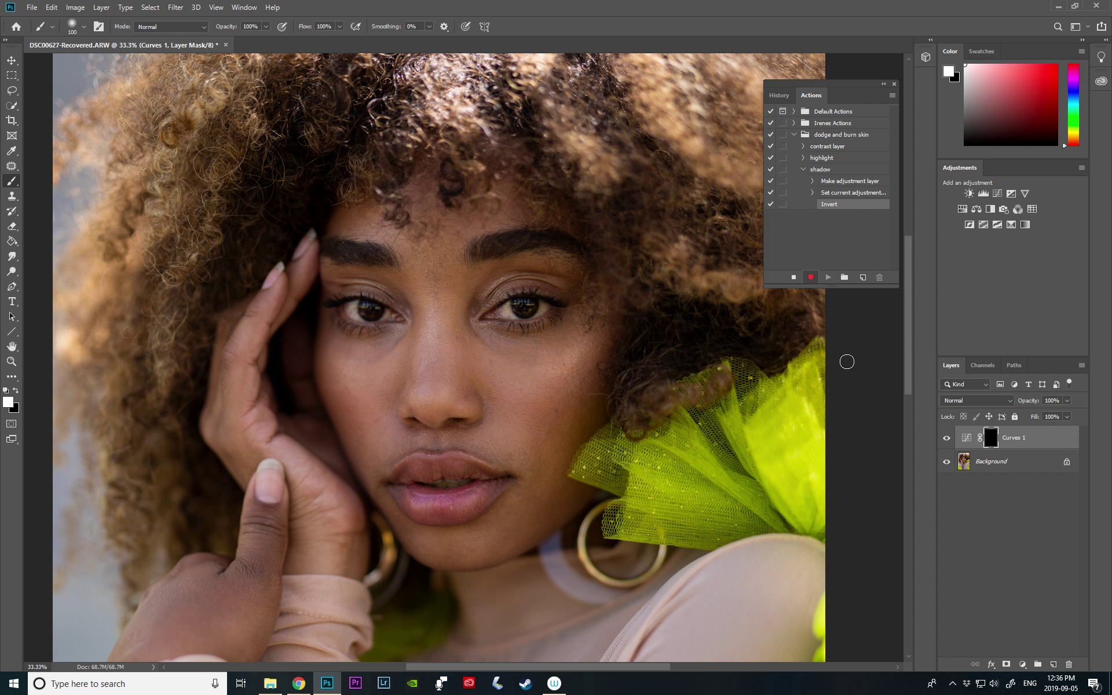
# - Set the Curves layer's blend mode to Luminosity and its opacity to 75%
pyautogui.click(982, 400)
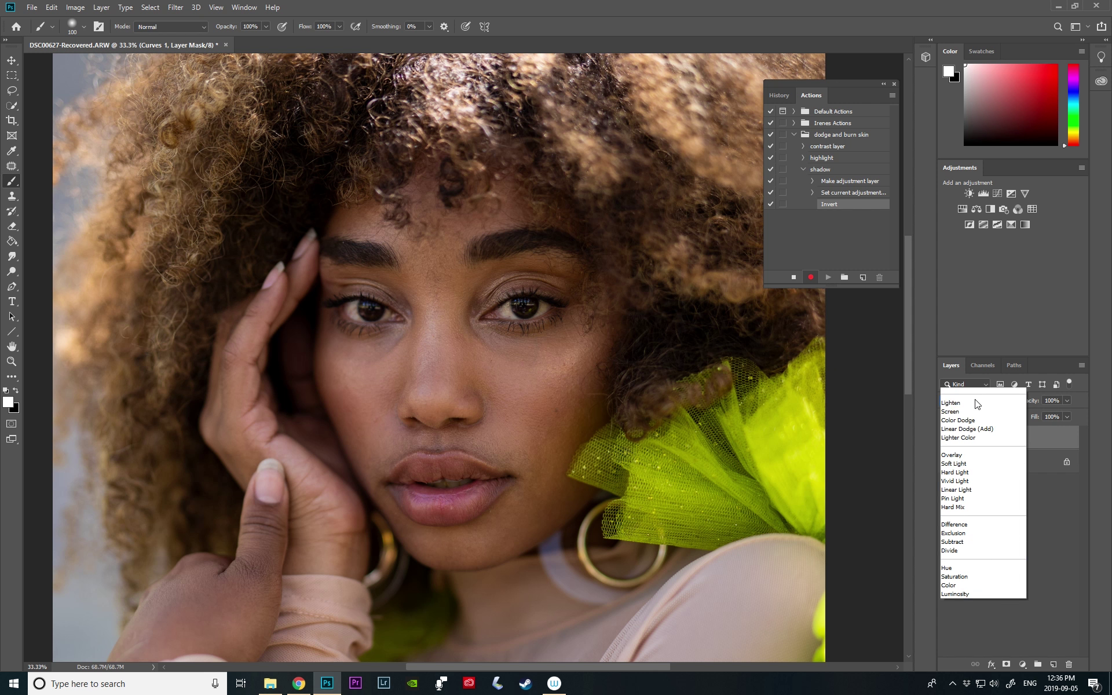
pyautogui.click(954, 662)
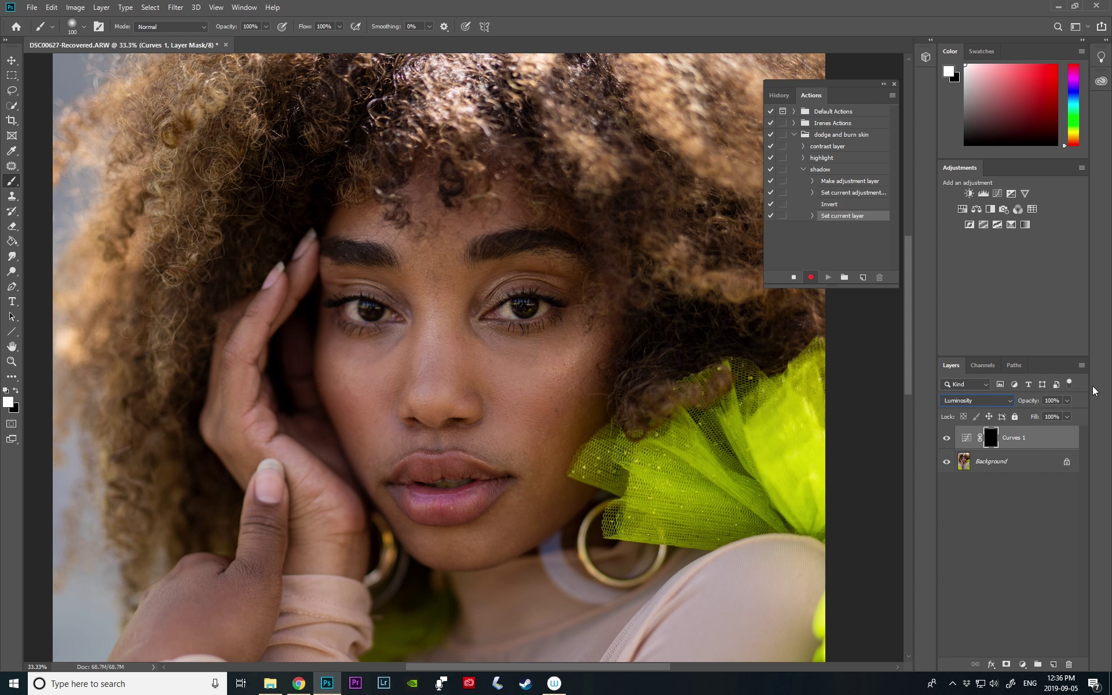
pyautogui.click(1067, 400)
pyautogui.moveTo(1055, 413); pyautogui.dragTo(1055, 413)
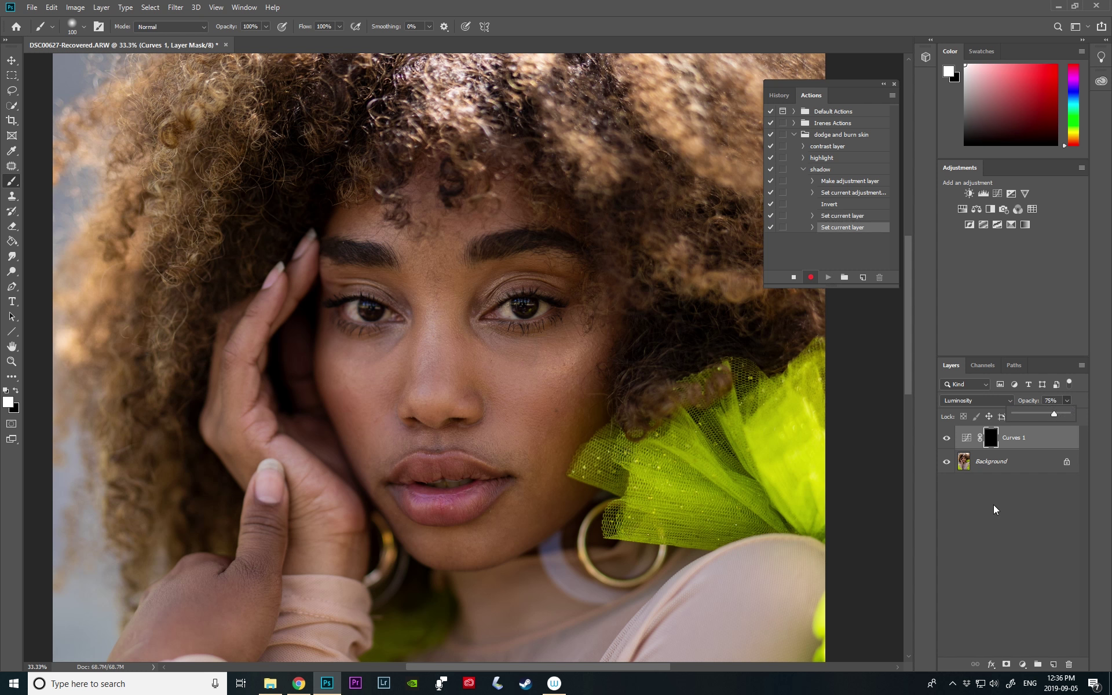
# - Rename the Curves layer as shadow, stop recording, and collapse the shadow action
pyautogui.doubleClick(1016, 437)
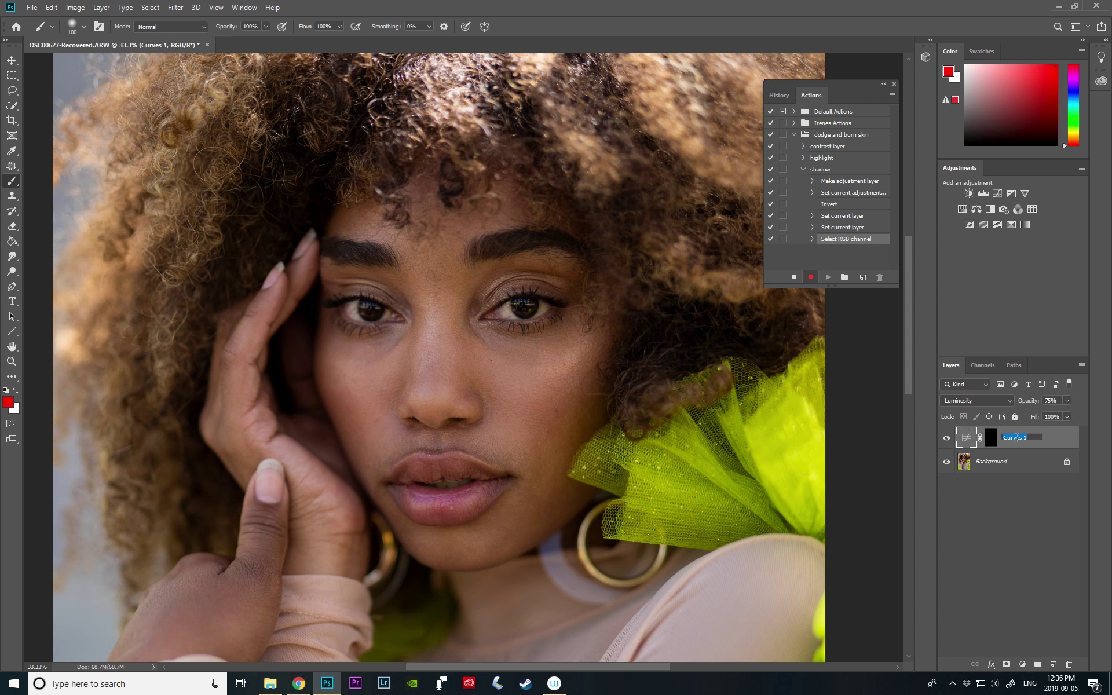
pyautogui.write('shadow')
pyautogui.press('Return')
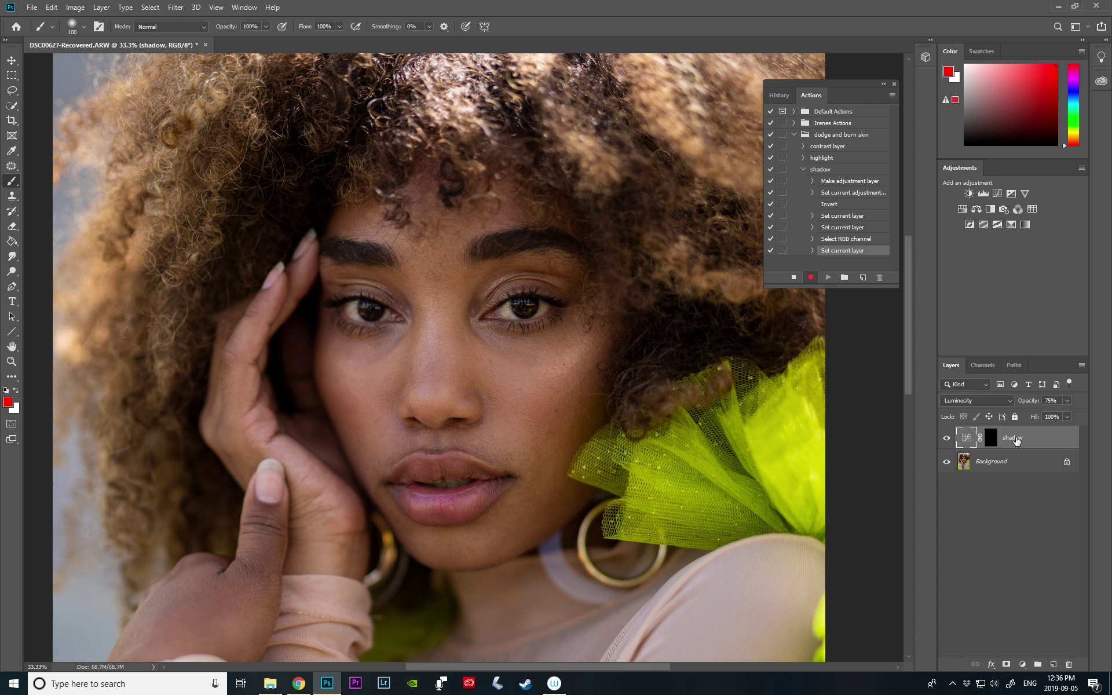
pyautogui.click(794, 278)
pyautogui.click(804, 169)
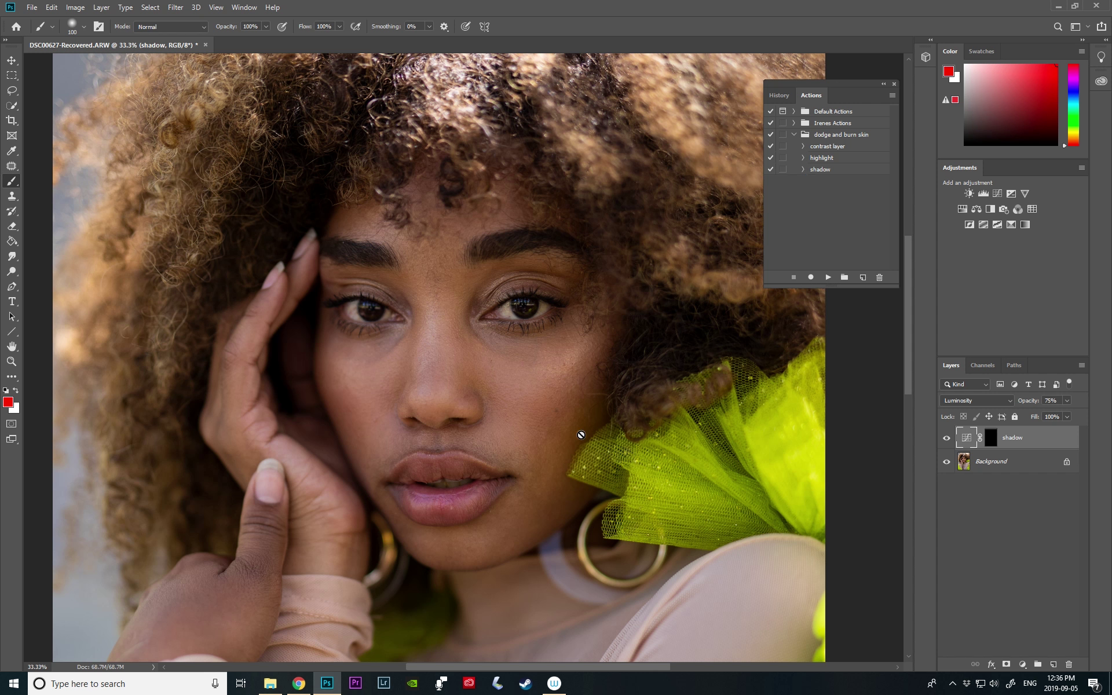
# - Target the shadow layer's mask with white as the foreground colour and ready the Brush tool over the face
pyautogui.click(992, 437)
pyautogui.press('d')
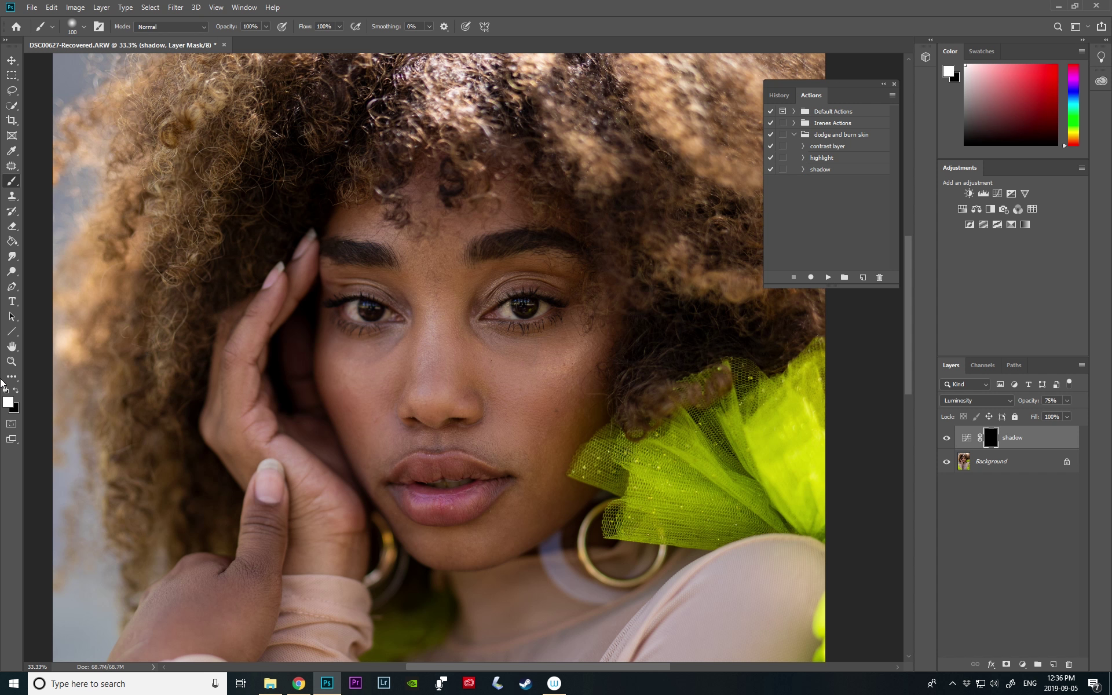
pyautogui.click(11, 361)
pyautogui.click(469, 379)
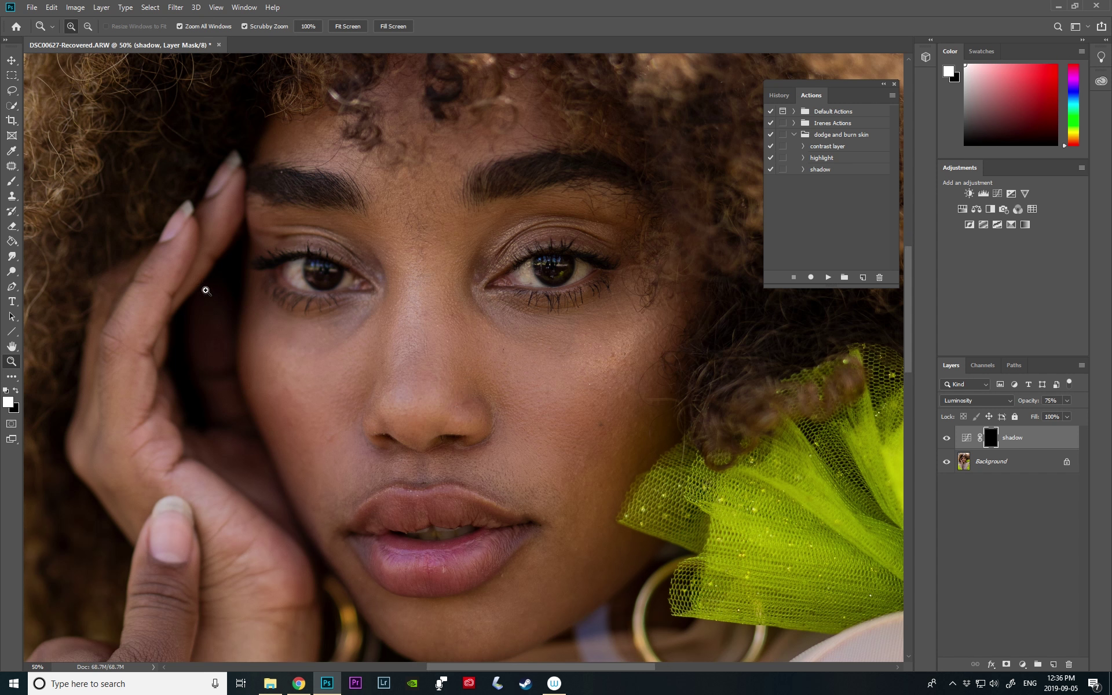
pyautogui.click(11, 181)
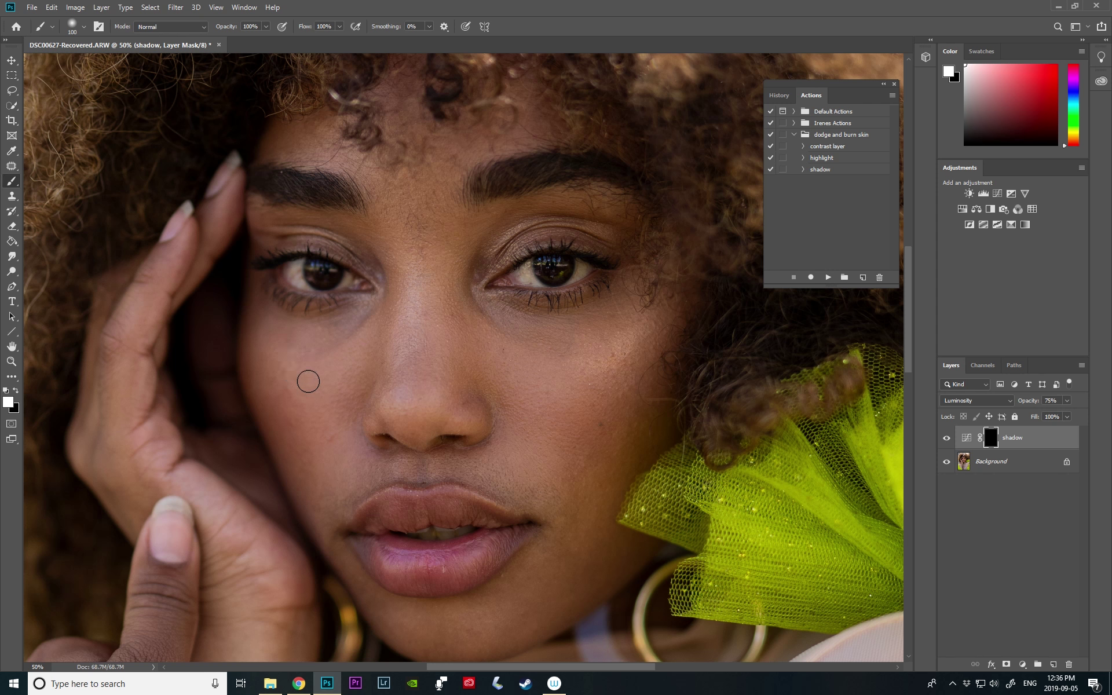
# - Toggle the shadow layer's visibility to check the darkening, and delete the layer
pyautogui.click(948, 439)
pyautogui.click(948, 439)
pyautogui.click(948, 439)
pyautogui.click(949, 439)
pyautogui.click(949, 439)
pyautogui.click(946, 441)
pyautogui.click(946, 444)
pyautogui.moveTo(1015, 437); pyautogui.dragTo(1069, 664)
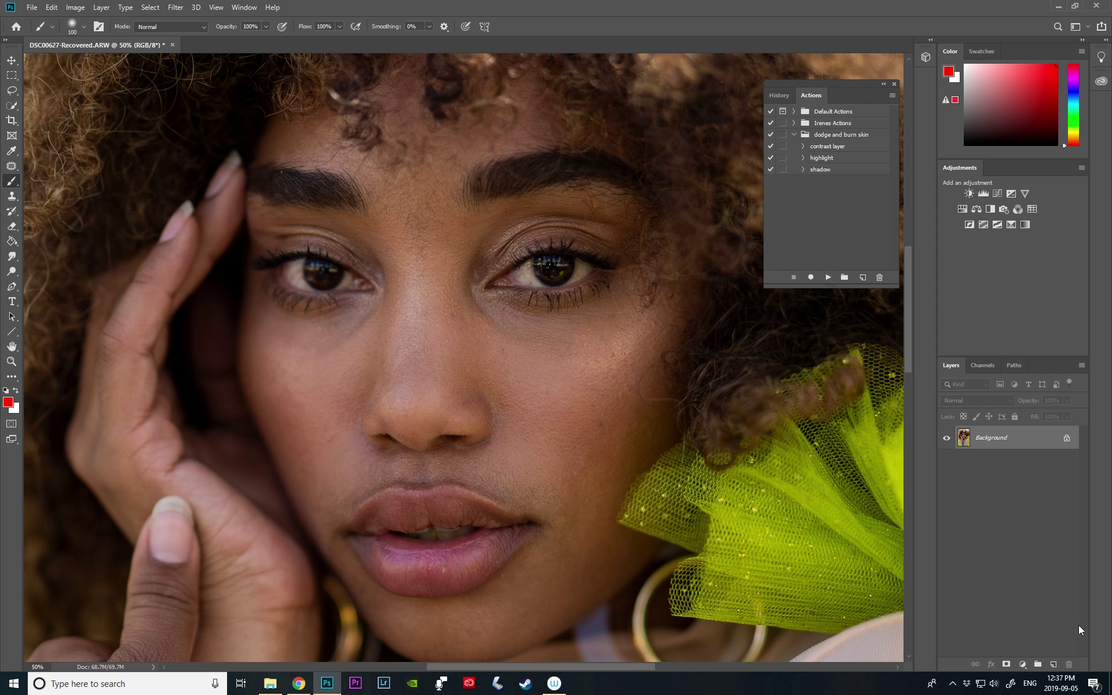
# - Run the contrast layer action on the portrait and collapse the resulting layer group
pyautogui.press('z')
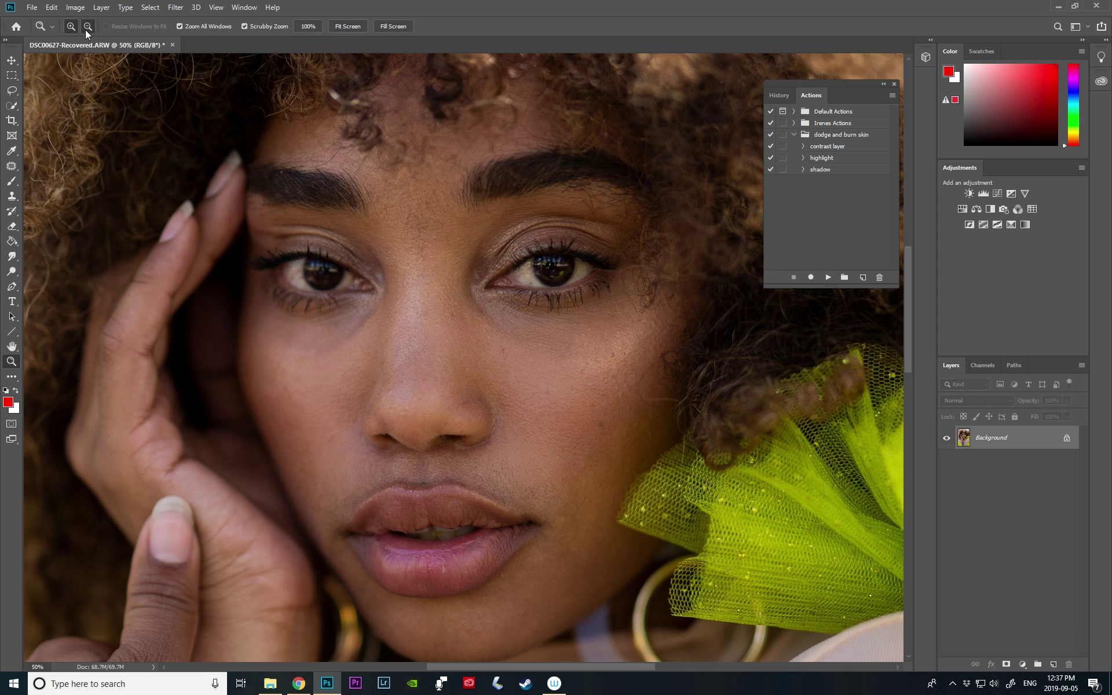
pyautogui.keyDown('alt'); pyautogui.click(333, 509); pyautogui.keyUp('alt')
pyautogui.keyDown('alt'); pyautogui.click(404, 536); pyautogui.keyUp('alt')
pyautogui.moveTo(512, 668); pyautogui.dragTo(463, 667)
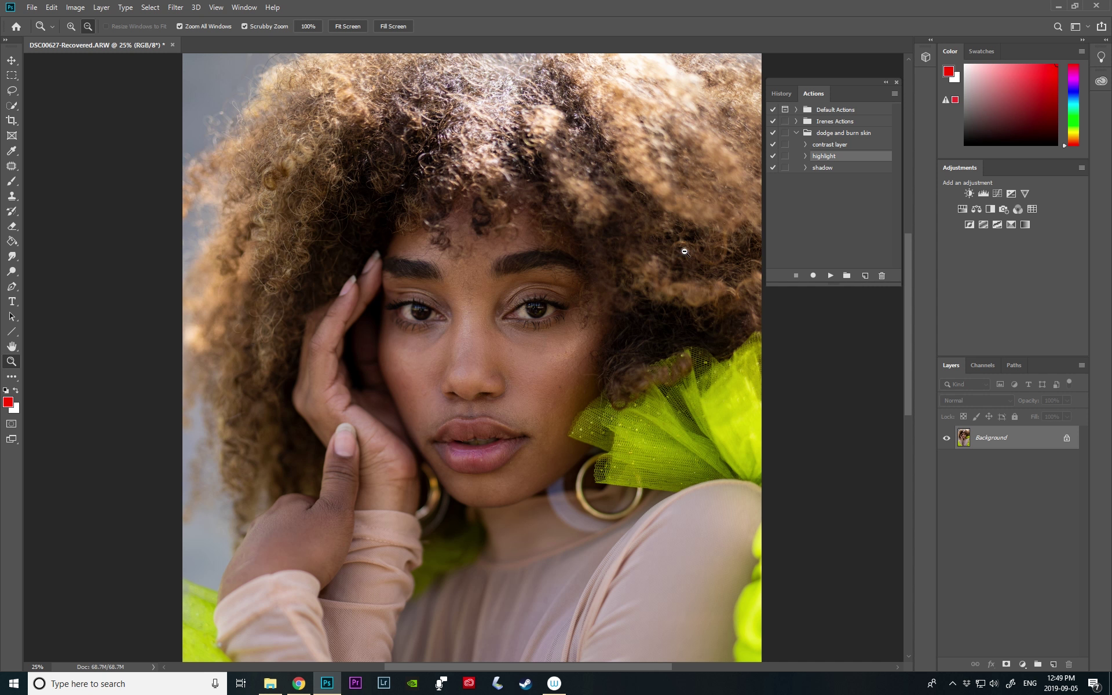
pyautogui.click(820, 145)
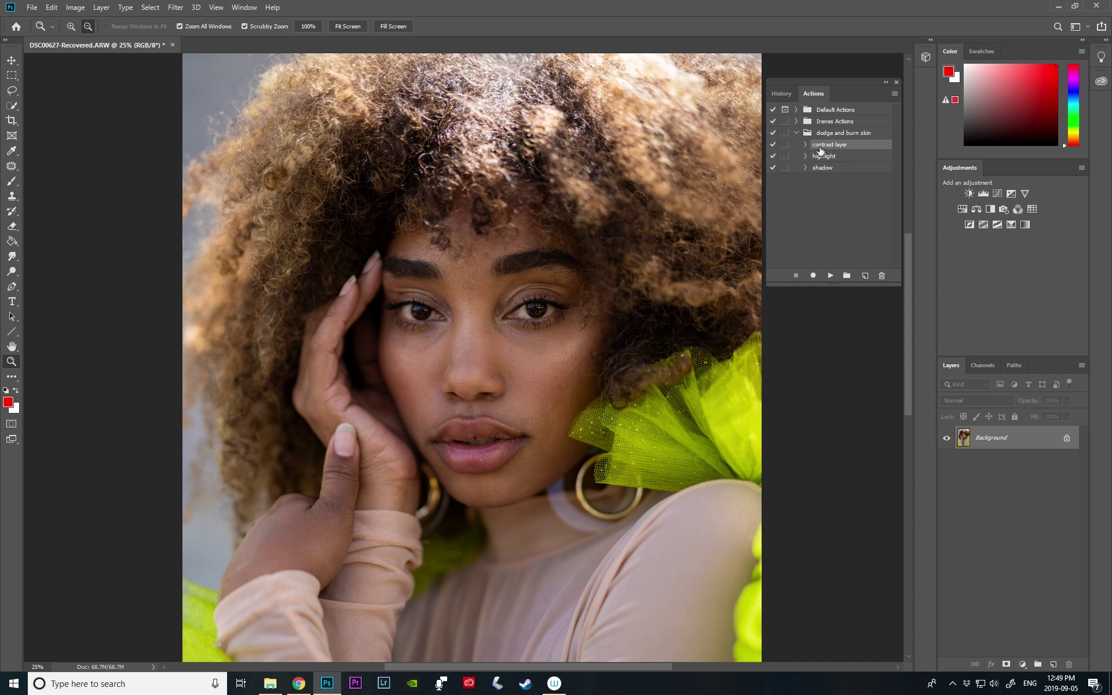
pyautogui.click(830, 276)
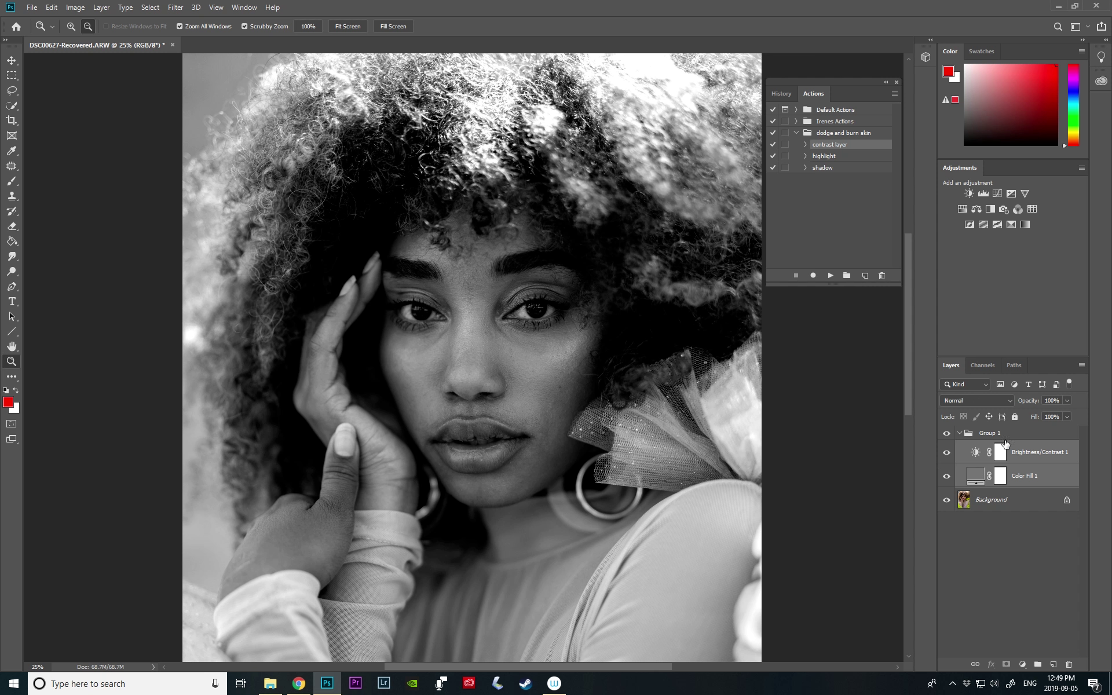
pyautogui.click(960, 434)
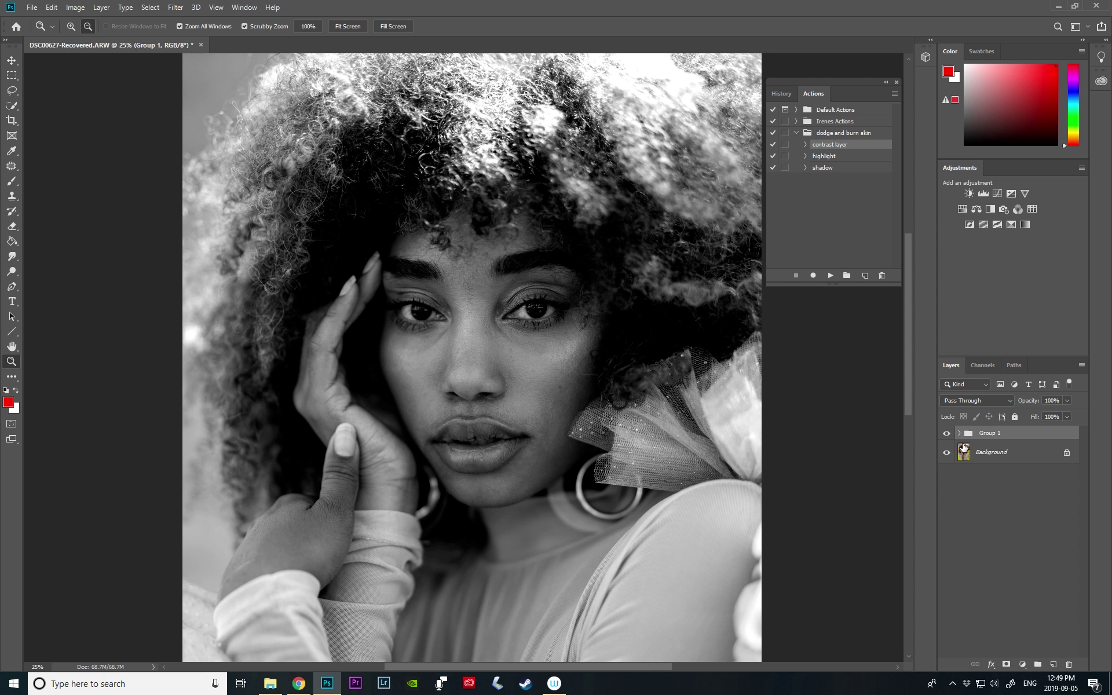
# - Select the Background layer and run the highlight action so its layer sits beneath the contrast group
pyautogui.click(989, 460)
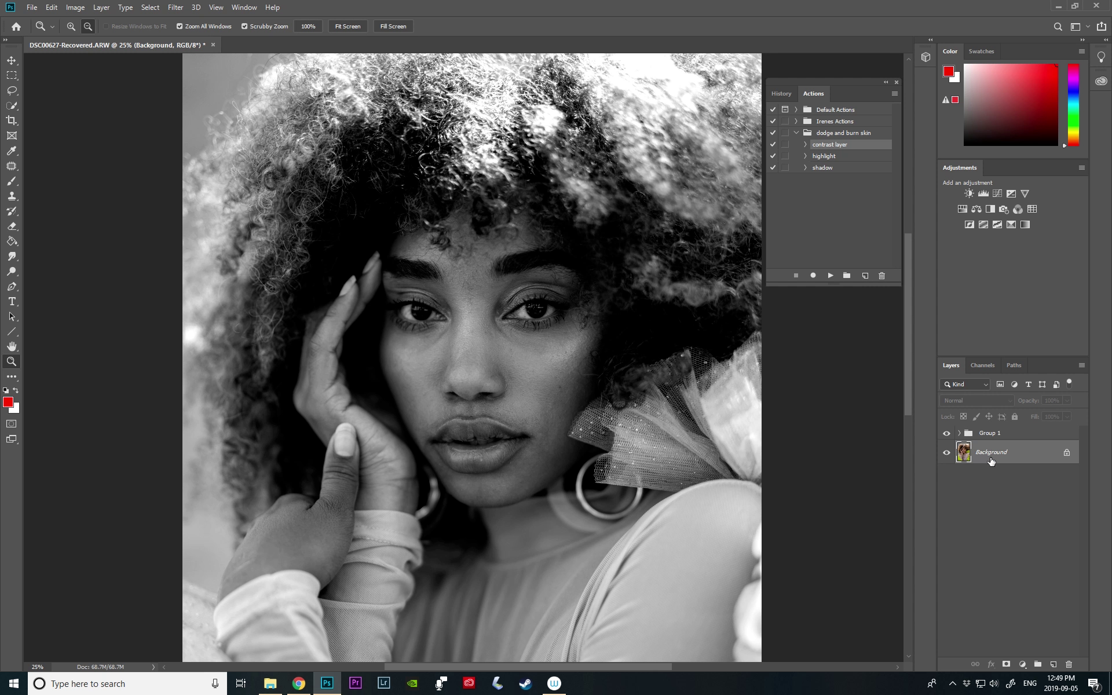
pyautogui.click(822, 156)
pyautogui.click(830, 275)
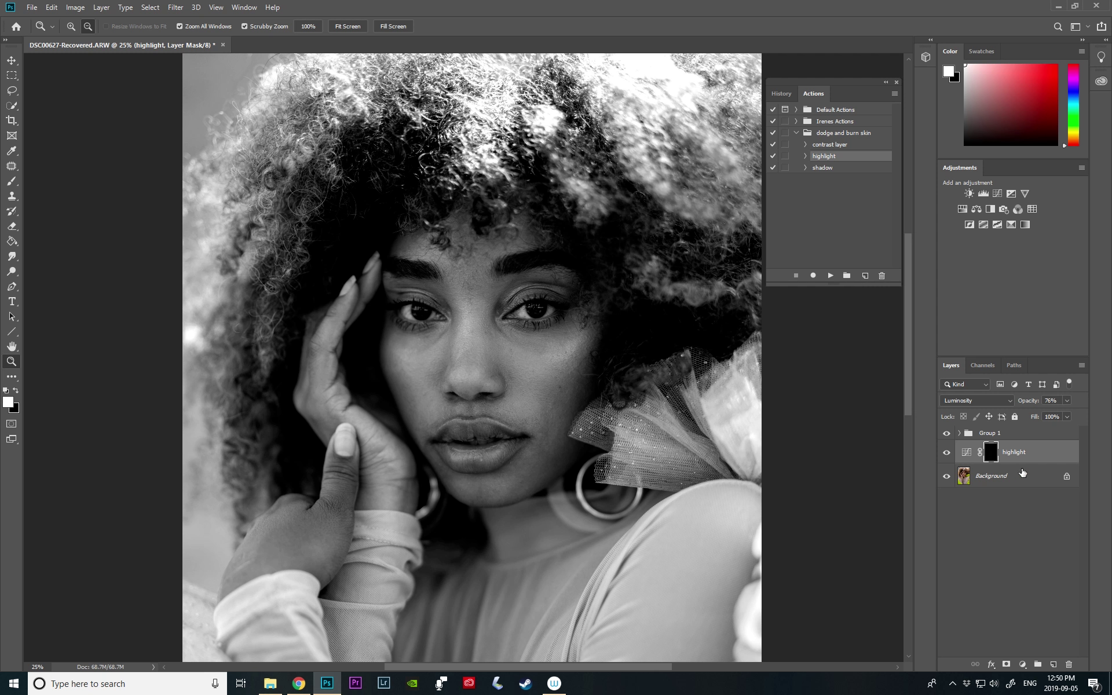
# - Choose the Soft Round Pressure Opacity brush at 25 px with 0% hardness, leaving flow and opacity at 100%
pyautogui.press('b')
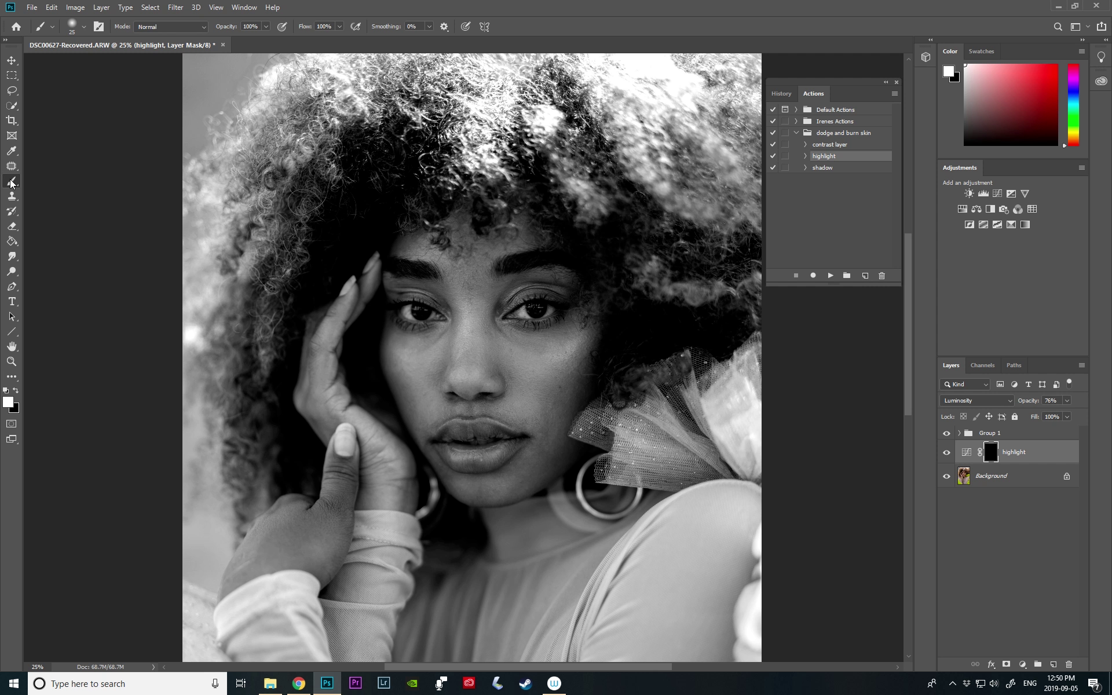
pyautogui.click(83, 27)
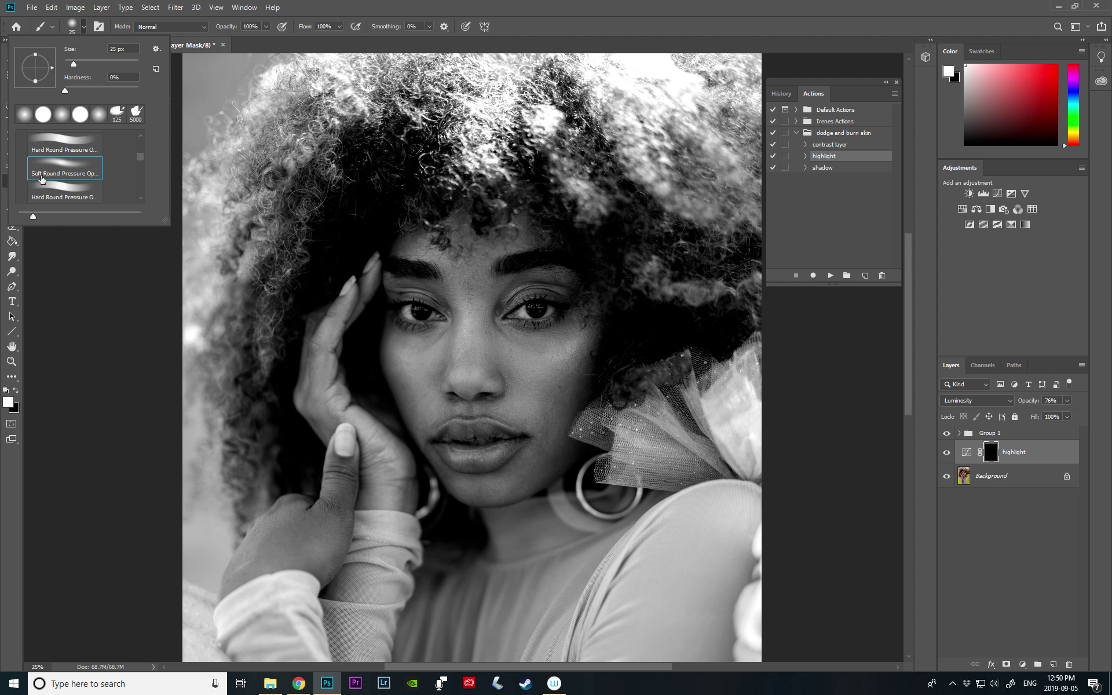
pyautogui.click(81, 174)
pyautogui.click(339, 26)
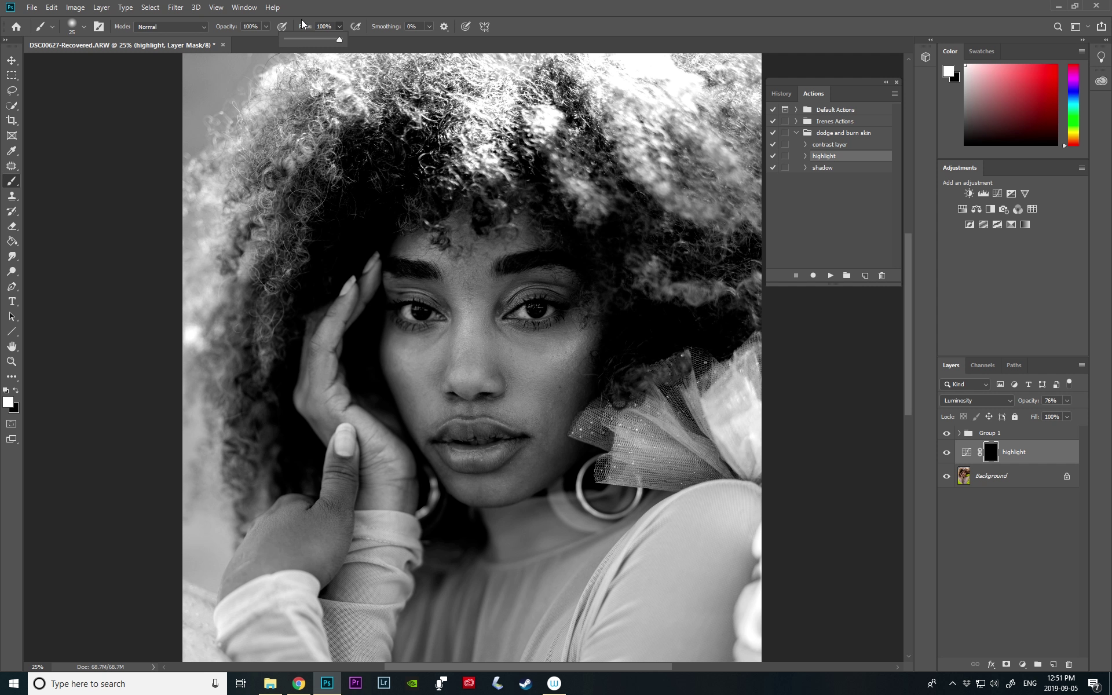
pyautogui.click(265, 26)
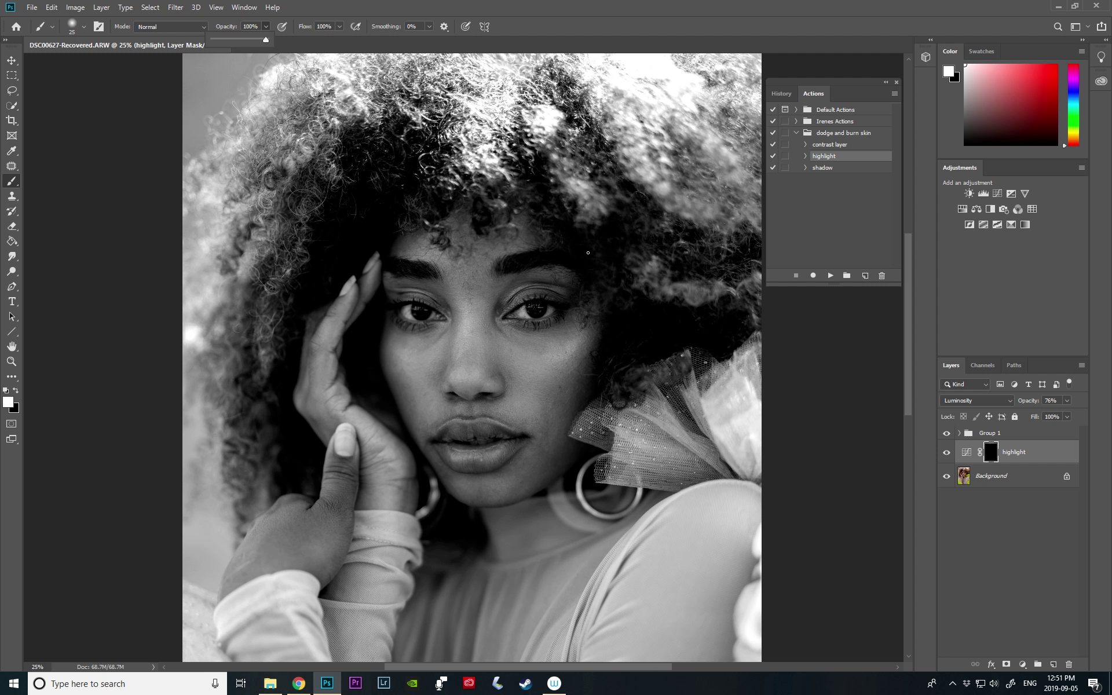
pyautogui.click(839, 326)
# - Dodge darker skin patches on the face with white on the highlight layer's mask, adjusting the brush to about 20 px
pyautogui.click(11, 361)
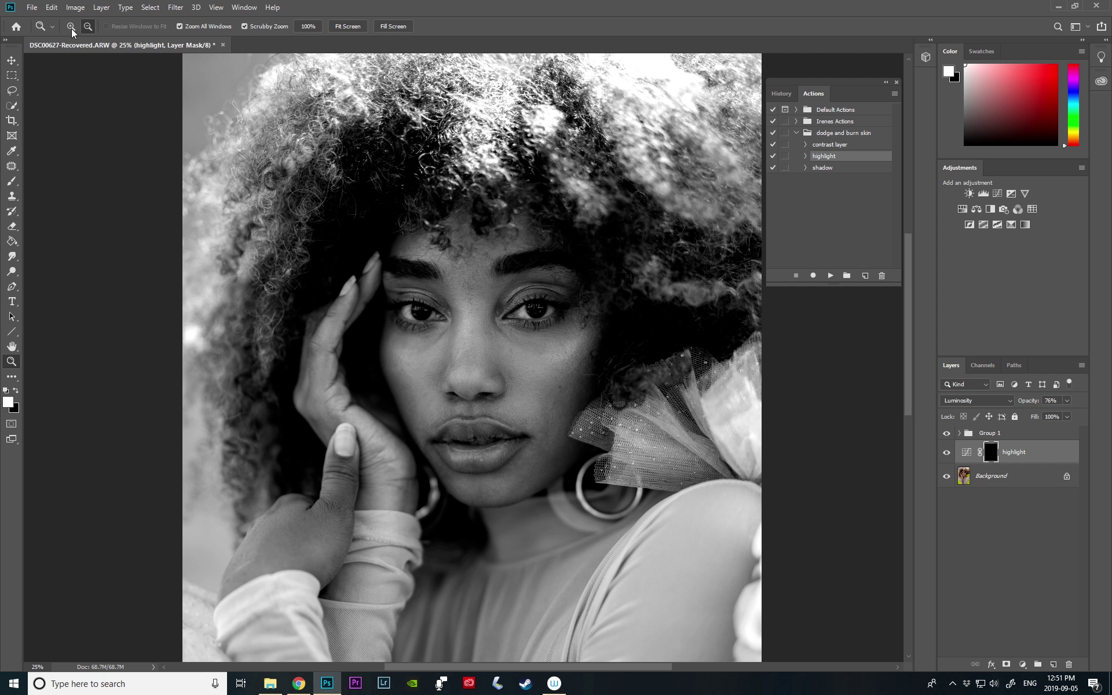
pyautogui.click(497, 371)
pyautogui.click(478, 373)
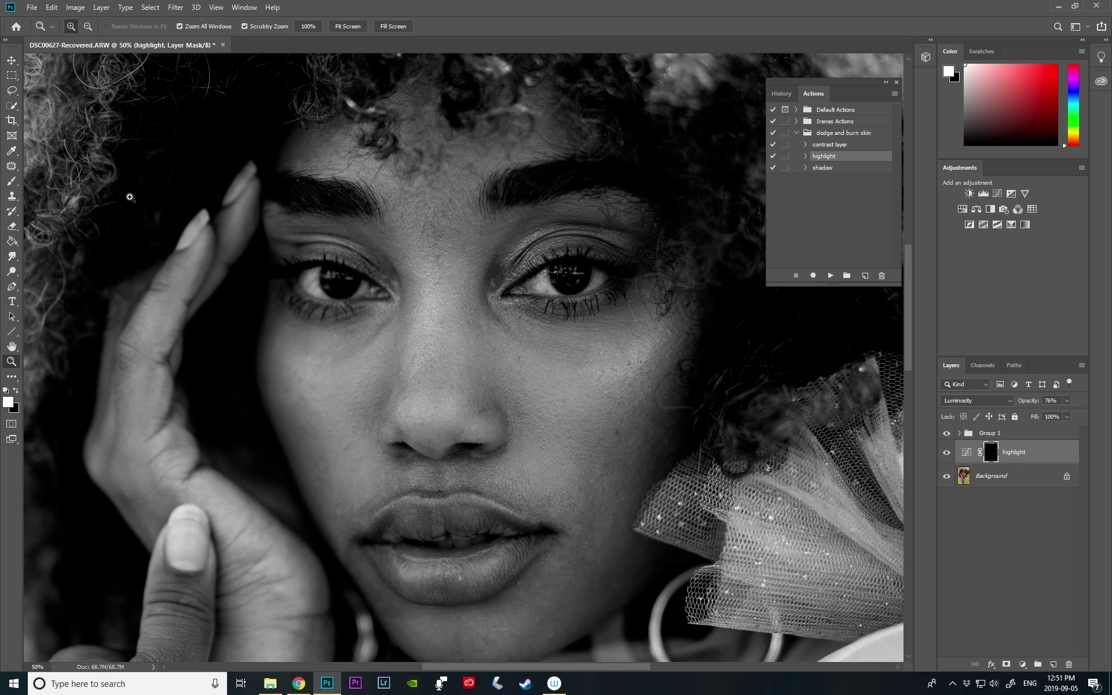
pyautogui.click(12, 181)
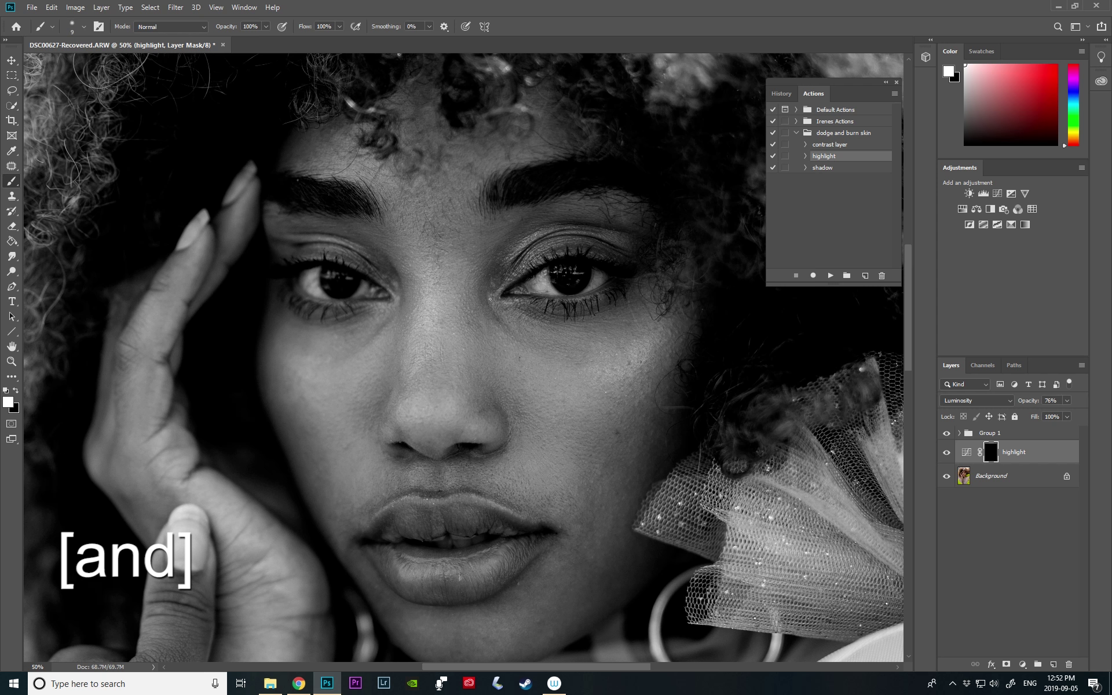
pyautogui.press(']')
pyautogui.press(']')
pyautogui.press('[')
pyautogui.press('[')
pyautogui.press('[')
pyautogui.press('[')
pyautogui.press('[')
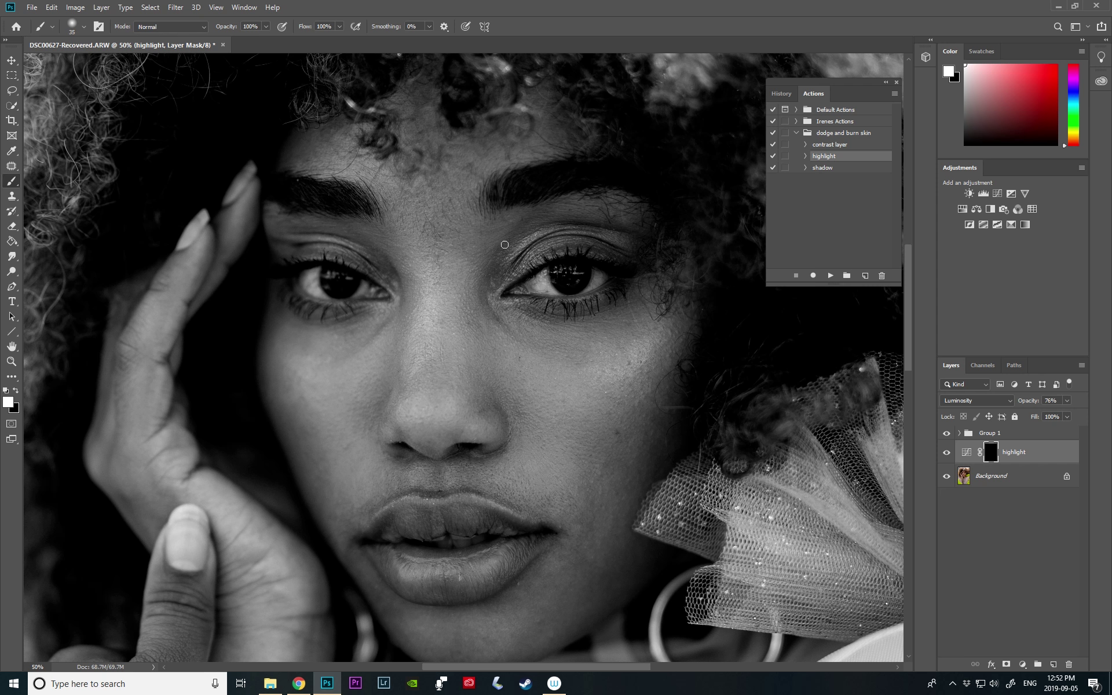
pyautogui.press(']')
pyautogui.press('[')
pyautogui.press(']')
pyautogui.press(']')
# - Hide the contrast group, compare the portrait with the highlight layer off and on, and show the group again
pyautogui.click(947, 438)
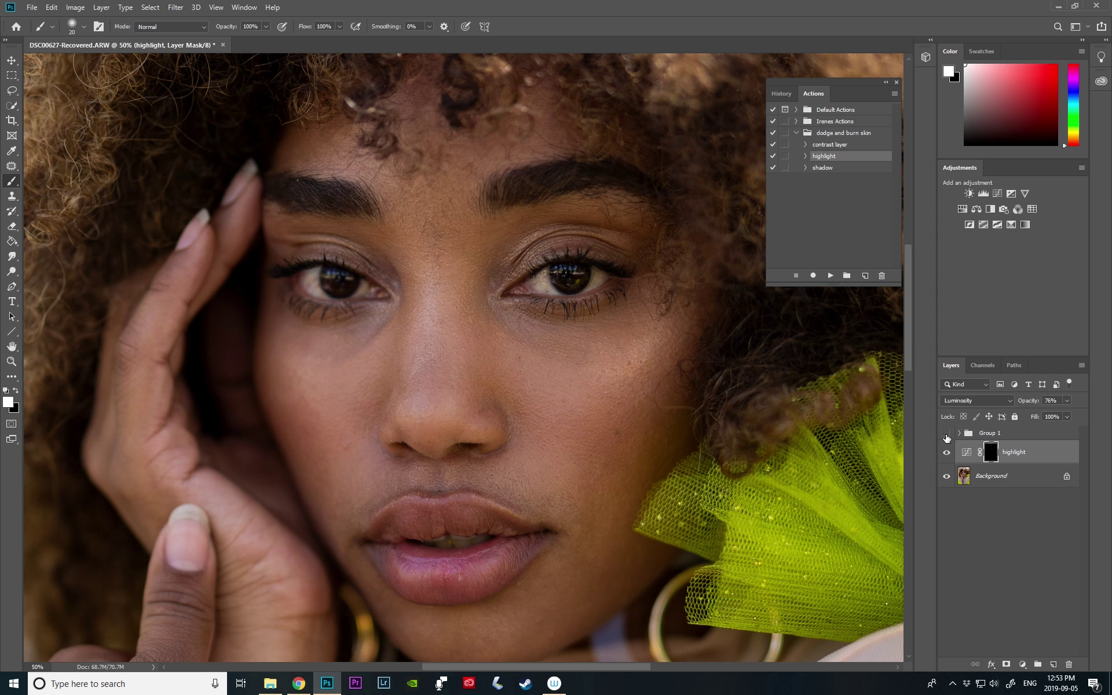
pyautogui.click(947, 458)
pyautogui.click(947, 457)
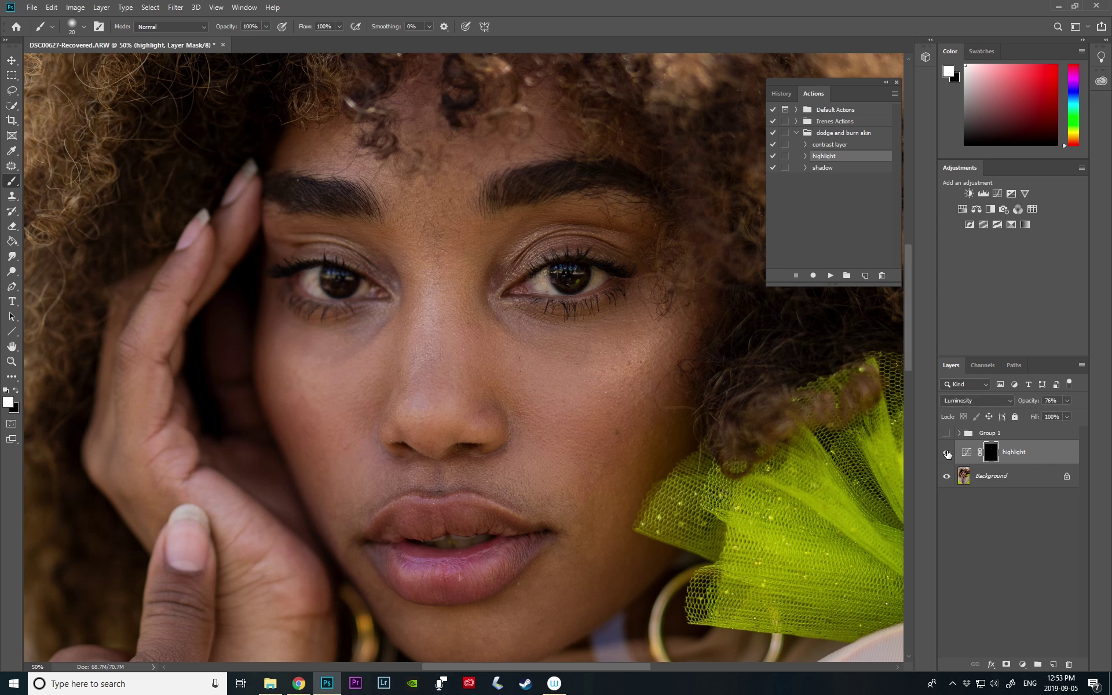
pyautogui.click(947, 456)
pyautogui.click(948, 454)
pyautogui.click(946, 454)
pyautogui.click(948, 452)
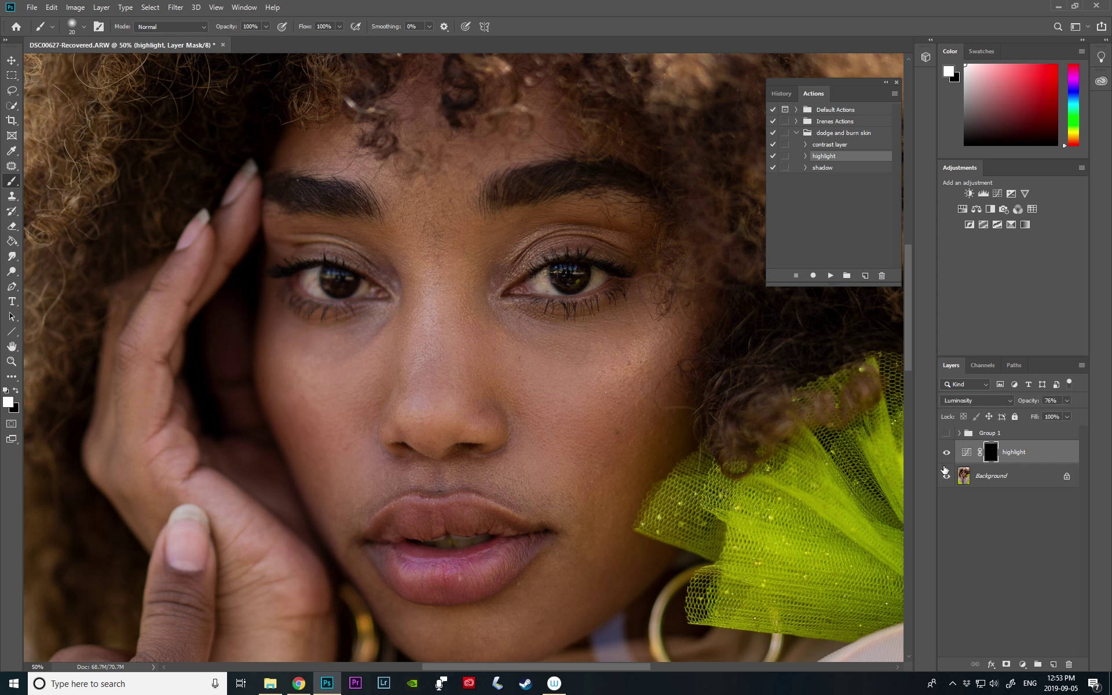
pyautogui.click(948, 433)
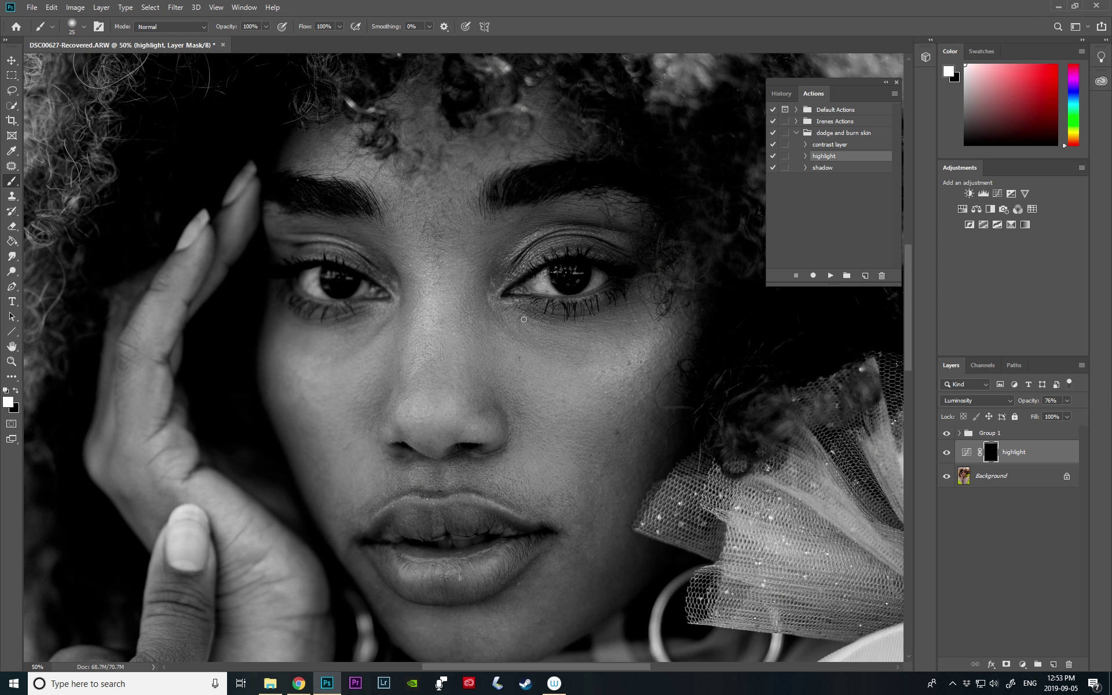
# - Continue dodging broader dark areas of the face on the highlight mask, varying the brush size from 30 px
pyautogui.press(']')
pyautogui.click(12, 361)
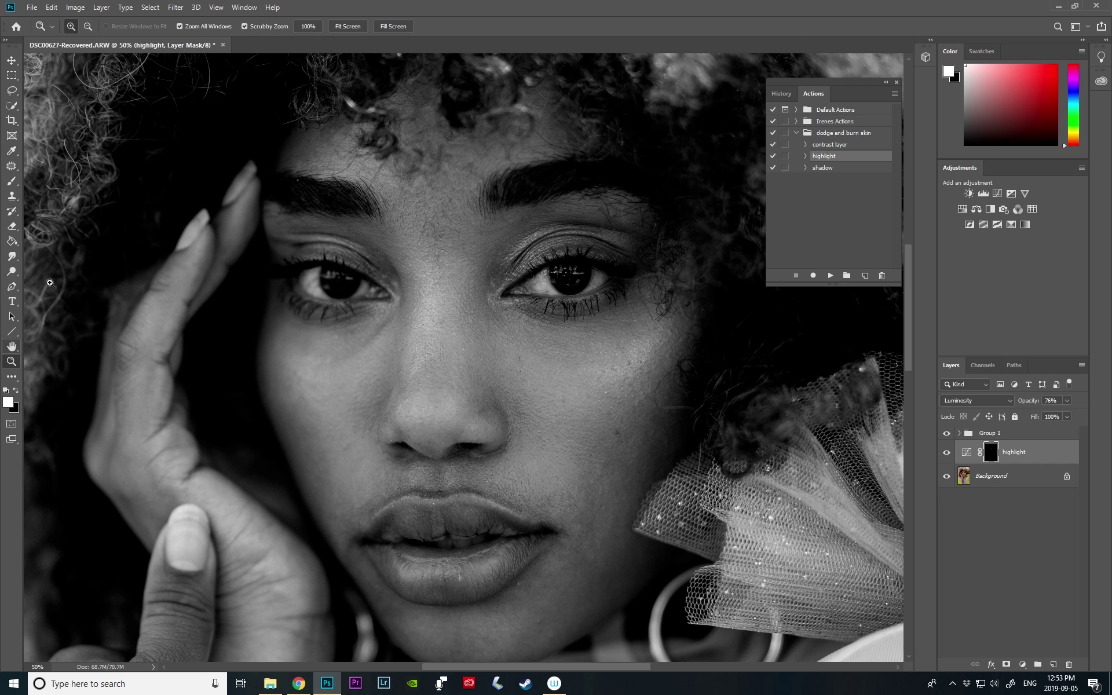
pyautogui.keyDown('alt'); pyautogui.click(515, 479); pyautogui.keyUp('alt')
pyautogui.keyDown('alt'); pyautogui.click(491, 479); pyautogui.keyUp('alt')
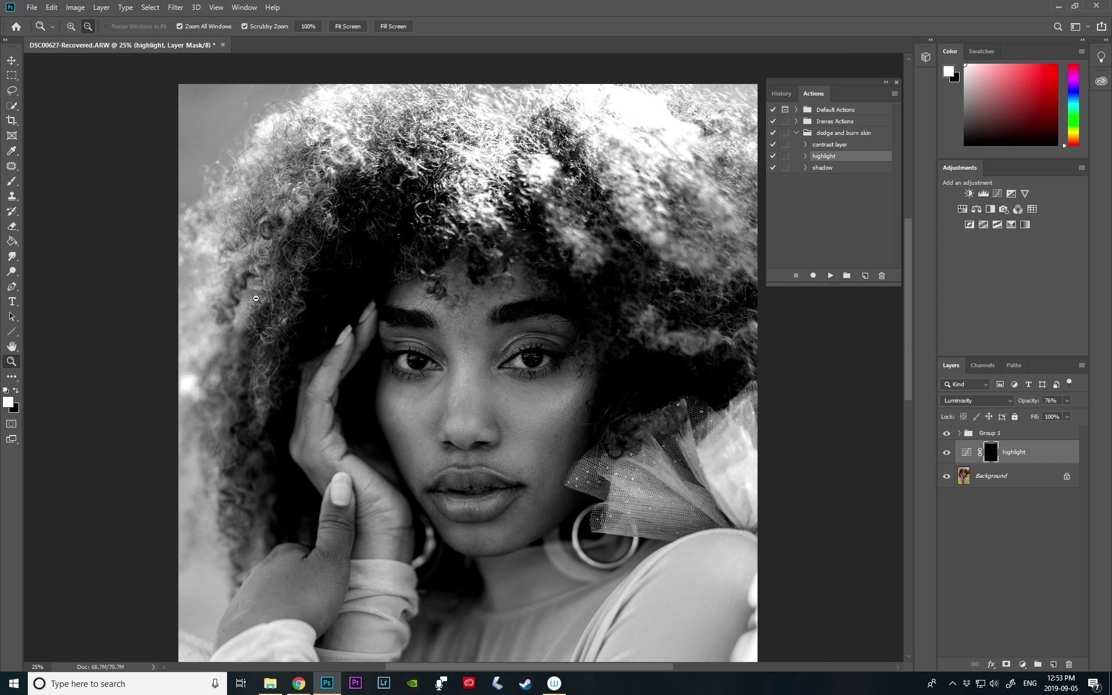
pyautogui.click(73, 26)
pyautogui.click(524, 417)
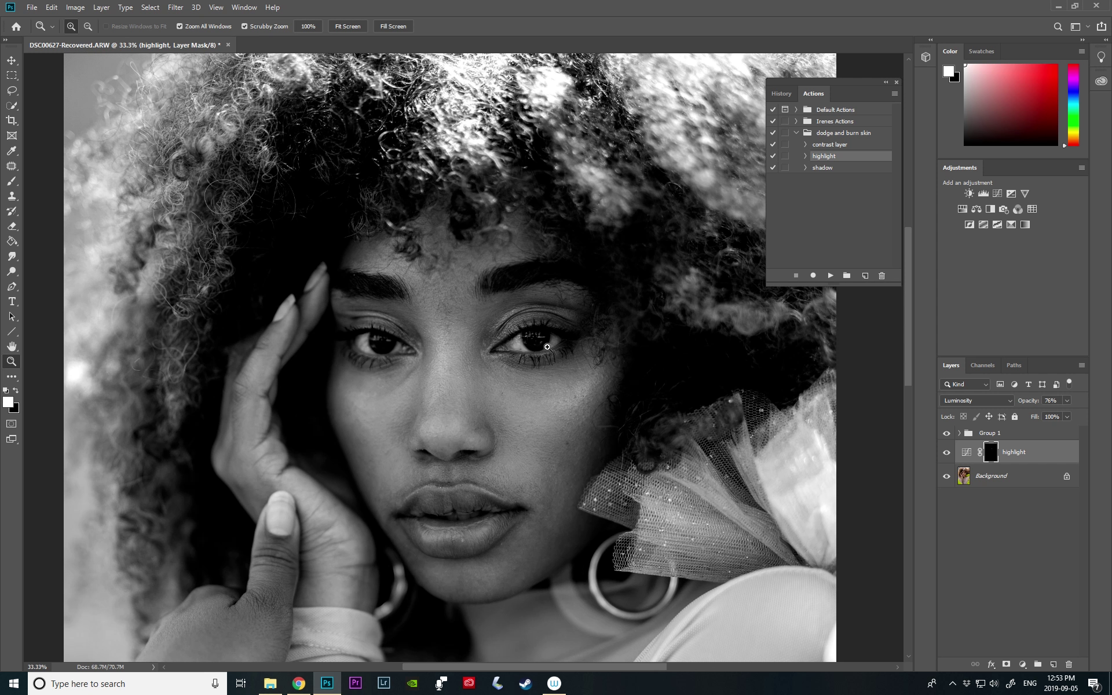
pyautogui.press('b')
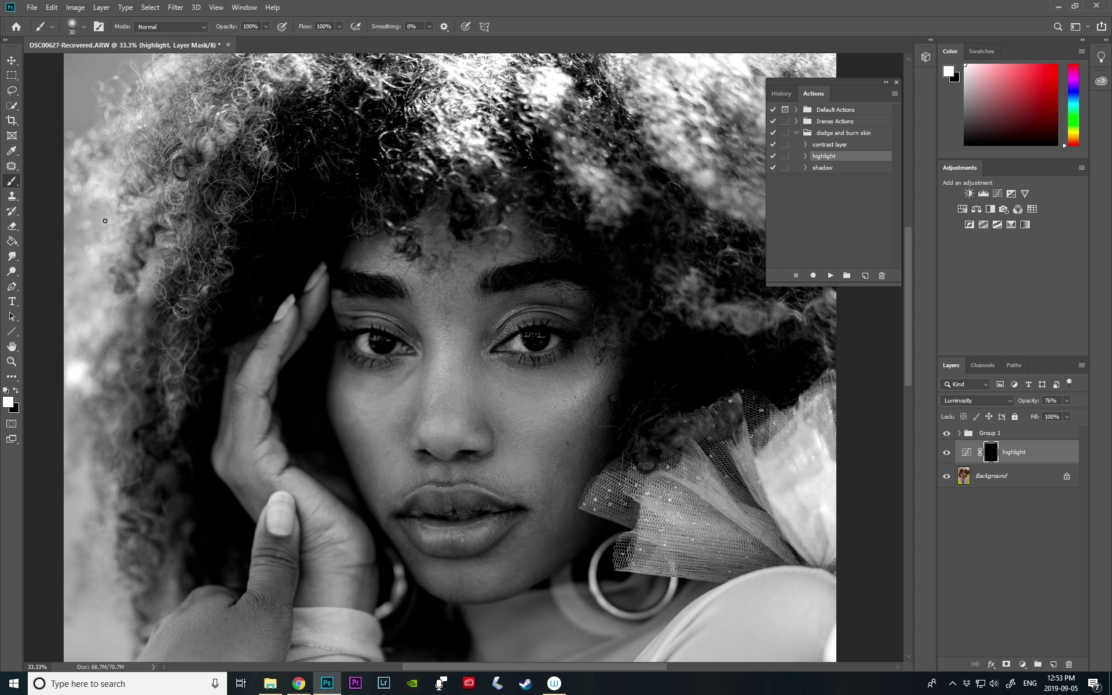
pyautogui.press(']')
pyautogui.press(']')
pyautogui.press(']')
pyautogui.press(']')
pyautogui.press('[')
pyautogui.press('[')
pyautogui.press('[')
pyautogui.press('[')
pyautogui.press('[')
pyautogui.press('[')
pyautogui.press(']')
pyautogui.press(']')
# - Reduce the brush to 9 px for fine dodging around the eyes and cheeks on the highlight mask
pyautogui.click(11, 362)
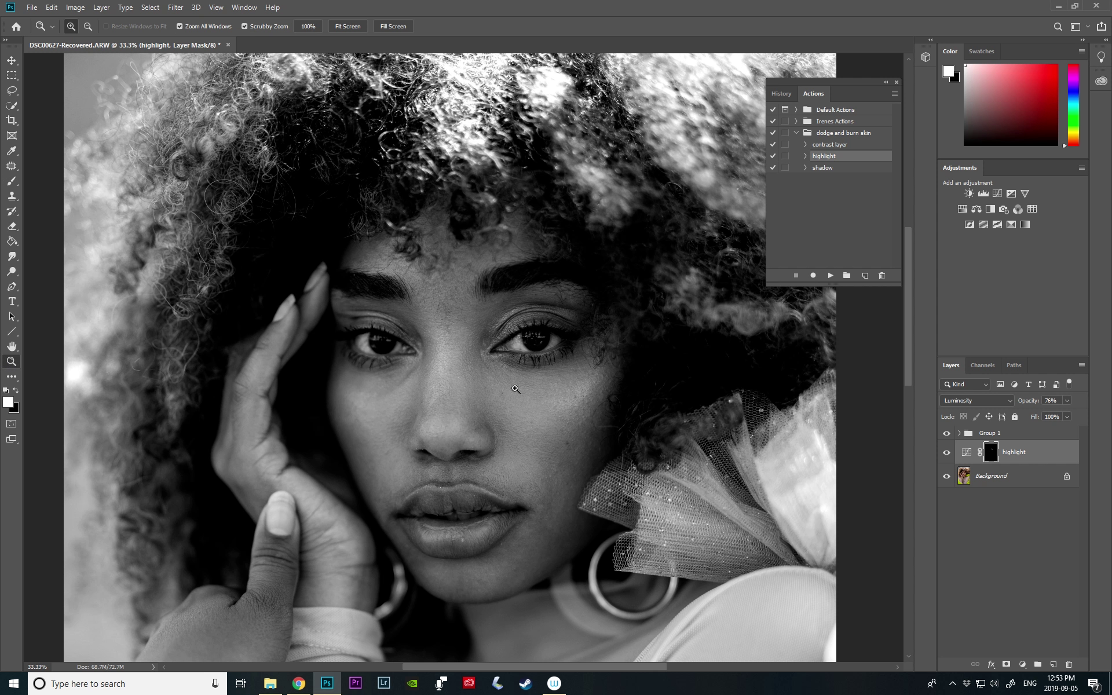
pyautogui.click(522, 388)
pyautogui.click(540, 389)
pyautogui.click(11, 180)
pyautogui.press('[')
pyautogui.press('[')
pyautogui.press('[')
pyautogui.press('[')
pyautogui.press('[')
pyautogui.press('[')
pyautogui.press('[')
pyautogui.press('[')
pyautogui.press('[')
pyautogui.press('[')
pyautogui.press('[')
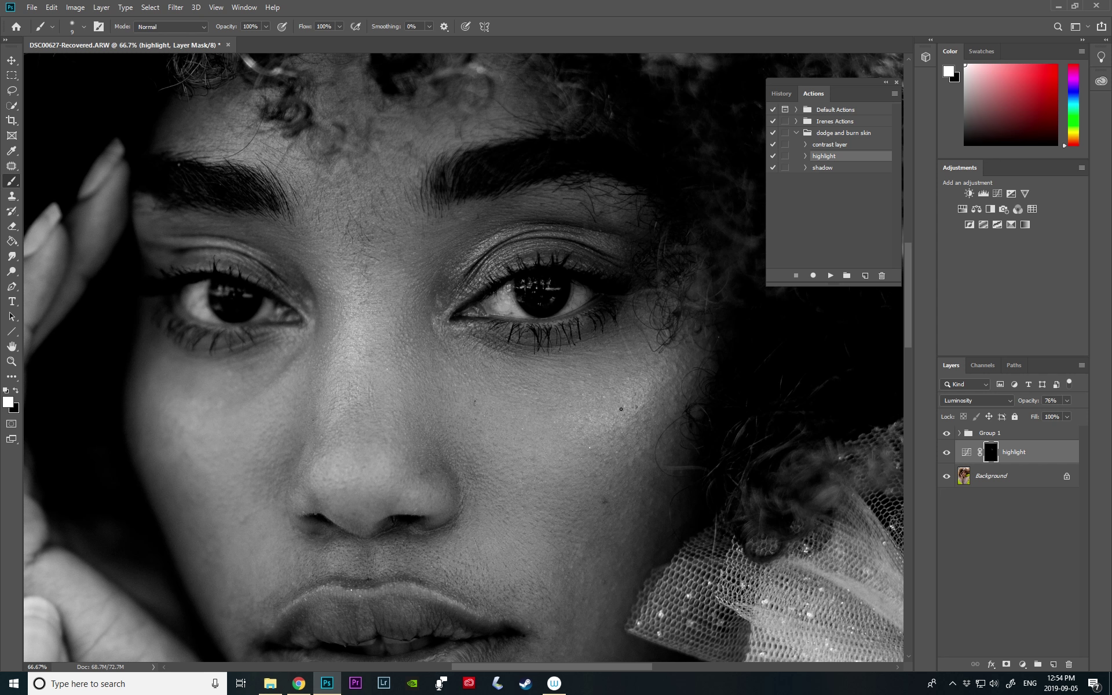
# - Dodge small dark skin spots on the cheek below the eye with a 5 px brush on the highlight mask
pyautogui.click(11, 362)
pyautogui.click(628, 426)
pyautogui.click(631, 427)
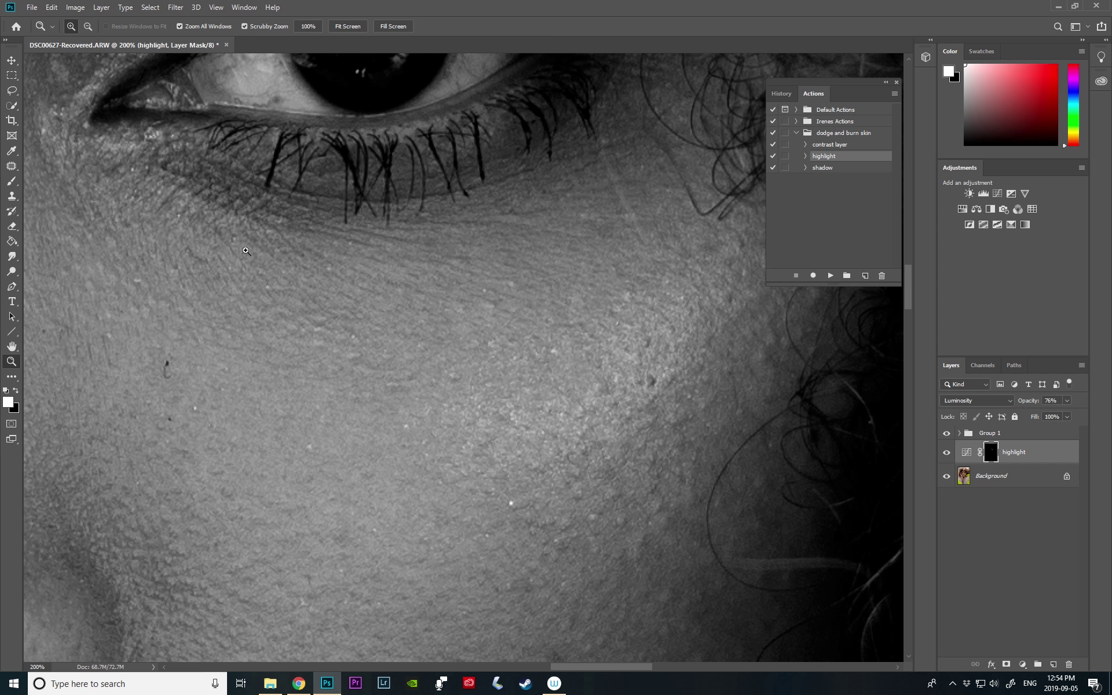
pyautogui.click(13, 181)
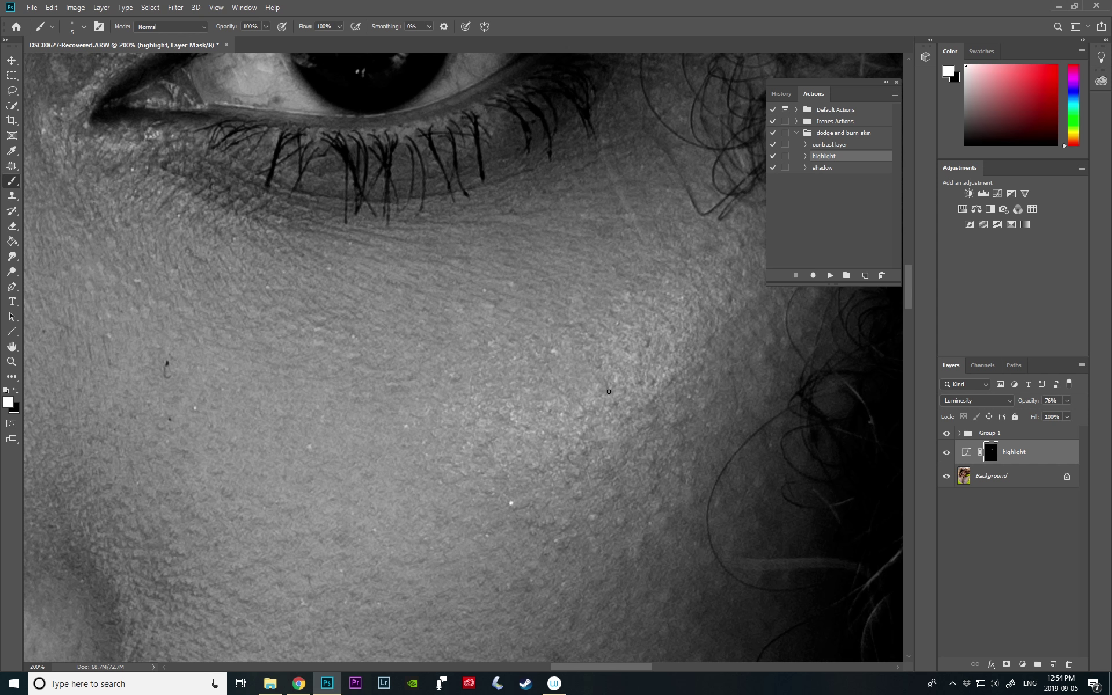
pyautogui.moveTo(583, 412); pyautogui.dragTo(589, 417)
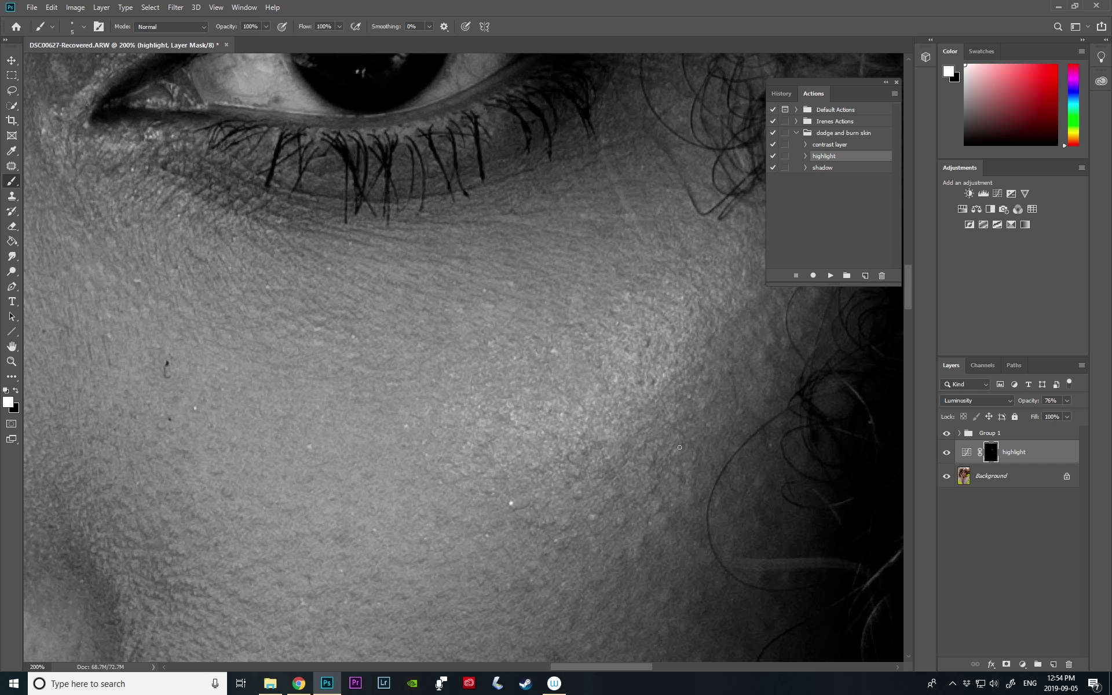
# - Enlarge the brush to 8 px and continue dodging the cheek toward the nose on the highlight mask
pyautogui.moveTo(909, 295)
pyautogui.mouseDown()
pyautogui.moveTo(908, 307)
pyautogui.moveTo(909, 296)
pyautogui.mouseUp()
pyautogui.press(']')
pyautogui.press(']')
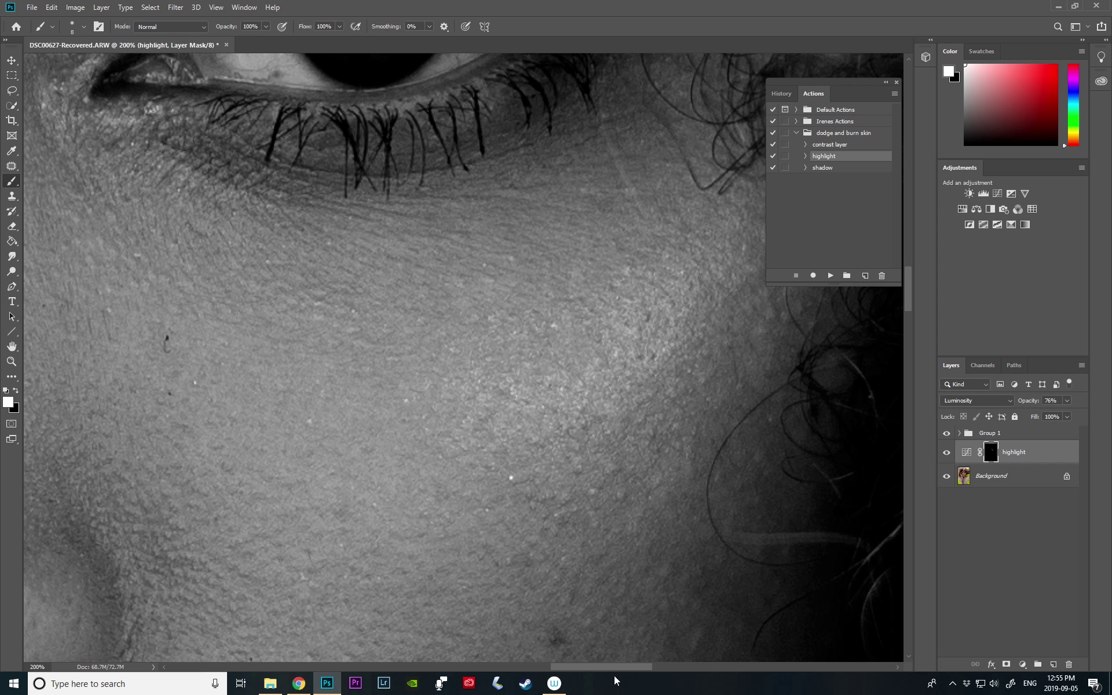
pyautogui.hscroll(-2, 599, 667)
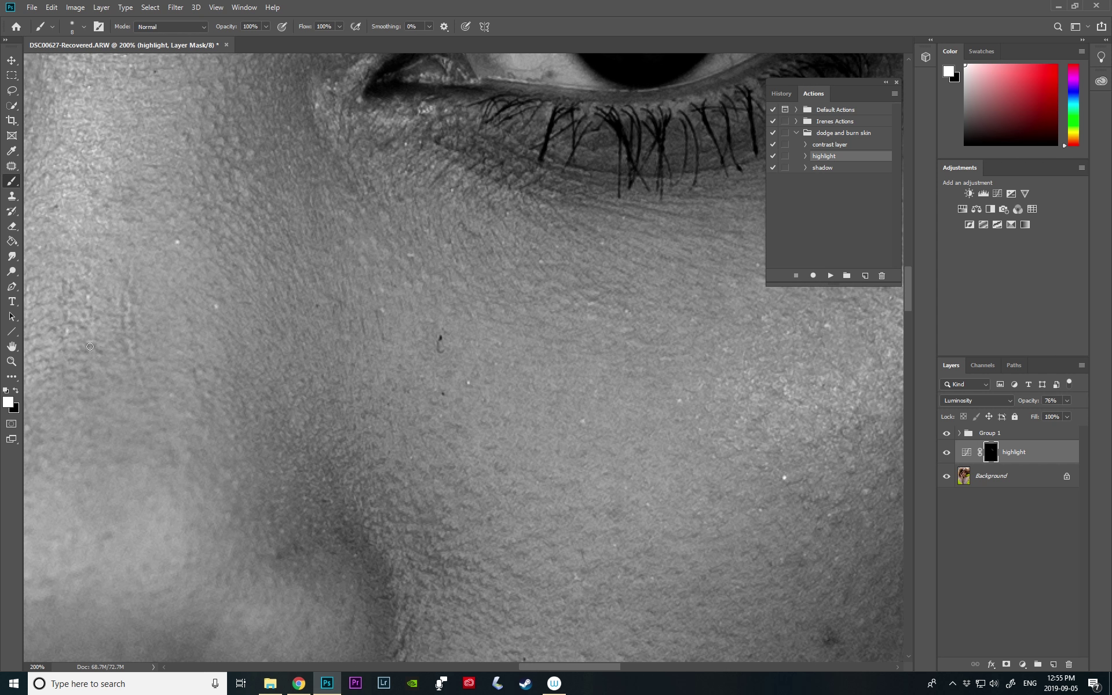
# - Dodge uneven skin around the nose and inner cheek on the highlight mask, varying the brush size from 8 px
pyautogui.click(12, 363)
pyautogui.keyDown('alt'); pyautogui.click(146, 149); pyautogui.keyUp('alt')
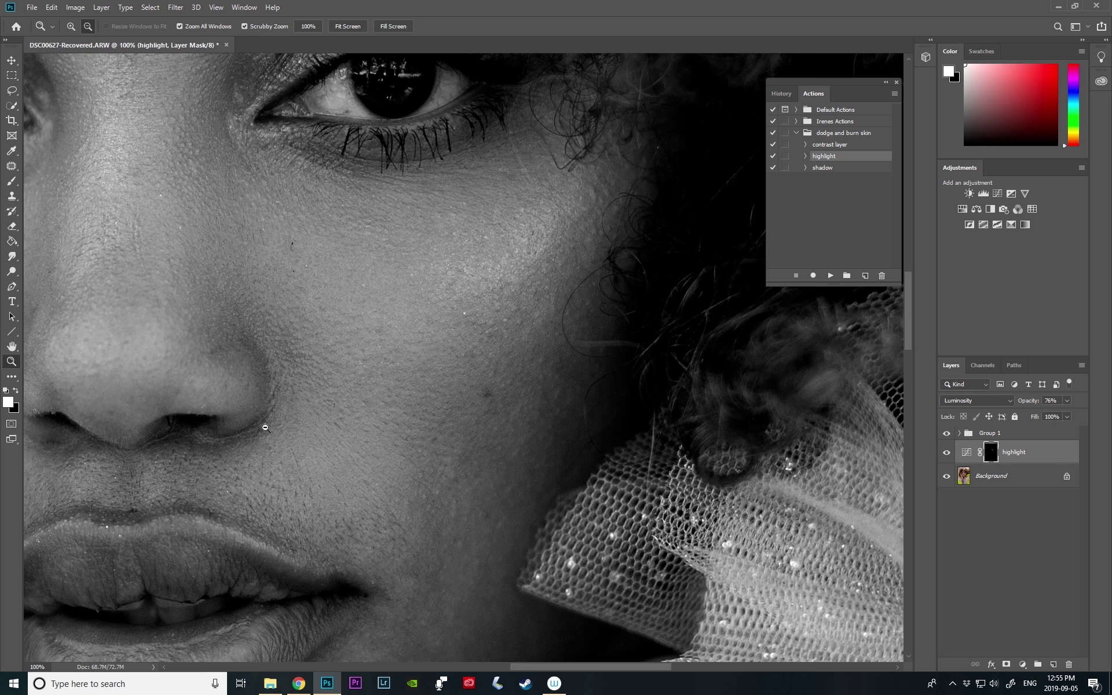
pyautogui.hscroll(-2, 457, 343)
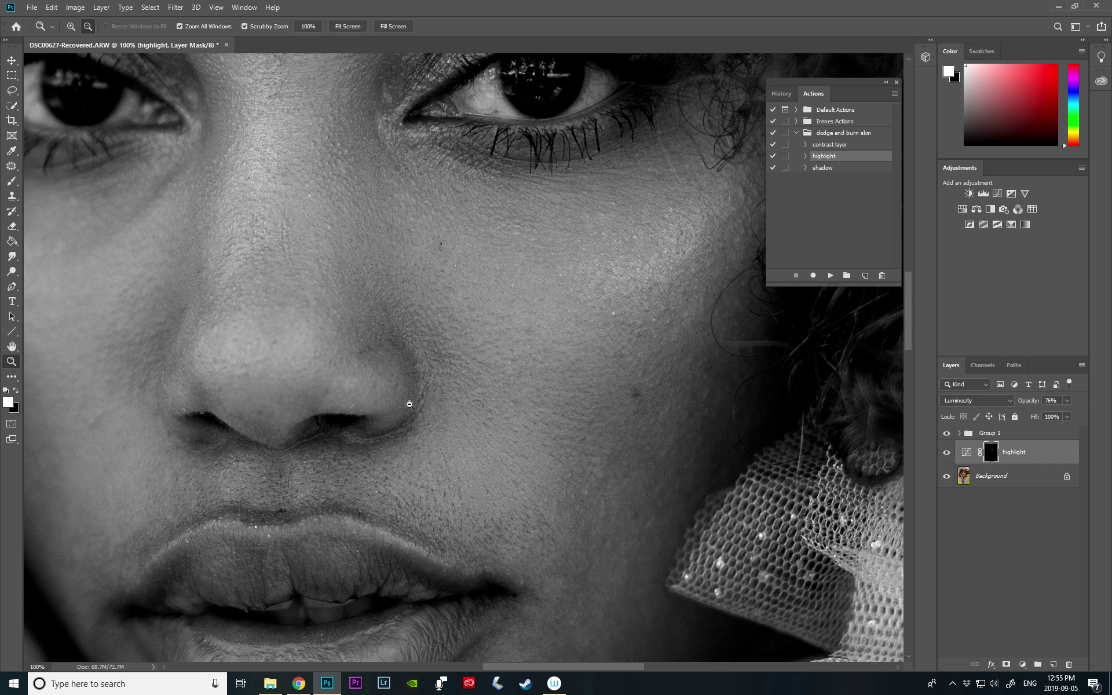
pyautogui.press('b')
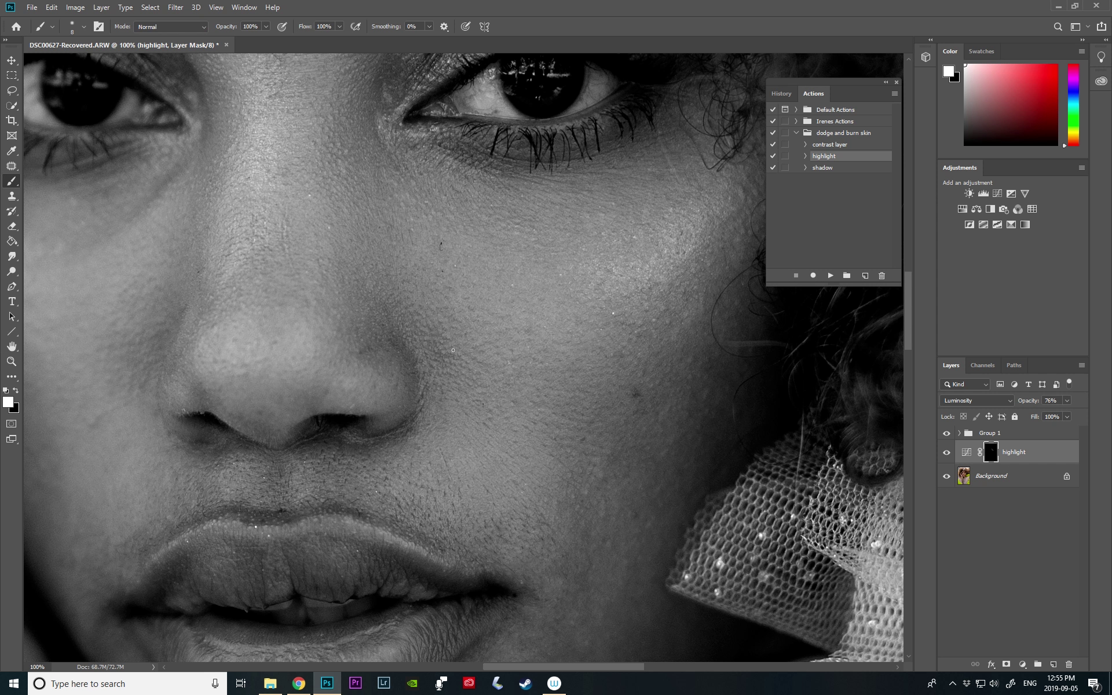
pyautogui.press(']')
pyautogui.press(']')
pyautogui.press(']')
pyautogui.press('[')
pyautogui.press('[')
pyautogui.press('[')
# - Dodge fine dark patches on the lower cheek beside the nose with a brush of about 10 px
pyautogui.click(12, 365)
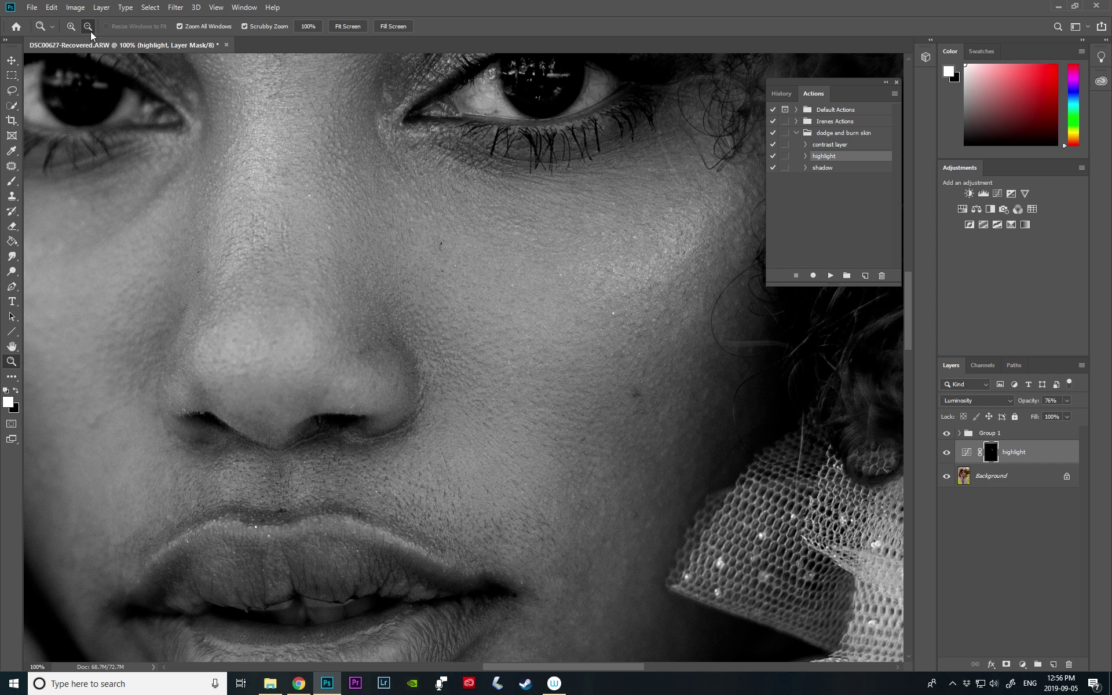
pyautogui.click(662, 351)
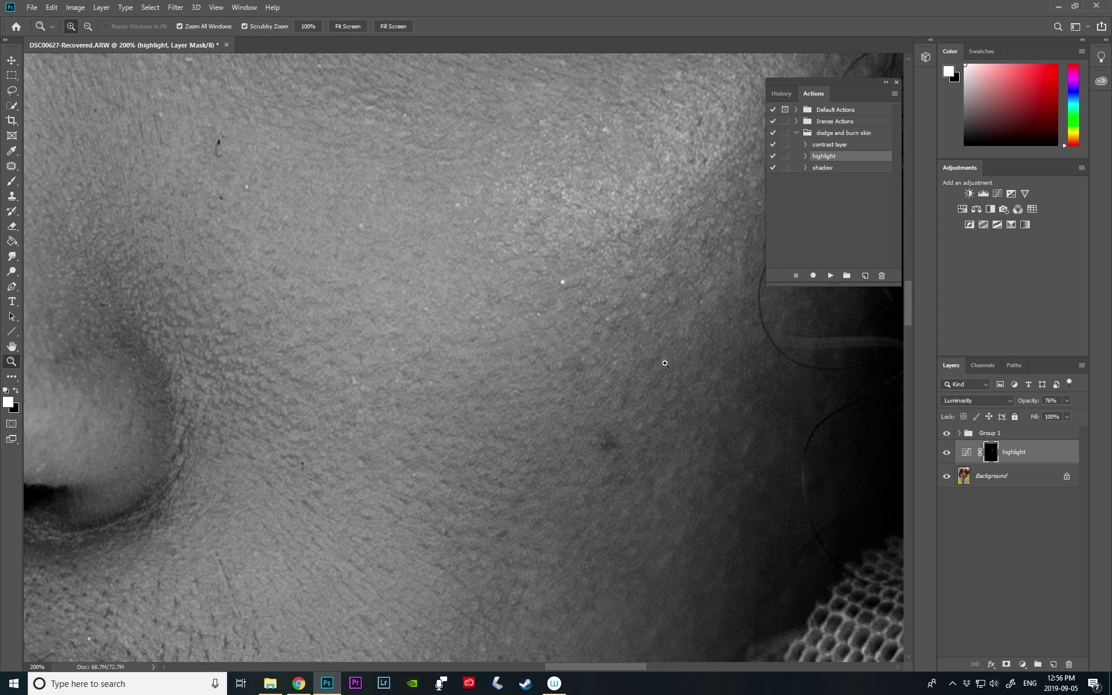
pyautogui.click(12, 181)
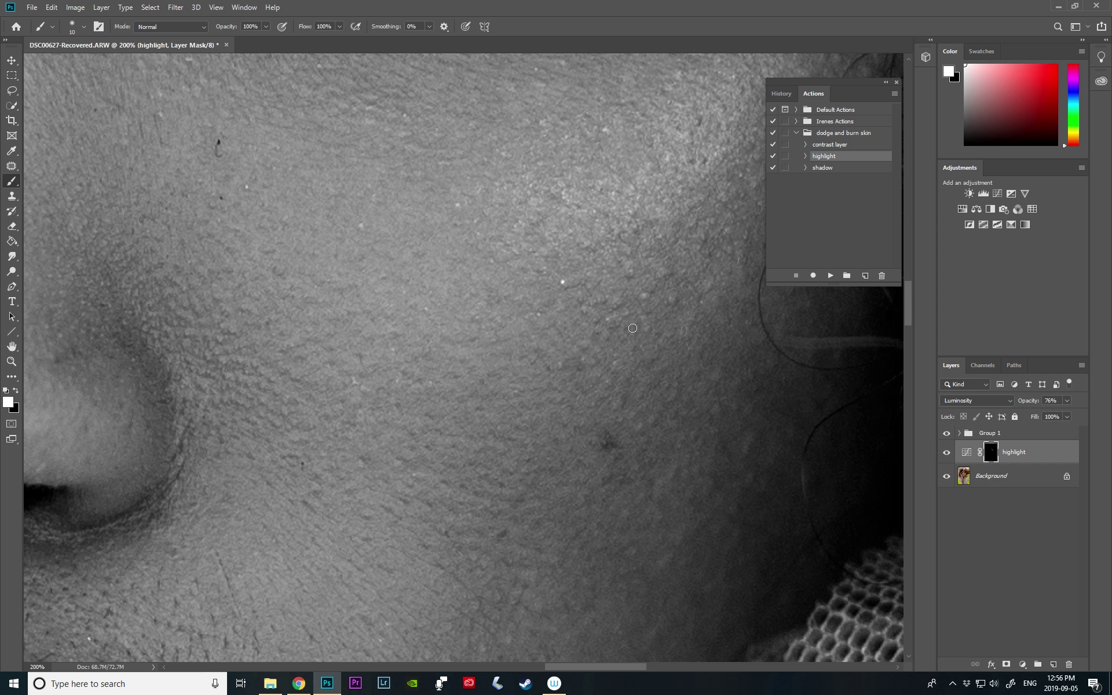
pyautogui.press('[')
# - Run the highlight action to add a second highlight layer above the existing one
pyautogui.click(11, 361)
pyautogui.click(87, 26)
pyautogui.click(290, 155)
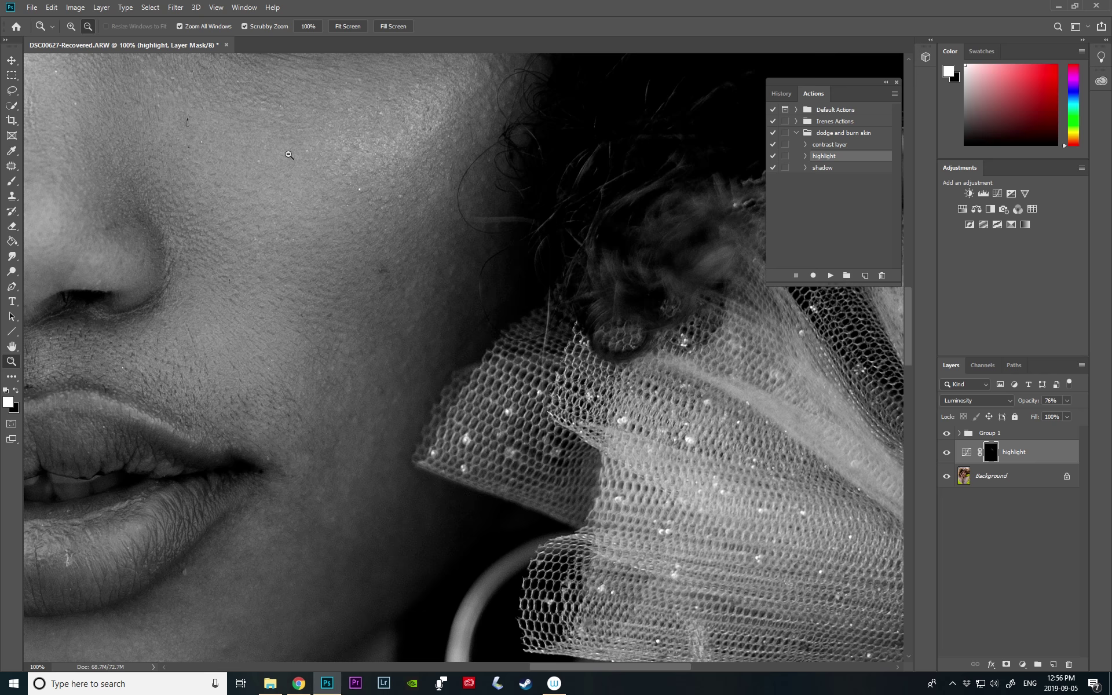
pyautogui.click(289, 155)
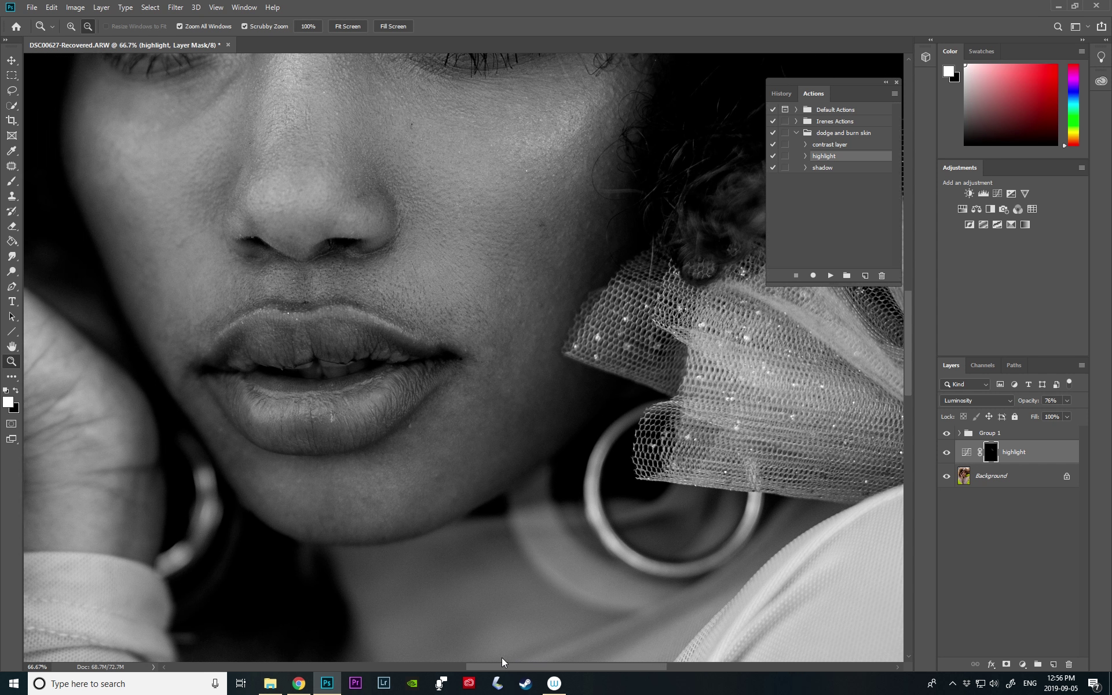
pyautogui.moveTo(502, 665); pyautogui.dragTo(499, 665)
pyautogui.moveTo(909, 336); pyautogui.dragTo(911, 292)
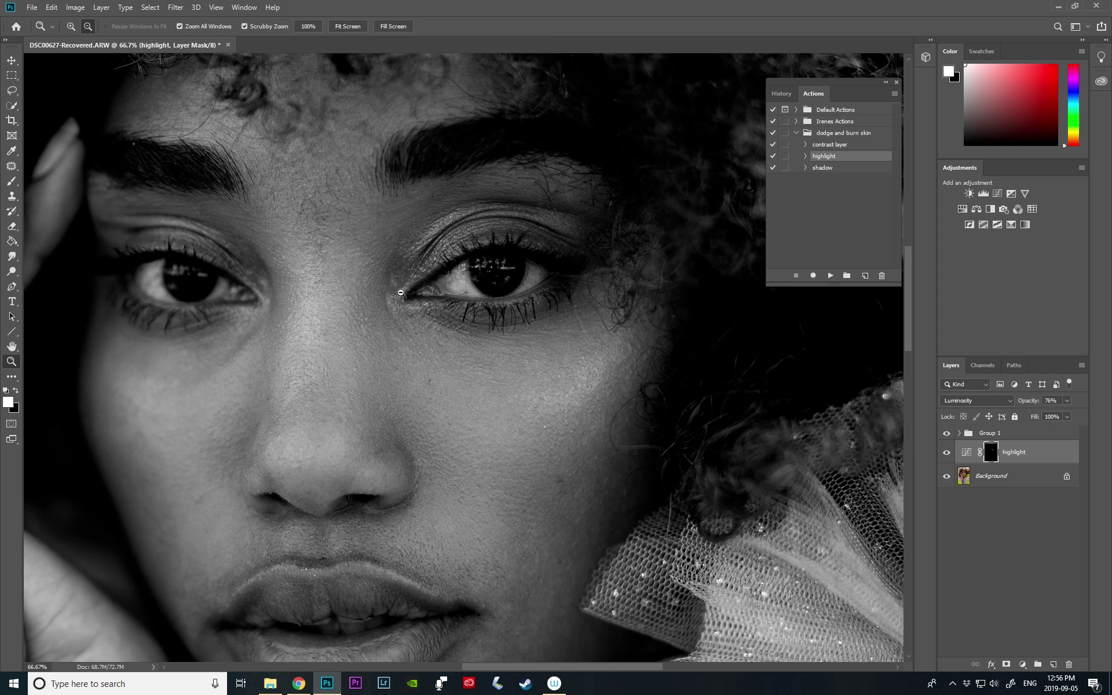
pyautogui.click(831, 275)
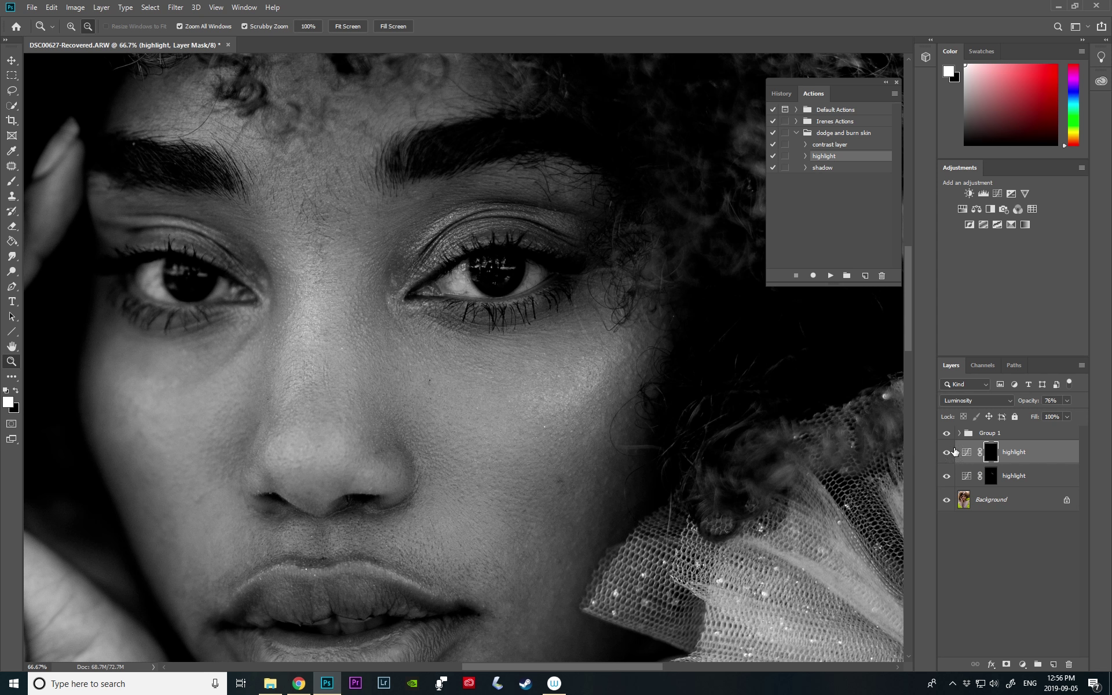
# - Dodge dark skin around the inner eye corner on the new highlight mask, using a 30 px brush down to 9 px
pyautogui.click(70, 26)
pyautogui.click(342, 250)
pyautogui.press('b')
pyautogui.press(']')
pyautogui.press(']')
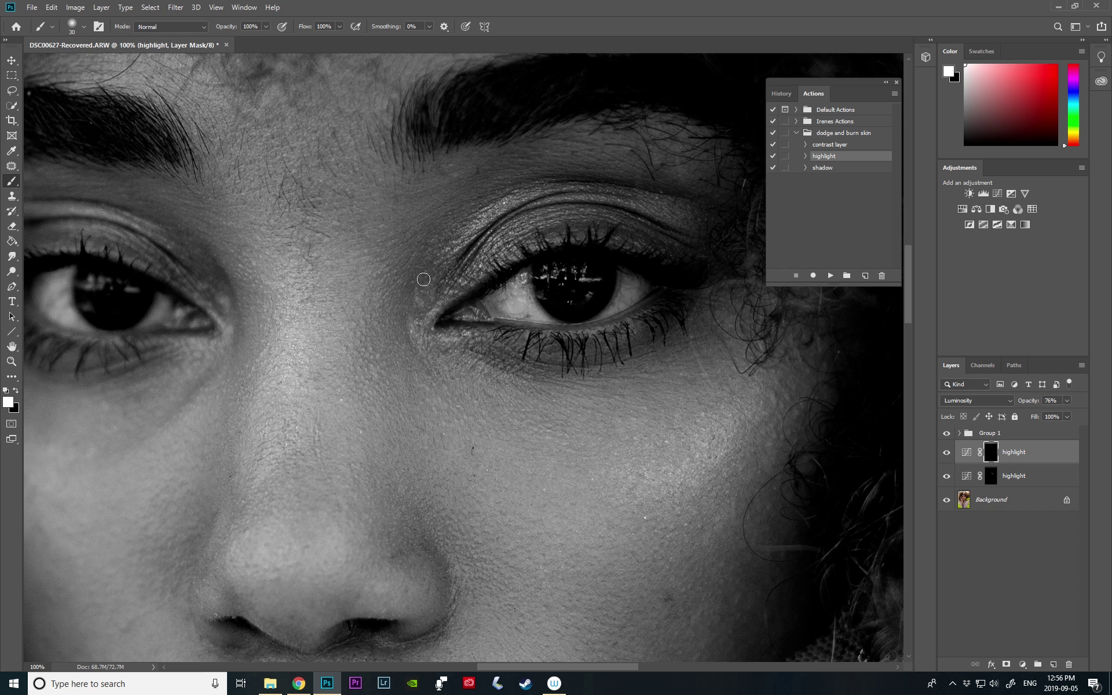
pyautogui.press('[')
pyautogui.press('[')
pyautogui.press('[')
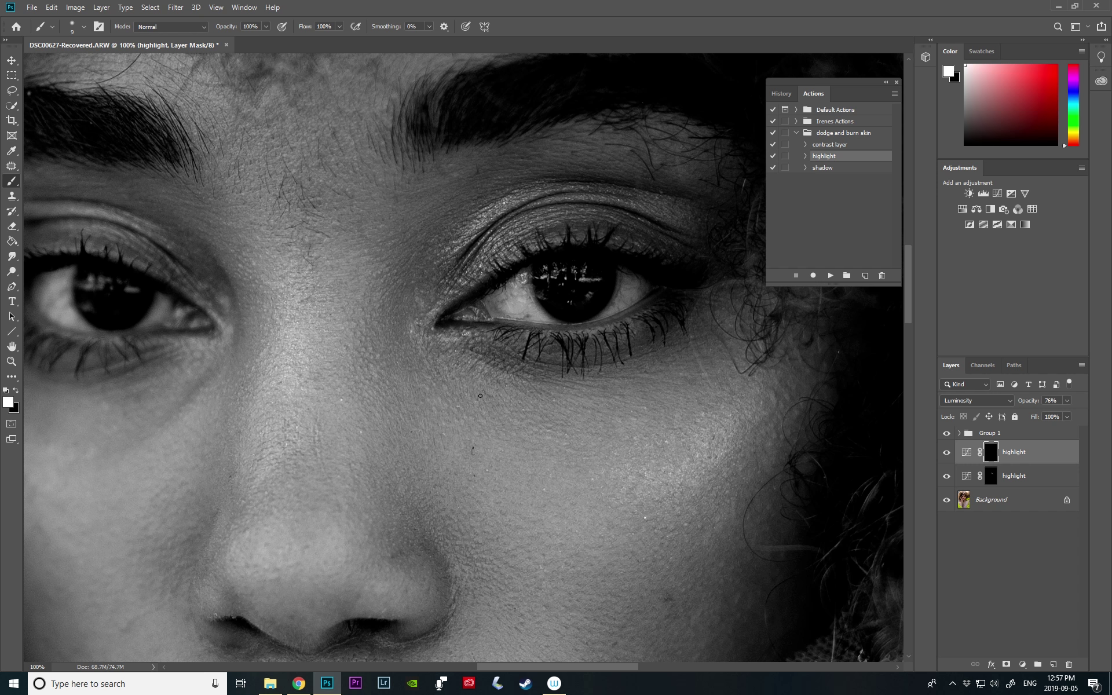
# - Continue dodging the under-eye area and cheek on the second highlight mask, adjusting the brush to 10 px
pyautogui.press(']')
pyautogui.press(']')
pyautogui.press('[')
pyautogui.moveTo(908, 307); pyautogui.dragTo(909, 321)
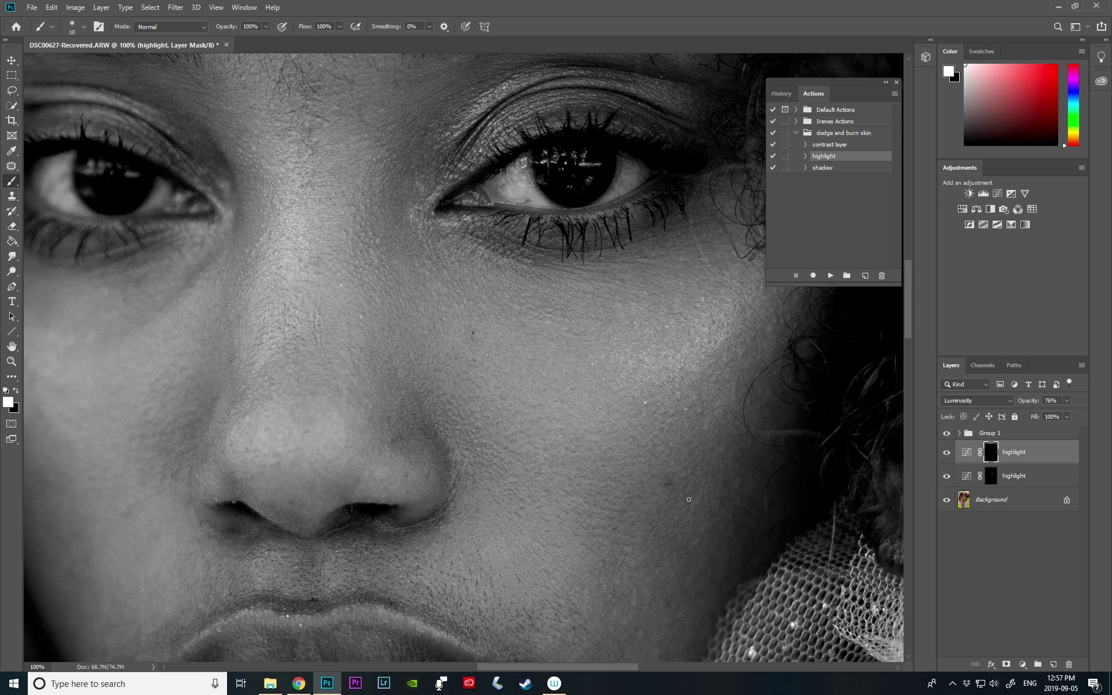
pyautogui.moveTo(908, 298); pyautogui.dragTo(910, 287)
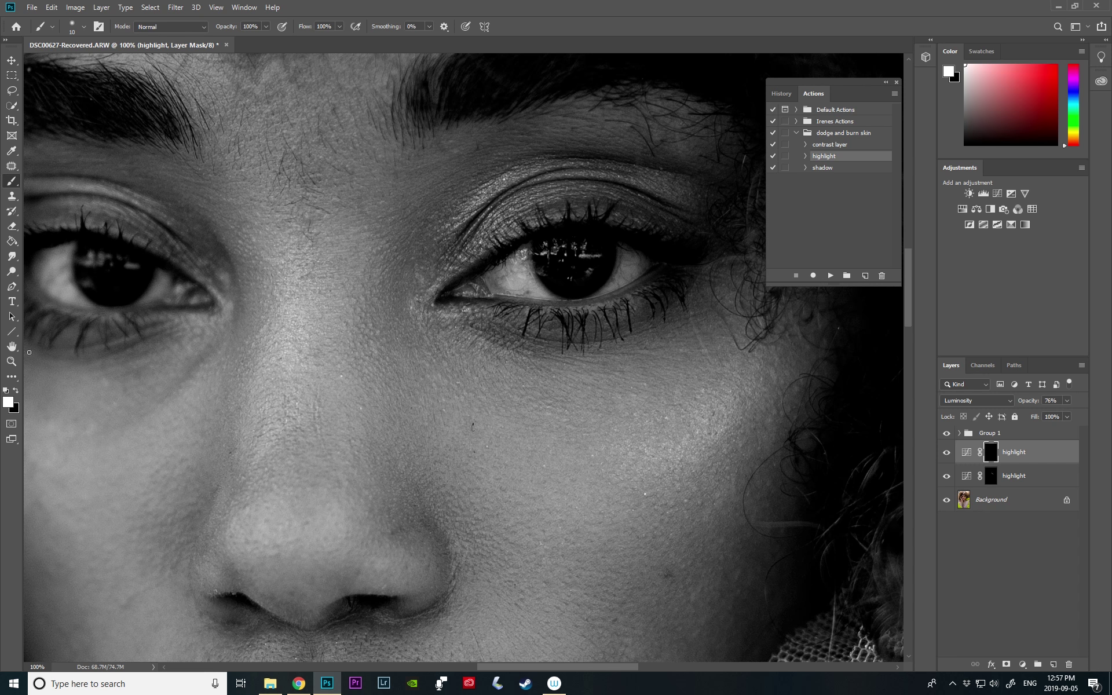
# - Hide the contrast group and compare the face in colour with both highlight layers off and on
pyautogui.click(11, 361)
pyautogui.keyDown('alt'); pyautogui.click(560, 394); pyautogui.keyUp('alt')
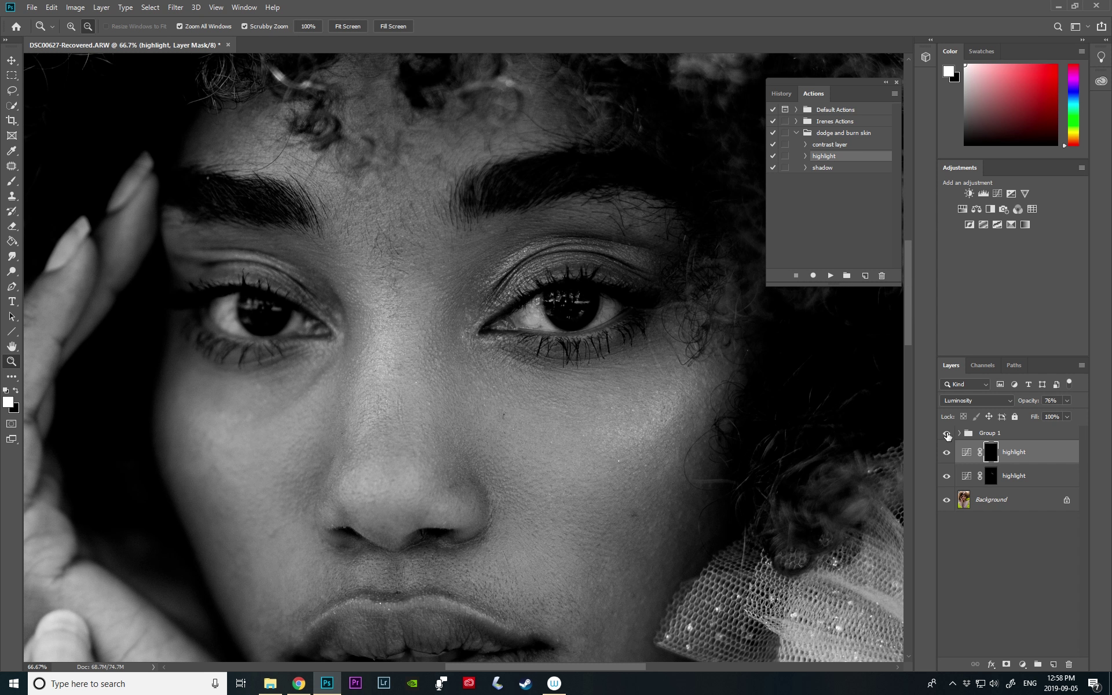
pyautogui.click(947, 433)
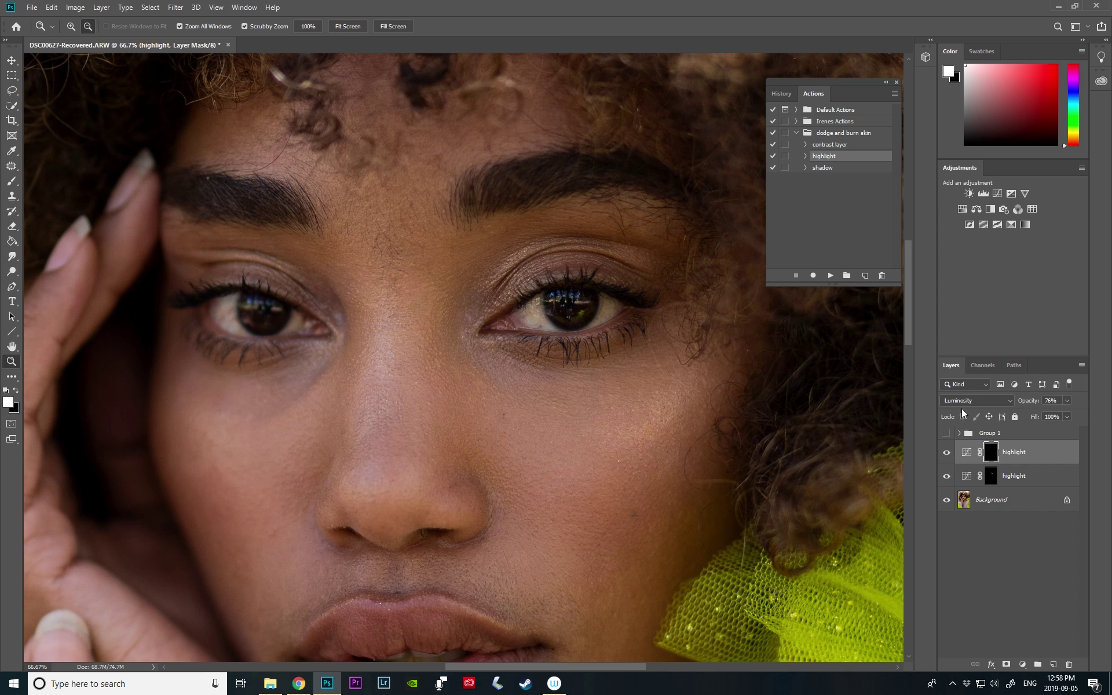
pyautogui.click(946, 452)
pyautogui.click(947, 476)
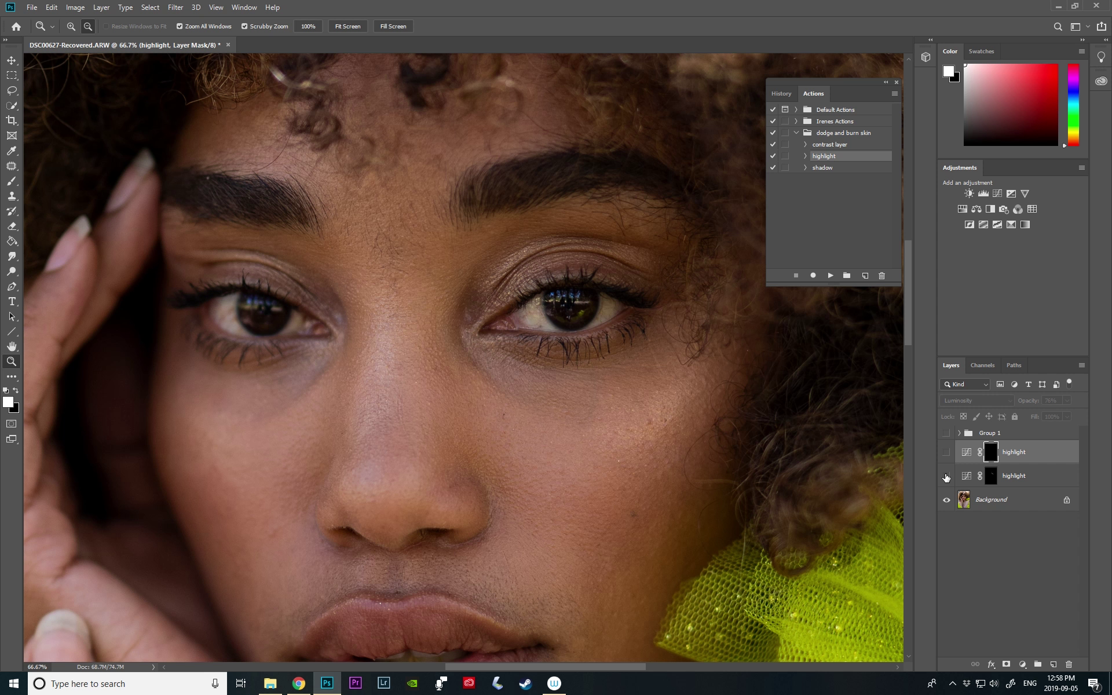
pyautogui.click(947, 477)
pyautogui.click(947, 452)
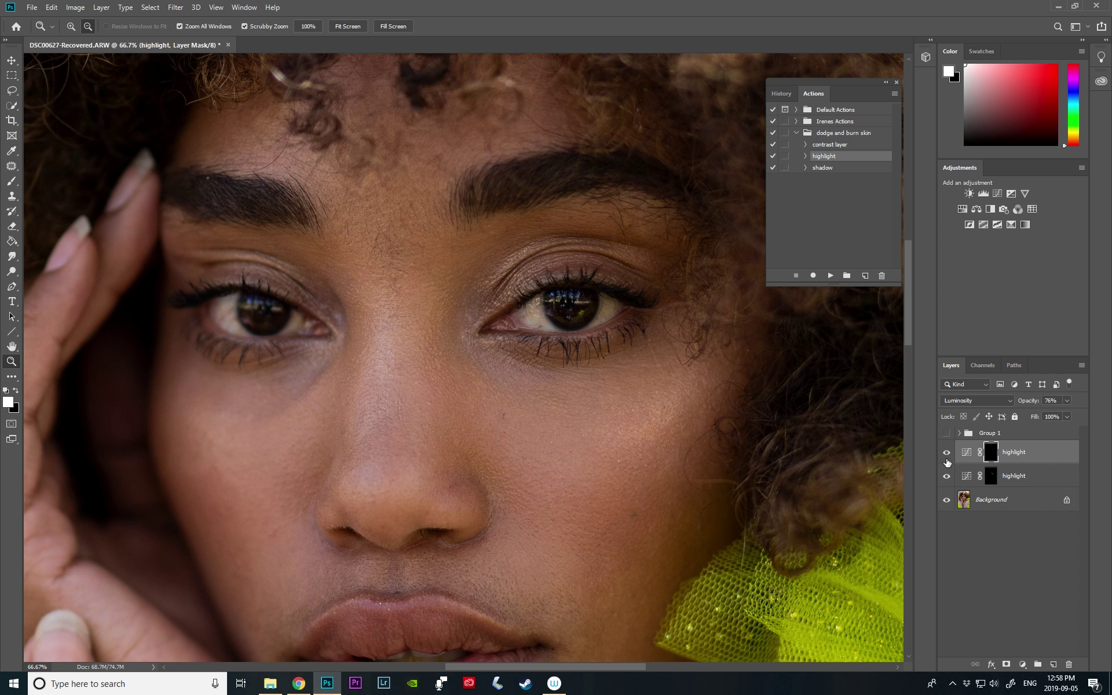
pyautogui.click(947, 452)
pyautogui.click(947, 475)
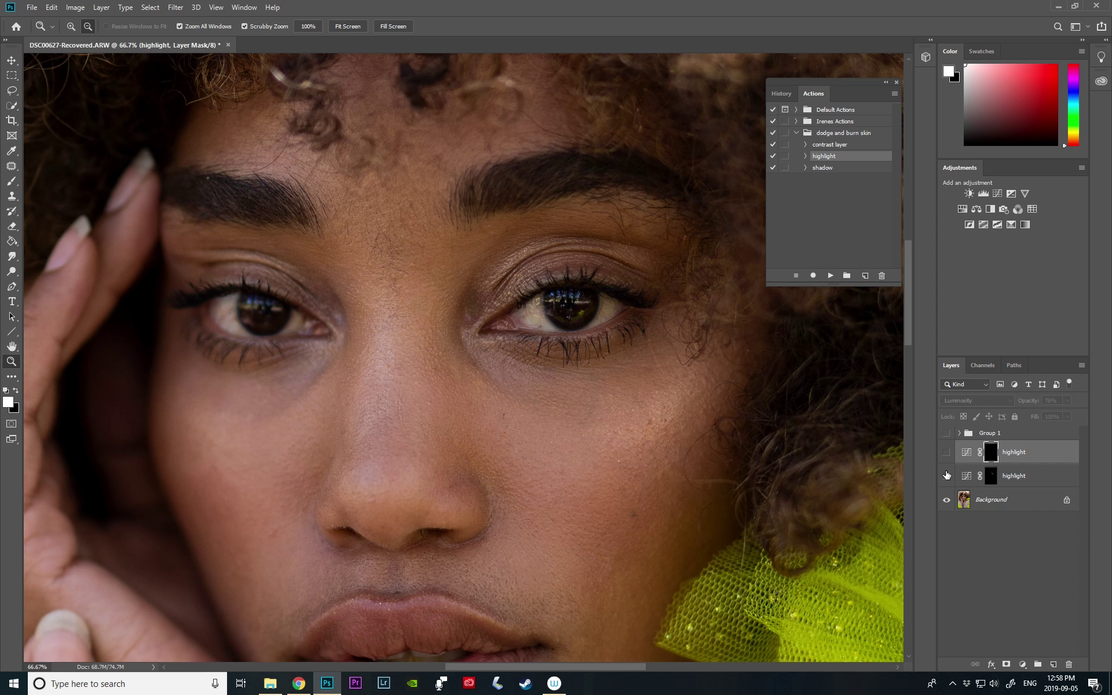
pyautogui.click(947, 475)
pyautogui.click(947, 453)
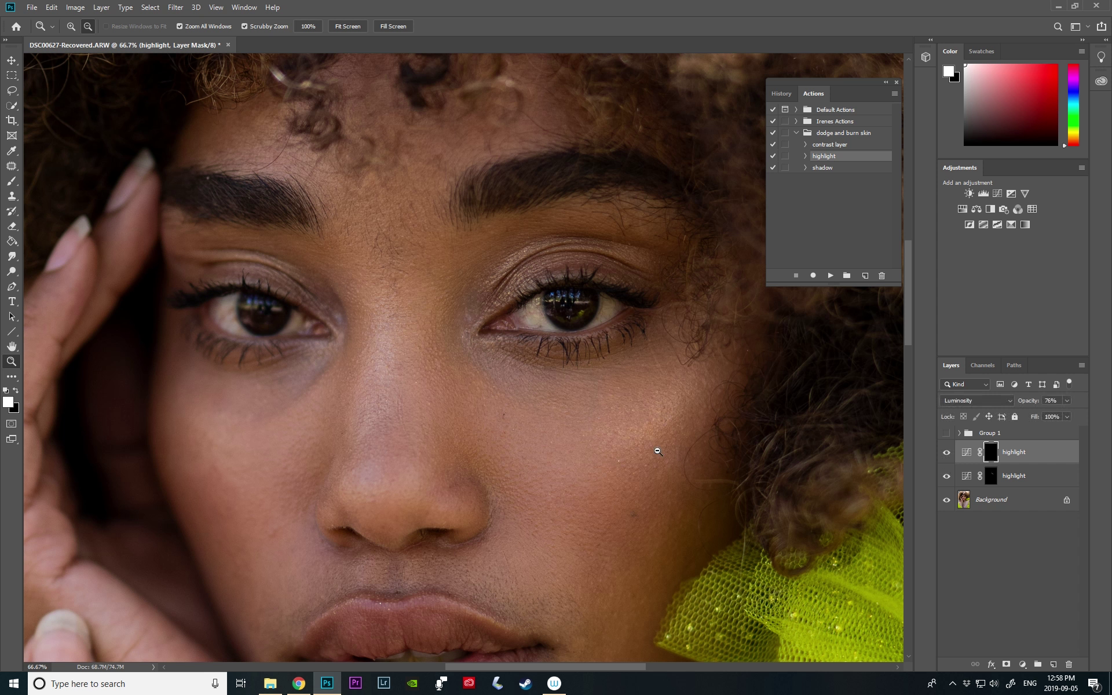
# - View the whole face at 50% and compare it again with the two highlight layers toggled off and on
pyautogui.click(8, 167)
pyautogui.click(13, 165)
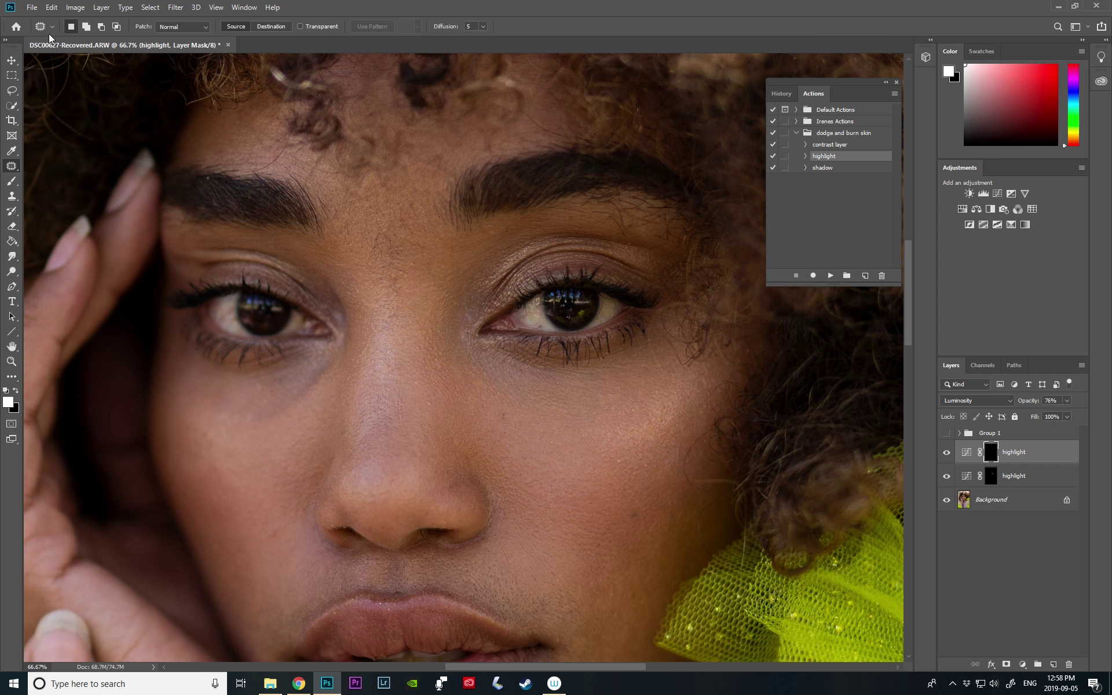
pyautogui.click(11, 361)
pyautogui.keyDown('alt'); pyautogui.click(519, 600); pyautogui.keyUp('alt')
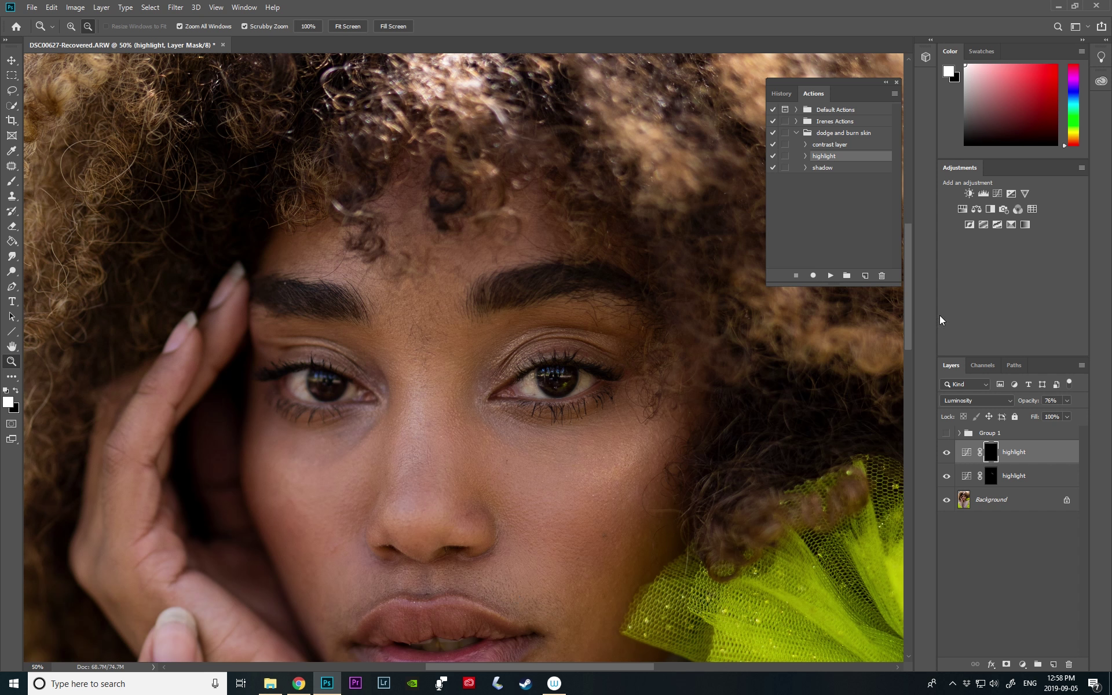
pyautogui.moveTo(908, 281); pyautogui.dragTo(909, 307)
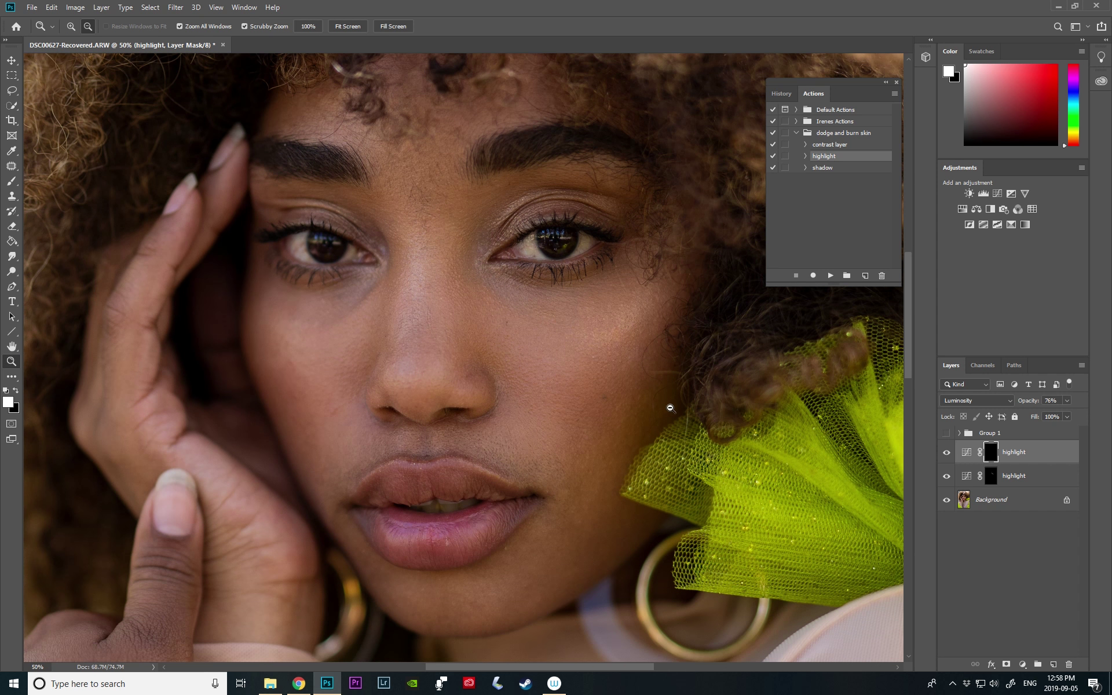
pyautogui.click(947, 452)
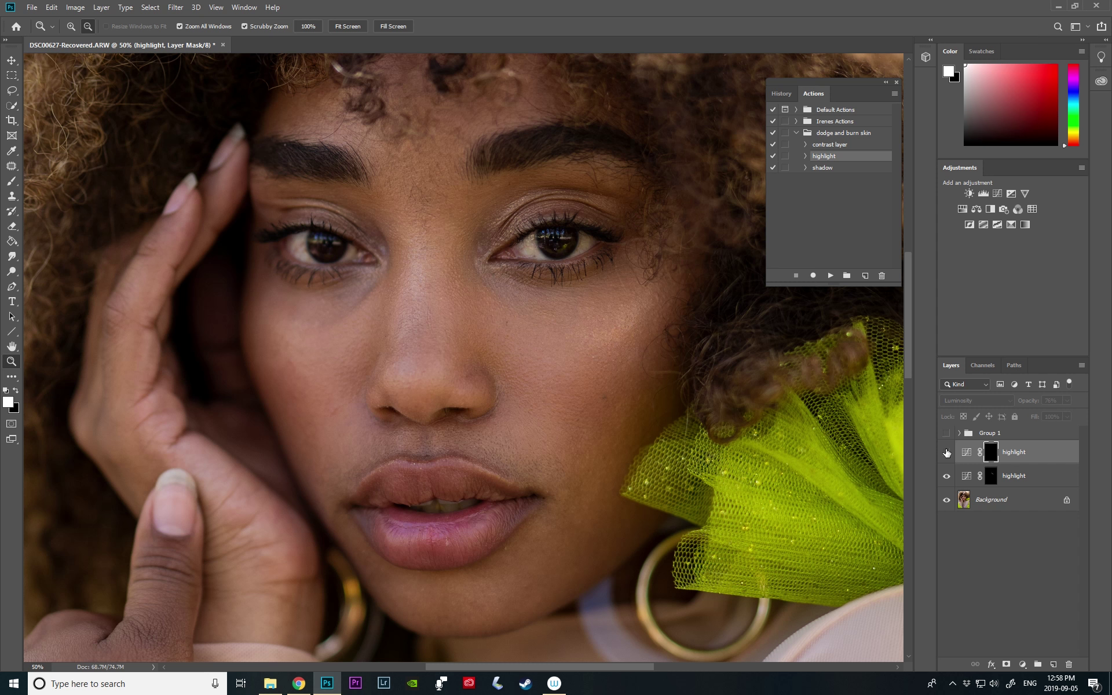
pyautogui.click(947, 476)
pyautogui.click(947, 480)
pyautogui.click(948, 455)
pyautogui.click(948, 456)
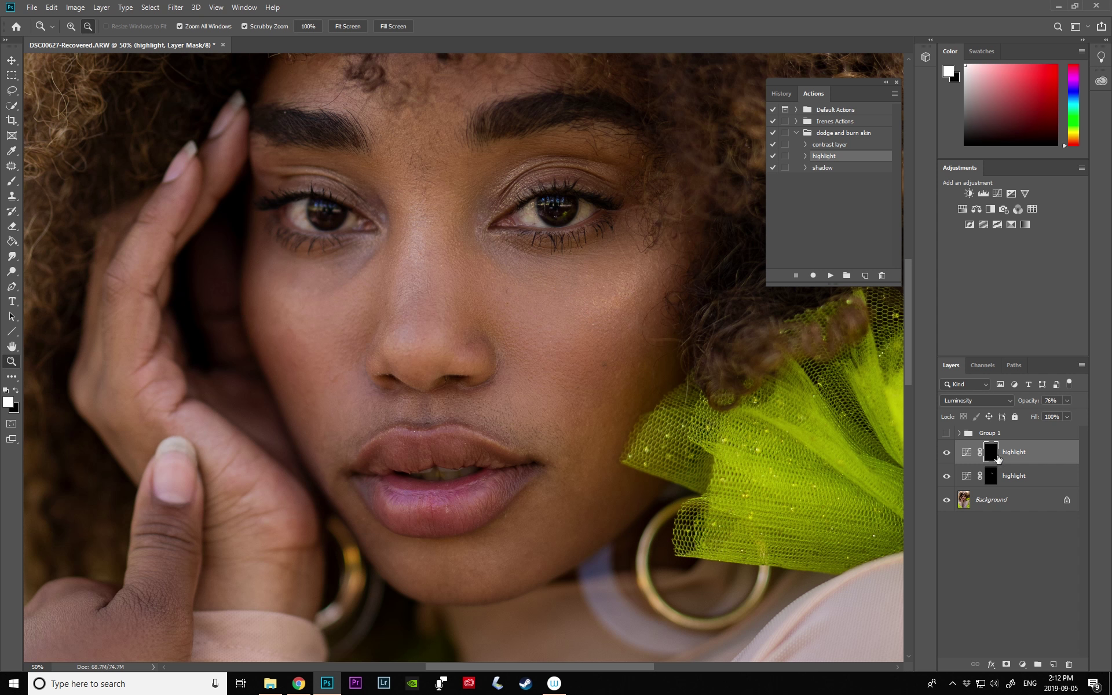
# - Show the contrast group again and run the highlight action on the Background to add a third highlight layer directly above it
pyautogui.press('alt')
pyautogui.click(562, 508)
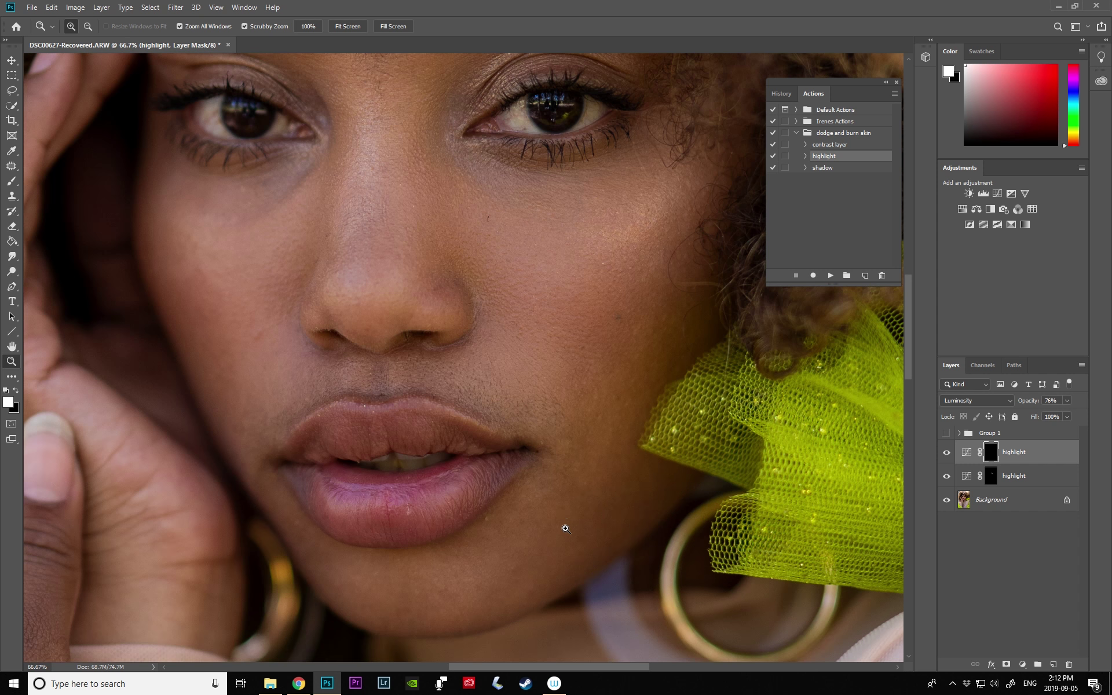
pyautogui.click(563, 529)
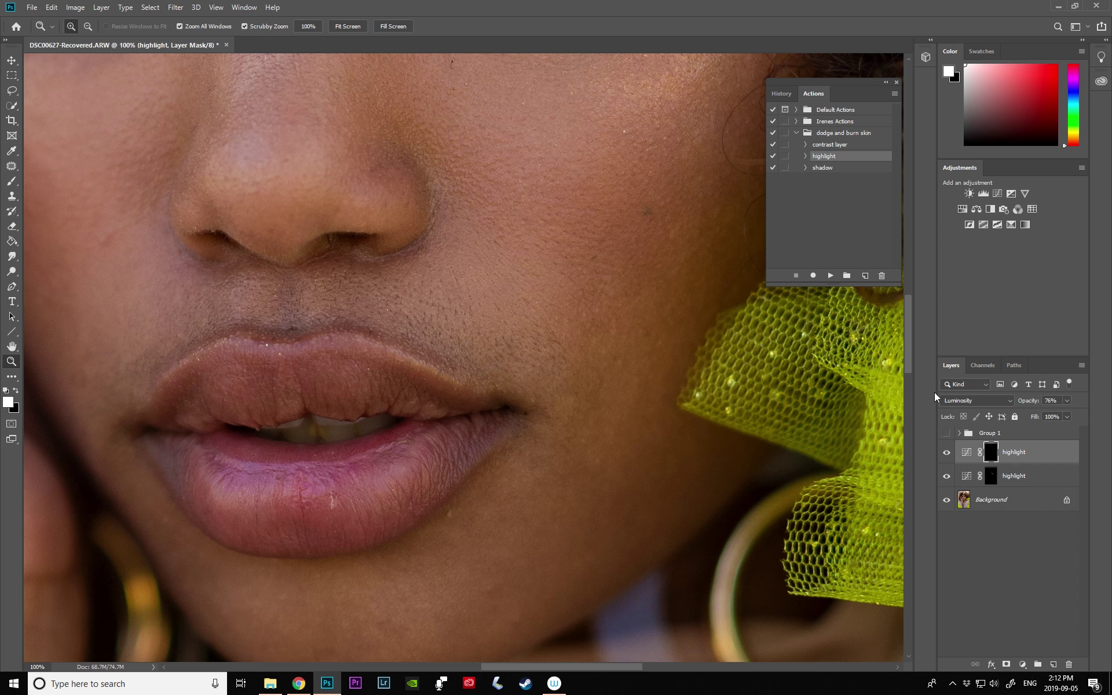
pyautogui.click(947, 433)
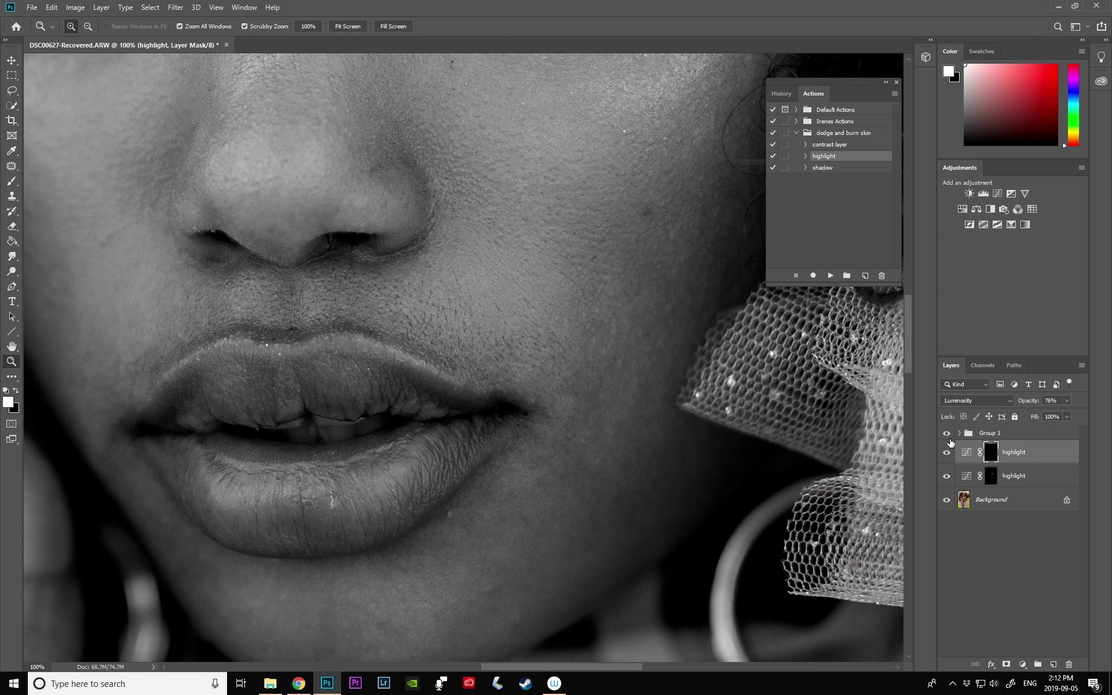
pyautogui.click(996, 502)
pyautogui.click(831, 274)
# - Dodge the skin around the mouth on the third highlight layer's mask with the brush enlarged to 20 px
pyautogui.press('b')
pyautogui.press(']')
pyautogui.press(']')
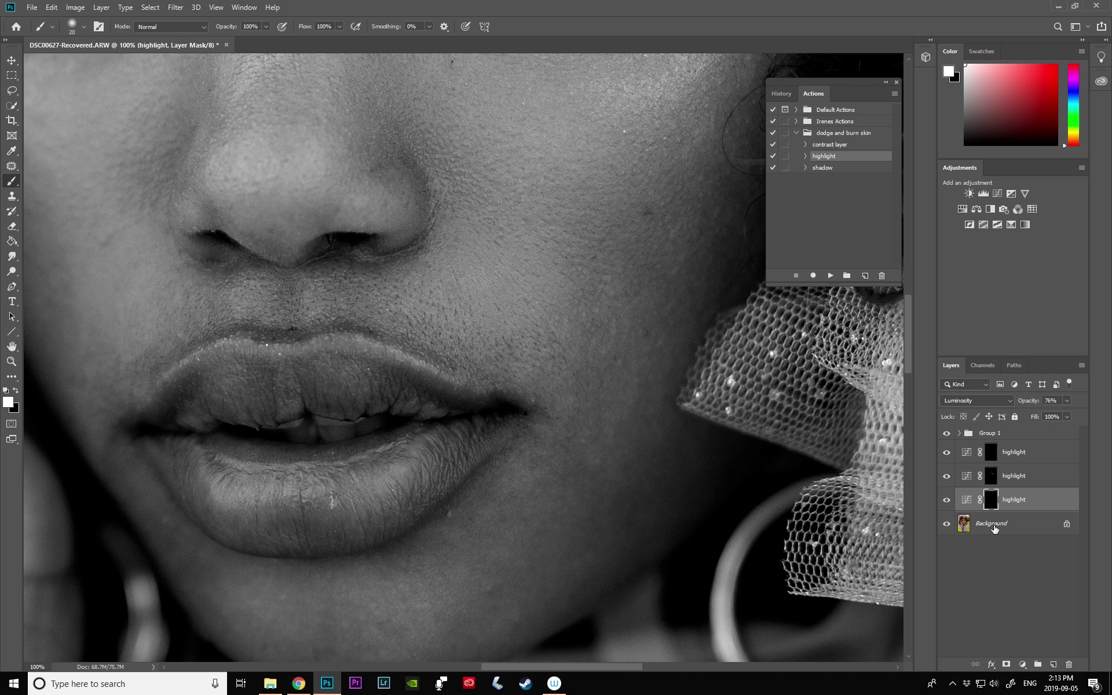
# - Run the shadow action on the Background to add a shadow layer directly above it, and make its layer mask active
pyautogui.click(994, 525)
pyautogui.click(824, 168)
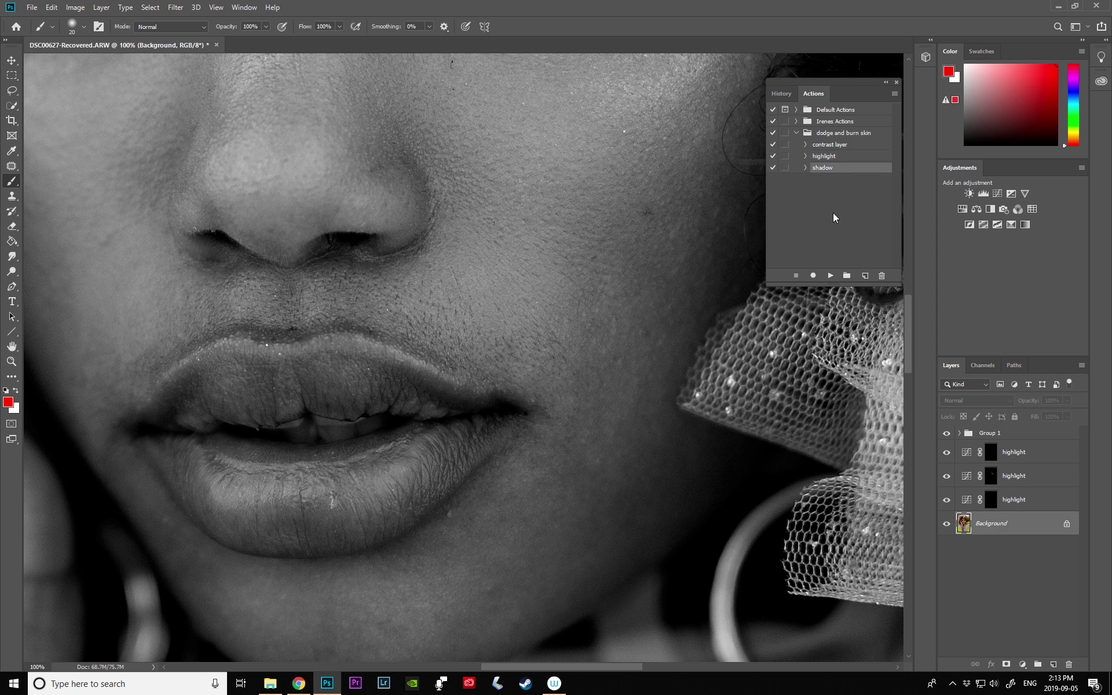
pyautogui.click(830, 276)
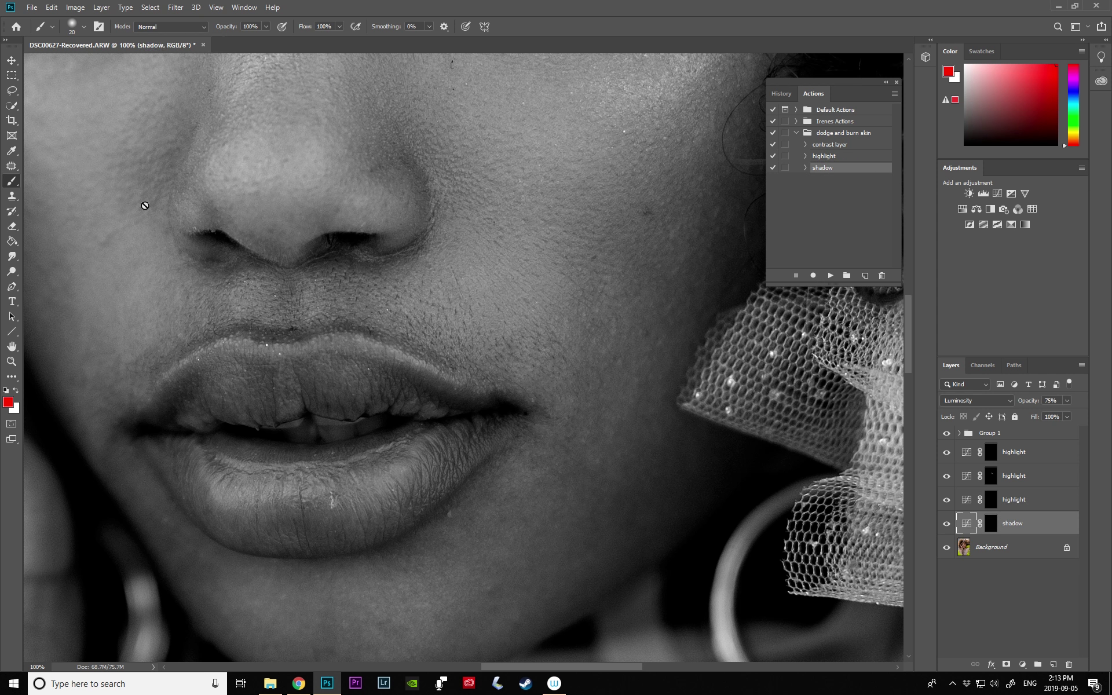
pyautogui.click(991, 523)
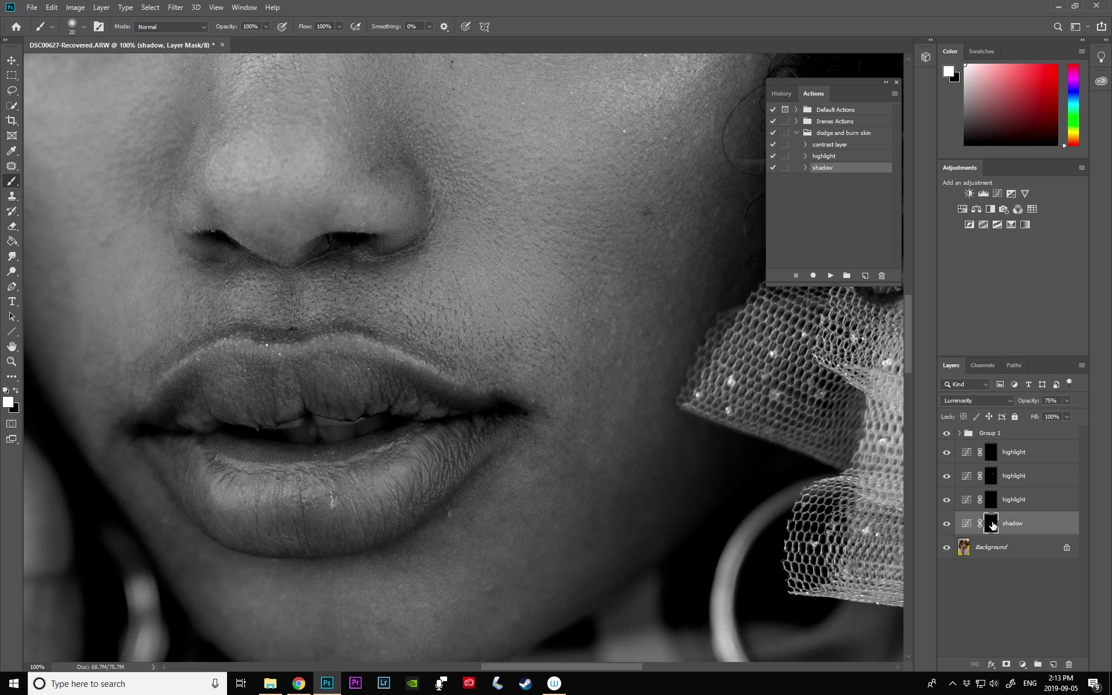
pyautogui.click(973, 530)
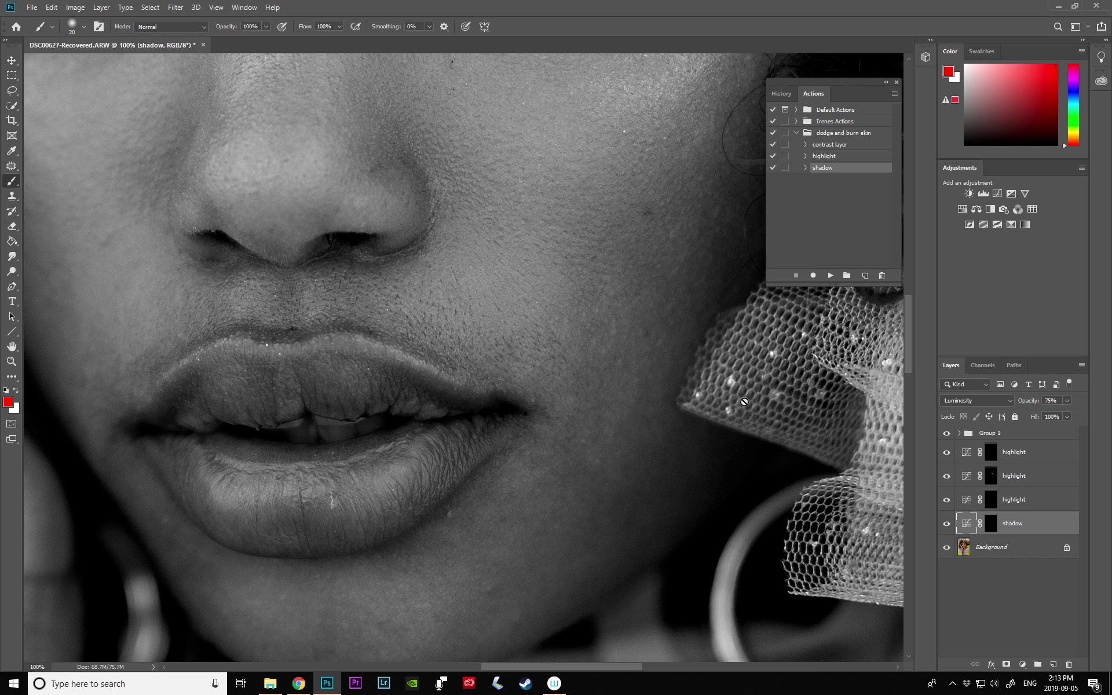
pyautogui.click(993, 526)
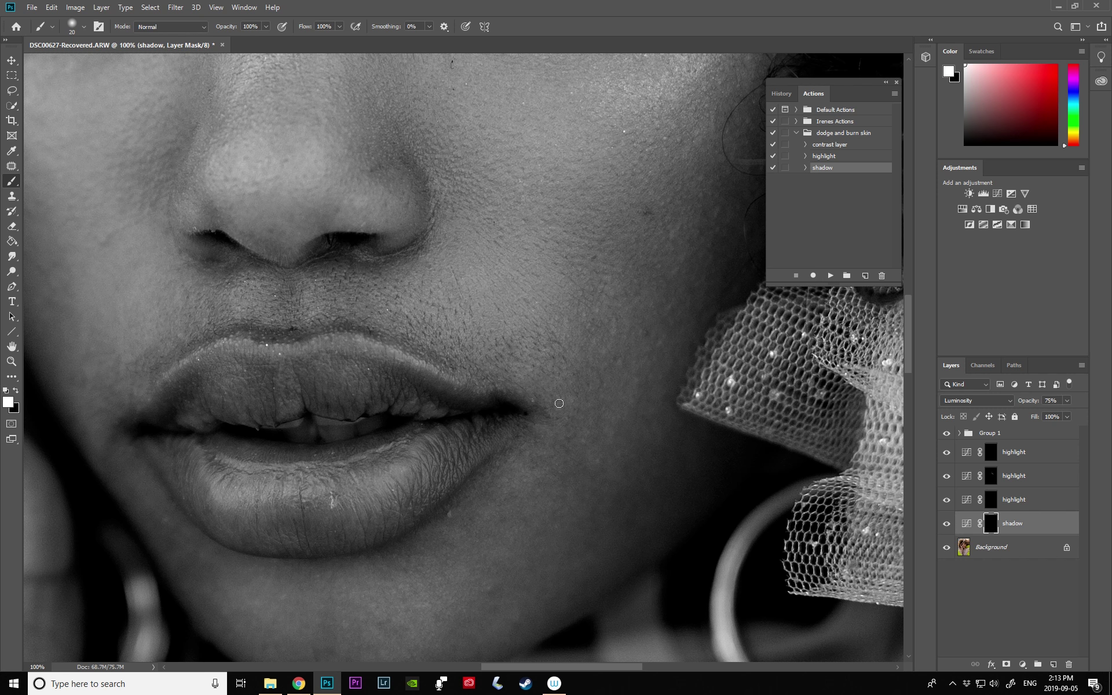
# - Retouch the cheek beside the mouth with a brush of about 10 px, burning on the shadow mask and dodging on the third highlight mask
pyautogui.press('[')
pyautogui.click(1008, 502)
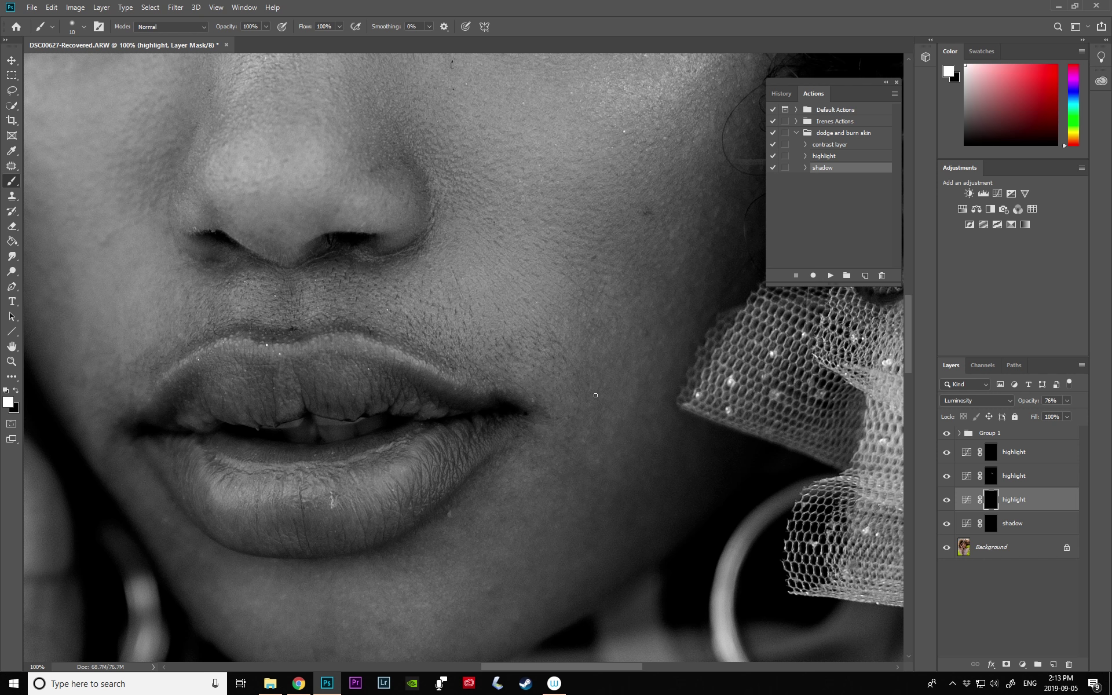
pyautogui.press(']')
pyautogui.press('[')
pyautogui.press('[')
# - Burn small bright spots beside the mouth corner on the shadow mask at 200% zoom with the brush reduced to 7 px
pyautogui.click(1011, 524)
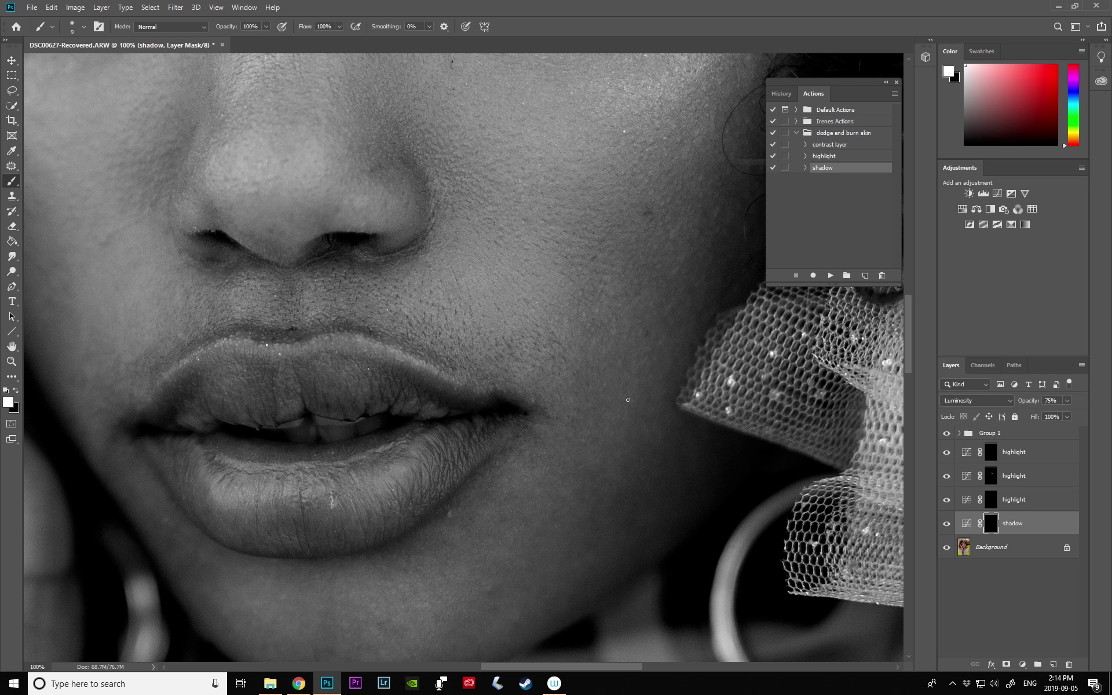
pyautogui.click(11, 361)
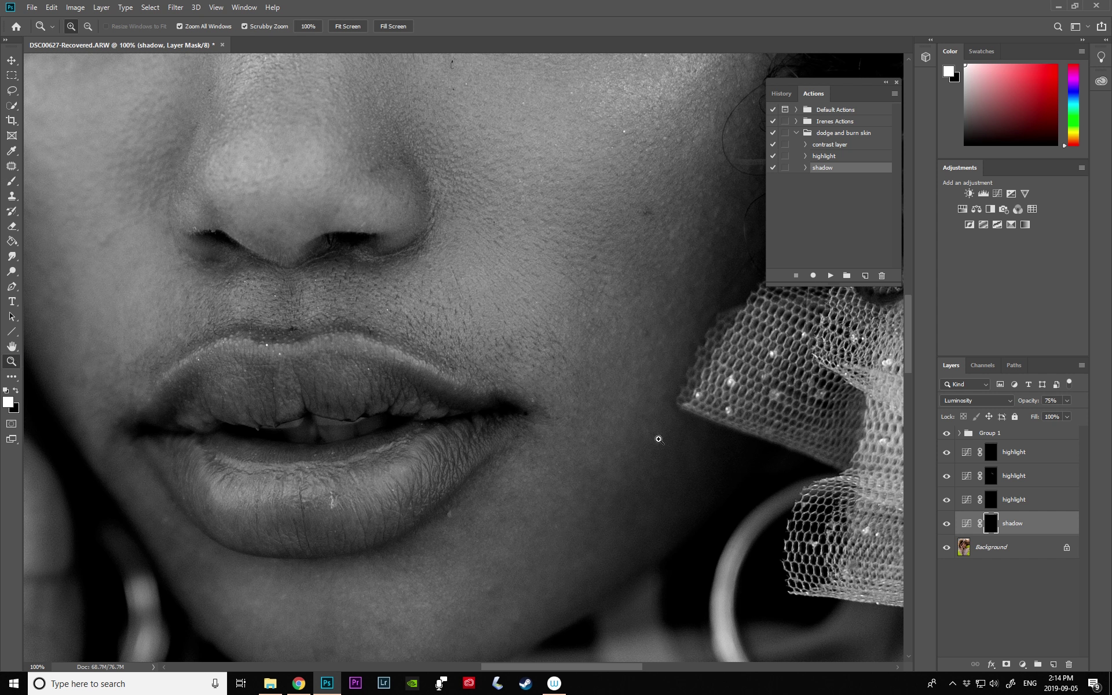
pyautogui.click(599, 474)
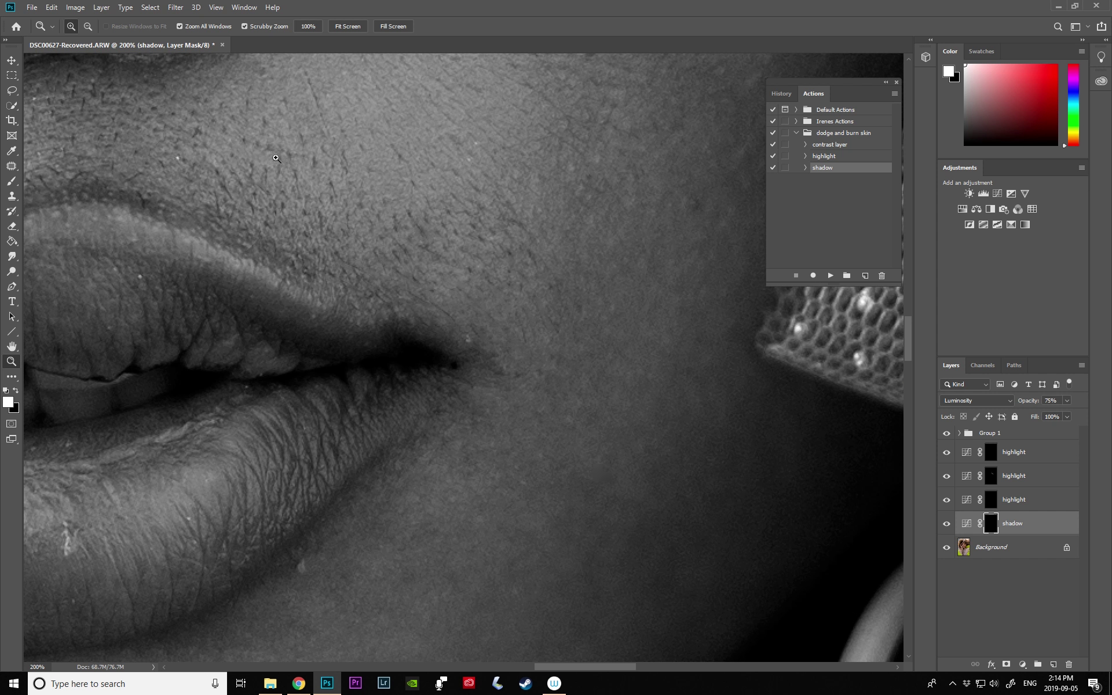
pyautogui.moveTo(908, 338); pyautogui.dragTo(907, 346)
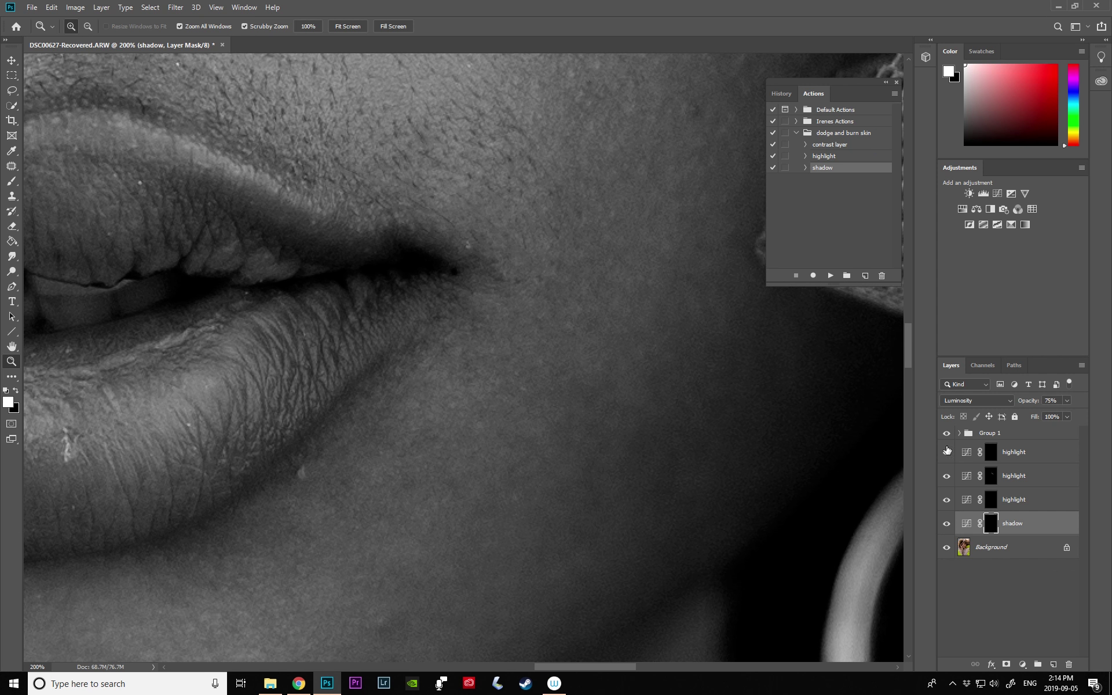
pyautogui.click(11, 181)
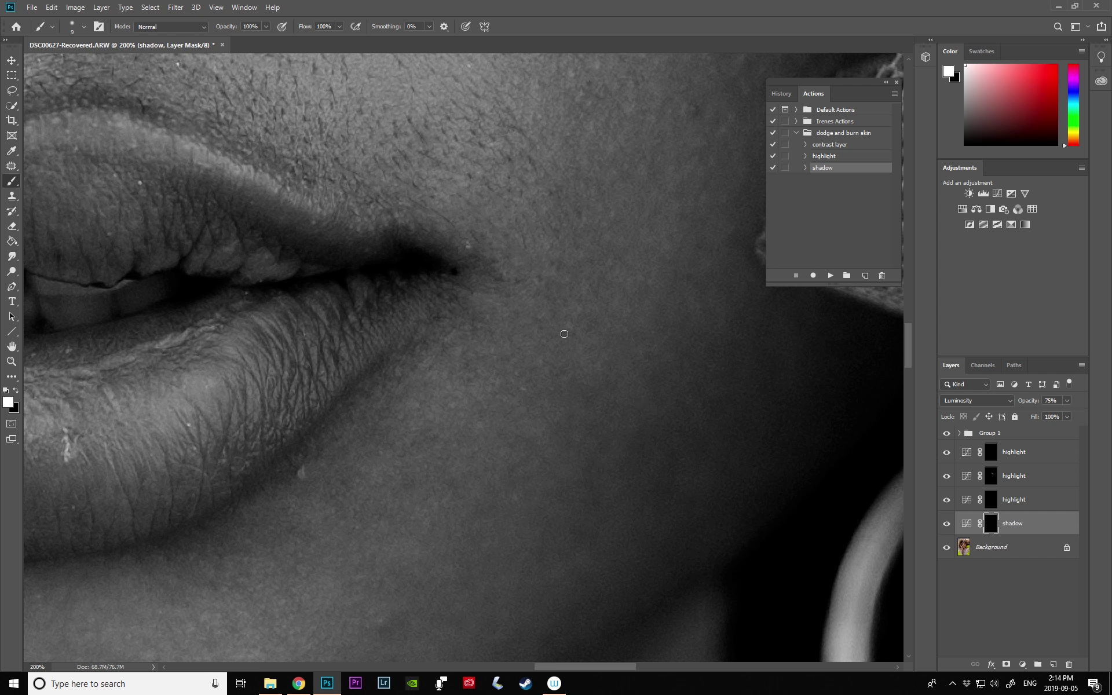
pyautogui.press('[')
pyautogui.press('[')
# - Compare the skin beside the mouth with the shadow layer off and on
pyautogui.click(948, 523)
pyautogui.click(947, 525)
pyautogui.click(948, 524)
pyautogui.click(948, 525)
# - Even out the skin beside and below the mouth, alternating between the third highlight mask and the shadow mask with an 8 to 9 px brush
pyautogui.click(960, 509)
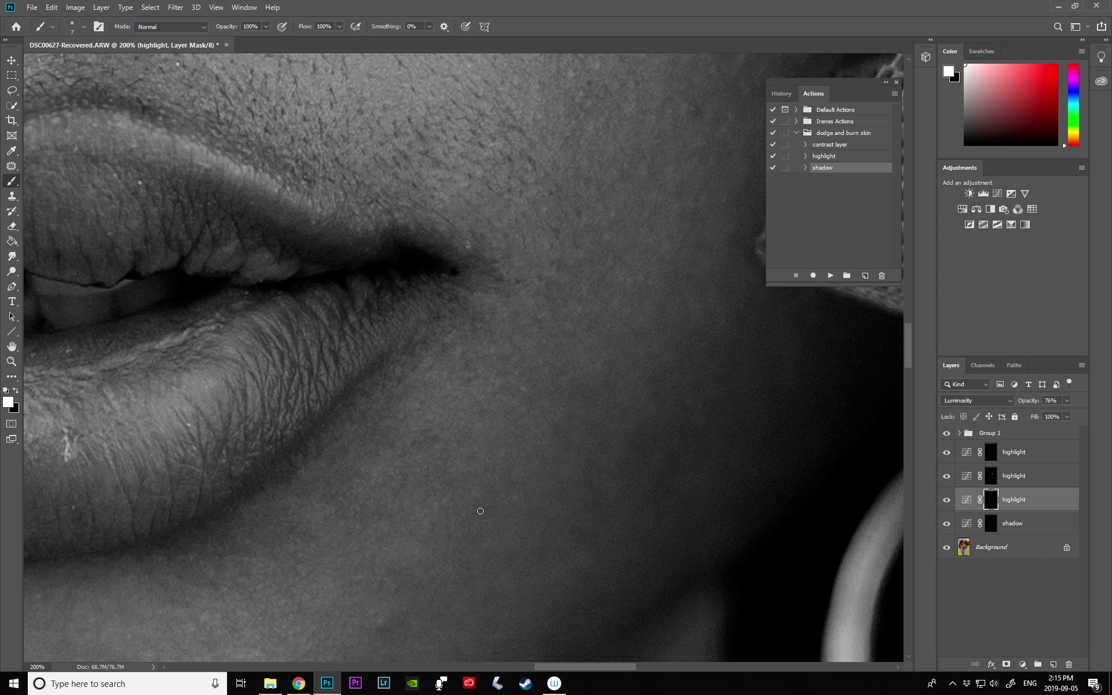
pyautogui.press(']')
pyautogui.hotkey('alt', '[')
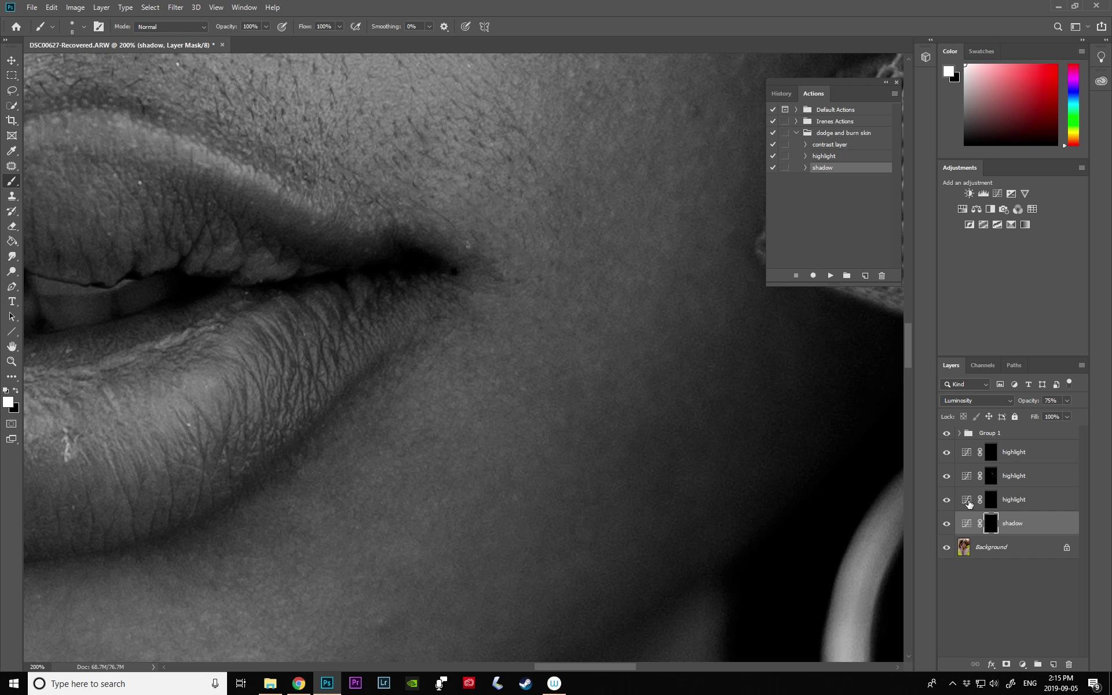
pyautogui.click(1015, 505)
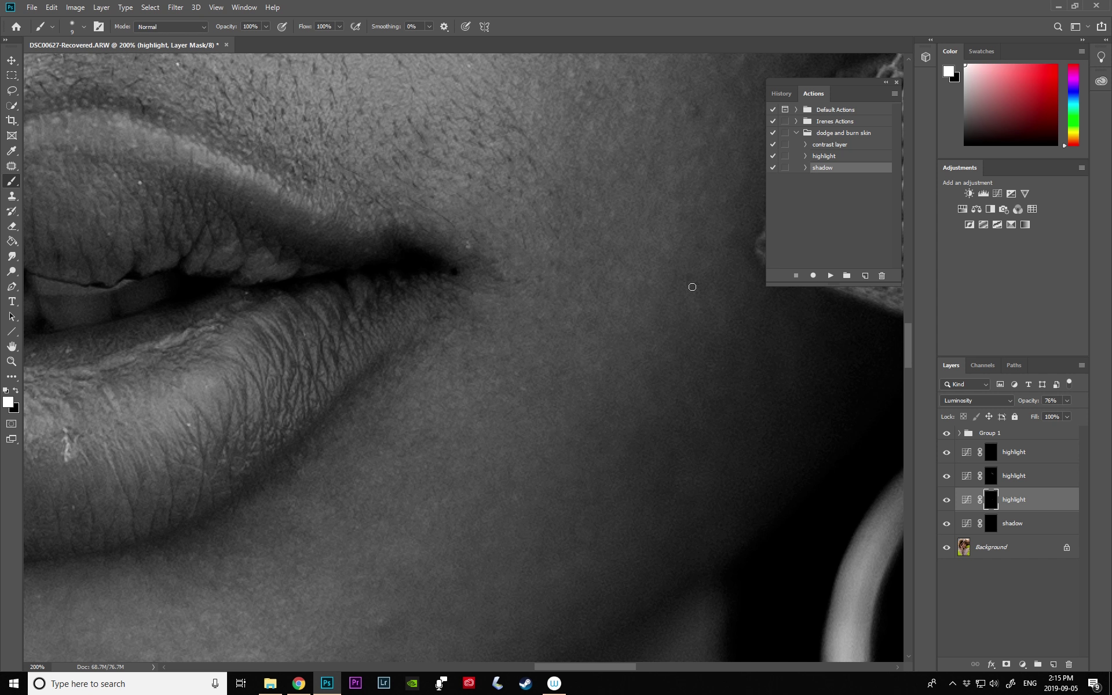
# - View the lower face at 66.7% and compare it with the third highlight layer and the shadow layer each off and on
pyautogui.click(11, 361)
pyautogui.click(87, 26)
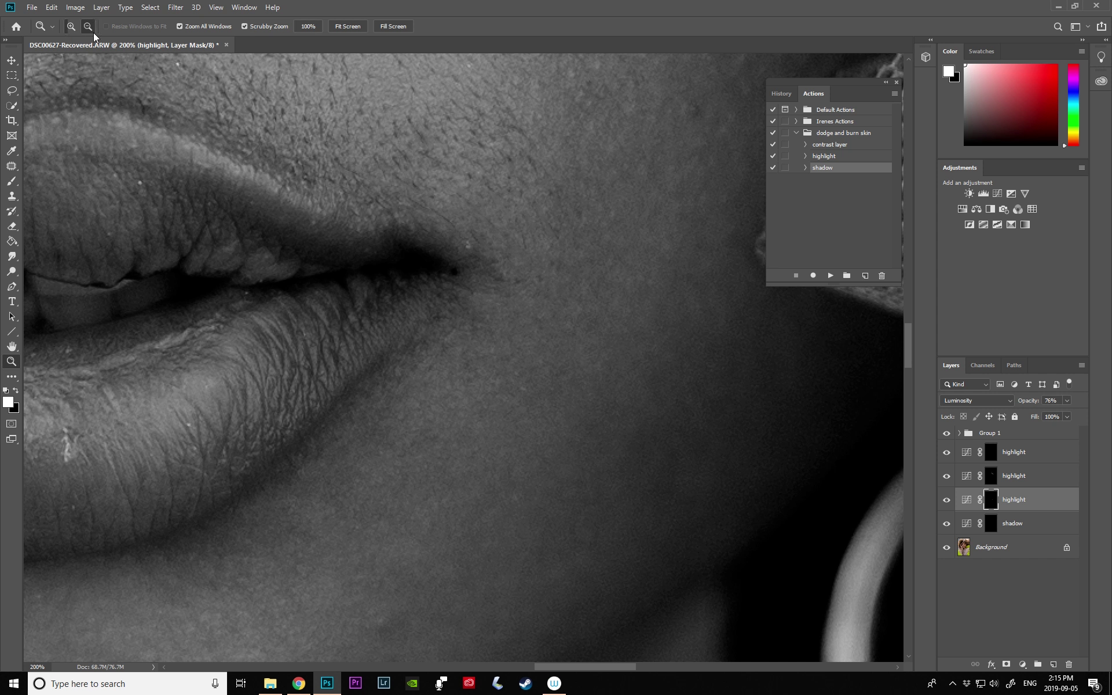
pyautogui.click(448, 403)
pyautogui.click(388, 449)
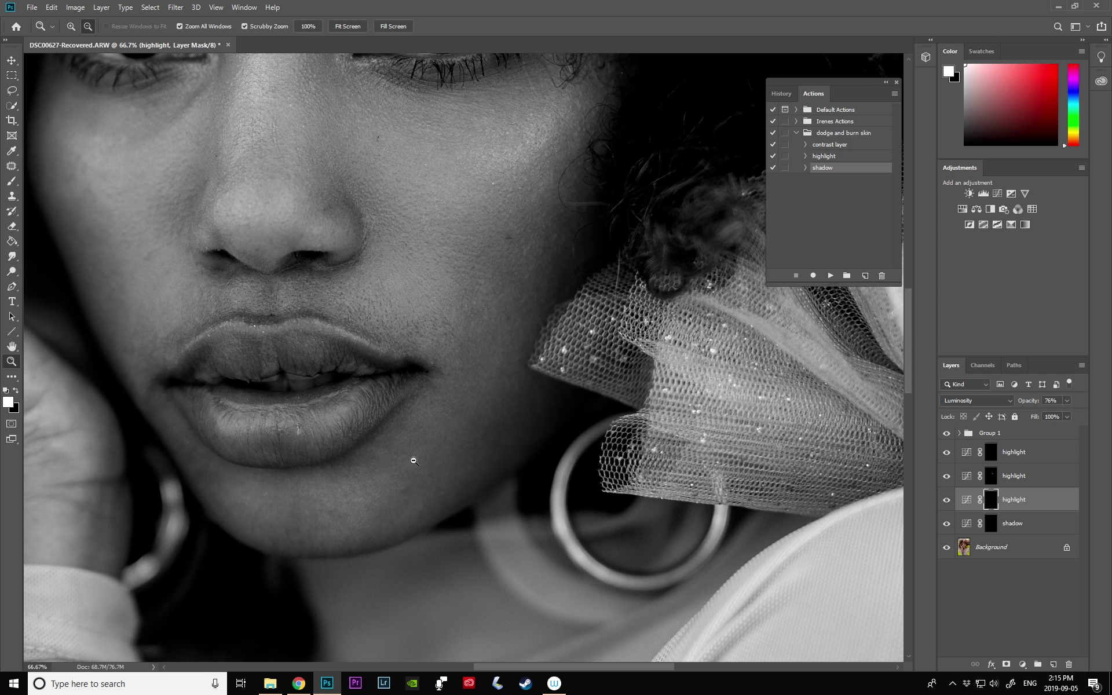
pyautogui.click(609, 665)
pyautogui.moveTo(609, 665); pyautogui.dragTo(584, 665)
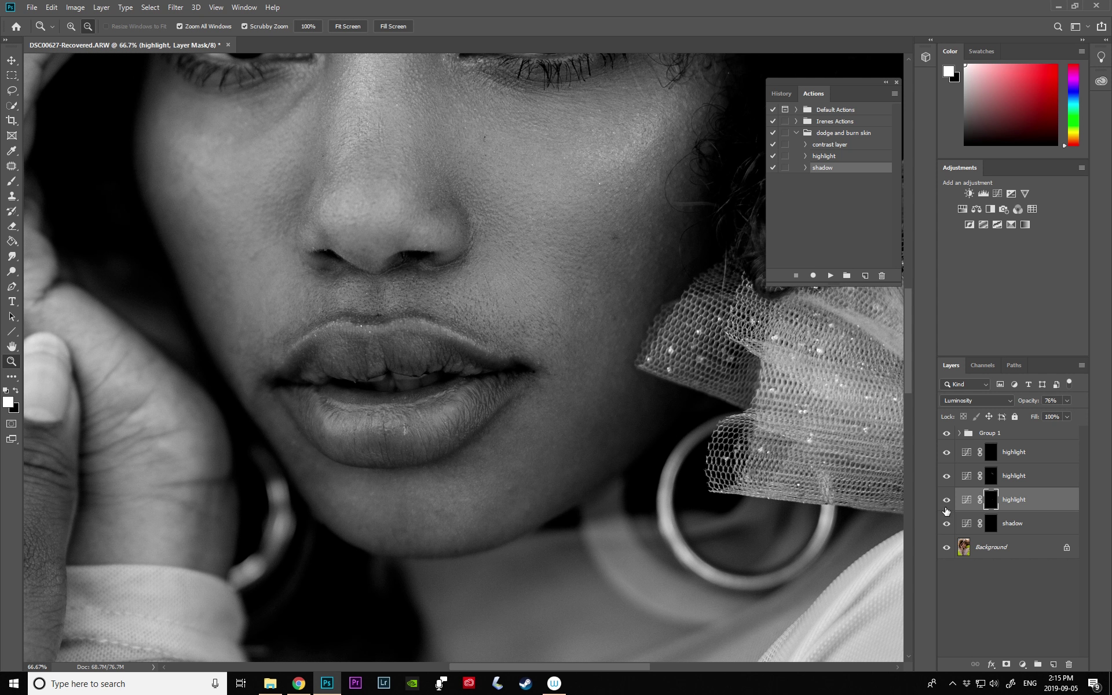
pyautogui.click(947, 501)
pyautogui.click(947, 502)
pyautogui.click(947, 525)
pyautogui.click(946, 525)
# - Dodge the skin of the lower face on the third highlight layer's mask with the brush enlarged to 25 px
pyautogui.click(12, 181)
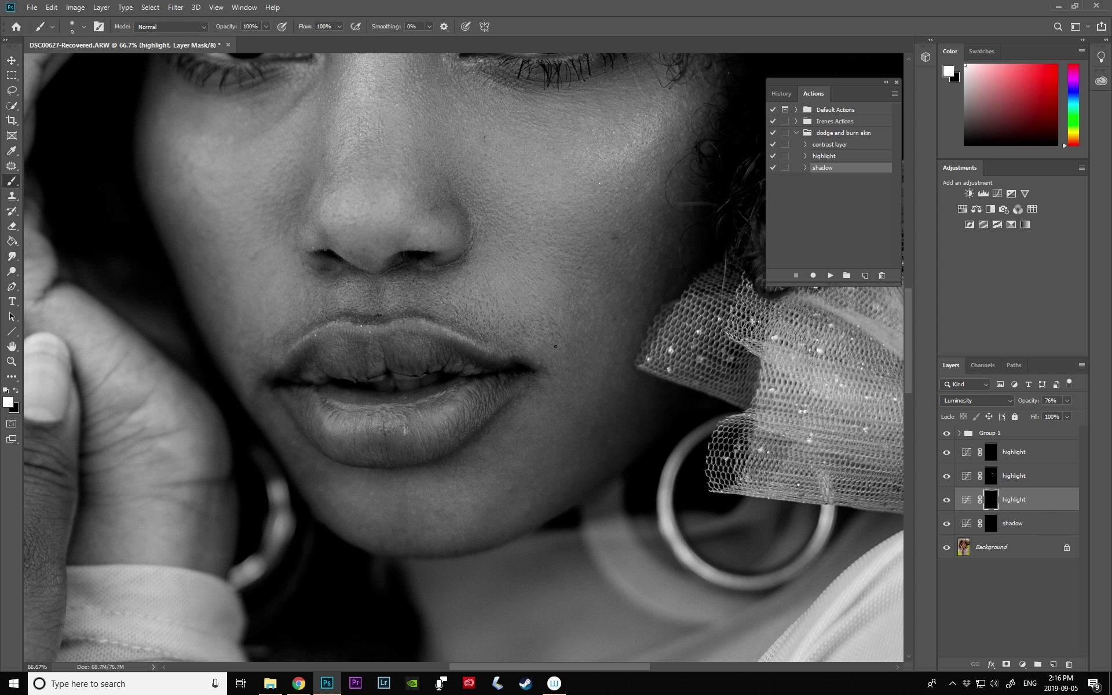
pyautogui.press(']')
pyautogui.press(']')
pyautogui.press(']')
# - Check the lower face in colour and in black and white by toggling the contrast group
pyautogui.click(948, 433)
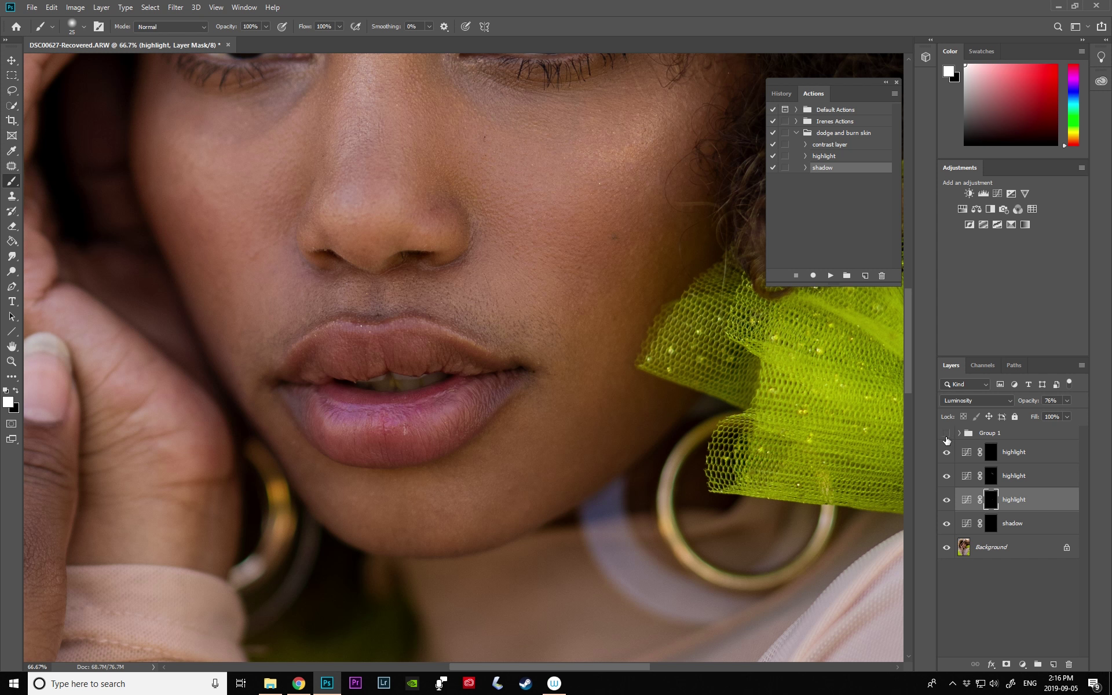
pyautogui.click(948, 433)
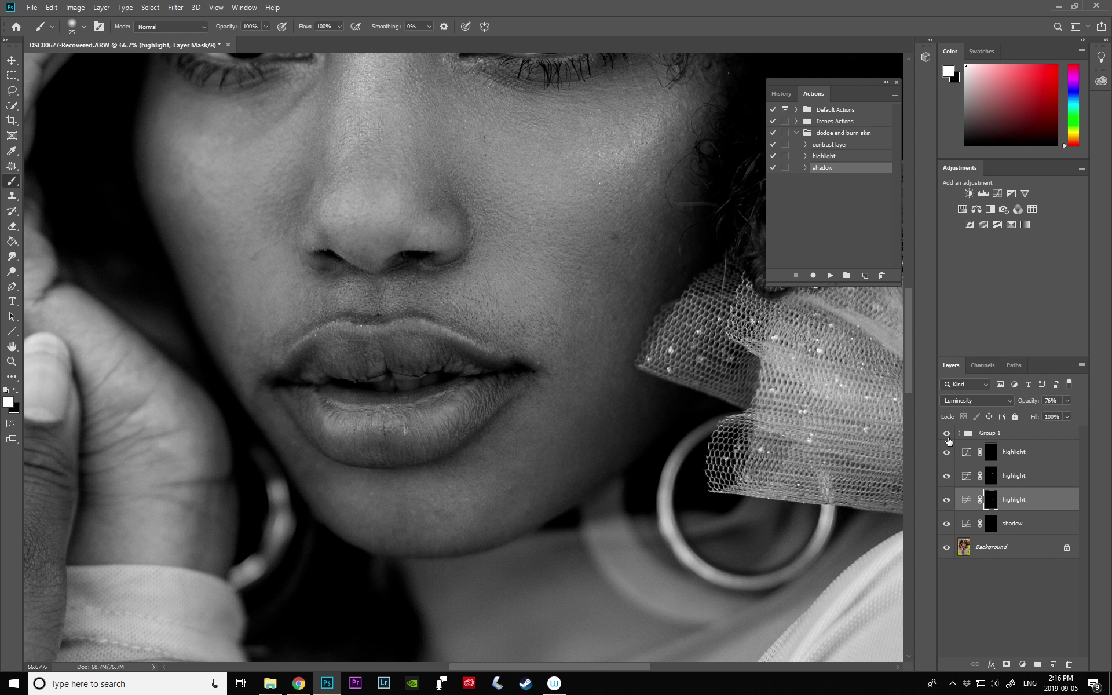
pyautogui.click(948, 432)
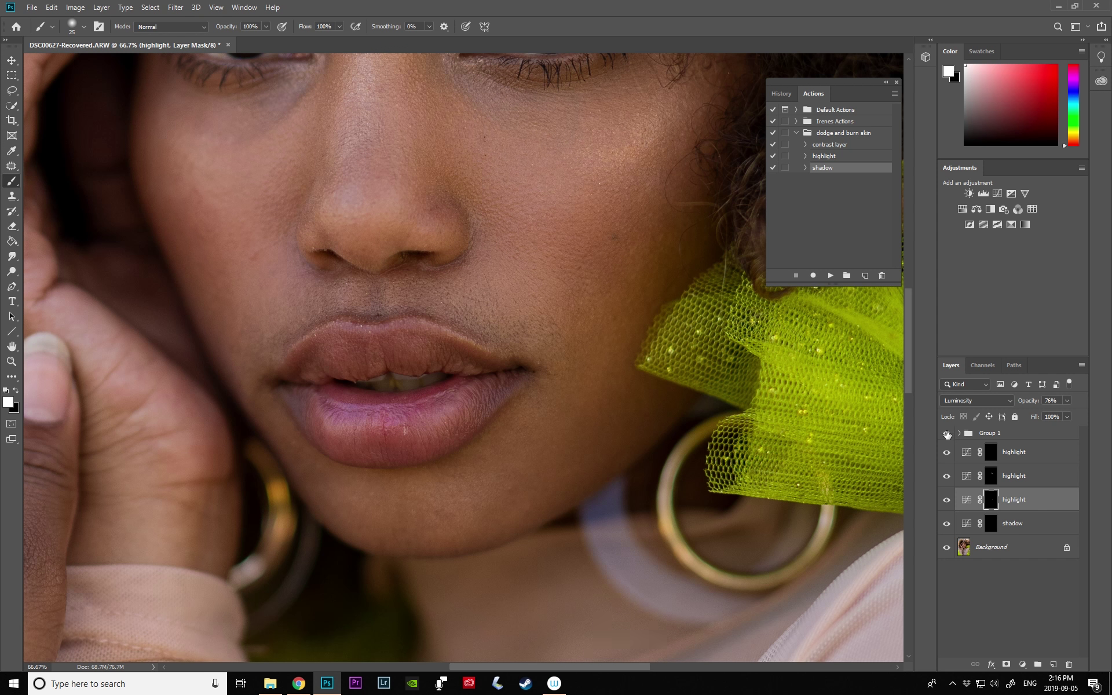
pyautogui.click(948, 433)
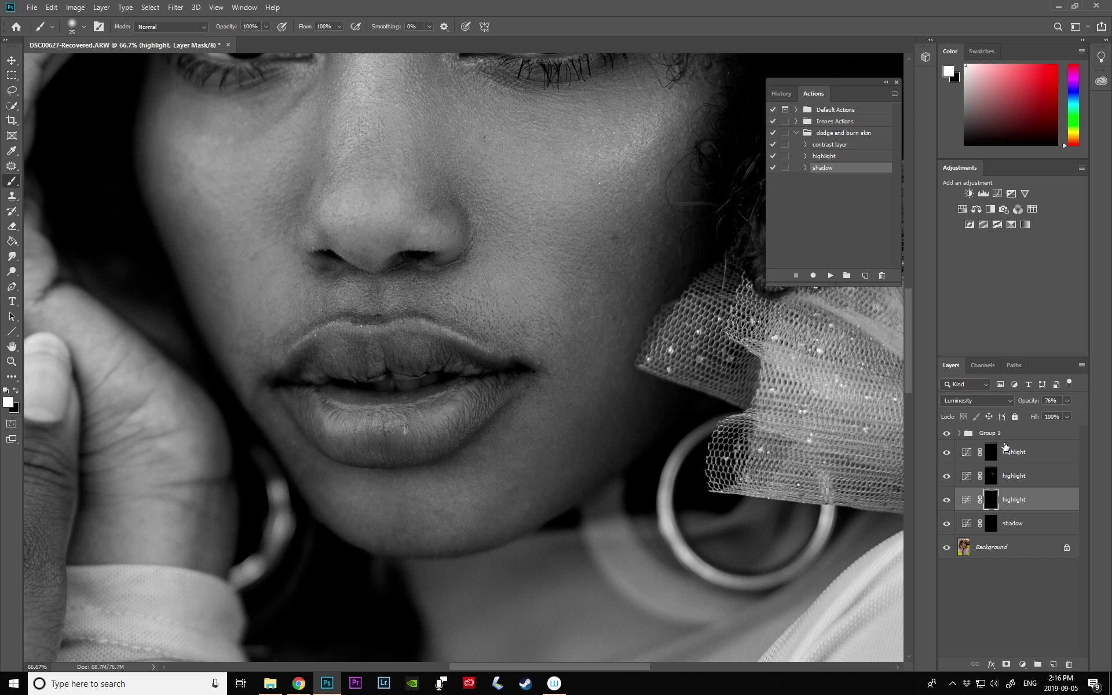
pyautogui.click(948, 433)
pyautogui.click(948, 433)
# - Dodge the remaining uneven patches on the third highlight layer's mask, varying the brush size to suit each patch
pyautogui.press(']')
pyautogui.press(']')
pyautogui.press('[')
pyautogui.press('[')
pyautogui.press('[')
pyautogui.press('[')
# - Burn fine bright spots on the cheek beside the mouth on the shadow mask at 100% zoom with a 9 px brush
pyautogui.click(11, 361)
pyautogui.click(616, 319)
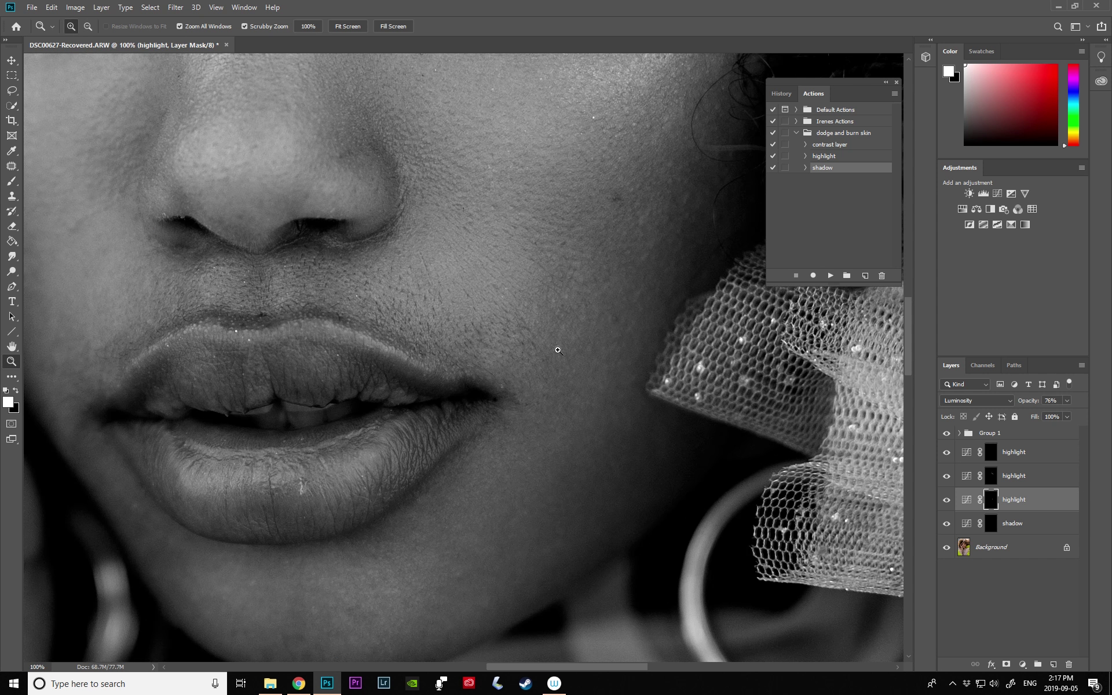
pyautogui.click(12, 181)
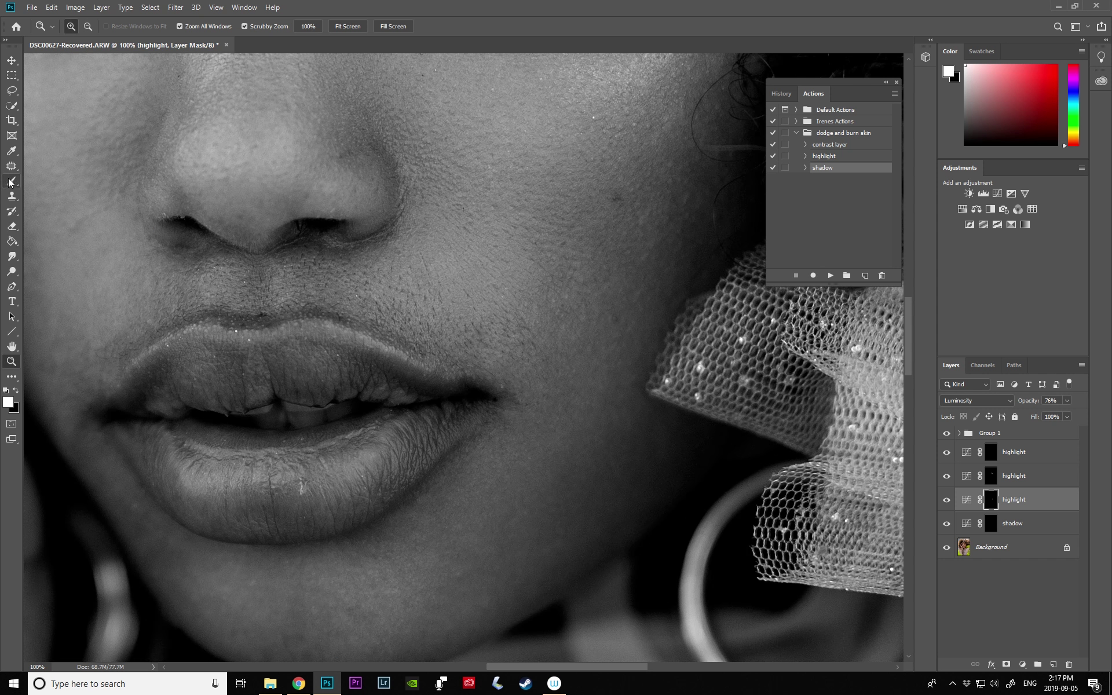
pyautogui.click(1012, 524)
pyautogui.press('[')
pyautogui.press('[')
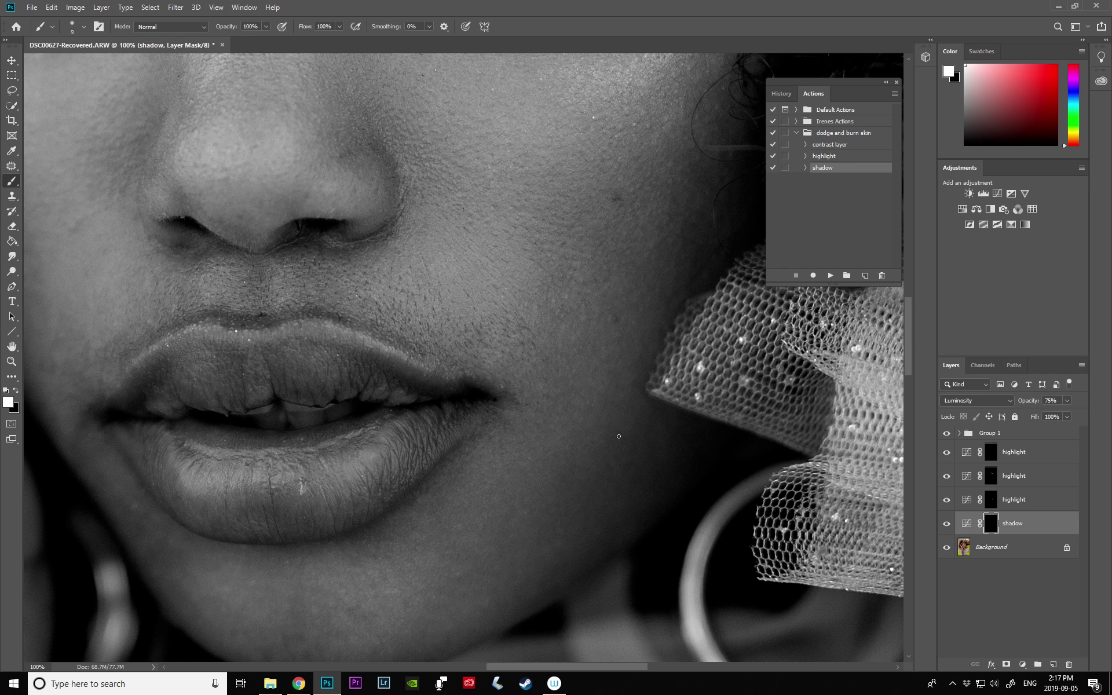
pyautogui.press('[')
# - Dodge broader areas of the face on the third highlight layer's mask at about 50% zoom with the brush set to 25 px
pyautogui.press('z')
pyautogui.moveTo(536, 282)
pyautogui.mouseDown()
pyautogui.moveTo(665, 671)
pyautogui.moveTo(625, 649)
pyautogui.mouseUp()
pyautogui.click(1012, 501)
pyautogui.press('b')
pyautogui.press(']')
pyautogui.press(']')
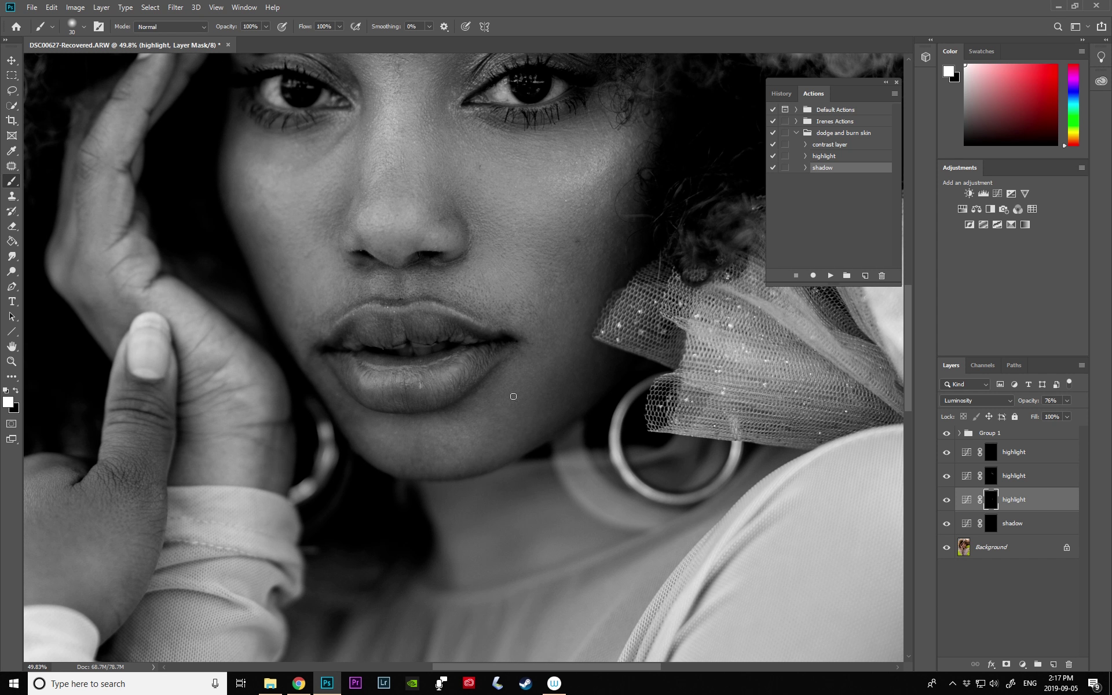
pyautogui.press(']')
pyautogui.press('[')
pyautogui.moveTo(907, 329); pyautogui.dragTo(908, 317)
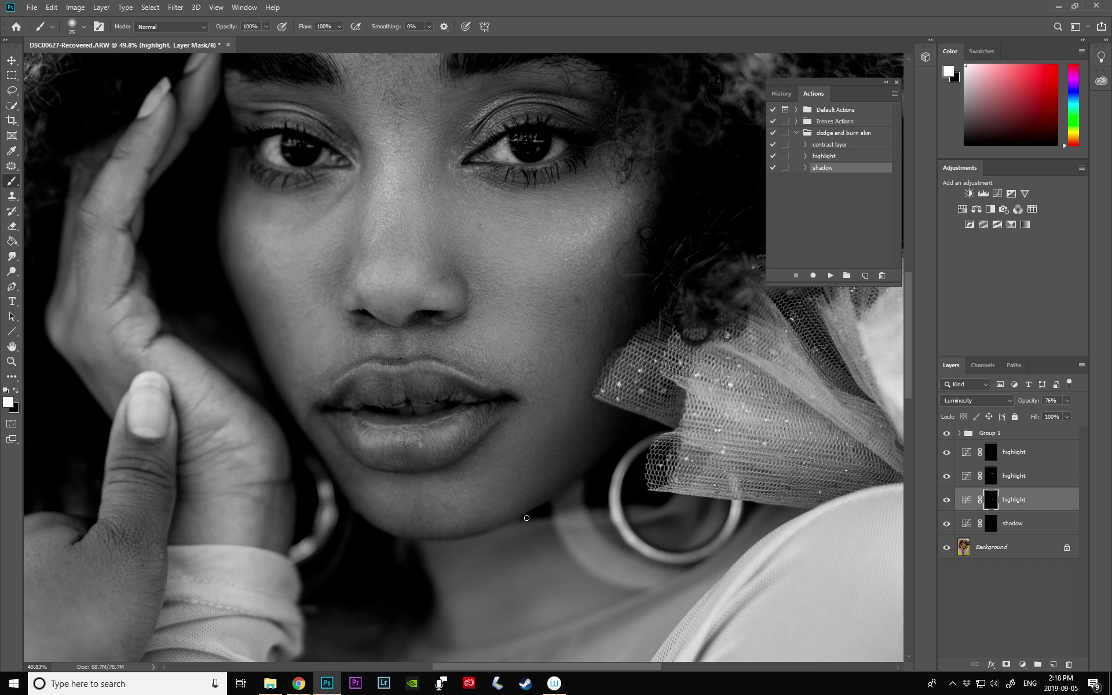
# - Hide the contrast group and compare the face in colour with all highlight and shadow layers off and on
pyautogui.click(946, 433)
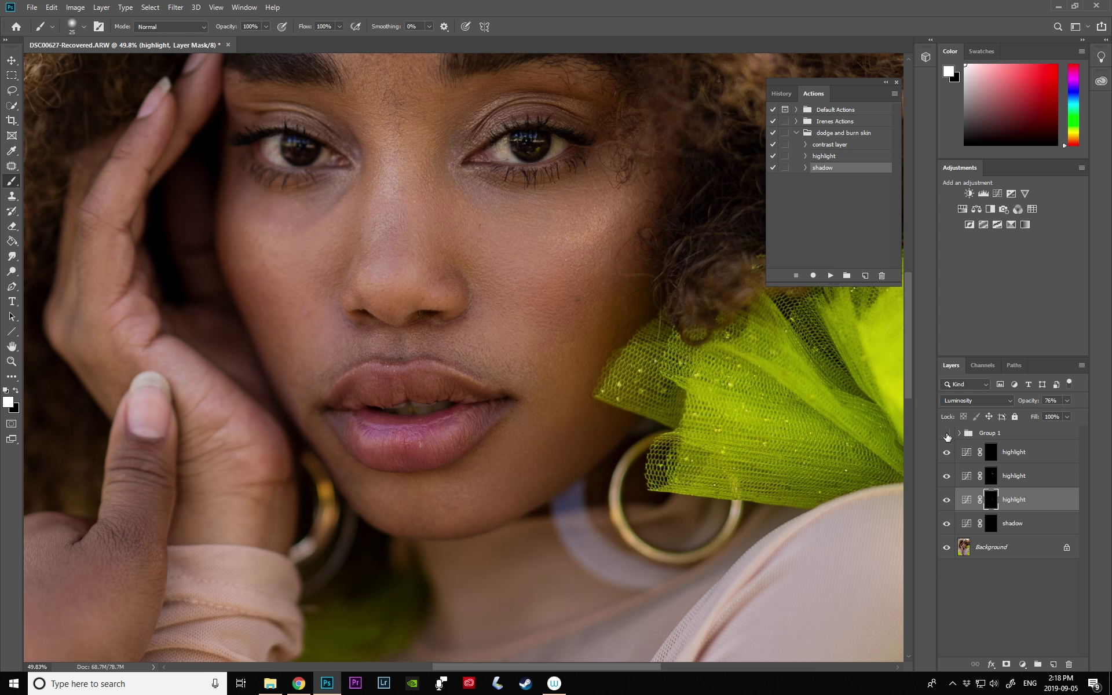
pyautogui.click(947, 452)
pyautogui.click(947, 475)
pyautogui.click(947, 499)
pyautogui.click(946, 523)
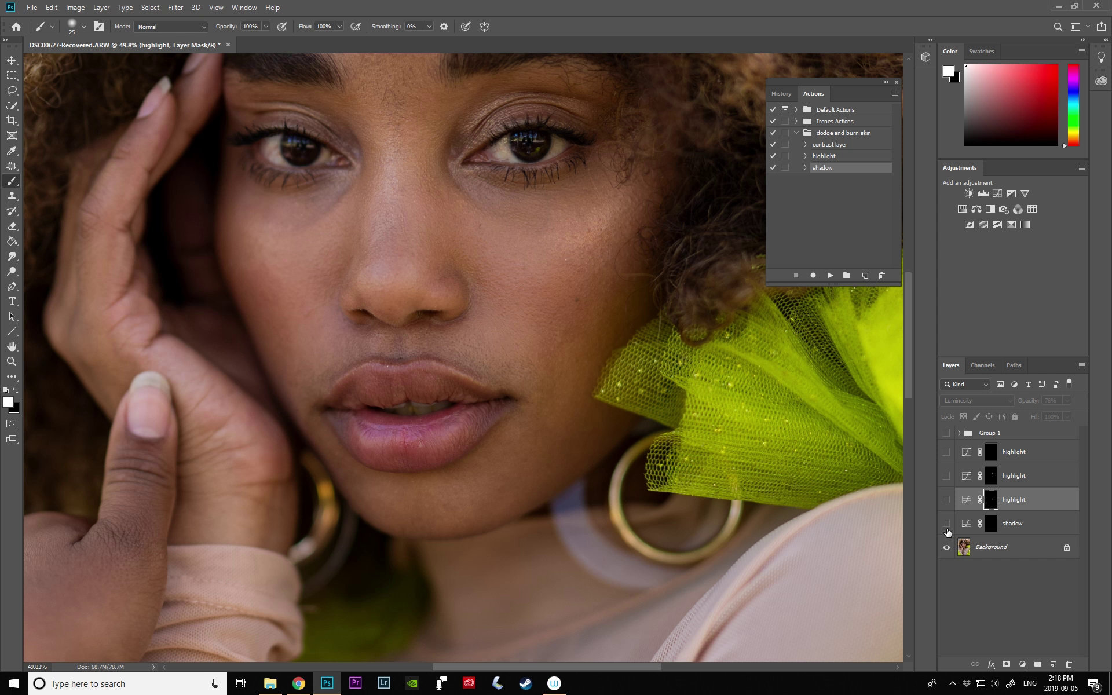
pyautogui.click(947, 523)
pyautogui.click(947, 499)
pyautogui.click(947, 476)
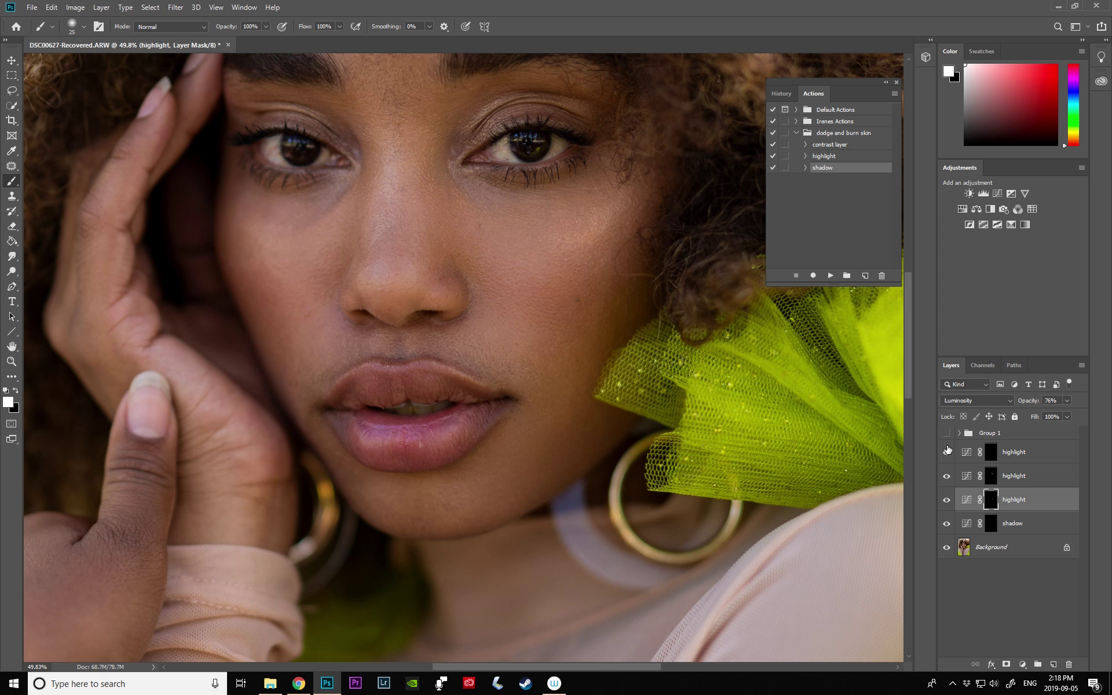
pyautogui.click(947, 452)
# - Create a layer group directly below the contrast group and move the three highlight layers and the shadow layer into it
pyautogui.click(1038, 665)
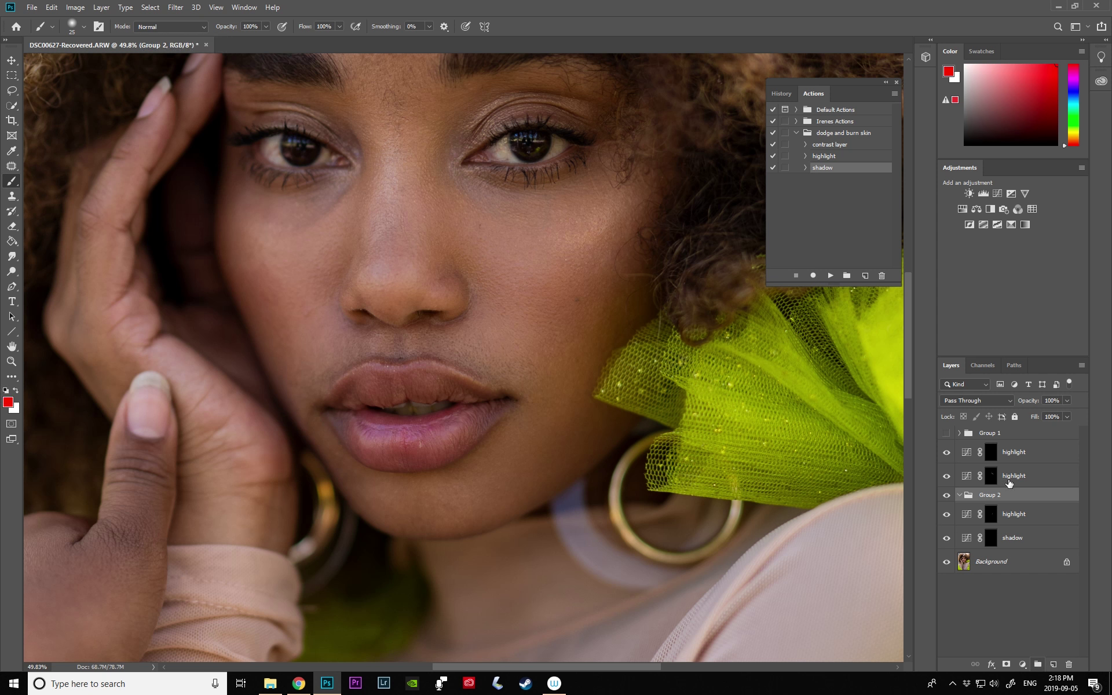
pyautogui.moveTo(1002, 494); pyautogui.dragTo(1007, 449)
pyautogui.click(1017, 465)
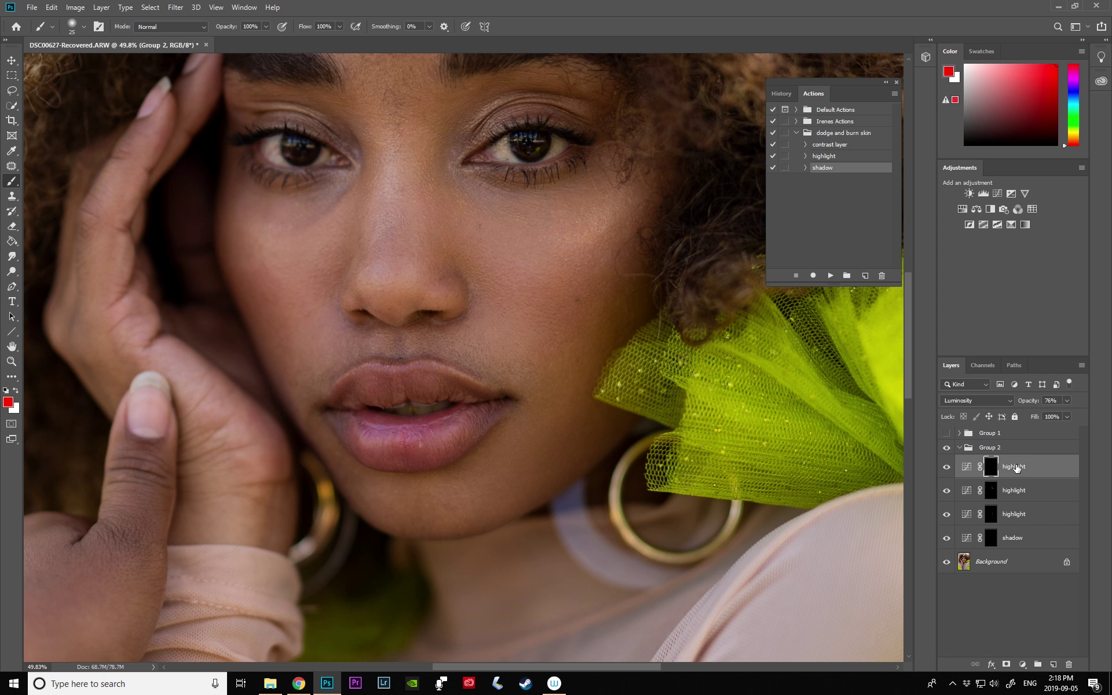
pyautogui.keyDown('ctrl'); pyautogui.click(1021, 492); pyautogui.keyUp('ctrl')
pyautogui.keyDown('ctrl'); pyautogui.click(1030, 514); pyautogui.keyUp('ctrl')
pyautogui.keyDown('ctrl'); pyautogui.click(1028, 541); pyautogui.keyUp('ctrl')
pyautogui.moveTo(1018, 499); pyautogui.dragTo(1008, 449)
# - Compare the portrait before and after retouching by repeatedly toggling the visibility of the dodge-and-burn group
pyautogui.click(947, 448)
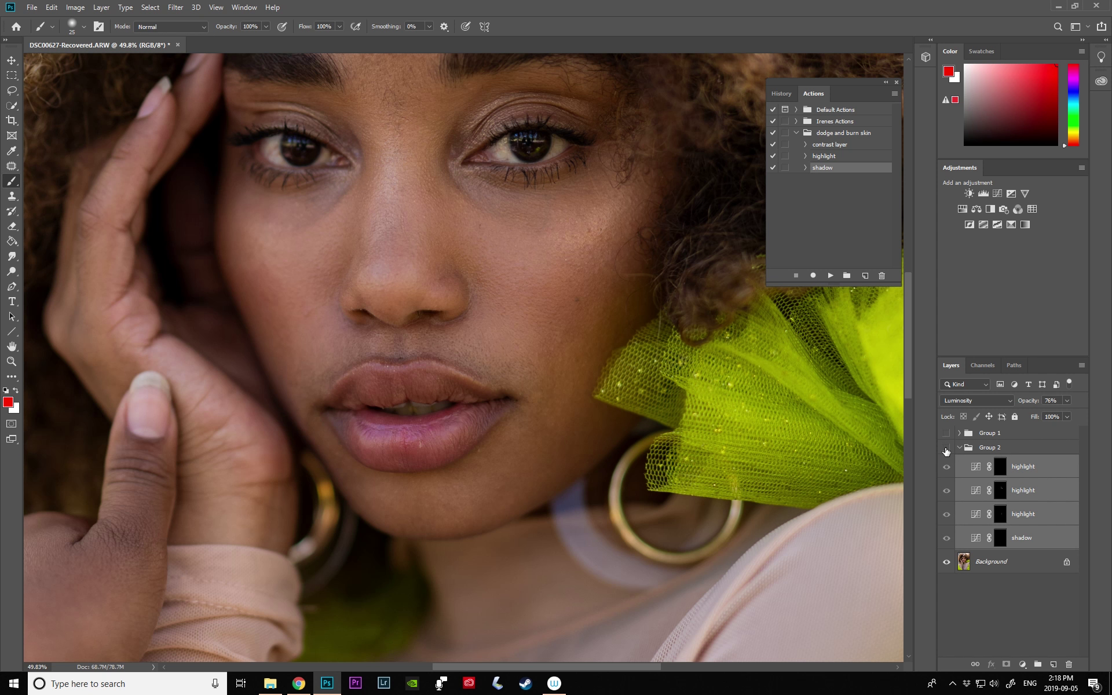
pyautogui.click(947, 449)
pyautogui.click(947, 448)
pyautogui.click(947, 448)
pyautogui.click(946, 448)
pyautogui.click(947, 449)
pyautogui.click(947, 448)
pyautogui.click(947, 448)
pyautogui.click(946, 449)
pyautogui.click(947, 449)
pyautogui.click(947, 448)
pyautogui.click(946, 449)
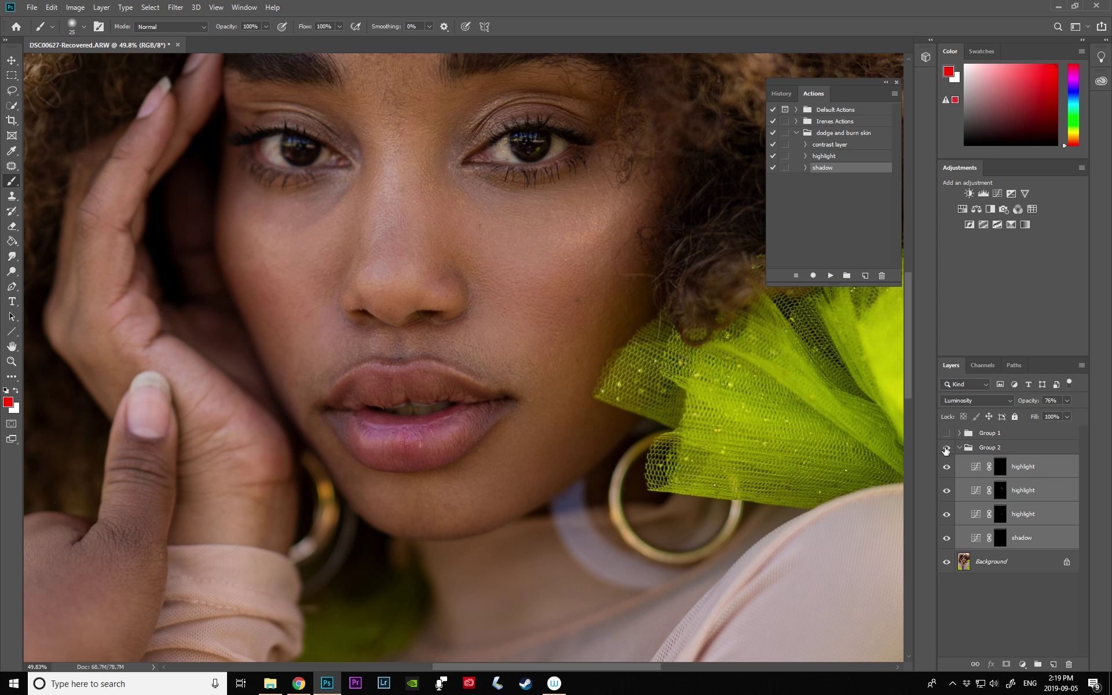
pyautogui.click(947, 448)
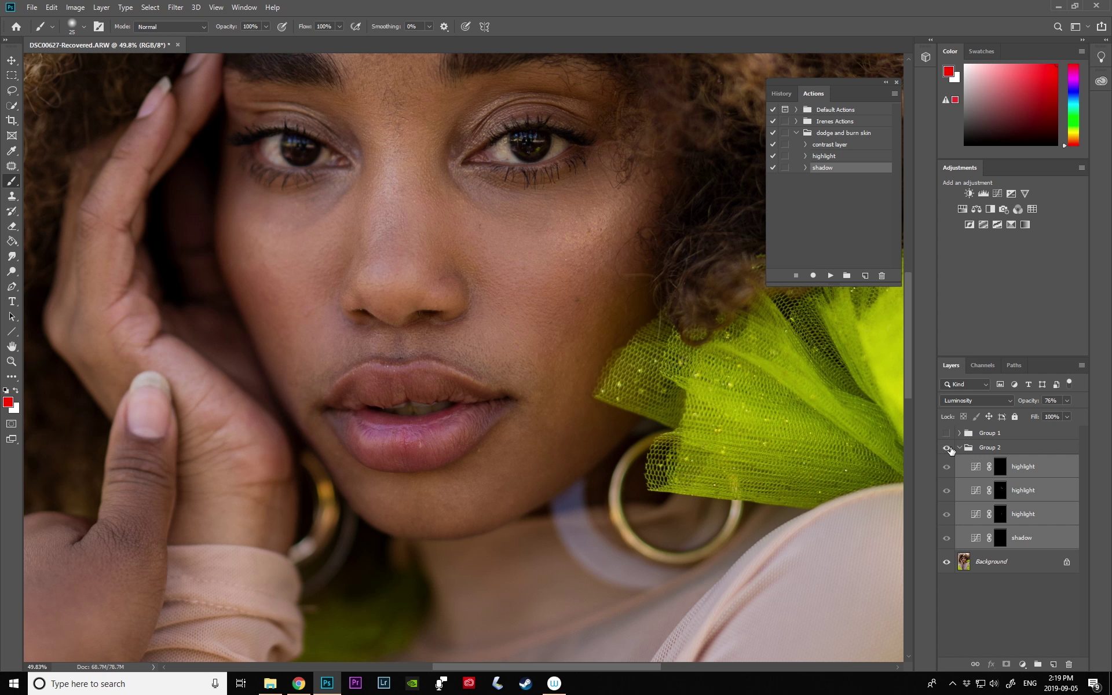
# - Select the lowest highlight layer's mask for brushing at 66.7% zoom and turn the contrast group back on
pyautogui.click(11, 361)
pyautogui.click(605, 243)
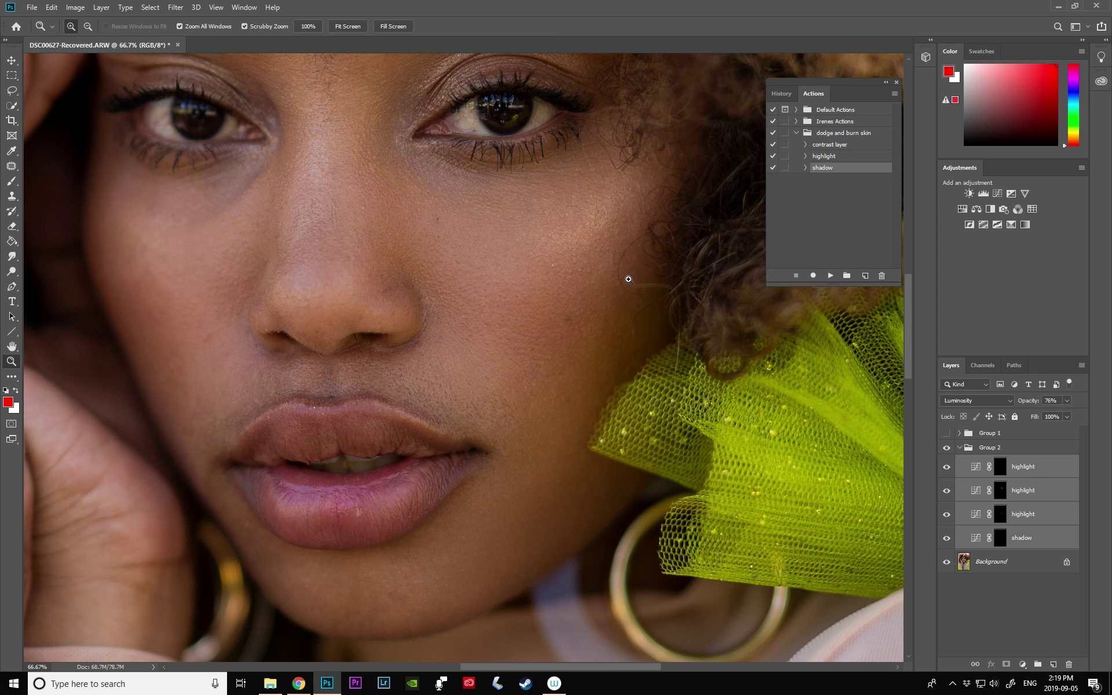
pyautogui.click(1002, 517)
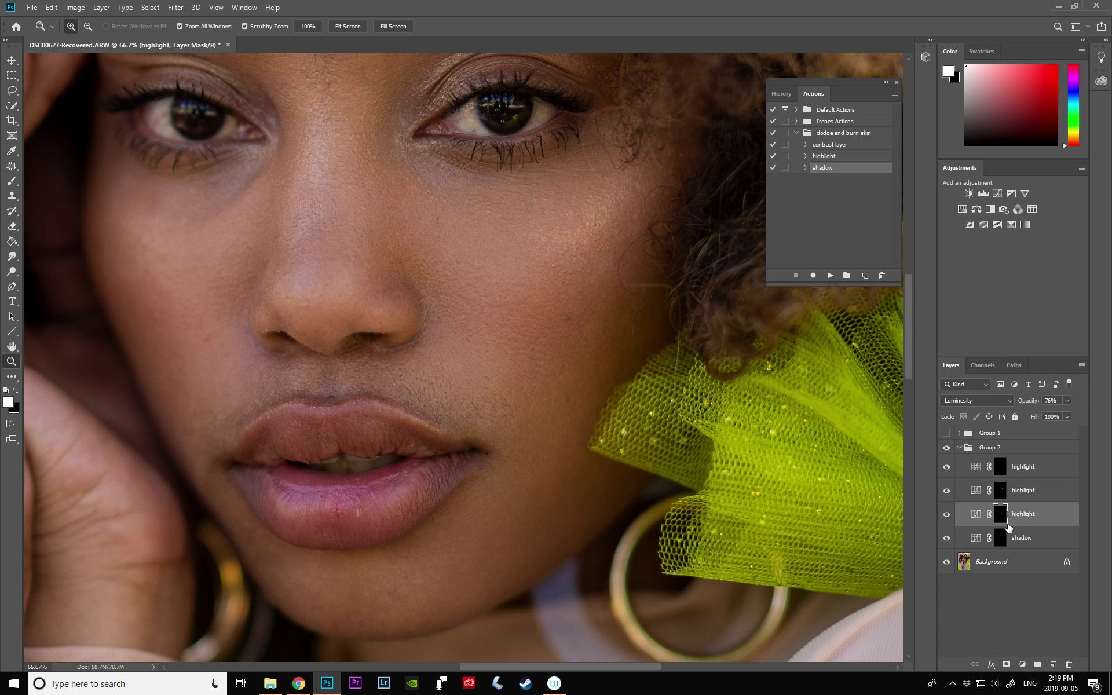
pyautogui.click(12, 181)
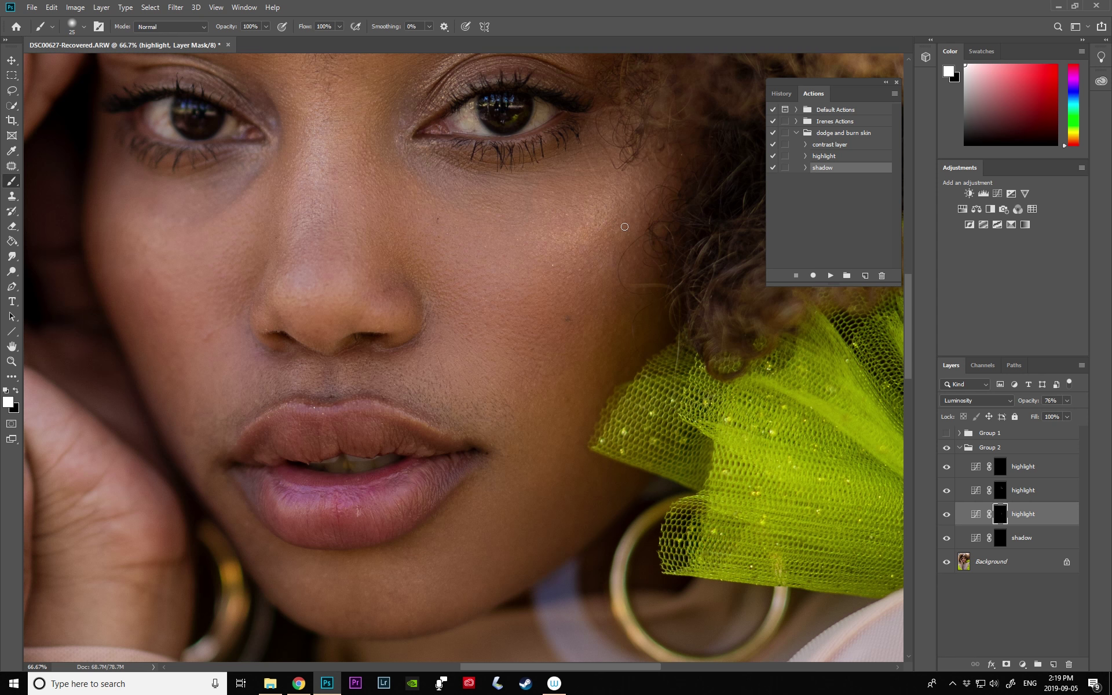
pyautogui.click(947, 433)
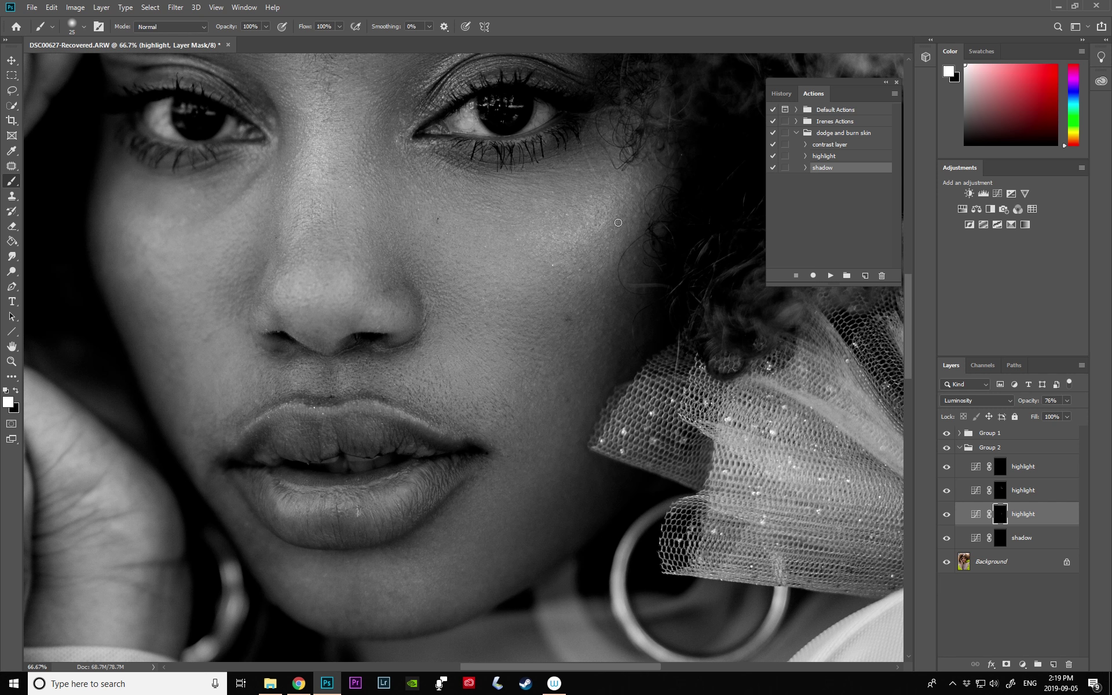
# - Dodge and burn uneven spots on the cheek beside the hair, alternating the lowest highlight and shadow masks with brushes of 15 to 40 px
pyautogui.press(']')
pyautogui.press(']')
pyautogui.press(']')
pyautogui.hotkey('alt', '[')
pyautogui.press('[')
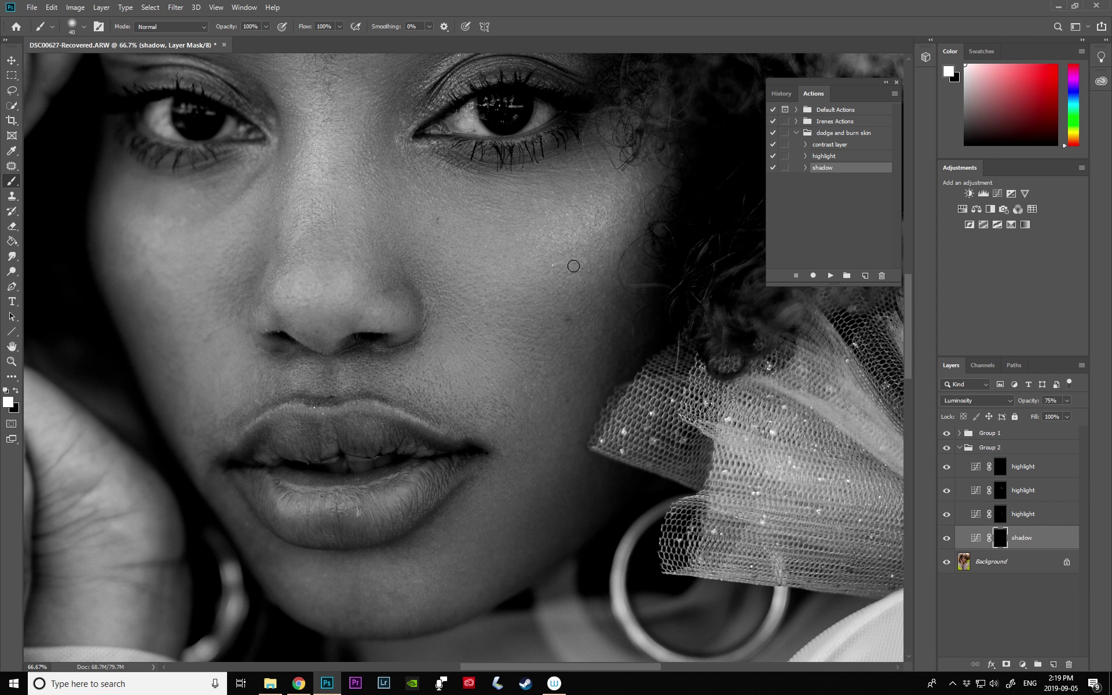
pyautogui.press('[')
pyautogui.press('[')
pyautogui.click(1009, 515)
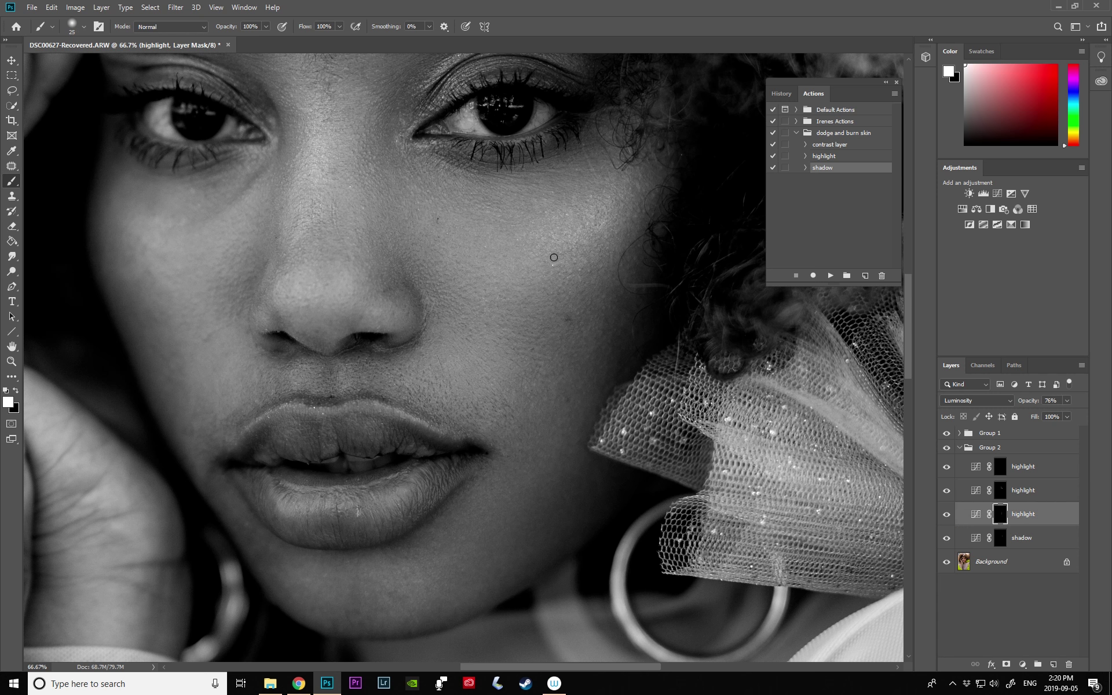
pyautogui.press('[')
pyautogui.hotkey('alt', '[')
pyautogui.press('[')
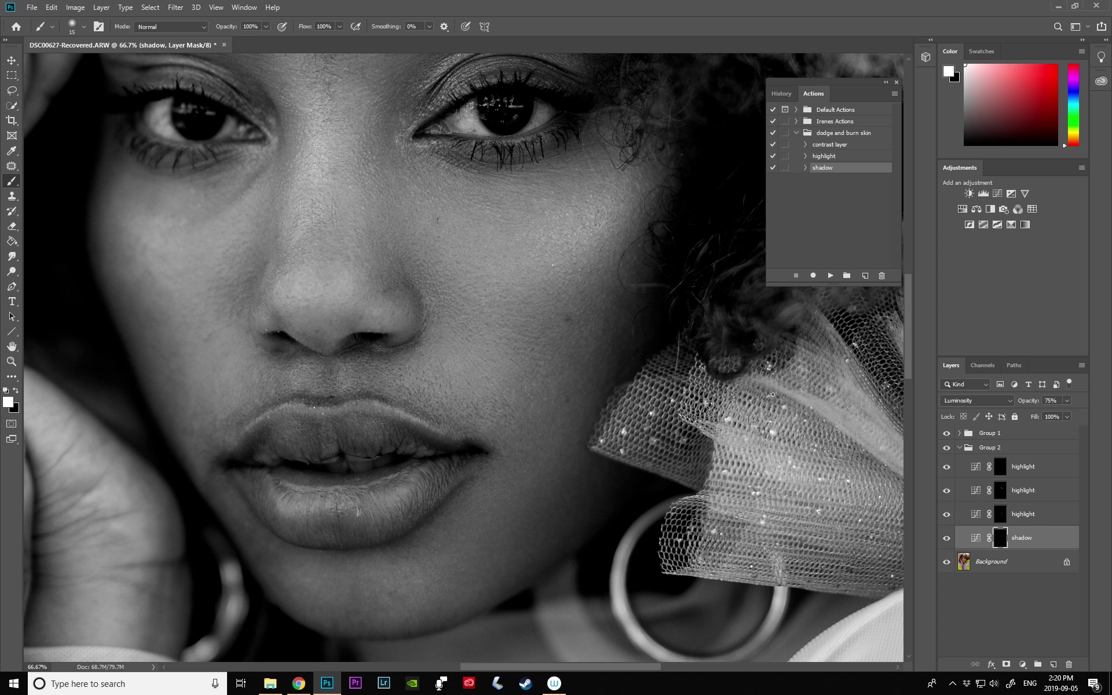
# - Compare the face in black and white with the dodge-and-burn group on and off
pyautogui.click(947, 448)
pyautogui.click(947, 449)
pyautogui.click(947, 449)
pyautogui.click(947, 449)
# - Hide the contrast group, compare the face in colour with the dodge-and-burn group on and off, and show the contrast group again
pyautogui.click(947, 434)
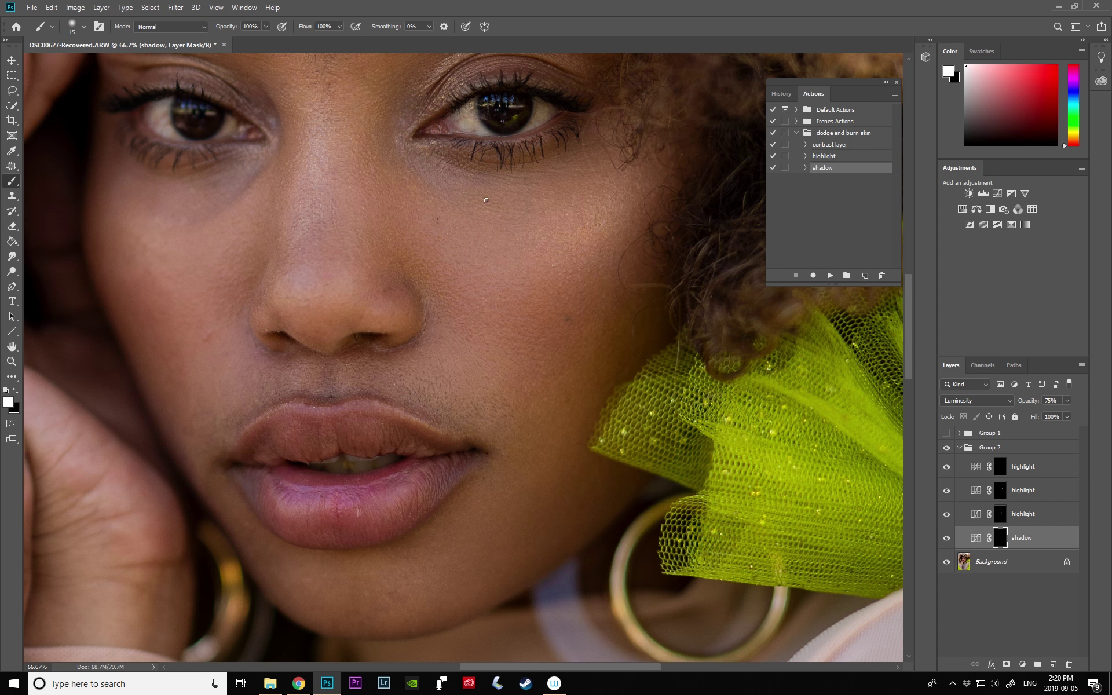
pyautogui.click(946, 449)
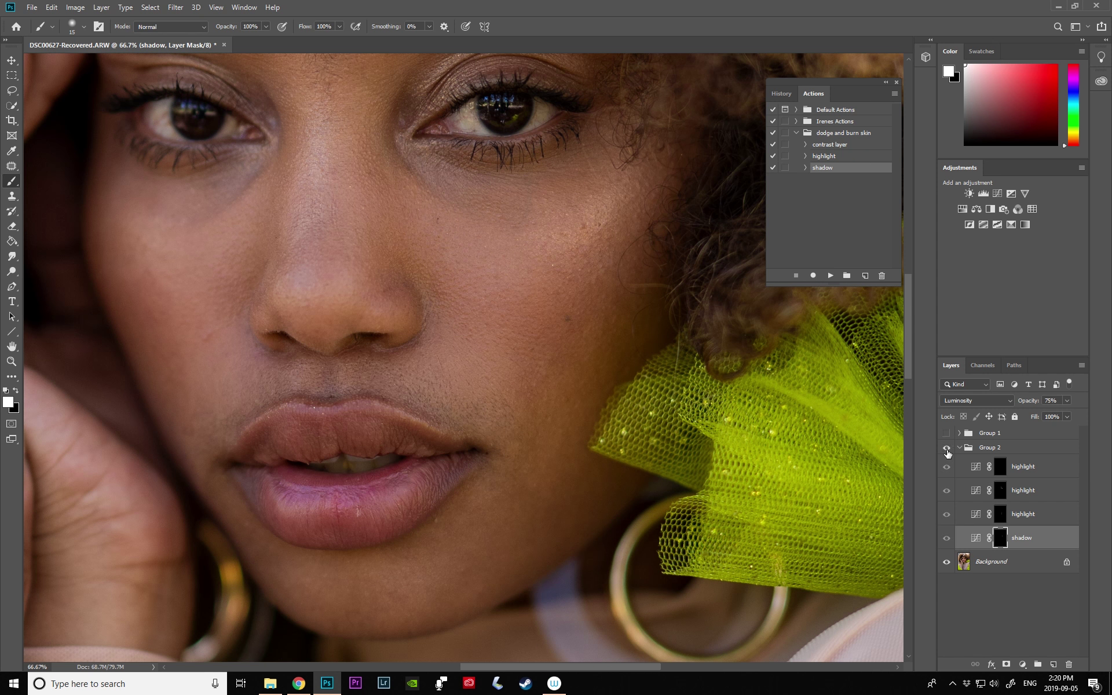
pyautogui.click(946, 449)
pyautogui.click(947, 449)
pyautogui.click(947, 450)
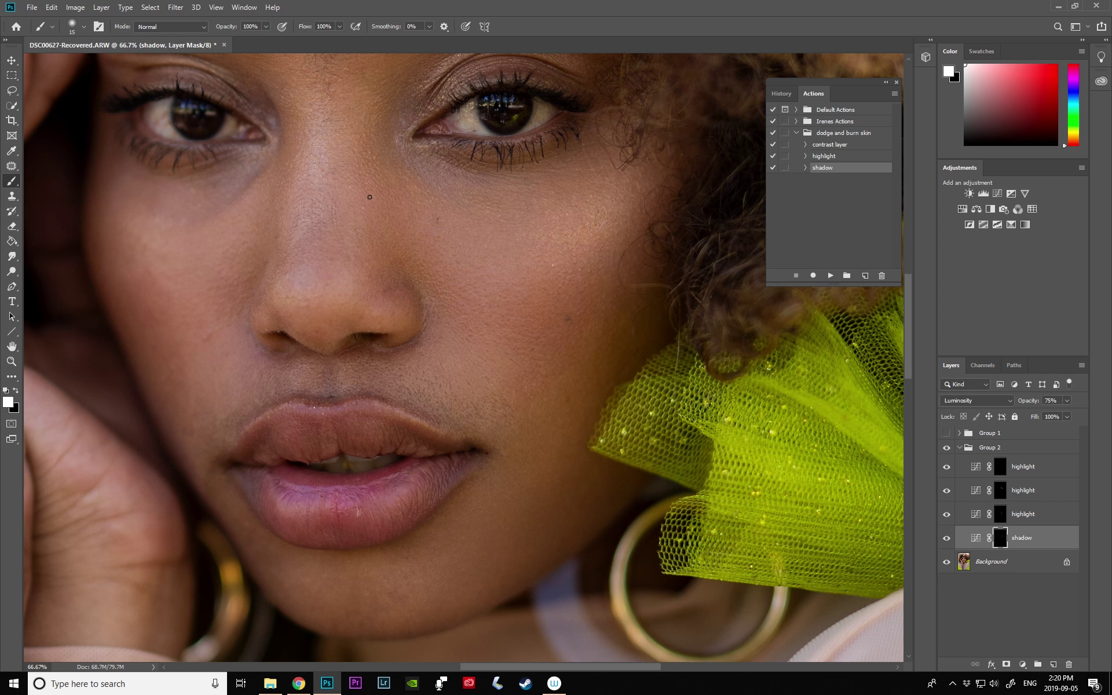
pyautogui.click(947, 450)
pyautogui.click(948, 450)
pyautogui.click(947, 449)
pyautogui.click(947, 449)
pyautogui.click(946, 435)
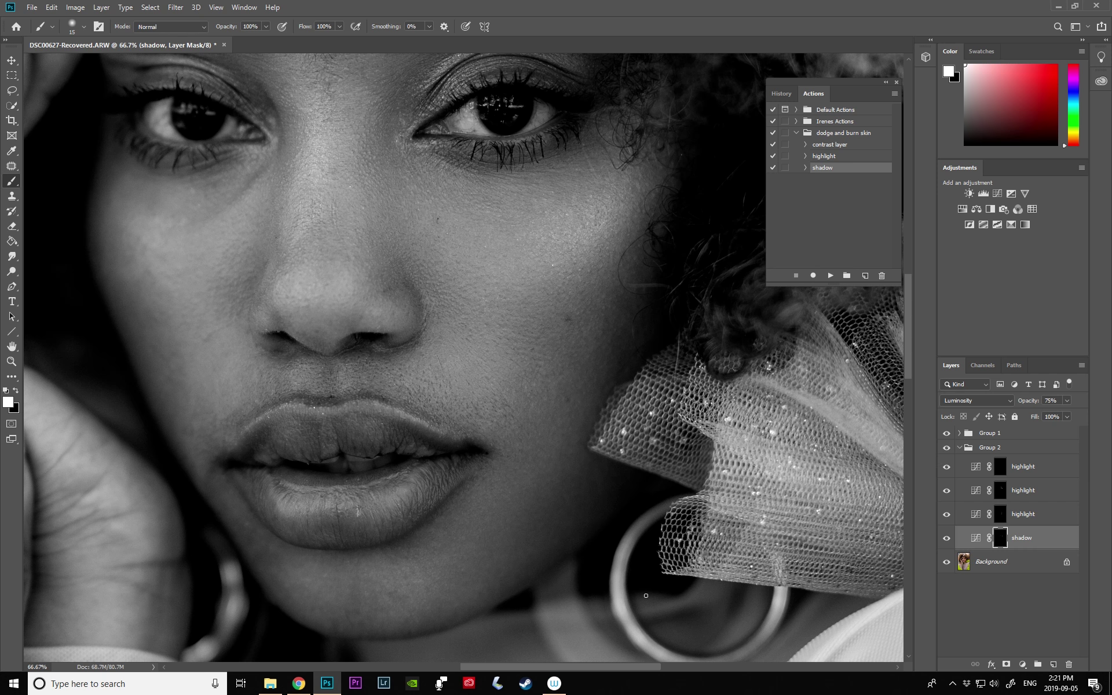
# - Dodge and burn the lower face on the lowest highlight and shadow masks with a brush around 20 px, checking against the hidden group
pyautogui.moveTo(573, 667); pyautogui.dragTo(545, 666)
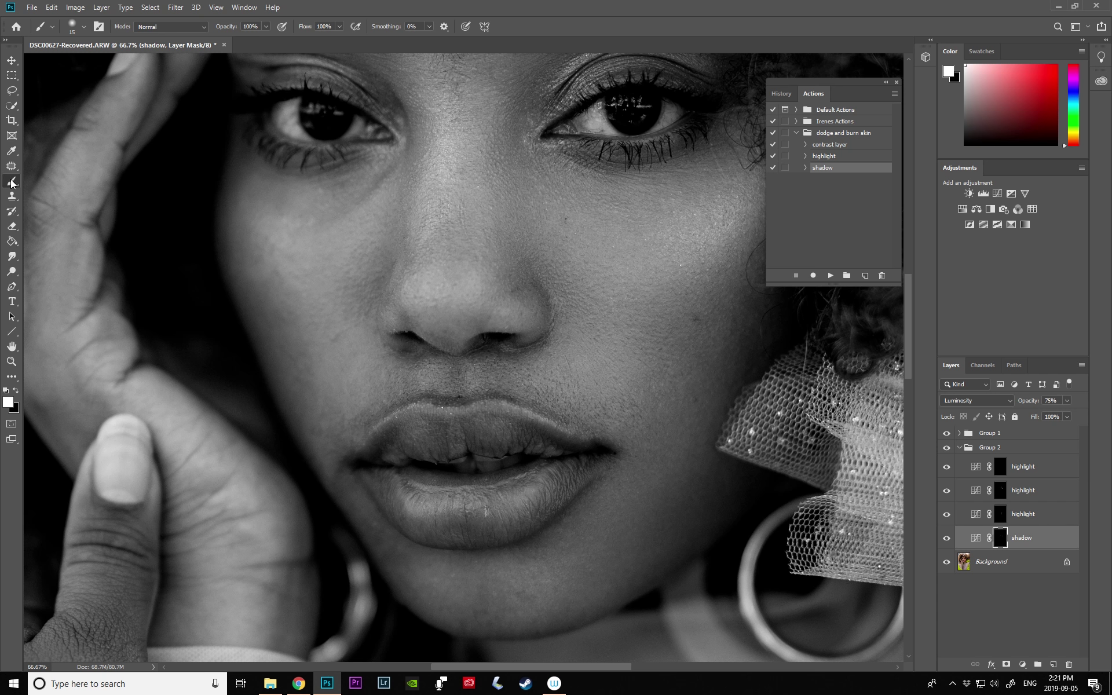
pyautogui.hotkey('alt', ']')
pyautogui.press(']')
pyautogui.press(']')
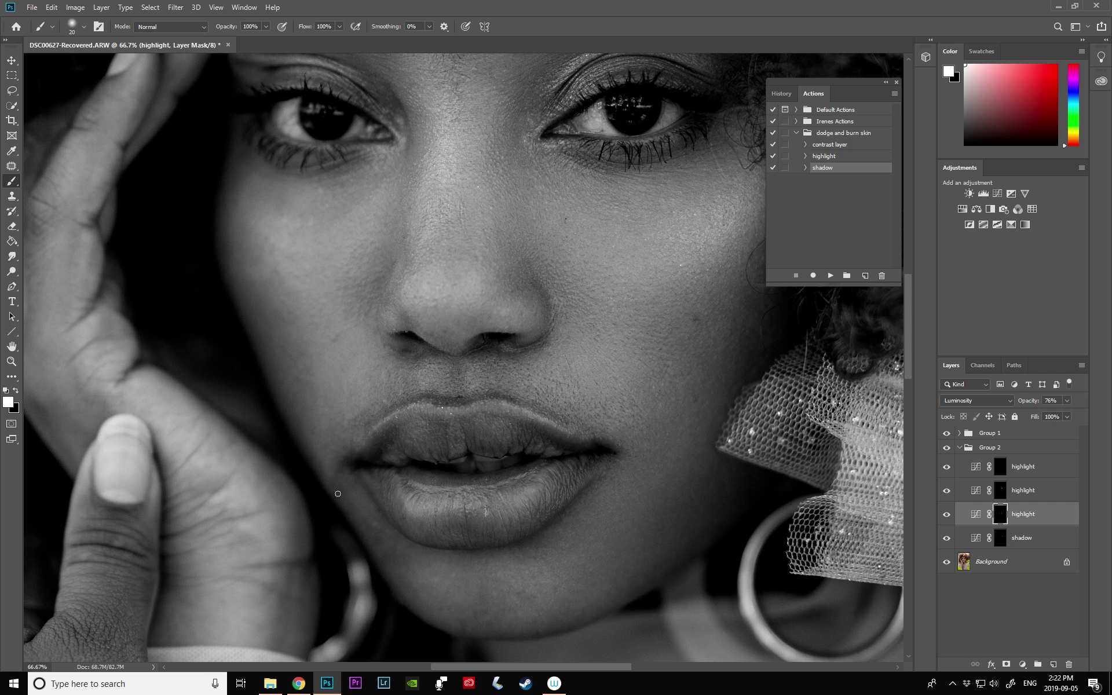
pyautogui.press(']')
pyautogui.press(']')
pyautogui.press(']')
pyautogui.press('[')
pyautogui.press('[')
pyautogui.press(']')
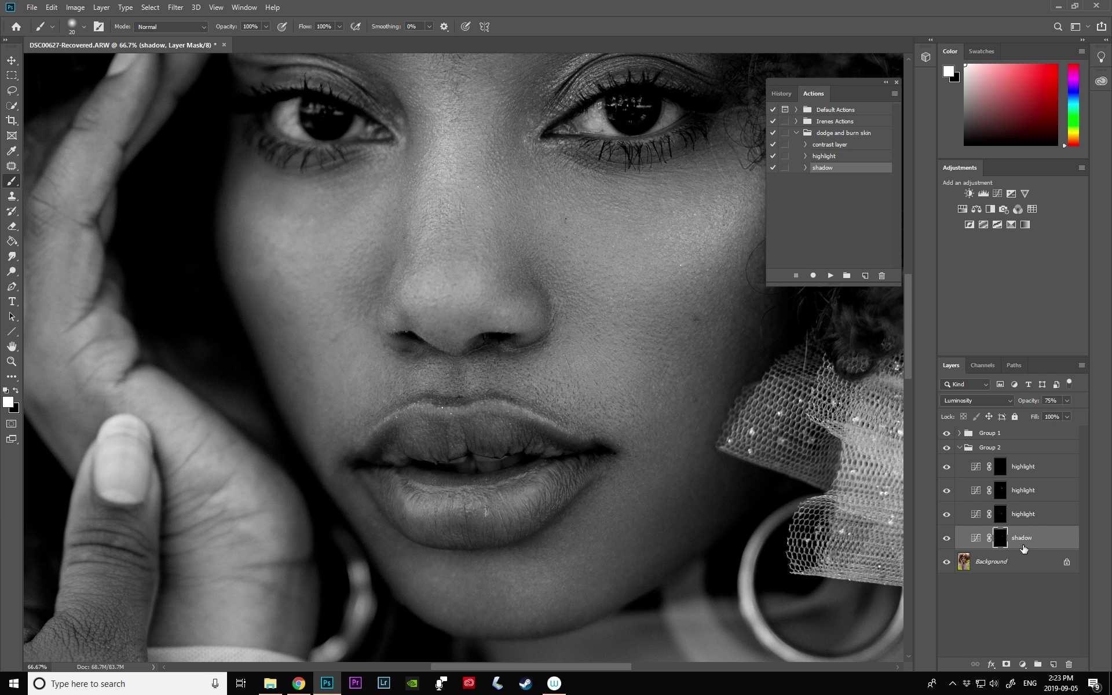
pyautogui.click(948, 447)
pyautogui.click(947, 447)
# - Dodge the area beneath the eye on the hand side of the face on the lowest highlight mask, with the brush up to 60 px
pyautogui.hscroll(-3, 566, 653)
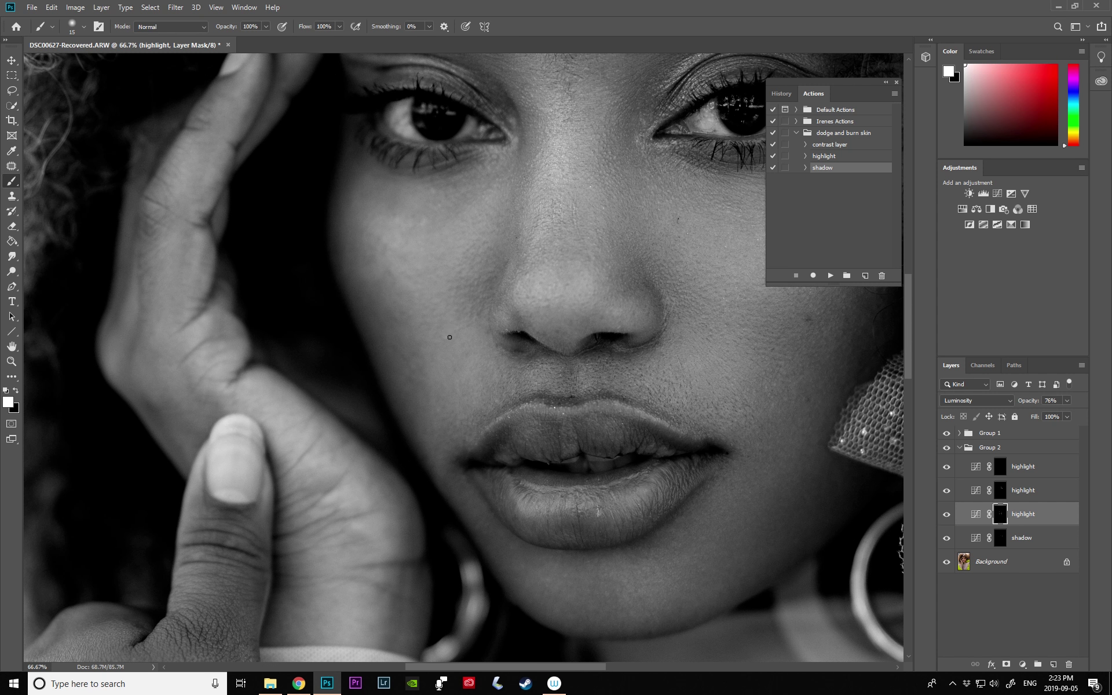
pyautogui.press(']')
pyautogui.press(']')
pyautogui.press(']')
pyautogui.press(']')
pyautogui.press('[')
pyautogui.press('[')
pyautogui.moveTo(429, 185); pyautogui.dragTo(478, 165)
pyautogui.press('[')
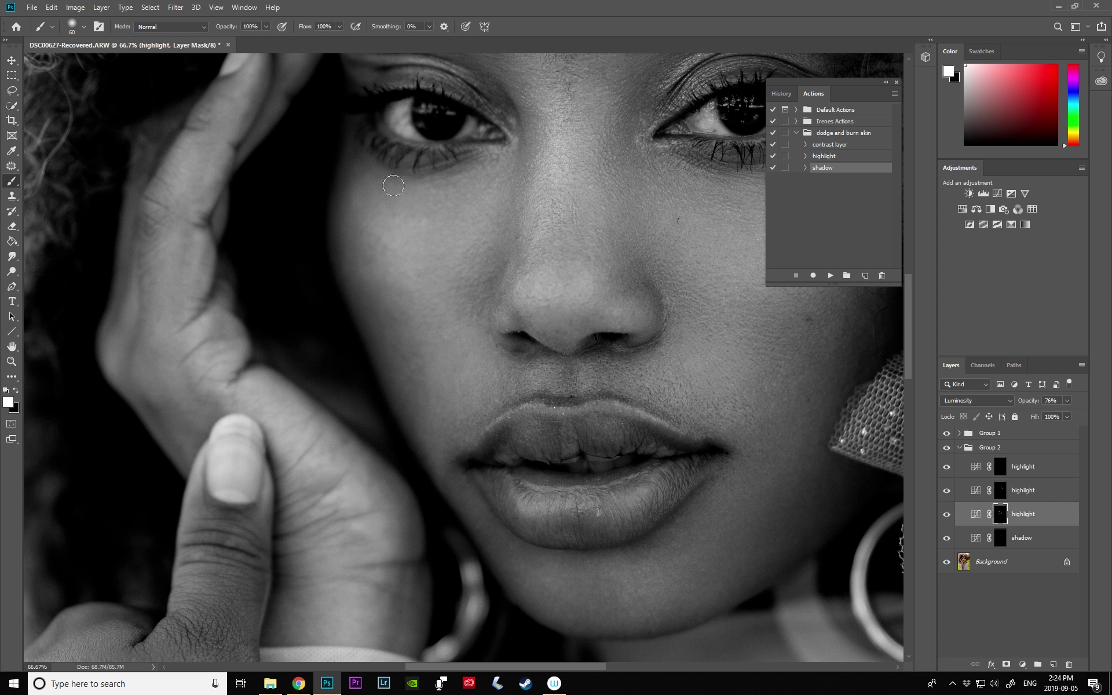
pyautogui.press('[')
pyautogui.press('[')
pyautogui.press('[')
pyautogui.press(']')
# - Refine small cheek patches at 100% zoom on the lowest highlight and shadow masks with brushes of 9 to 15 px
pyautogui.press('z')
pyautogui.hotkey('alt', '[')
pyautogui.click(424, 366)
pyautogui.press('b')
pyautogui.hotkey('alt', ']')
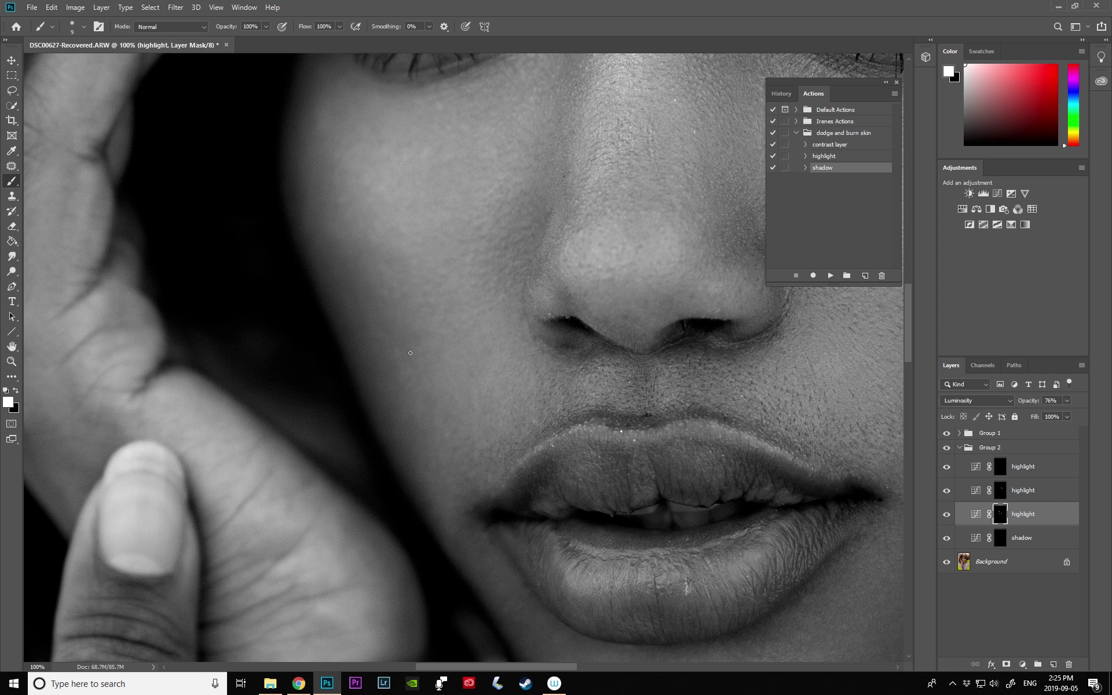
pyautogui.hotkey('alt', '[')
pyautogui.hotkey('alt', ']')
pyautogui.scroll(3, 342, 372)
pyautogui.press(']')
pyautogui.press(']')
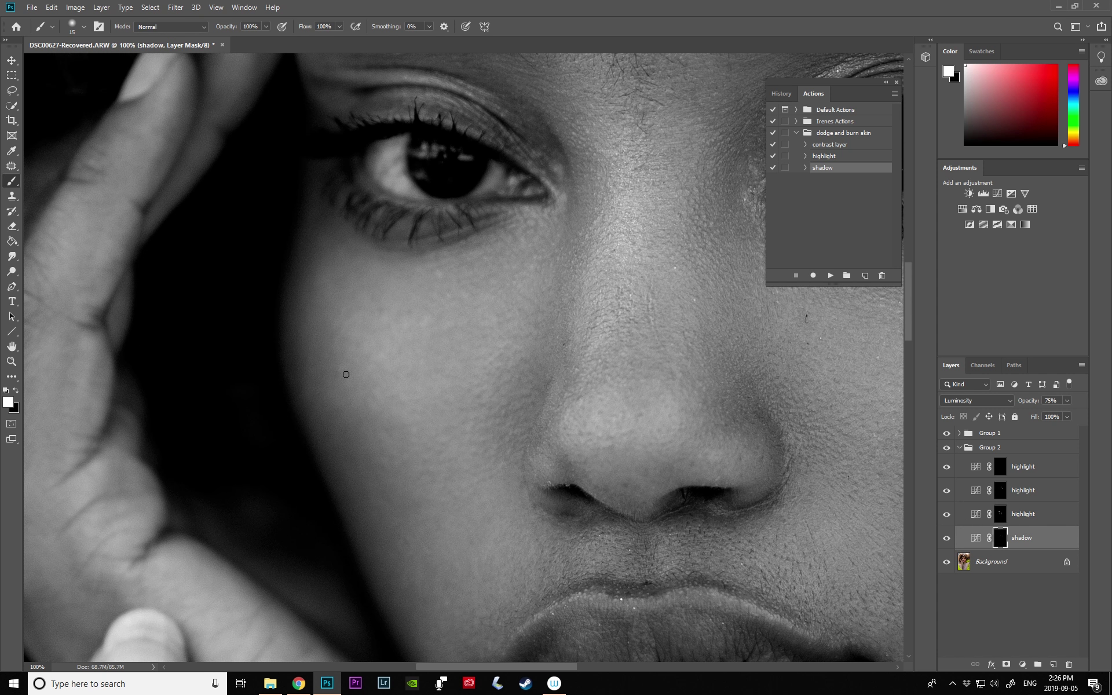
# - Run the recorded highlight action to add a fourth highlight layer directly above the Background, and set the brush to 30 px
pyautogui.press('z')
pyautogui.keyDown('alt'); pyautogui.click(596, 330); pyautogui.keyUp('alt')
pyautogui.keyDown('alt'); pyautogui.click(597, 330); pyautogui.keyUp('alt')
pyautogui.keyDown('alt'); pyautogui.click(597, 331); pyautogui.keyUp('alt')
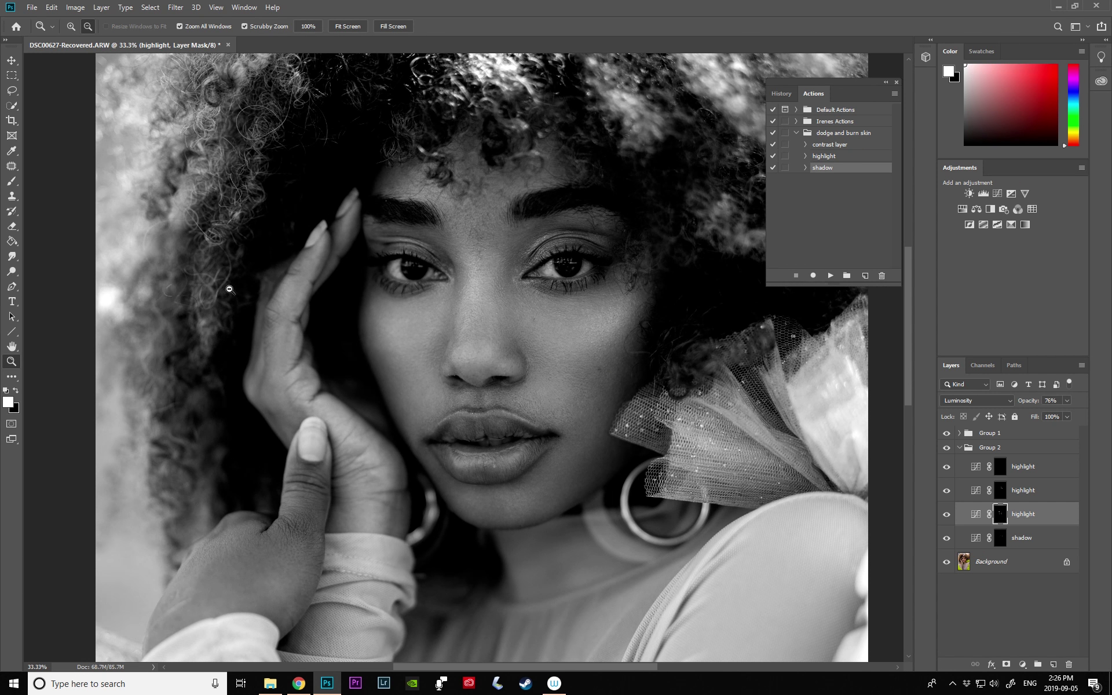
pyautogui.press('b')
pyautogui.press(']')
pyautogui.press(']')
pyautogui.press(']')
pyautogui.press(']')
pyautogui.press(']')
pyautogui.click(992, 562)
pyautogui.click(824, 157)
pyautogui.click(831, 275)
pyautogui.press('[')
pyautogui.press('[')
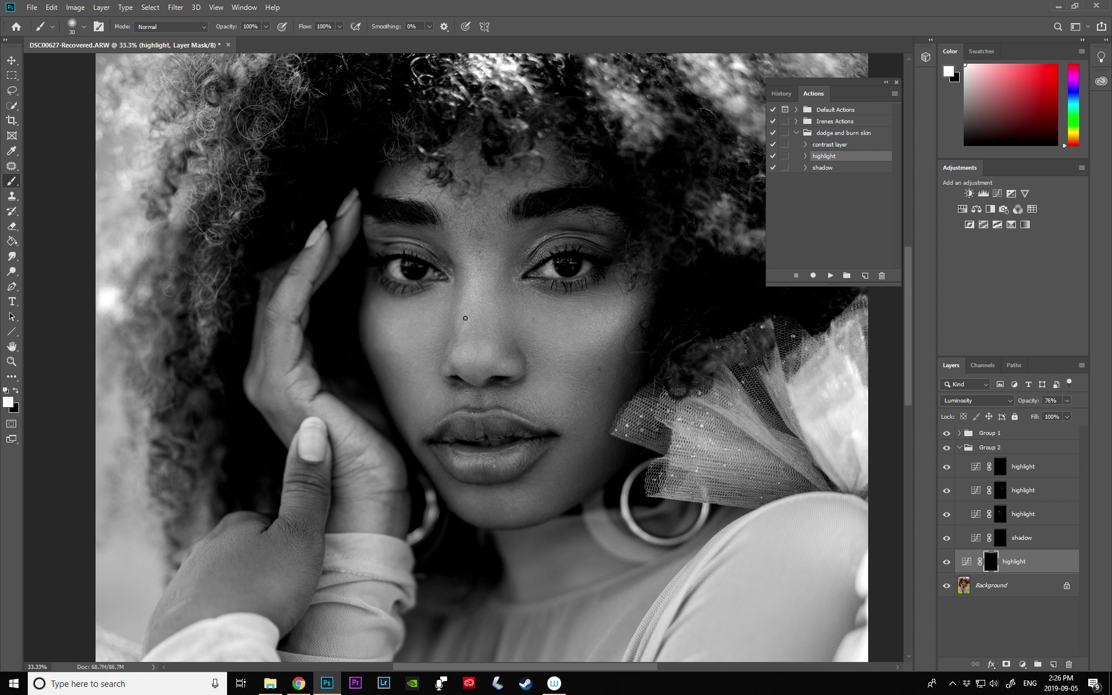
# - Dodge and burn around the nose at 100% zoom on the new highlight mask and the shadow mask, with the brush at 20 px for burning
pyautogui.press('z')
pyautogui.click(464, 332)
pyautogui.click(463, 331)
pyautogui.click(464, 331)
pyautogui.press('b')
pyautogui.press('[')
pyautogui.press('[')
pyautogui.press('[')
pyautogui.press('[')
pyautogui.press('[')
pyautogui.hotkey('alt', ']')
pyautogui.press(']')
pyautogui.press(']')
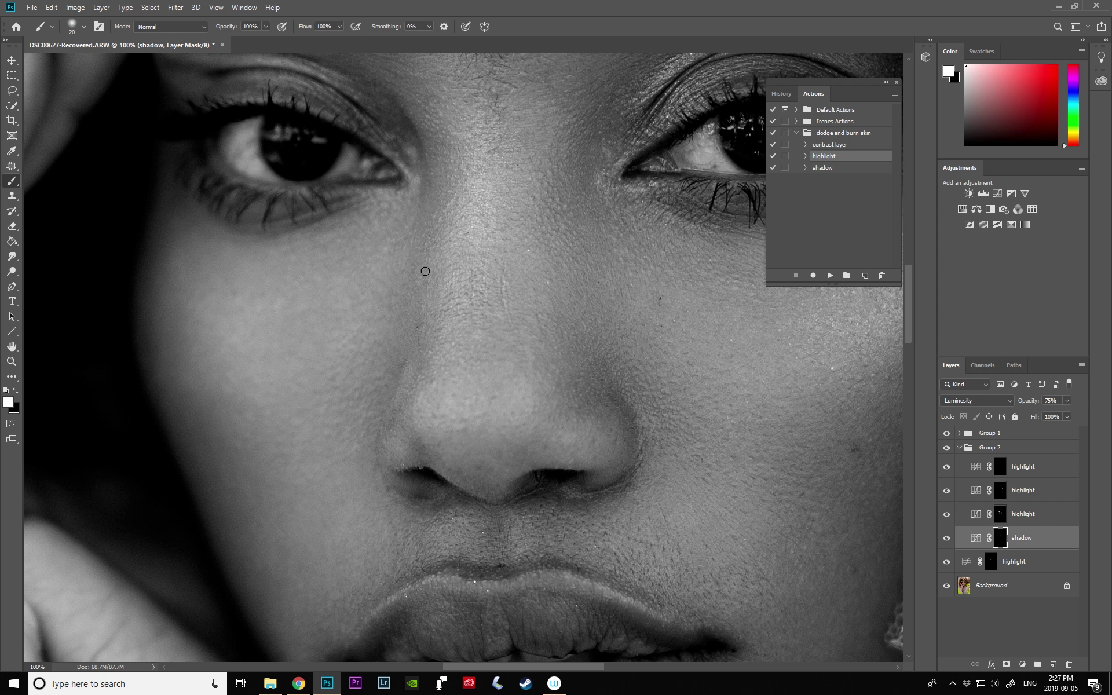
# - Dodge small dark spots on the cheek beside the nose on the new highlight mask with a 10 px brush
pyautogui.hscroll(-3, 485, 383)
pyautogui.hotkey('alt', '[')
pyautogui.press('[')
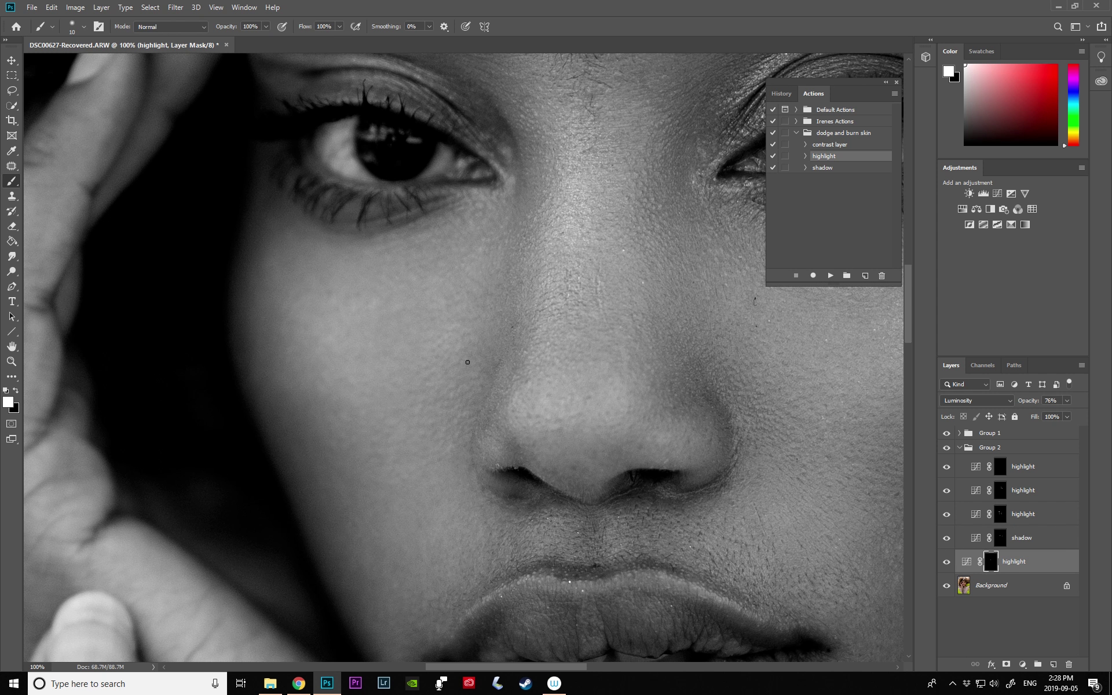
pyautogui.keyDown('ctrl'); pyautogui.keyDown('alt'); pyautogui.click(469, 251); pyautogui.keyUp('alt'); pyautogui.keyUp('ctrl')
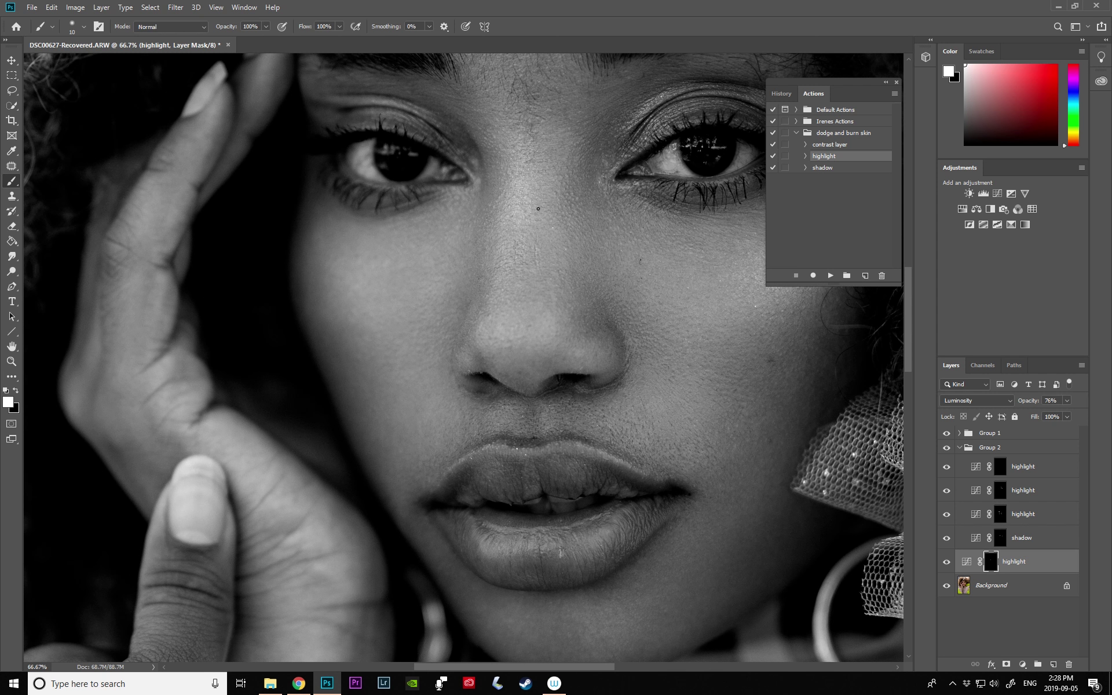
# - Burn bright areas of the face on the shadow layer's mask with a larger brush
pyautogui.hotkey('alt', ']')
pyautogui.press(']')
pyautogui.press(']')
pyautogui.press(']')
pyautogui.press(']')
pyautogui.keyDown('ctrl'); pyautogui.keyDown('alt'); pyautogui.click(342, 428); pyautogui.keyUp('alt'); pyautogui.keyUp('ctrl')
pyautogui.keyDown('ctrl'); pyautogui.keyDown('alt'); pyautogui.click(328, 414); pyautogui.keyUp('alt'); pyautogui.keyUp('ctrl')
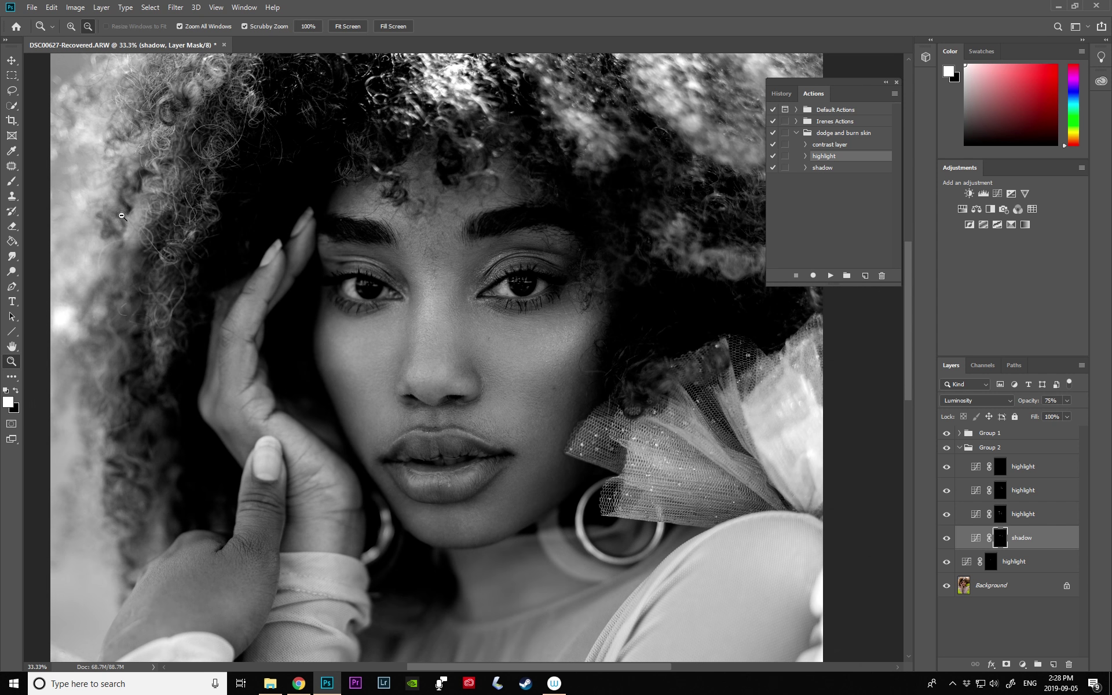
# - Dodge around the inner eye corner on the new highlight mask at 50% zoom with a 25 px brush
pyautogui.keyDown('ctrl'); pyautogui.click(400, 197); pyautogui.keyUp('ctrl')
pyautogui.hotkey('alt', '[')
pyautogui.press('[')
pyautogui.press('[')
pyautogui.press('[')
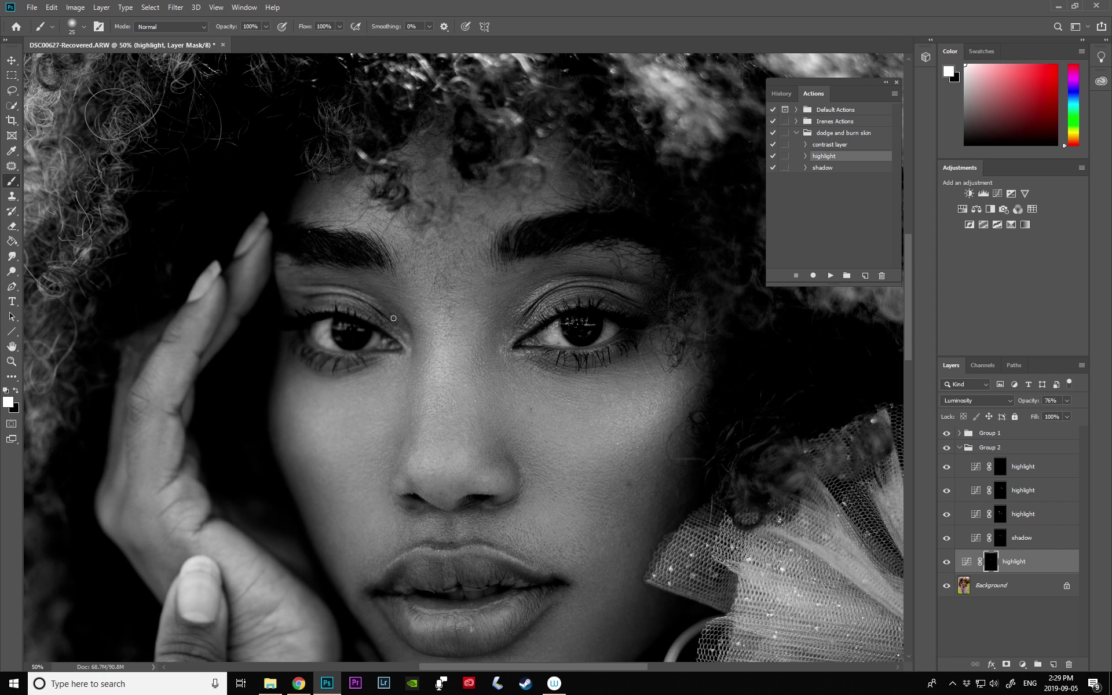
# - Dodge broader areas on the new highlight mask with a larger brush, and move that layer into the dodge-and-burn group above the shadow layer
pyautogui.click(1024, 546)
pyautogui.click(1023, 557)
pyautogui.press(']')
pyautogui.press(']')
pyautogui.press(']')
pyautogui.press(']')
pyautogui.press(']')
pyautogui.press(']')
pyautogui.press(']')
pyautogui.press(']')
pyautogui.press(']')
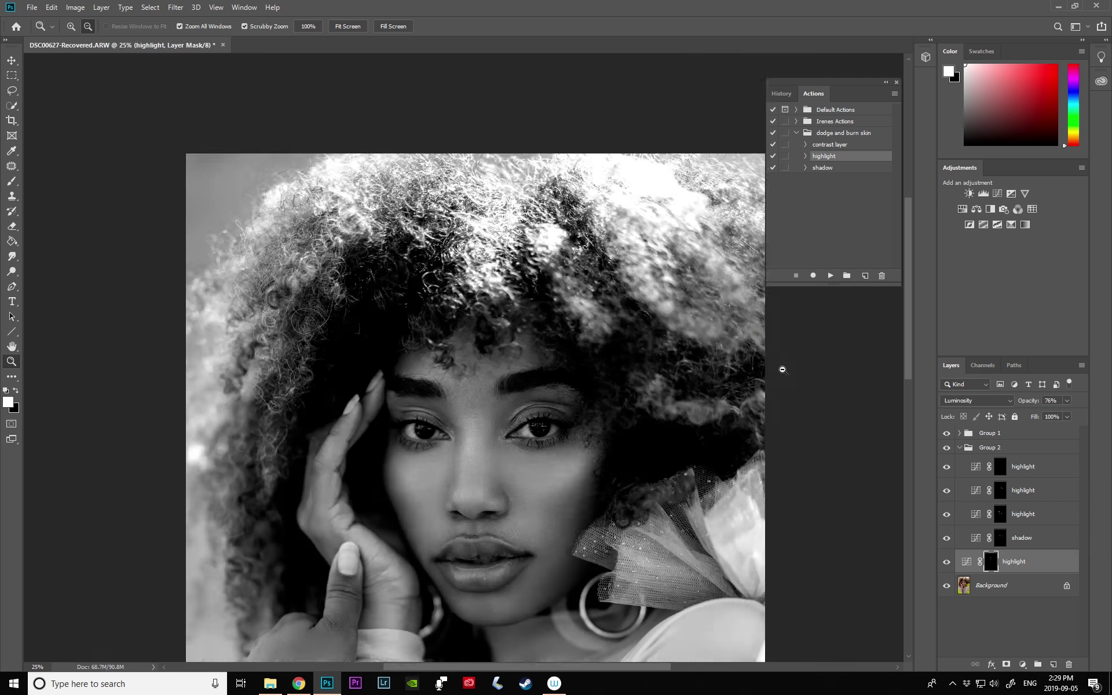
pyautogui.hotkey('ctrl', ']')
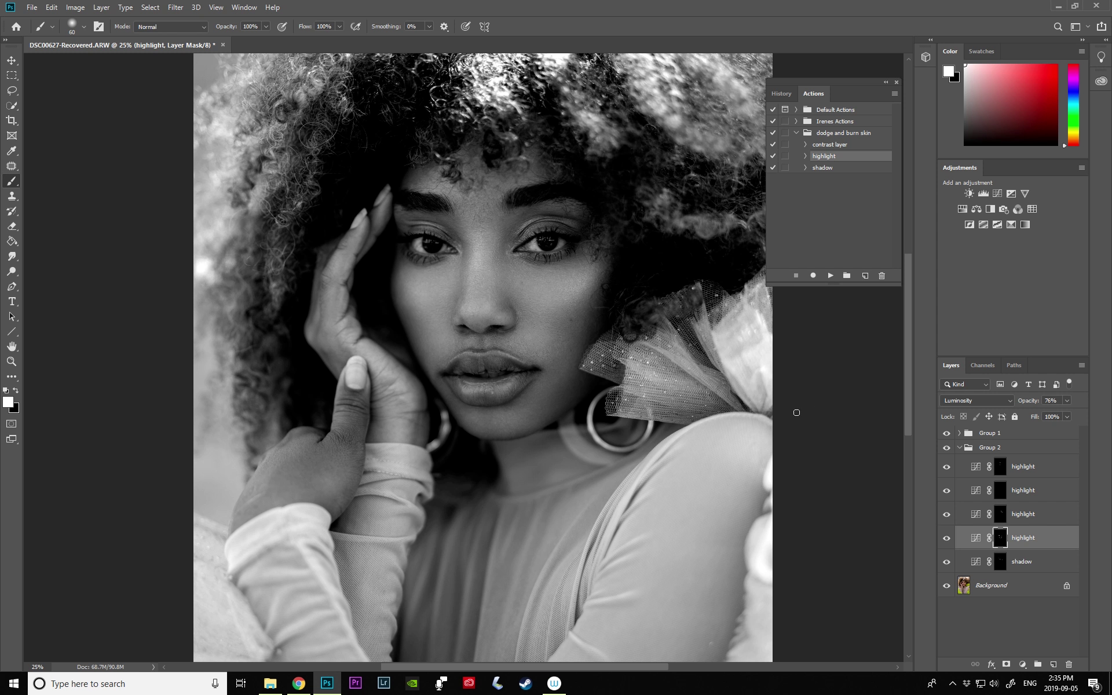
# - Hide the contrast group and compare the full portrait in colour with the dodge-and-burn group on and off
pyautogui.click(948, 436)
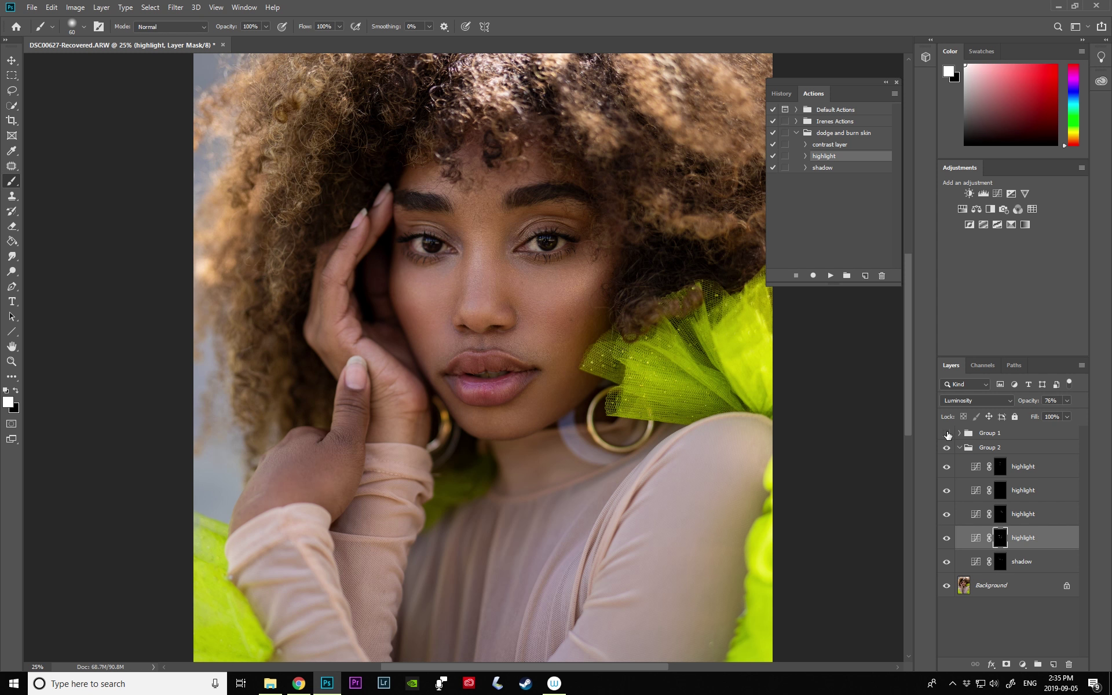
pyautogui.click(947, 449)
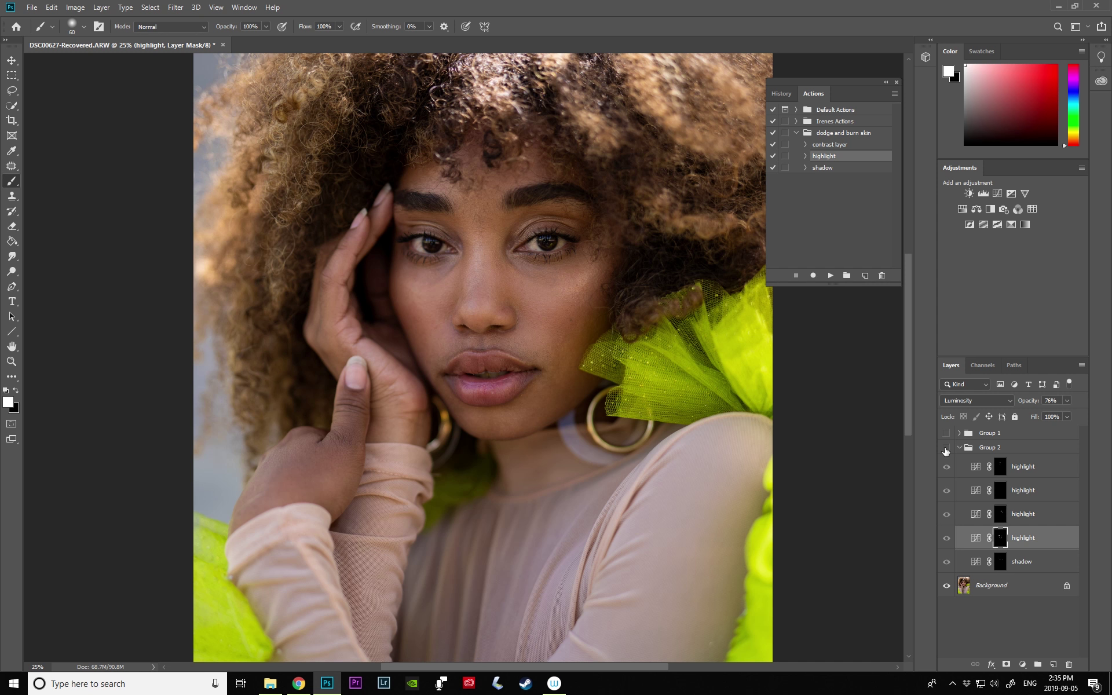
pyautogui.click(946, 450)
pyautogui.click(946, 451)
pyautogui.click(946, 450)
pyautogui.click(946, 450)
pyautogui.click(946, 450)
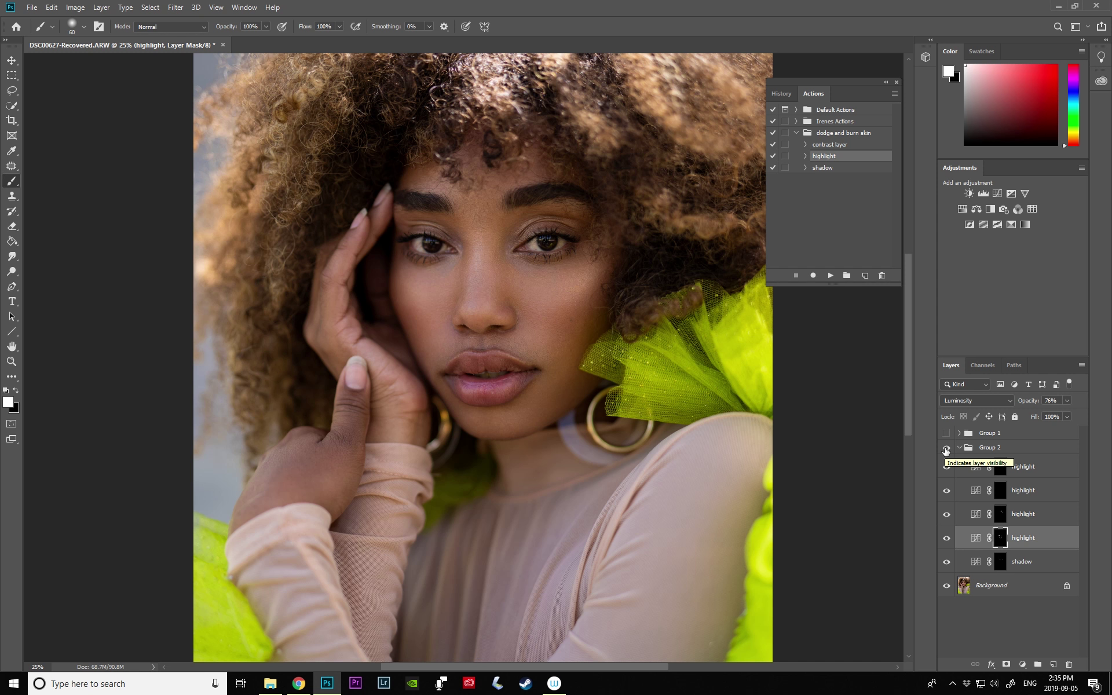
pyautogui.click(946, 451)
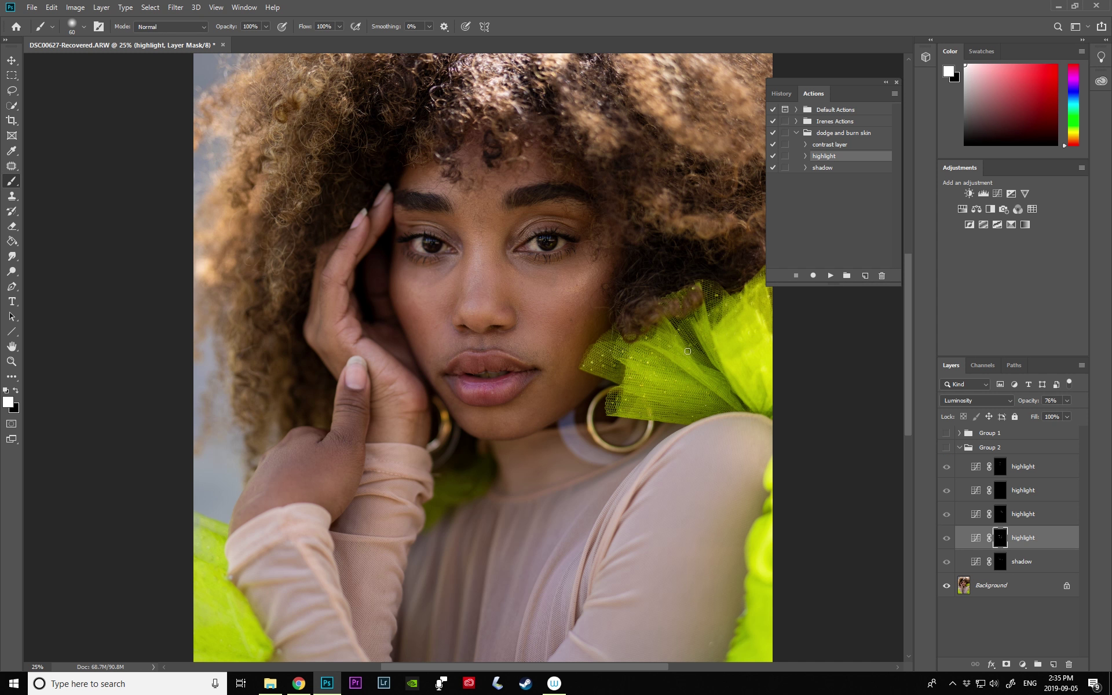
# - Compare the face at 50% zoom with the dodge-and-burn group on and off, leaving the group visible
pyautogui.click(11, 362)
pyautogui.click(536, 319)
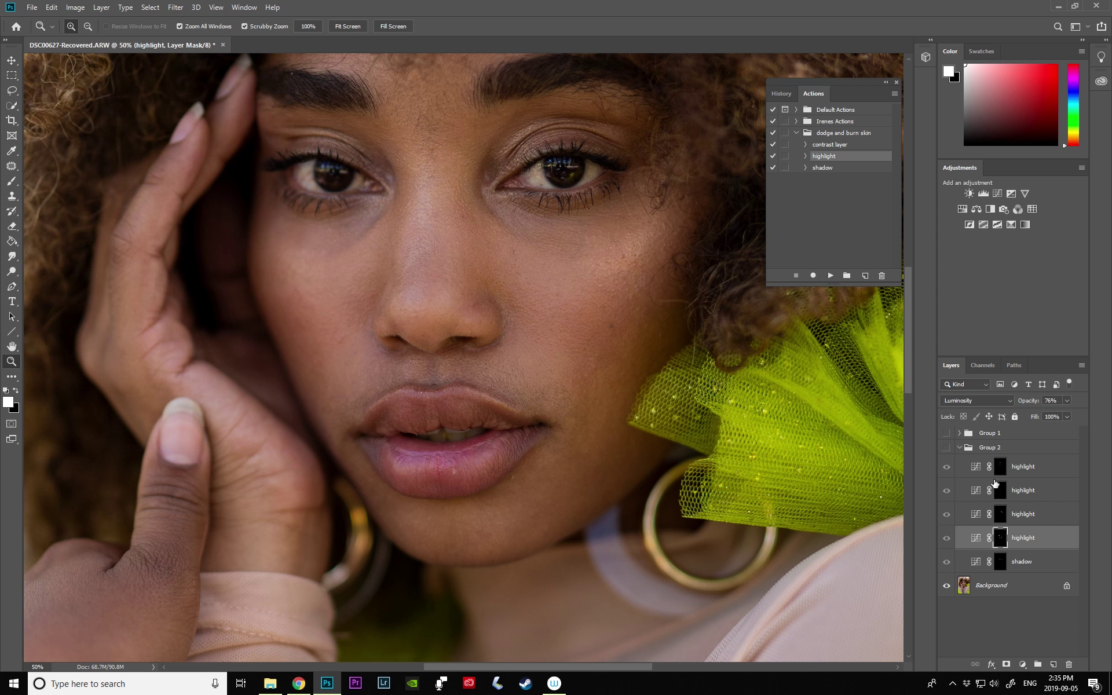
pyautogui.click(947, 448)
pyautogui.click(946, 449)
pyautogui.click(946, 448)
pyautogui.click(947, 448)
pyautogui.click(946, 449)
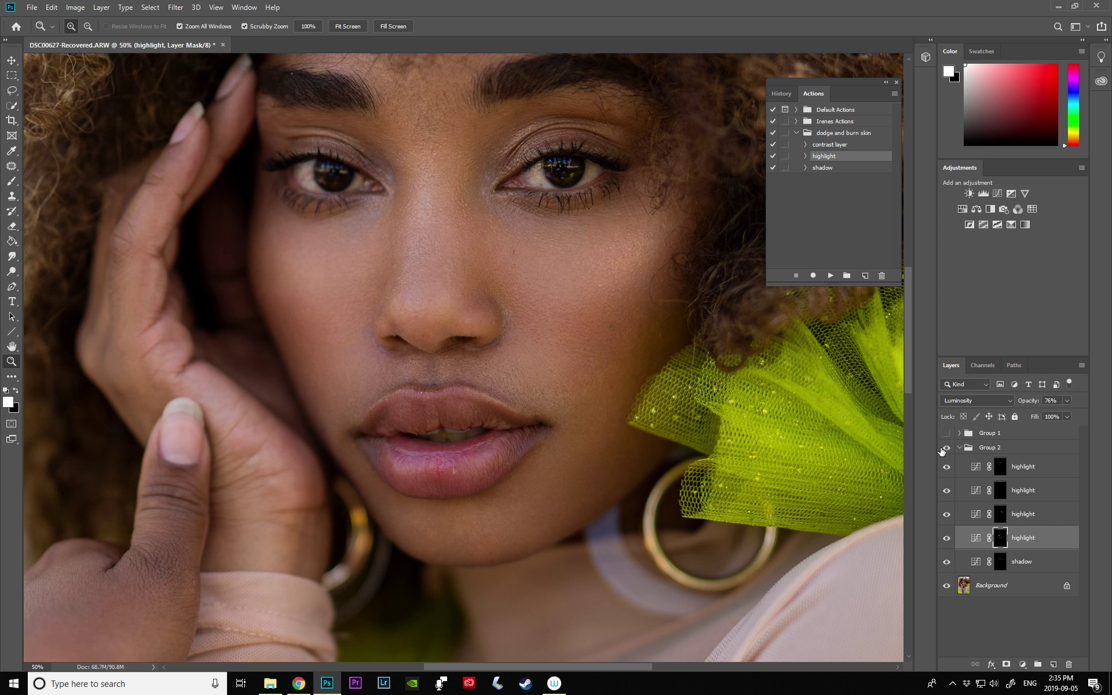
# - View the retouched portrait at 33.3% zoom with the face centred
pyautogui.click(88, 26)
pyautogui.click(394, 498)
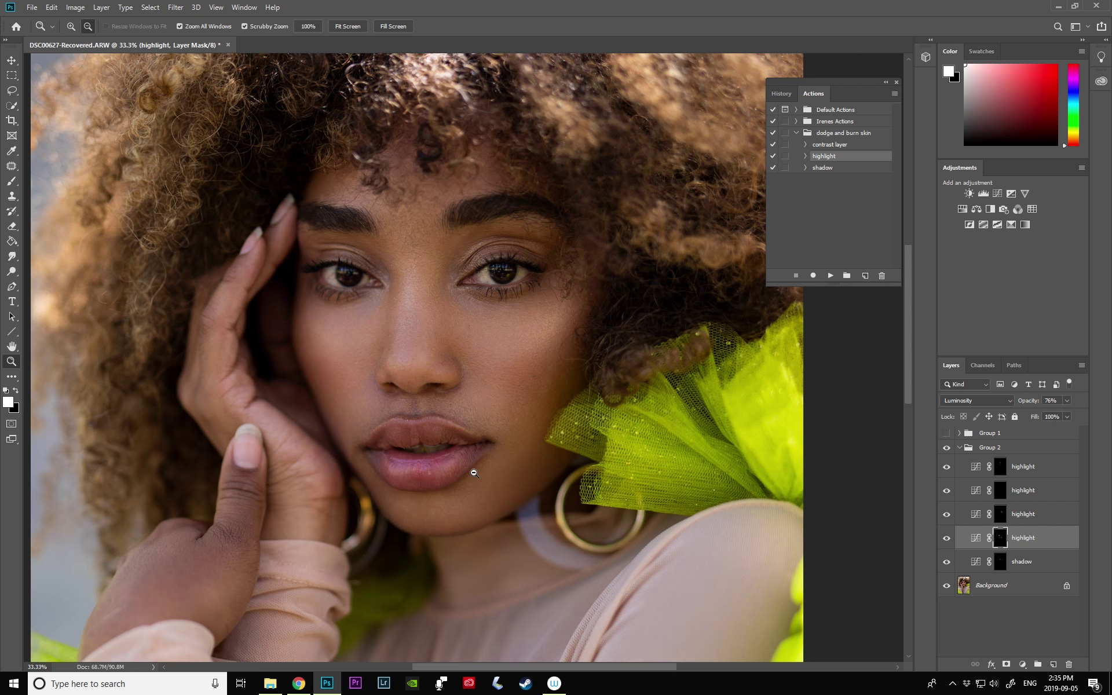
pyautogui.moveTo(481, 667); pyautogui.dragTo(443, 668)
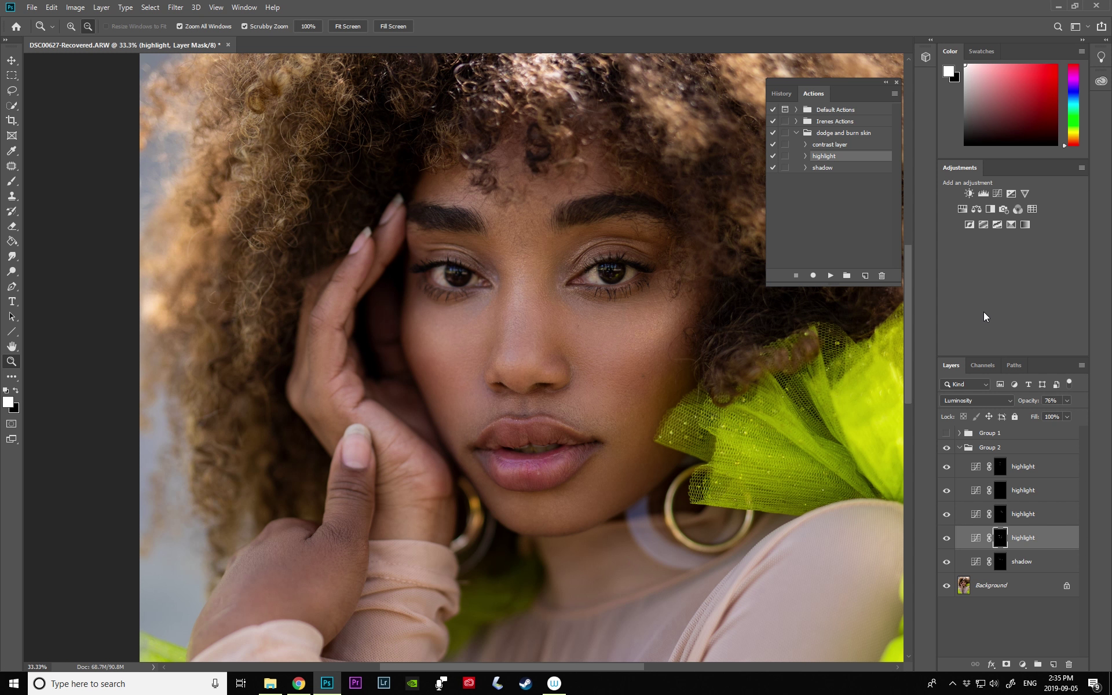
# - Show the contrast group, zoom to the lips at 50%, and run the highlight action above the Background layer
pyautogui.moveTo(908, 292); pyautogui.dragTo(905, 325)
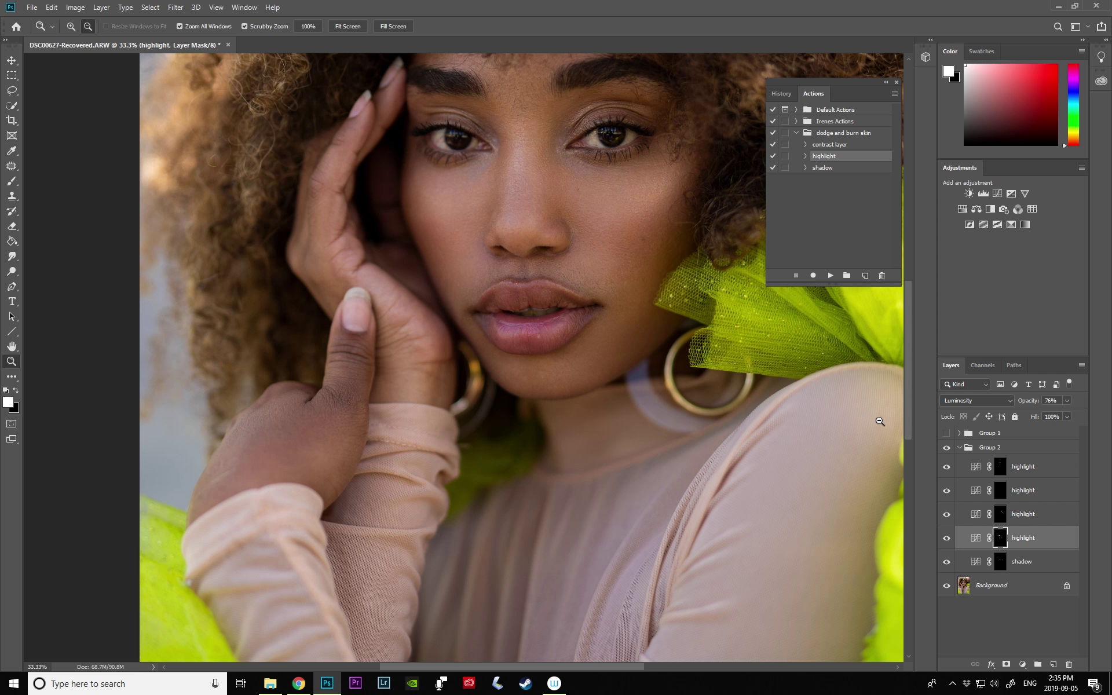
pyautogui.click(947, 435)
pyautogui.click(71, 26)
pyautogui.click(517, 299)
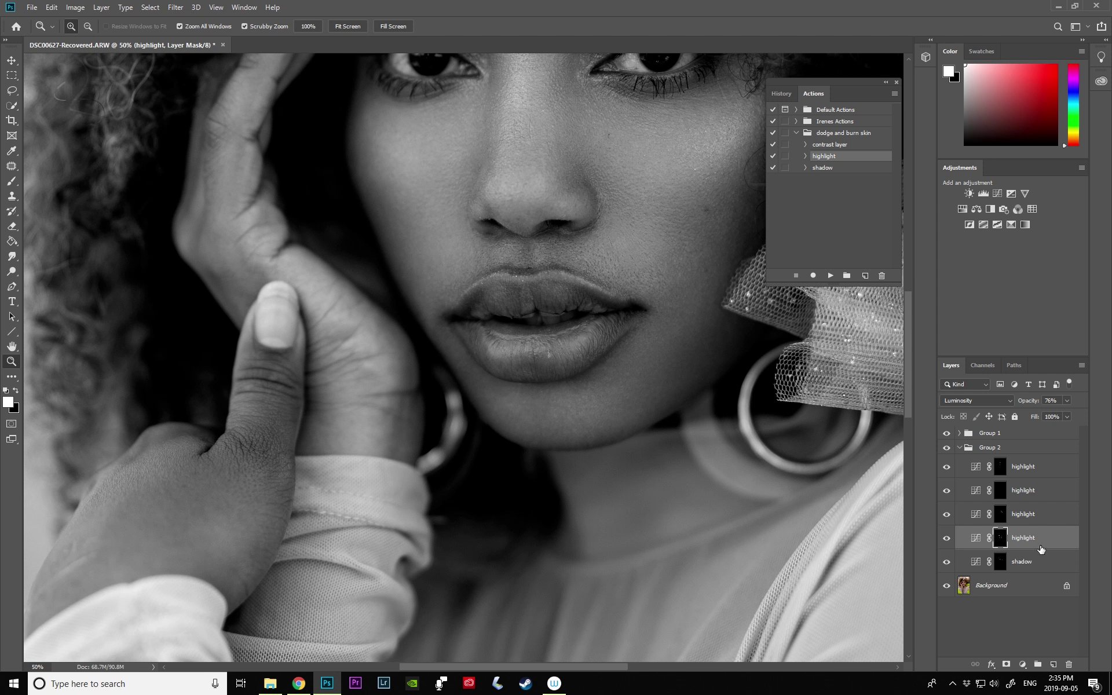
pyautogui.click(992, 586)
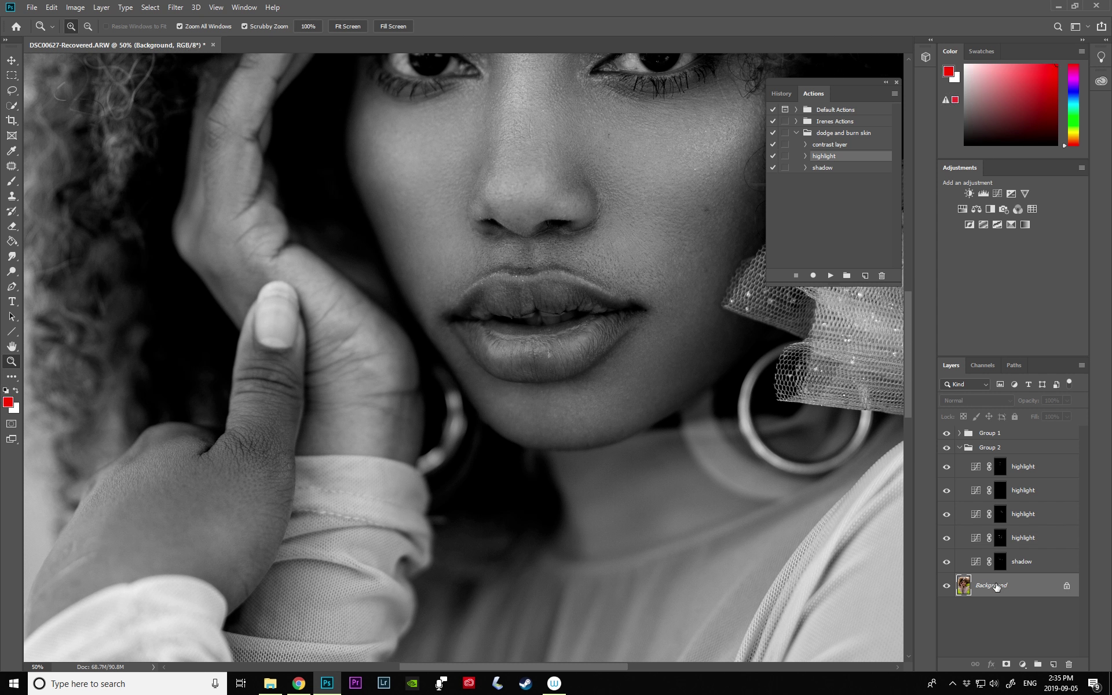
pyautogui.click(832, 272)
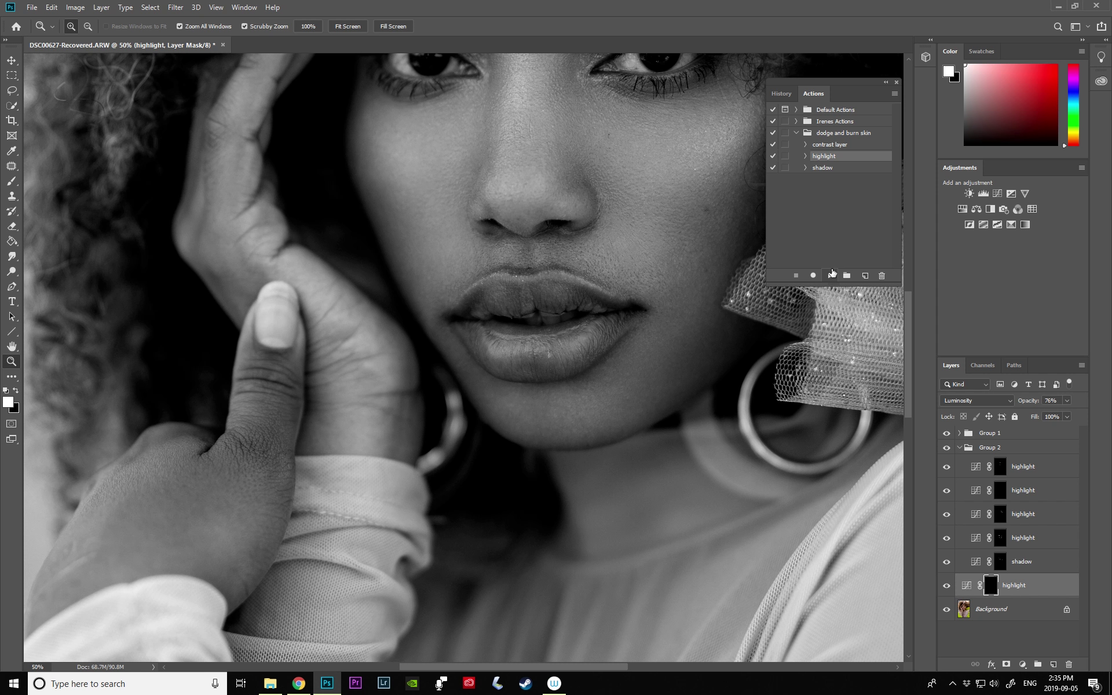
# - Dodge the dark spots on the lips on the new highlight mask with a small 20 px brush
pyautogui.click(11, 180)
pyautogui.press('[')
pyautogui.press('[')
pyautogui.press('[')
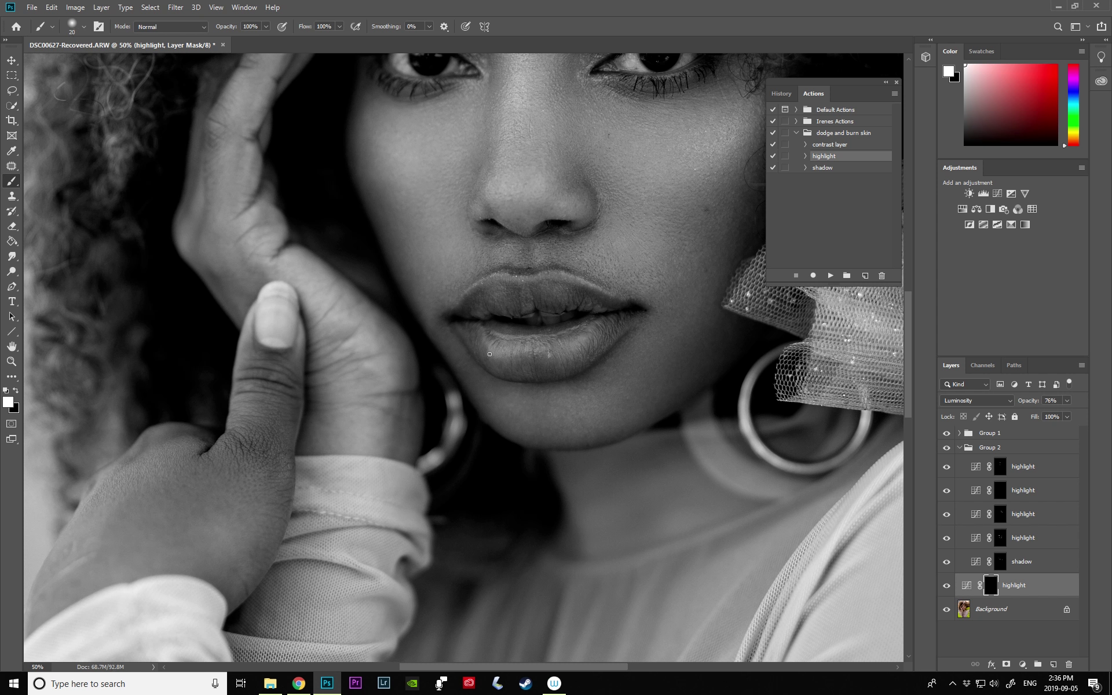
pyautogui.press('[')
# - Compare the lips in colour with the new highlight layer on and off, leaving the contrast group visible
pyautogui.click(947, 434)
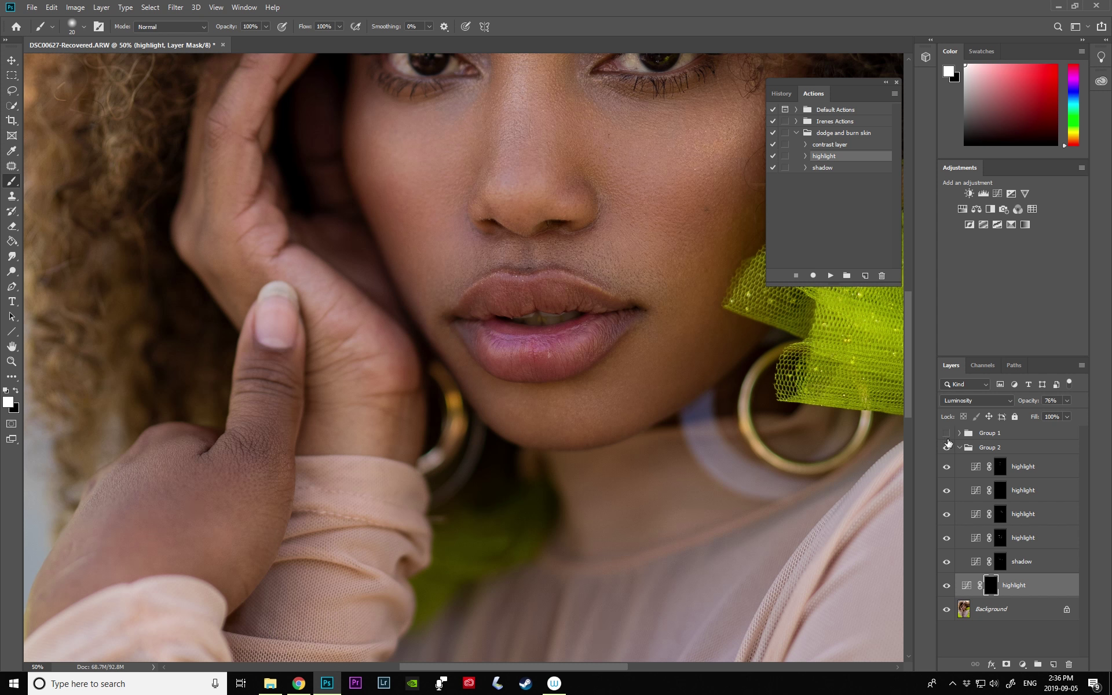
pyautogui.click(948, 434)
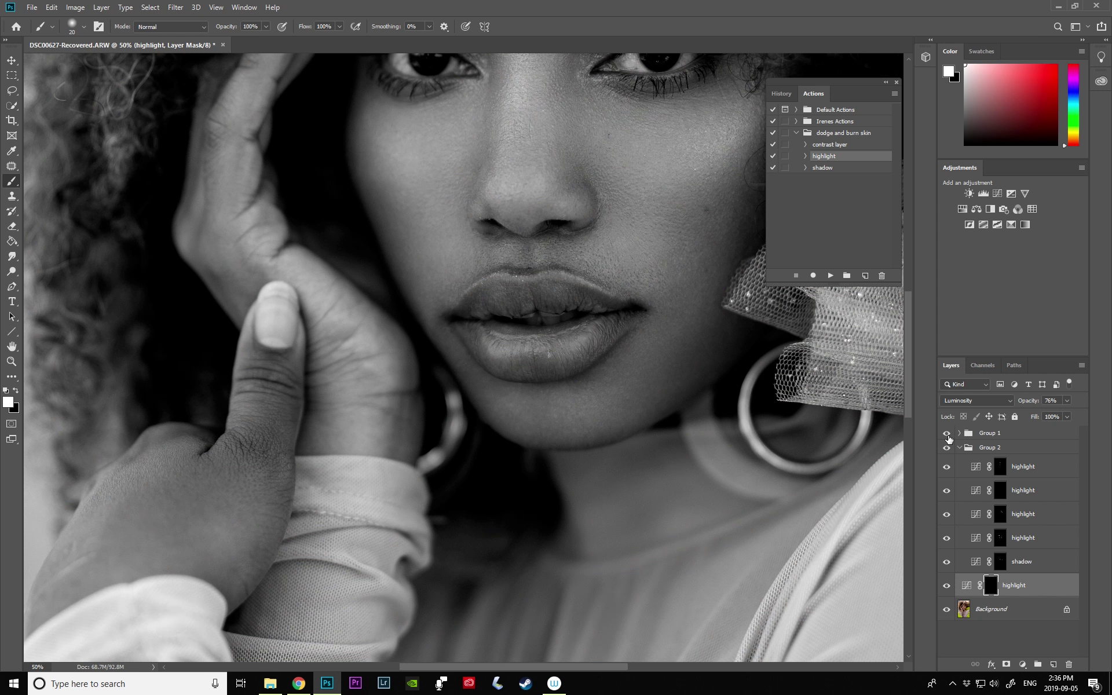
pyautogui.click(948, 436)
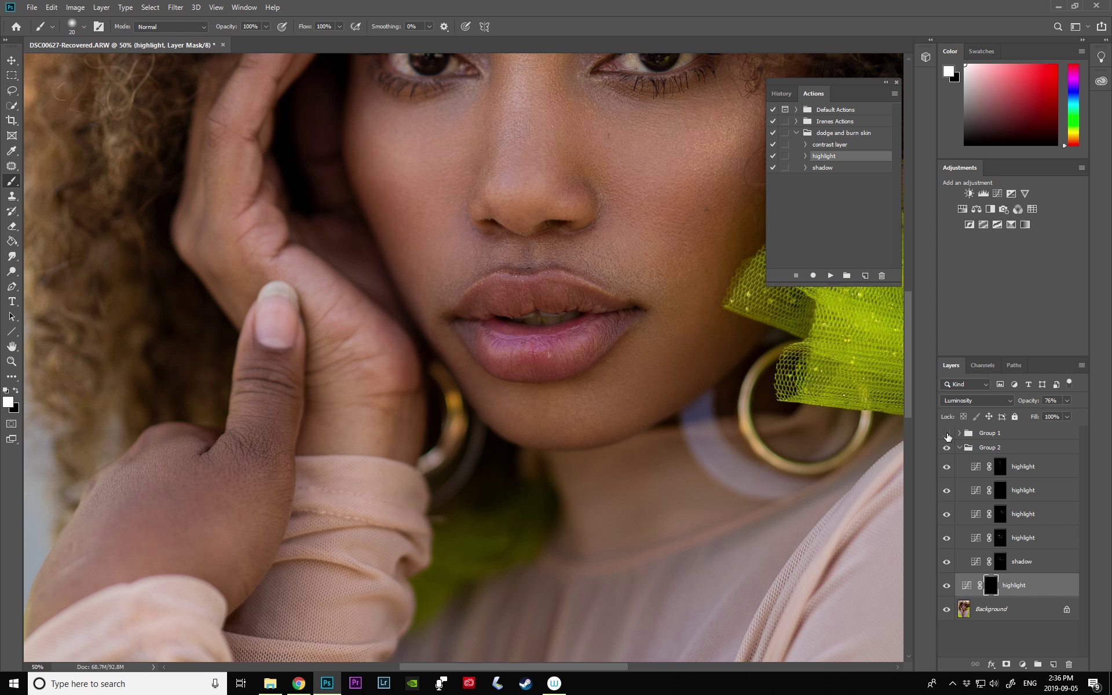
pyautogui.click(947, 587)
pyautogui.click(946, 586)
pyautogui.click(947, 434)
# - Run the shadow action above the Background layer and target its mask with white as the foreground colour
pyautogui.click(1007, 610)
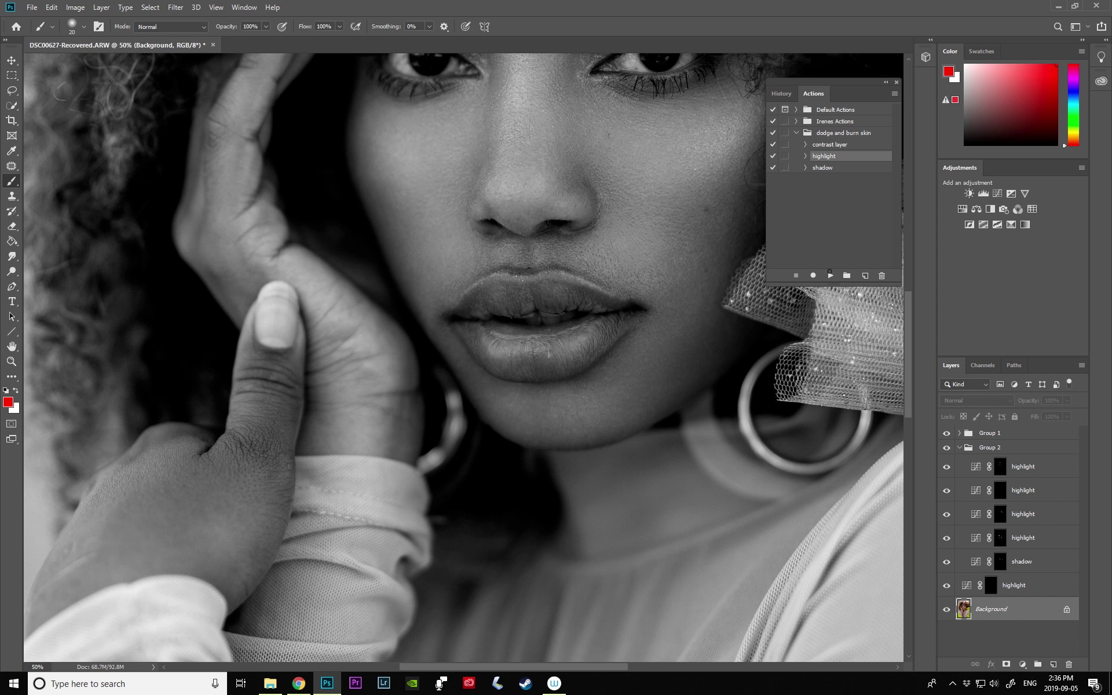
pyautogui.click(822, 167)
pyautogui.click(830, 275)
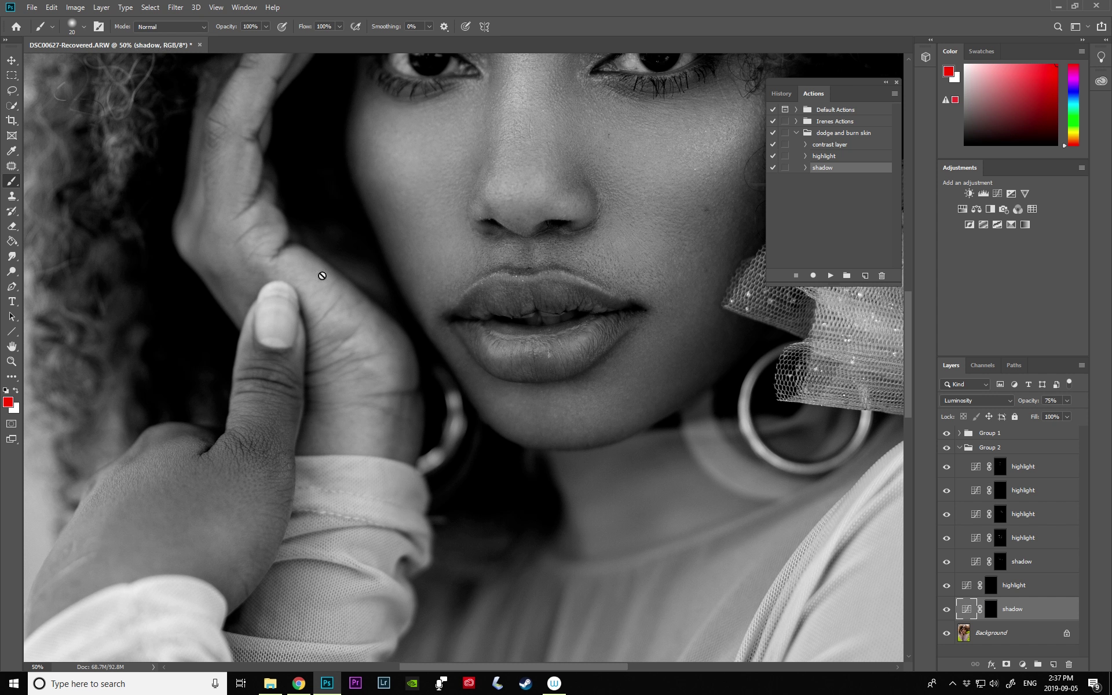
pyautogui.click(992, 609)
pyautogui.press('d')
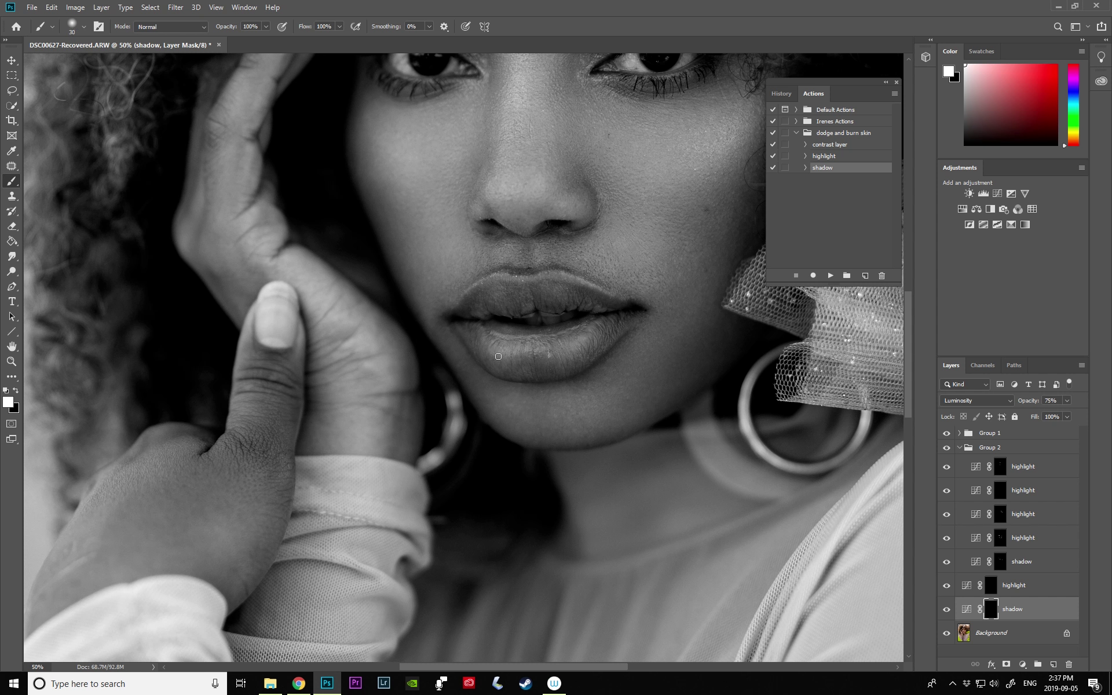
# - Burn the bright spots on the lower lip on the new shadow mask with a 30 to 35 px brush
pyautogui.moveTo(587, 344)
pyautogui.mouseDown()
pyautogui.moveTo(577, 346)
pyautogui.moveTo(585, 336)
pyautogui.mouseUp()
pyautogui.press(']')
pyautogui.press(']')
pyautogui.click(947, 609)
pyautogui.click(946, 609)
# - Create a layer group and move the lips' highlight and shadow layers into it
pyautogui.click(1038, 664)
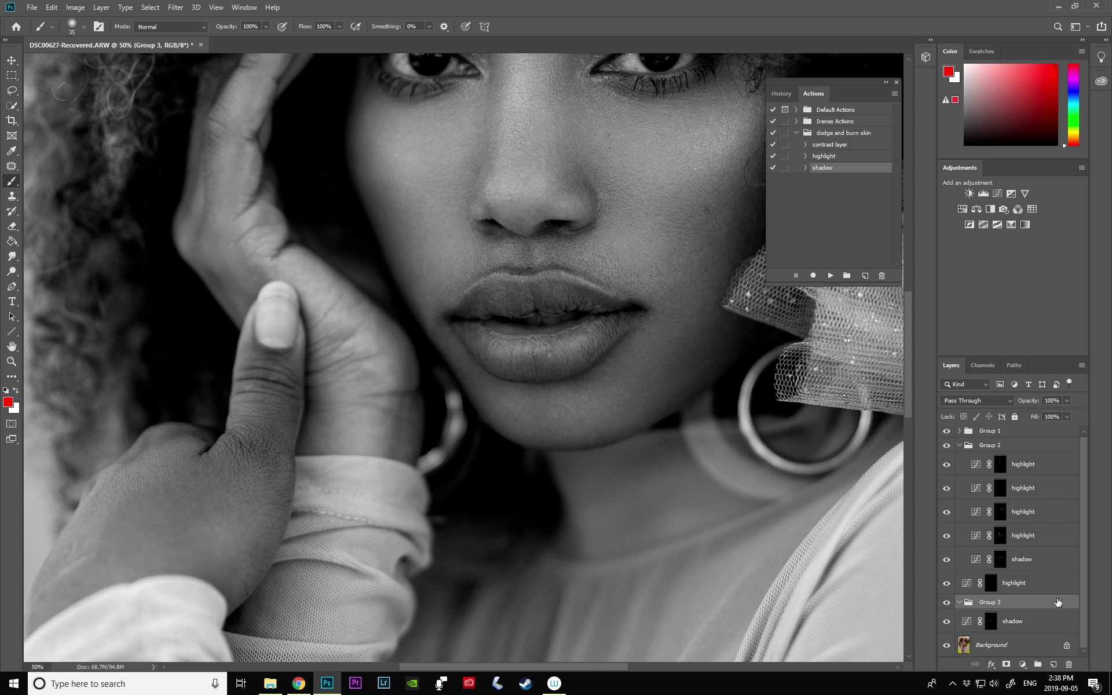
pyautogui.moveTo(1007, 586)
pyautogui.mouseDown()
pyautogui.moveTo(1013, 604)
pyautogui.moveTo(1005, 583)
pyautogui.moveTo(990, 583)
pyautogui.mouseUp()
pyautogui.click(948, 579)
pyautogui.click(948, 580)
# - Hide the contrast group and compare the lips in colour with the new lip group on and off
pyautogui.click(947, 432)
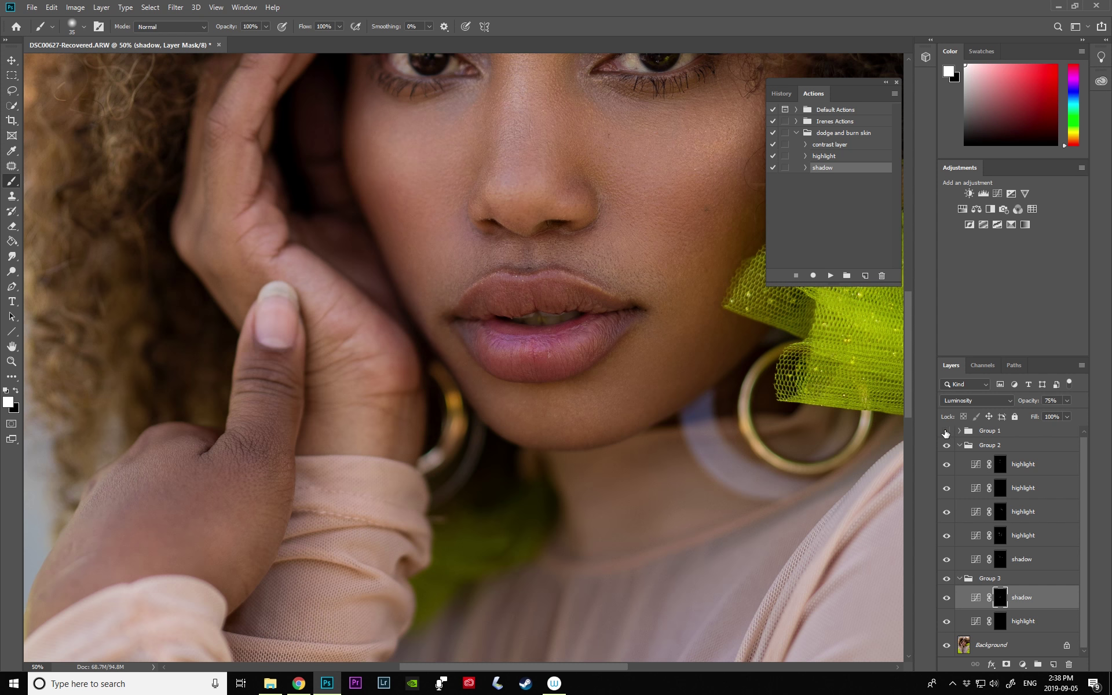
pyautogui.click(947, 580)
pyautogui.click(947, 581)
pyautogui.click(947, 581)
pyautogui.click(946, 581)
pyautogui.click(946, 582)
pyautogui.click(946, 581)
pyautogui.click(947, 581)
pyautogui.click(946, 581)
# - Show the contrast group and even out the raised hand and wrist on the lip group's shadow and highlight masks
pyautogui.moveTo(614, 668); pyautogui.dragTo(588, 669)
pyautogui.moveTo(906, 357); pyautogui.dragTo(912, 350)
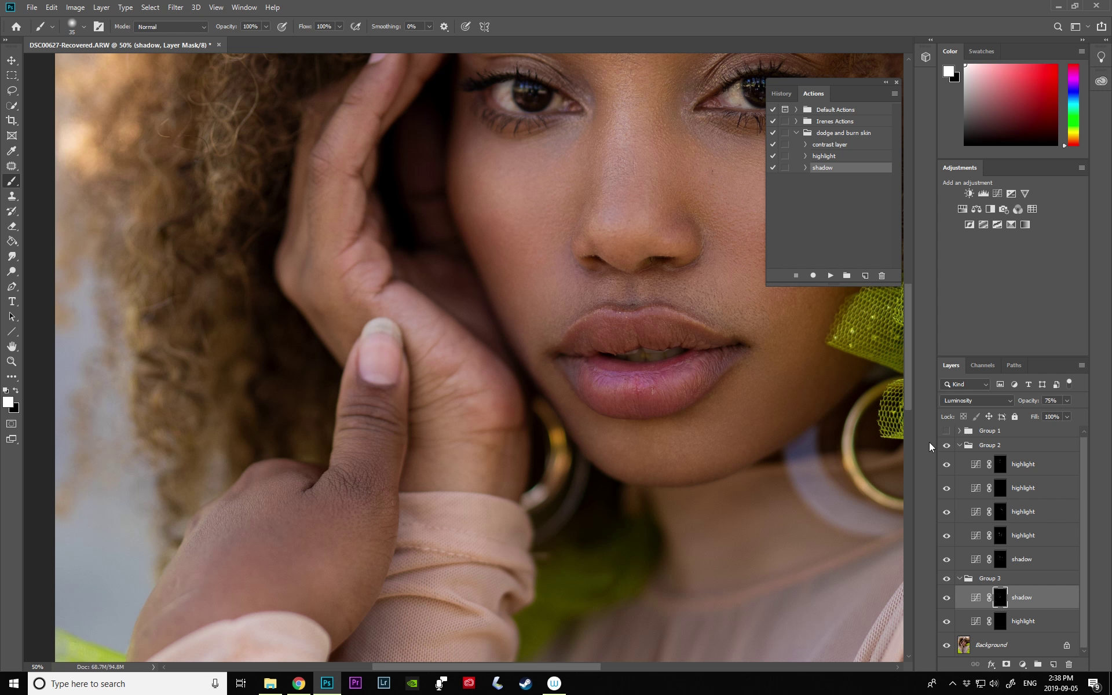
pyautogui.click(947, 432)
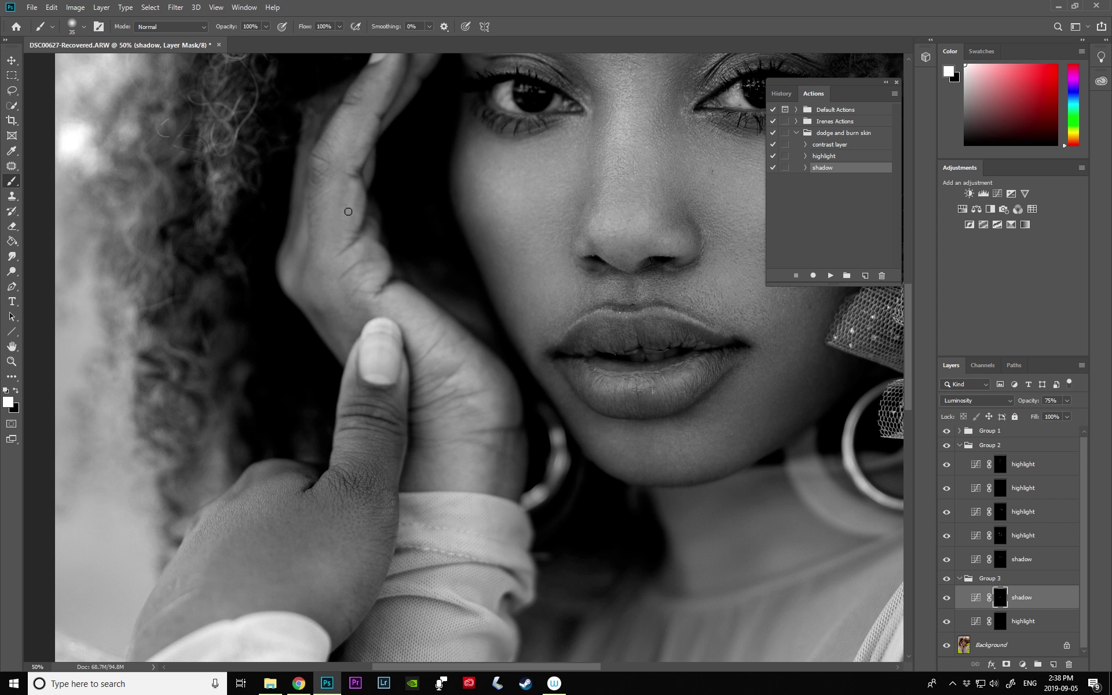
pyautogui.press(']')
pyautogui.press(']')
pyautogui.press(']')
pyautogui.press('[')
pyautogui.press('[')
pyautogui.press('[')
pyautogui.hotkey('alt', '[')
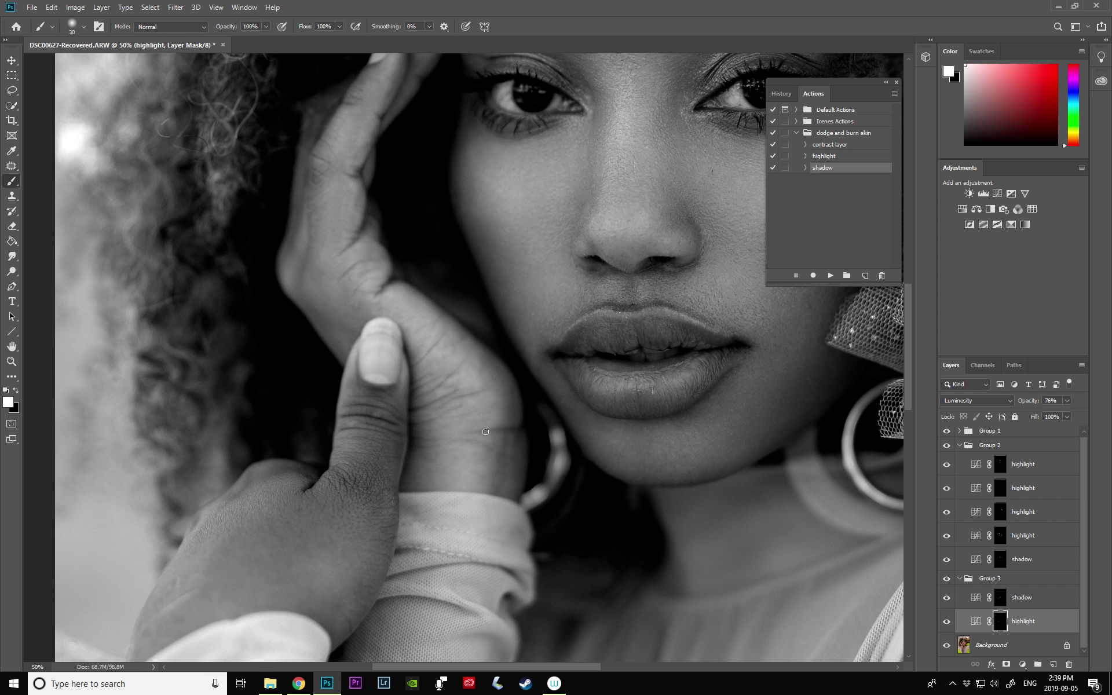
# - Compare the hand in colour with the lip group's highlight and shadow layers on and off, leaving the contrast group visible
pyautogui.click(947, 431)
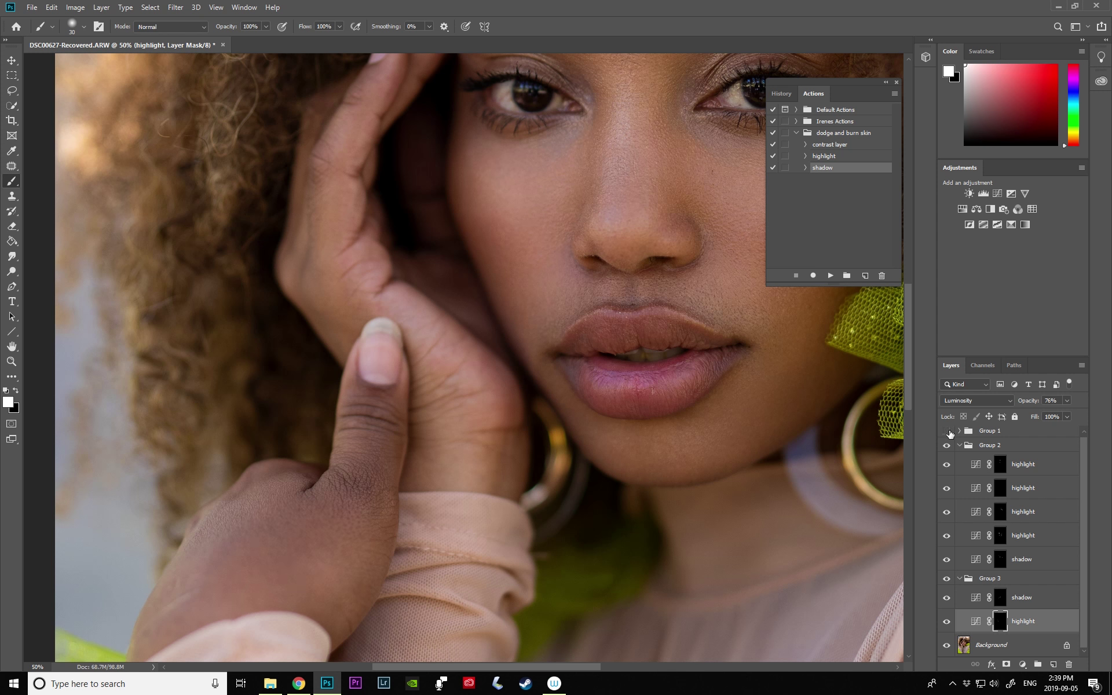
pyautogui.click(946, 622)
pyautogui.click(947, 621)
pyautogui.click(948, 598)
pyautogui.click(947, 598)
pyautogui.click(948, 431)
# - Dodge the dark areas of the lower hand on the lip group's highlight mask, varying the brush size
pyautogui.moveTo(520, 667); pyautogui.dragTo(481, 667)
pyautogui.scroll(-3, 779, 391)
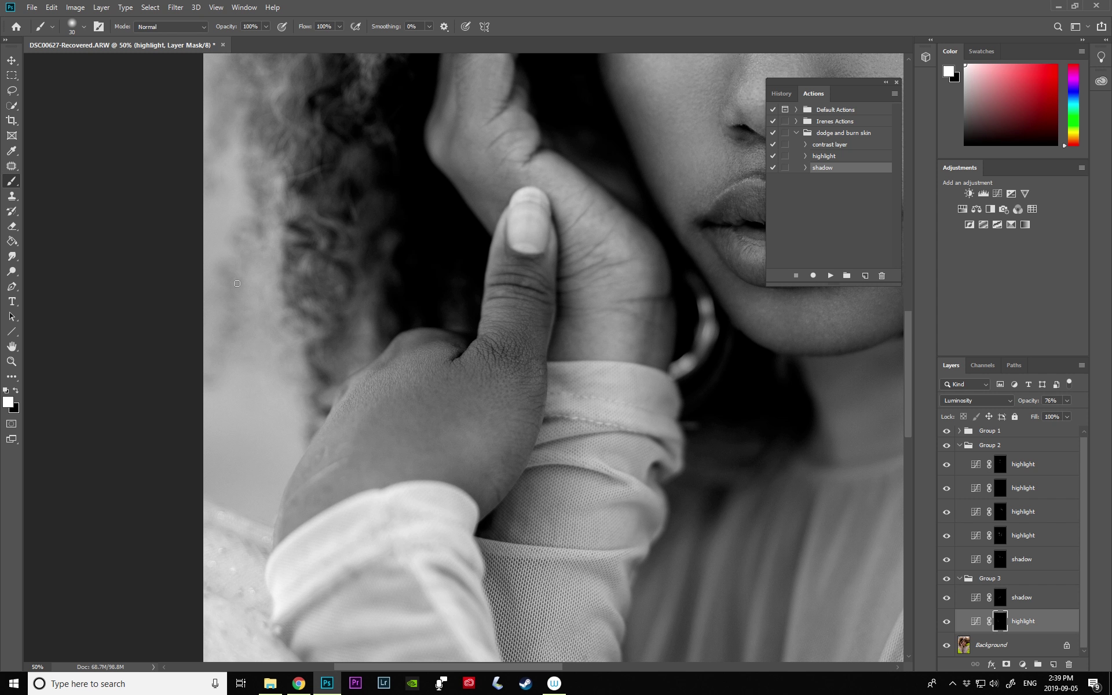
pyautogui.press(']')
pyautogui.press(']')
pyautogui.press(']')
pyautogui.press(']')
pyautogui.press(']')
pyautogui.press(']')
pyautogui.press('[')
pyautogui.press('[')
pyautogui.press('[')
pyautogui.press('[')
pyautogui.press('[')
pyautogui.press('[')
# - Burn broader hand areas on the lip group's shadow mask with an 80 px brush, and nest that group inside the dodge-and-burn group
pyautogui.click(1032, 599)
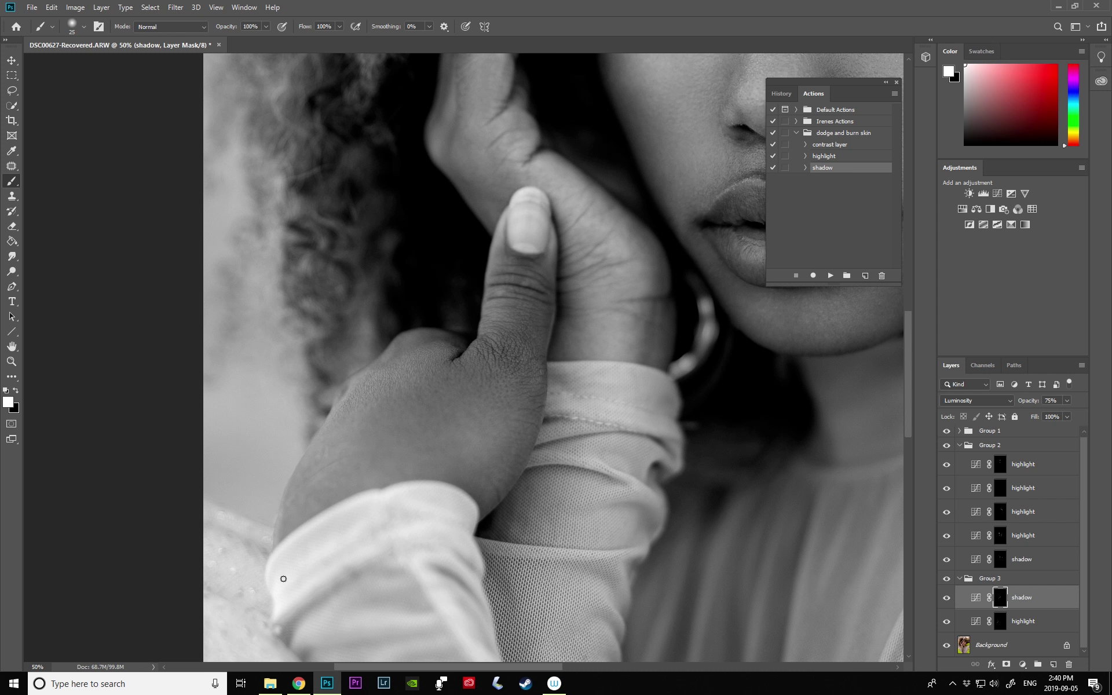
pyautogui.click(13, 364)
pyautogui.keyDown('alt'); pyautogui.click(710, 452); pyautogui.keyUp('alt')
pyautogui.keyDown('alt'); pyautogui.click(711, 452); pyautogui.keyUp('alt')
pyautogui.keyDown('alt'); pyautogui.click(711, 452); pyautogui.keyUp('alt')
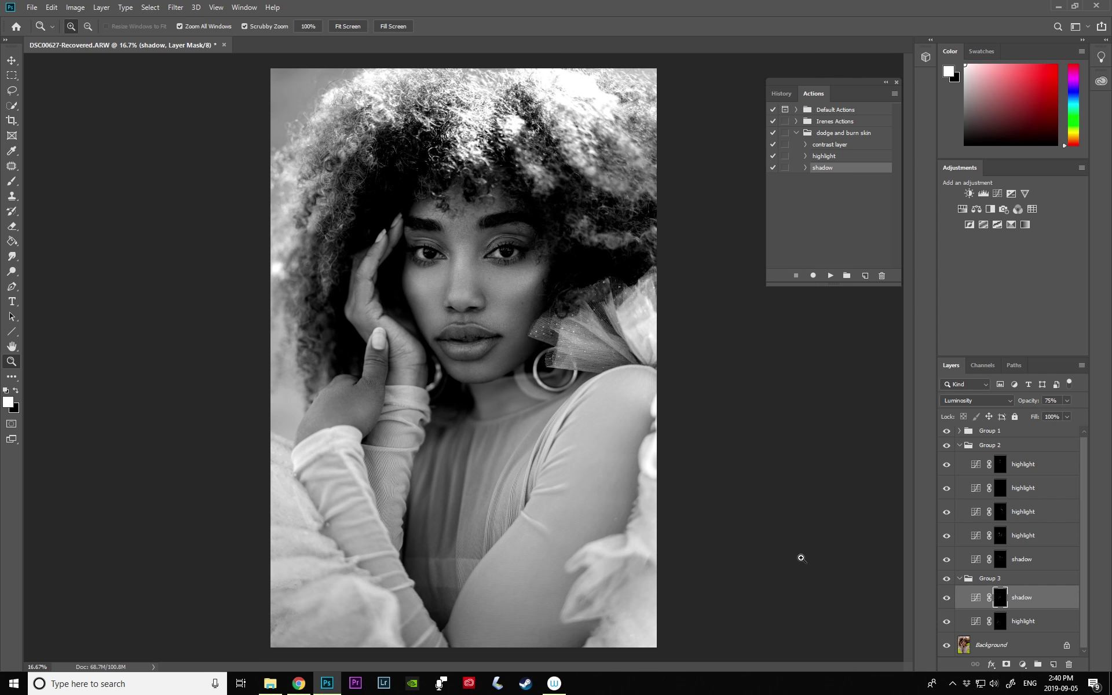
pyautogui.press('b')
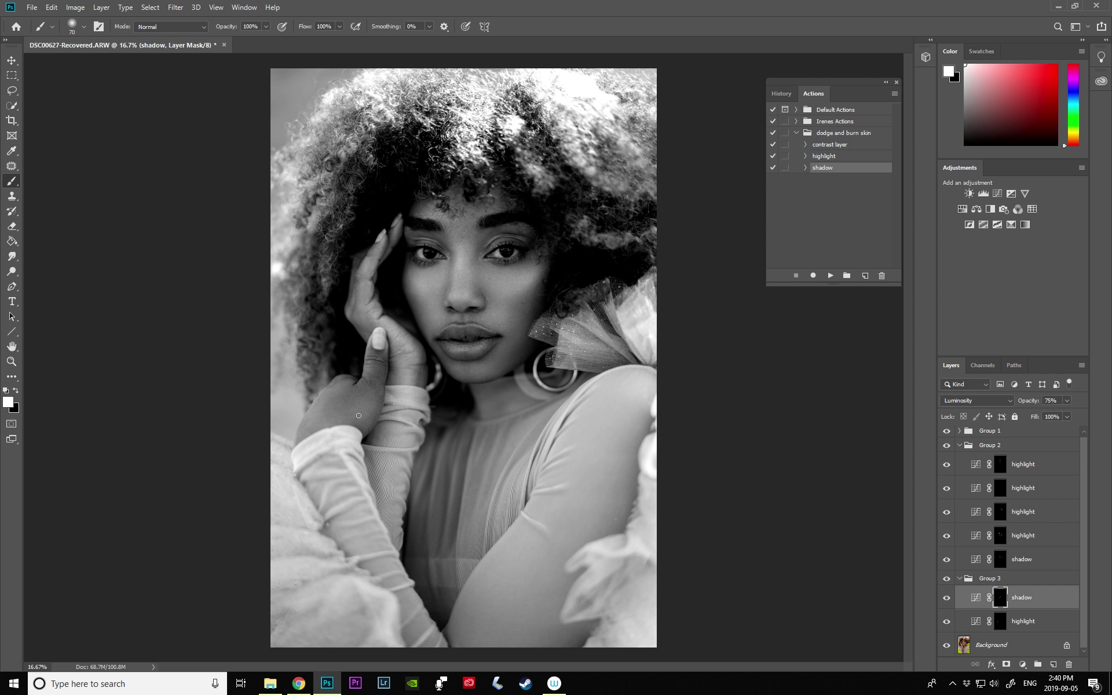
pyautogui.press(']')
# - Hide the contrast group and compare the whole portrait with the combined dodge-and-burn group on and off
pyautogui.click(946, 431)
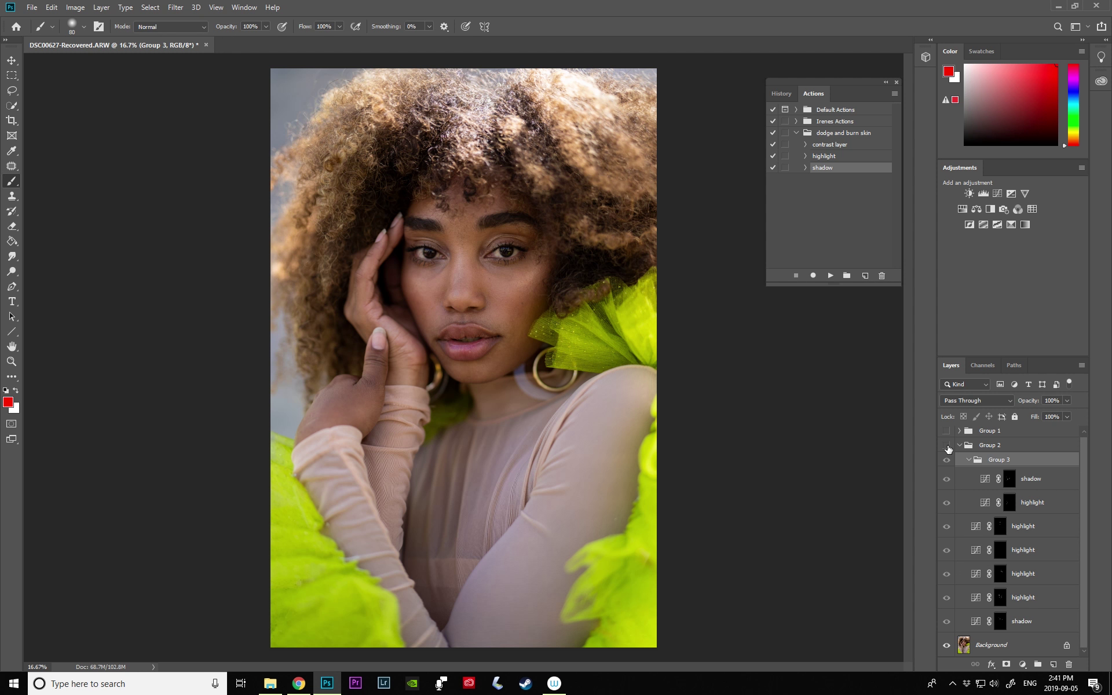
pyautogui.click(948, 446)
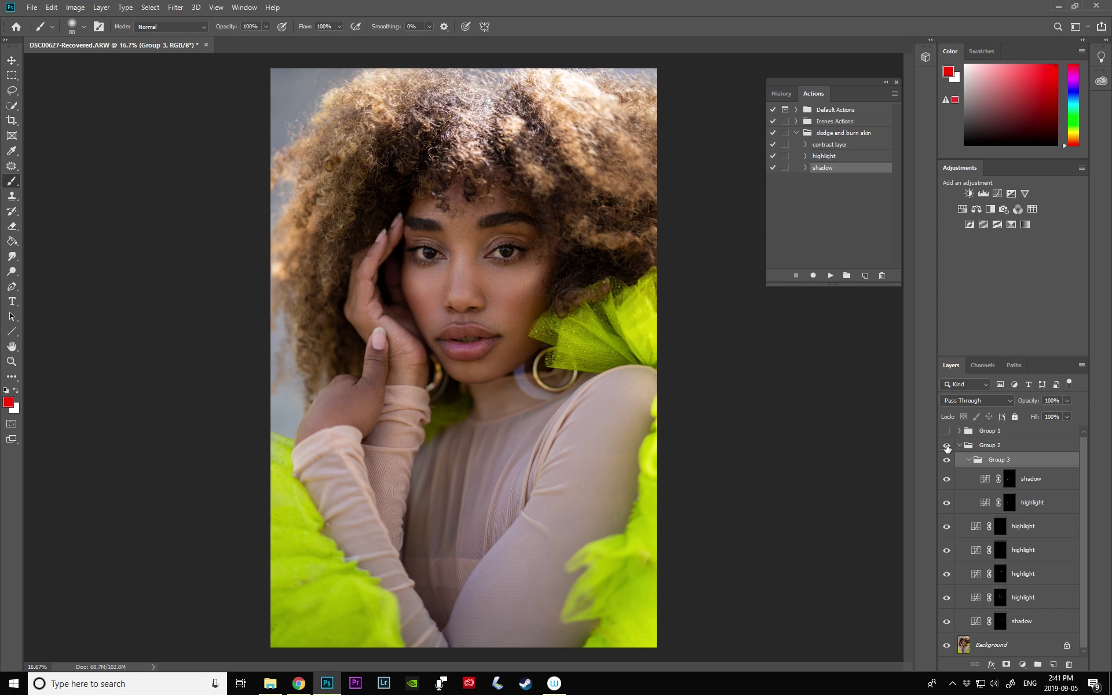
pyautogui.click(948, 446)
pyautogui.click(947, 446)
pyautogui.click(947, 446)
pyautogui.click(947, 446)
pyautogui.click(948, 446)
pyautogui.click(948, 446)
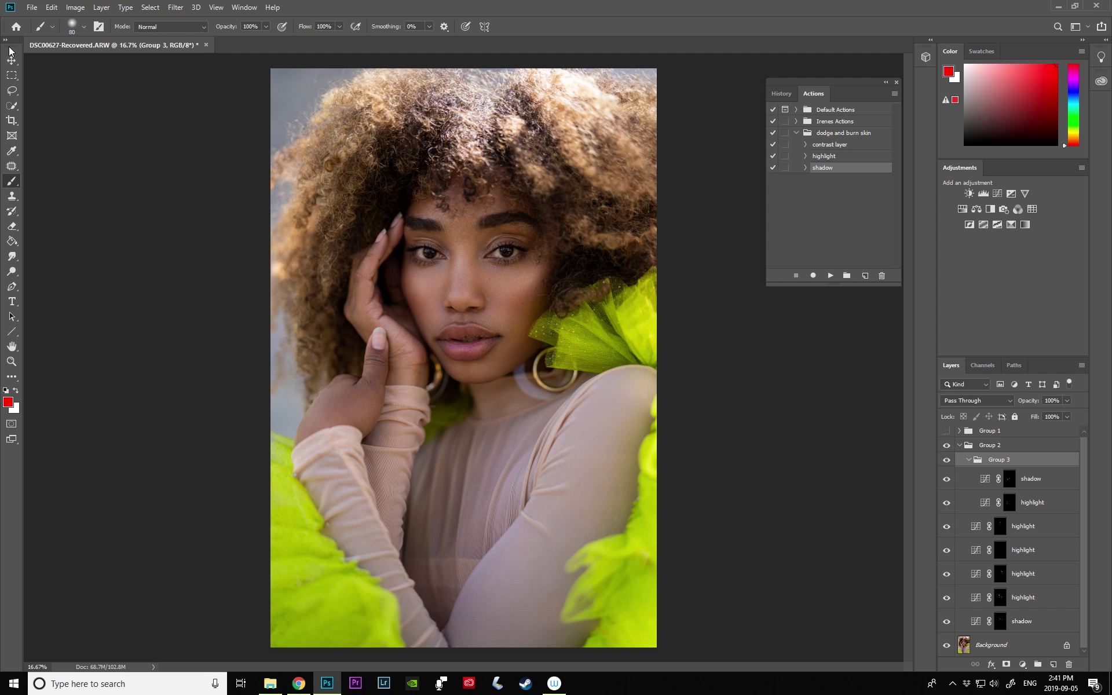
# - Compare the face and hands at 25% zoom with the dodge-and-burn group on and off
pyautogui.click(11, 361)
pyautogui.click(377, 204)
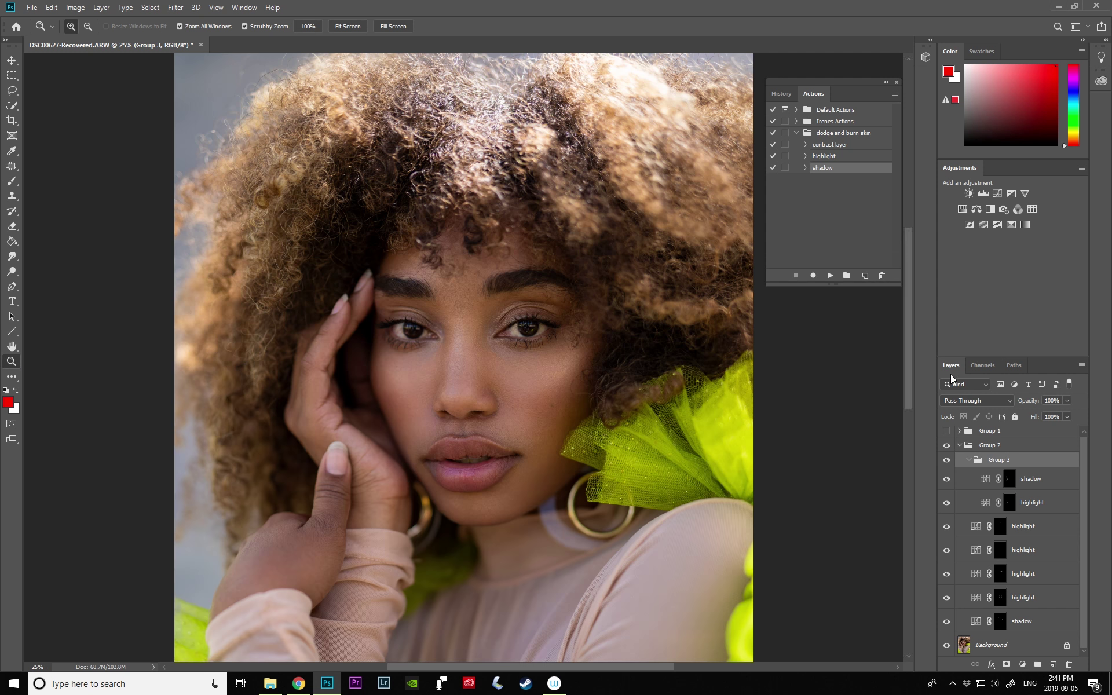
pyautogui.moveTo(908, 338); pyautogui.dragTo(904, 365)
pyautogui.click(948, 446)
pyautogui.click(947, 445)
pyautogui.click(947, 446)
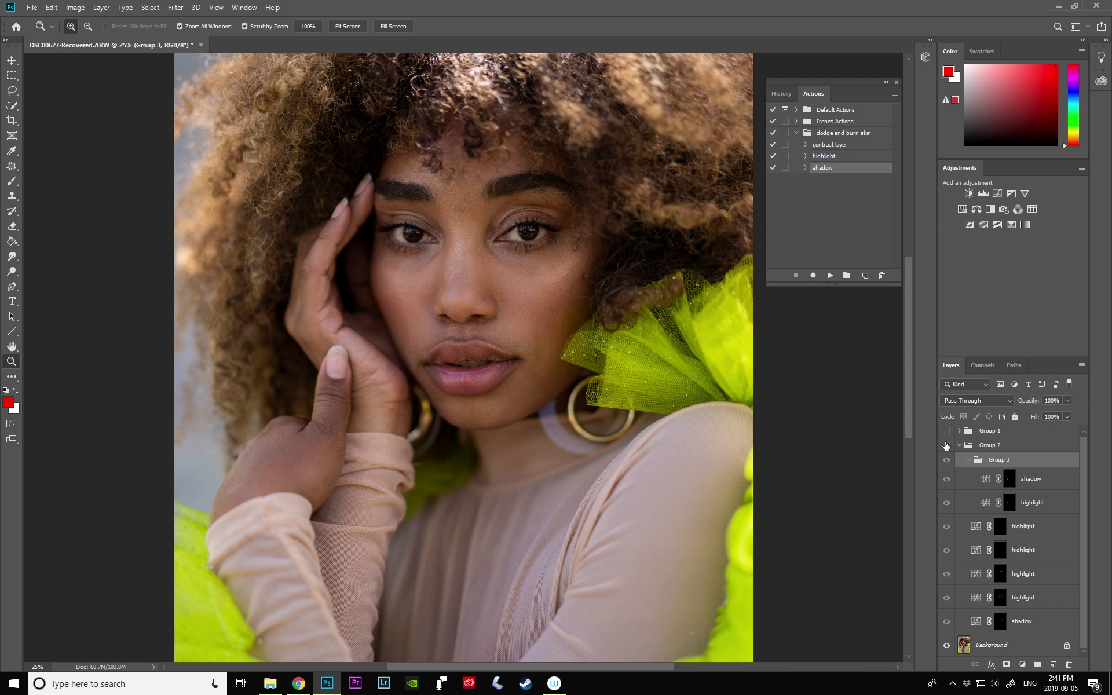
pyautogui.click(946, 446)
pyautogui.click(947, 445)
pyautogui.click(947, 445)
pyautogui.click(946, 445)
pyautogui.click(946, 446)
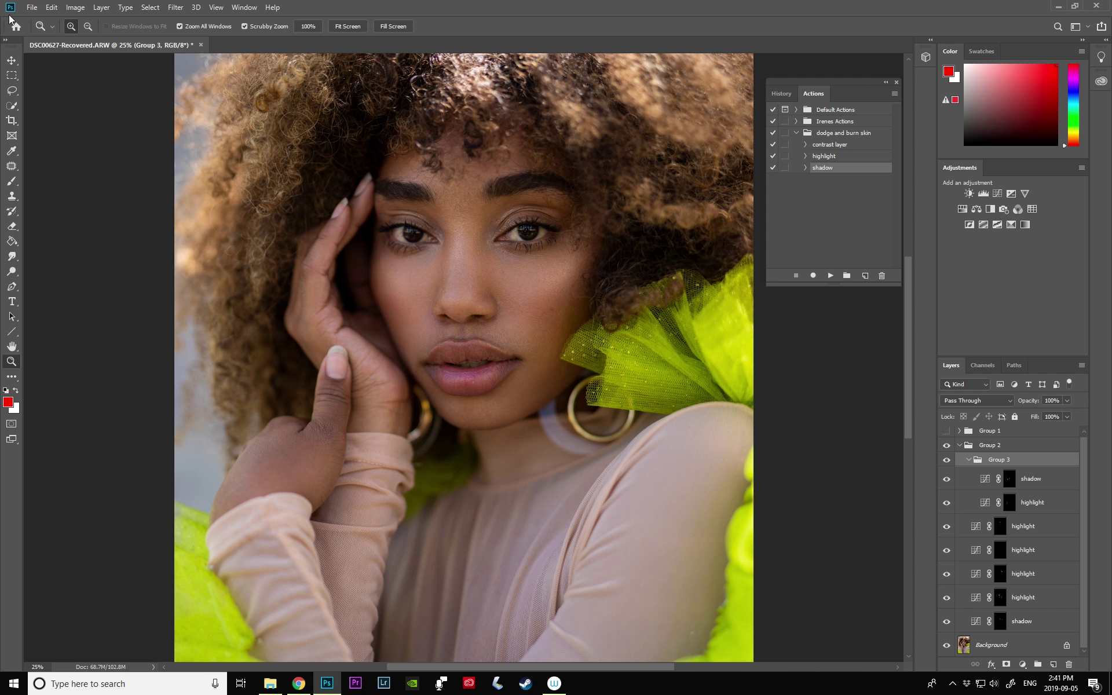
# - Compare the face at 33.3% zoom with the dodge-and-burn group on and off, leaving the group visible
pyautogui.click(497, 304)
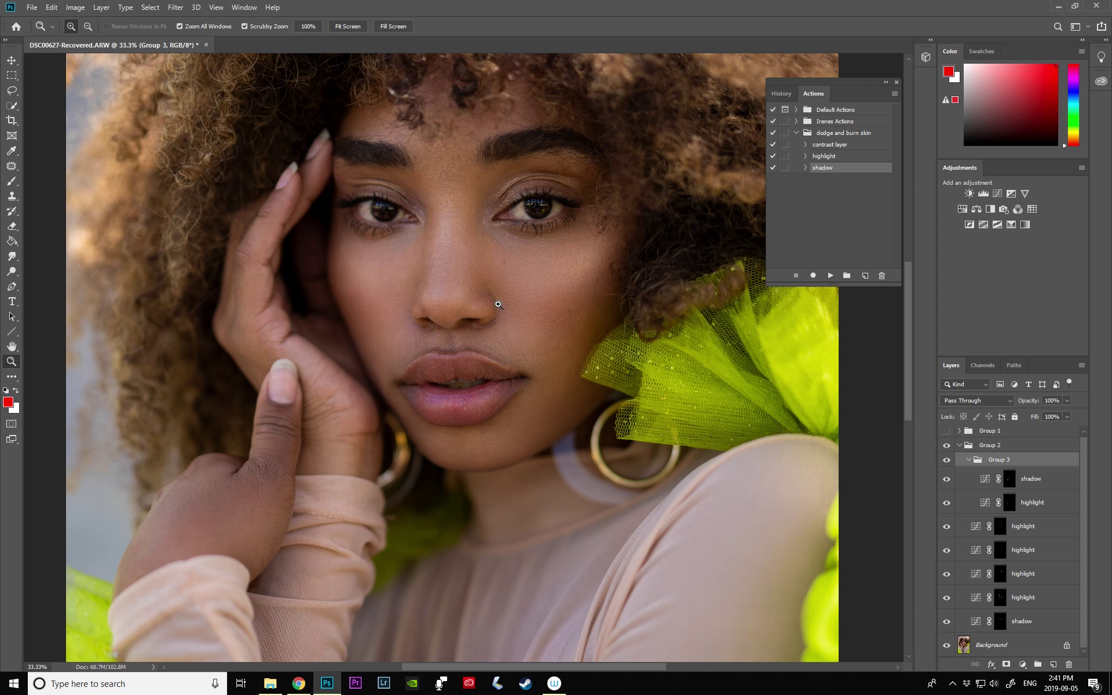
pyautogui.click(947, 446)
pyautogui.click(946, 446)
pyautogui.click(947, 445)
pyautogui.click(946, 445)
# - Zoom out to the whole portrait, collapse the dodge-and-burn group, and check the image with it on and off
pyautogui.click(88, 26)
pyautogui.click(442, 387)
pyautogui.click(450, 430)
pyautogui.moveTo(909, 302)
pyautogui.mouseDown()
pyautogui.moveTo(909, 350)
pyautogui.moveTo(912, 327)
pyautogui.mouseUp()
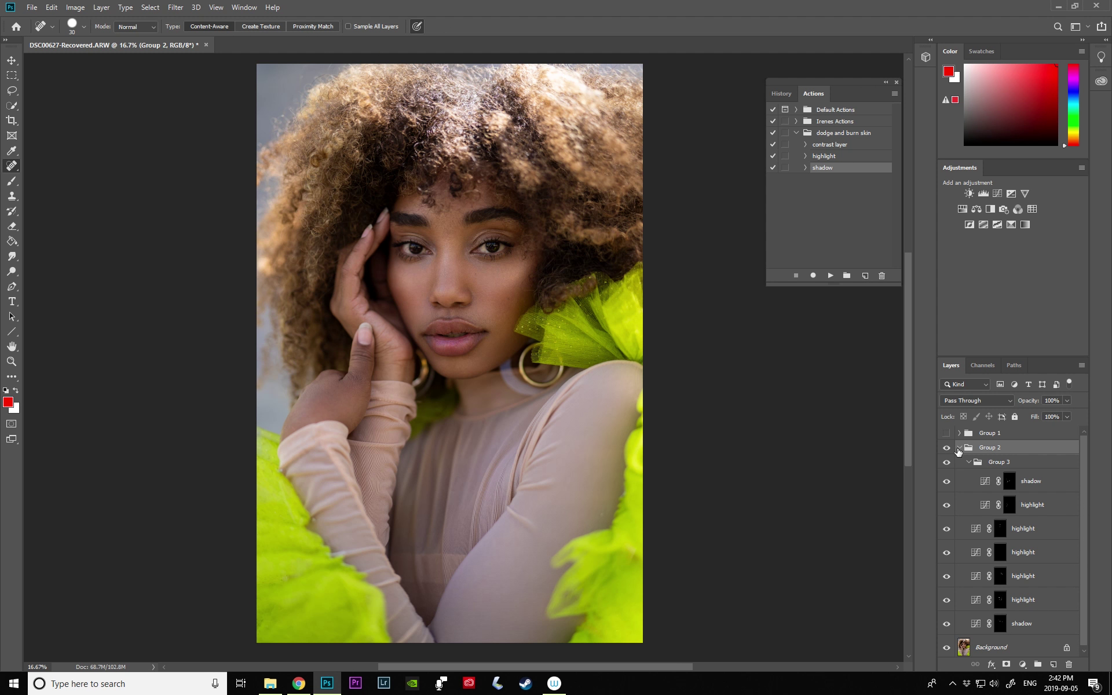
pyautogui.click(960, 448)
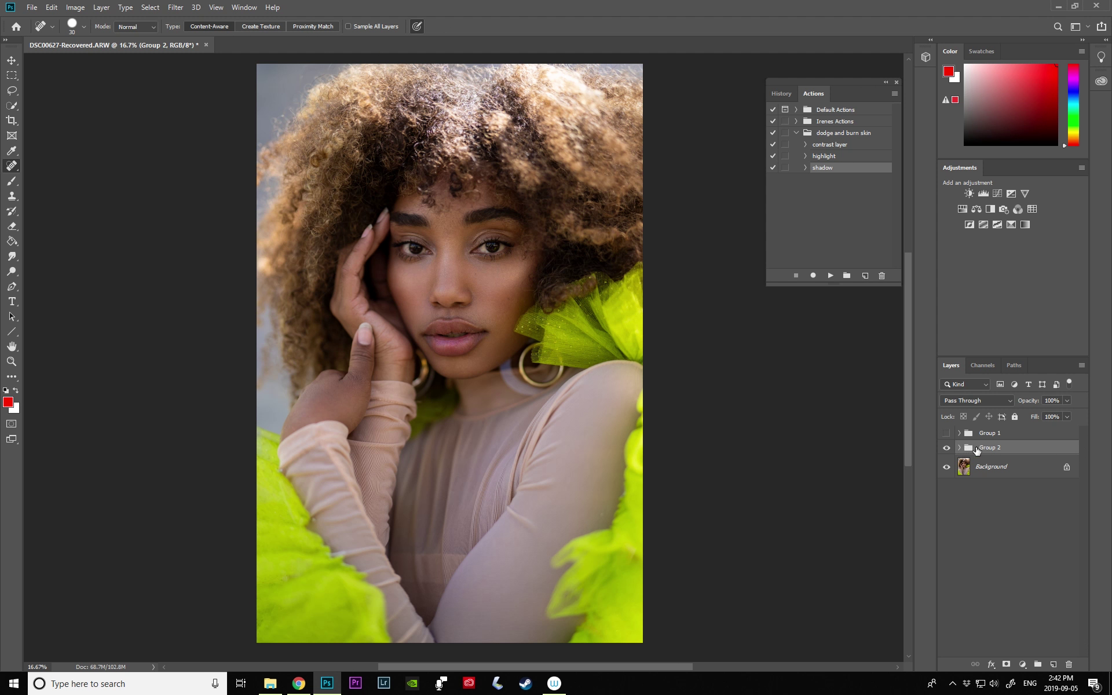
pyautogui.click(947, 448)
pyautogui.click(946, 449)
# - Check the contrast group's effect once more and delete the group
pyautogui.click(947, 433)
pyautogui.click(947, 434)
pyautogui.moveTo(979, 433); pyautogui.dragTo(1068, 665)
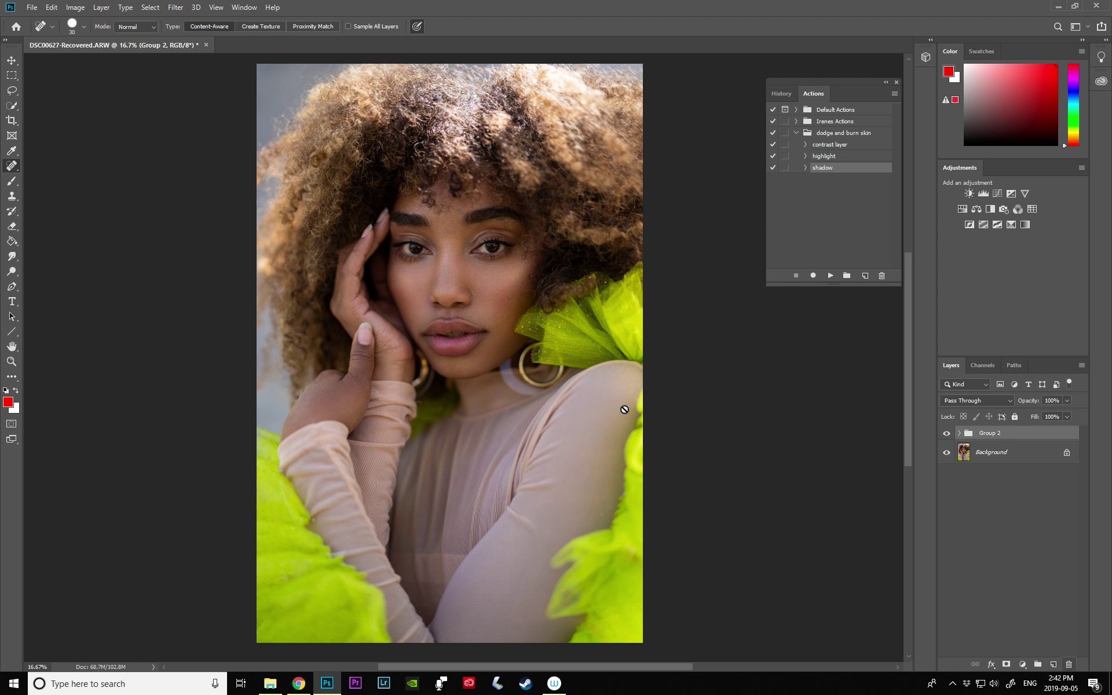
# - Mark the under-eye and mouth areas with red strokes on a temporary layer above the background, and delete that layer
pyautogui.click(11, 362)
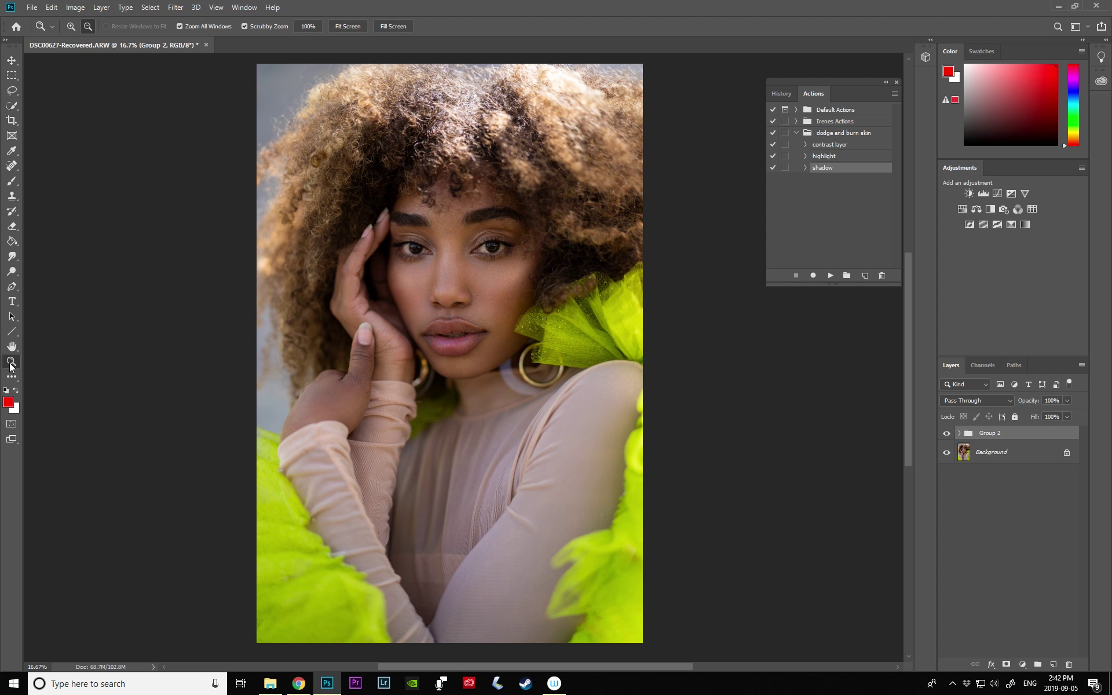
pyautogui.click(404, 247)
pyautogui.click(452, 322)
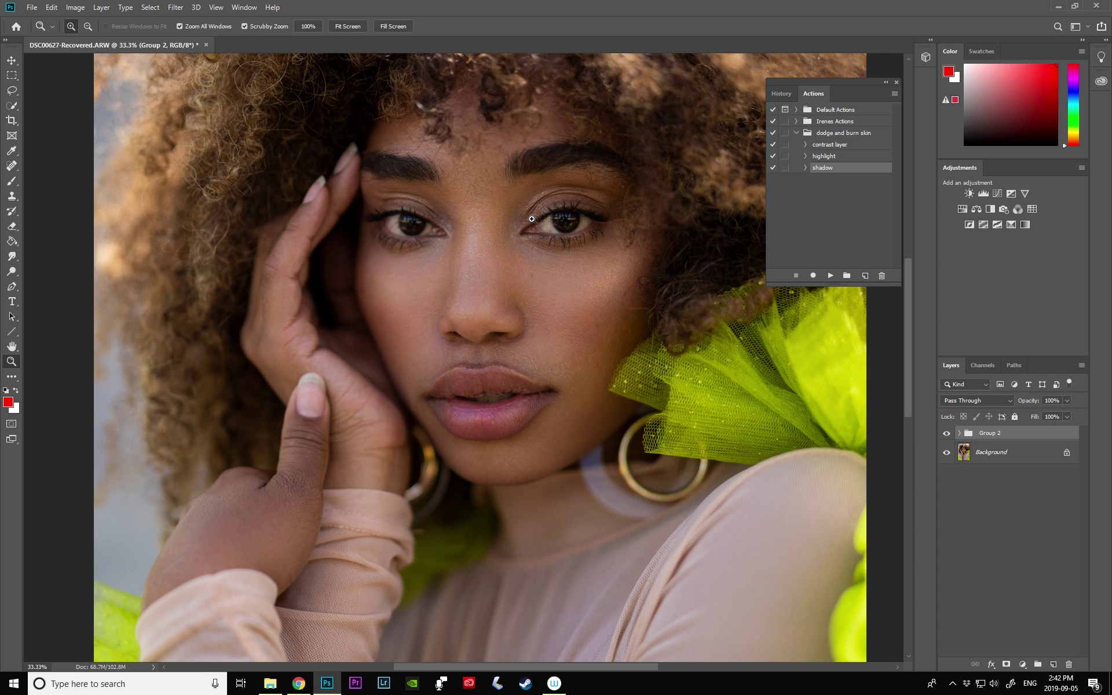
pyautogui.click(465, 348)
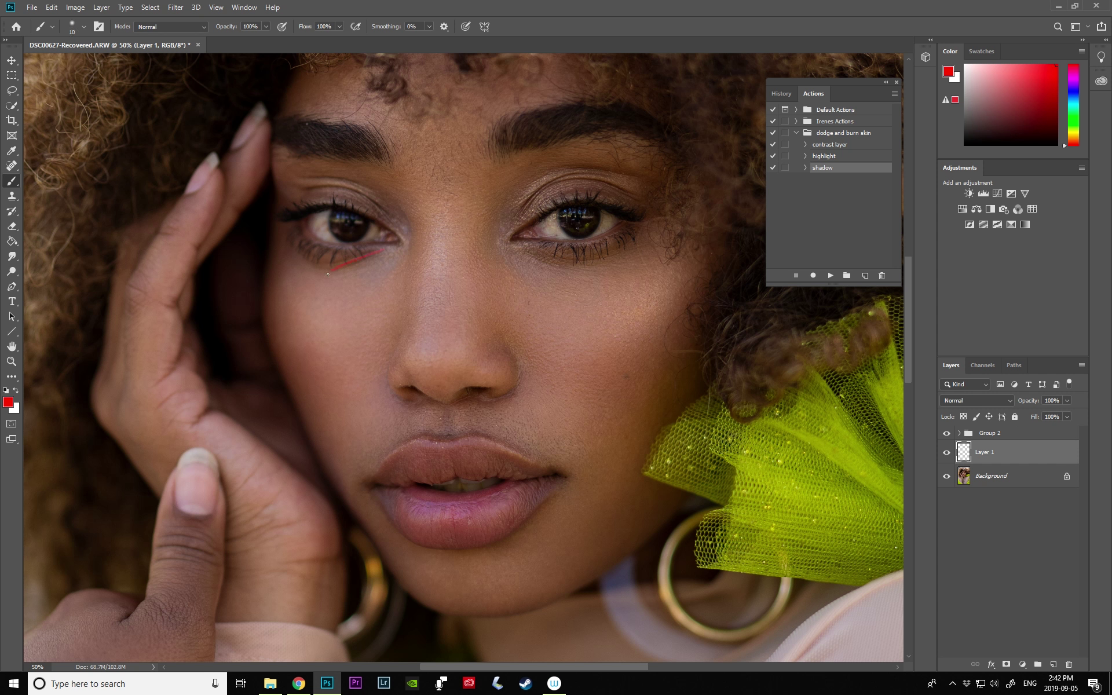
pyautogui.moveTo(327, 274)
pyautogui.mouseDown()
pyautogui.moveTo(349, 300)
pyautogui.moveTo(401, 268)
pyautogui.mouseUp()
pyautogui.moveTo(502, 268); pyautogui.dragTo(579, 281)
pyautogui.moveTo(370, 459); pyautogui.dragTo(458, 387)
pyautogui.click(948, 452)
pyautogui.moveTo(994, 454); pyautogui.dragTo(1069, 664)
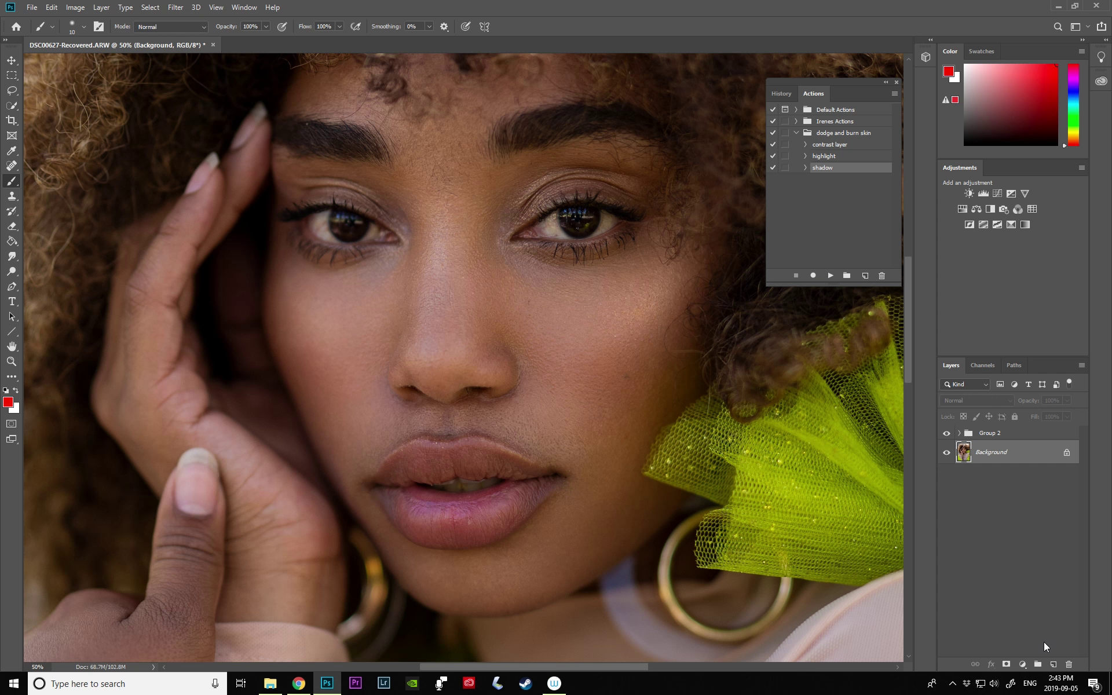
# - Add a new layer directly above the background and set its blend mode to Color
pyautogui.click(1053, 664)
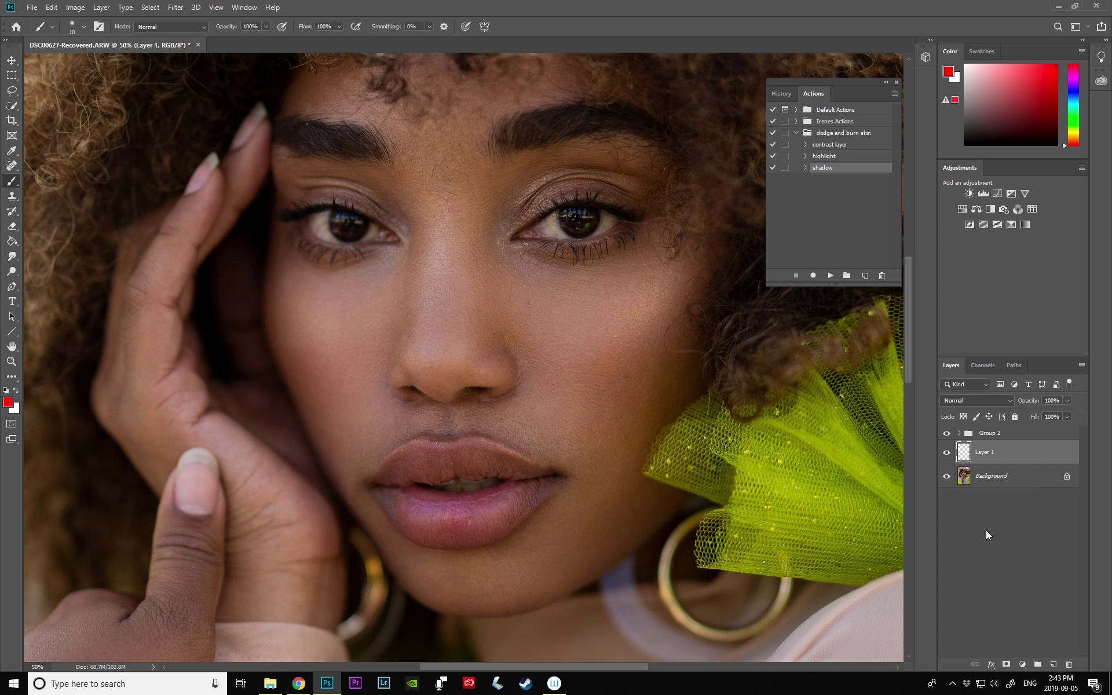
pyautogui.click(971, 401)
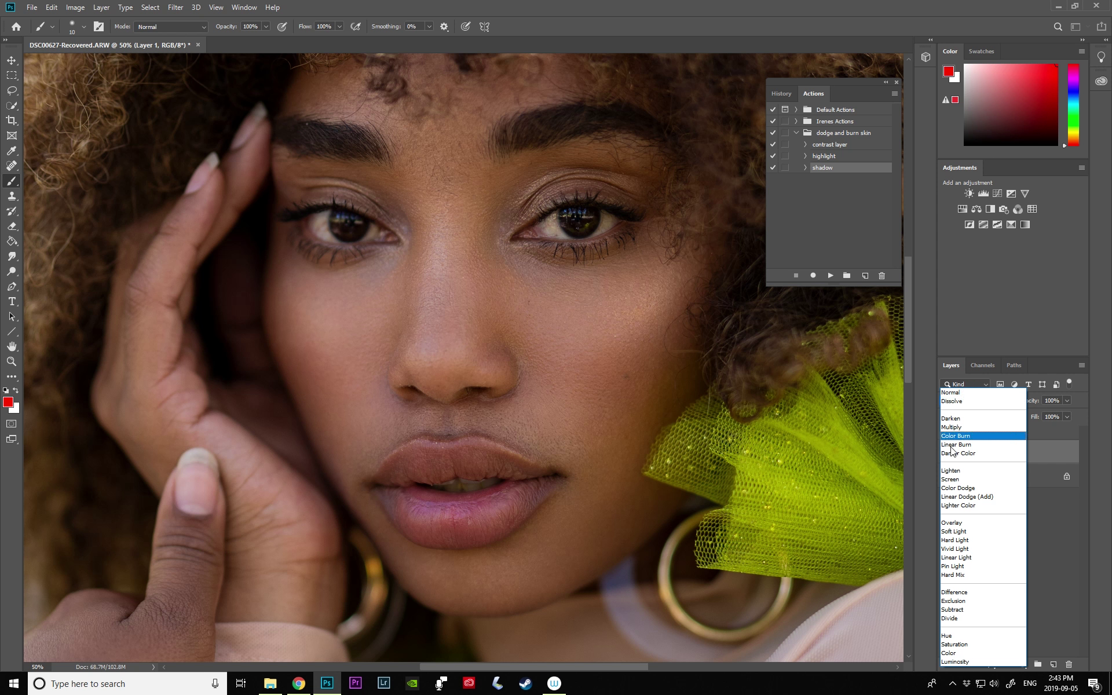
pyautogui.click(950, 653)
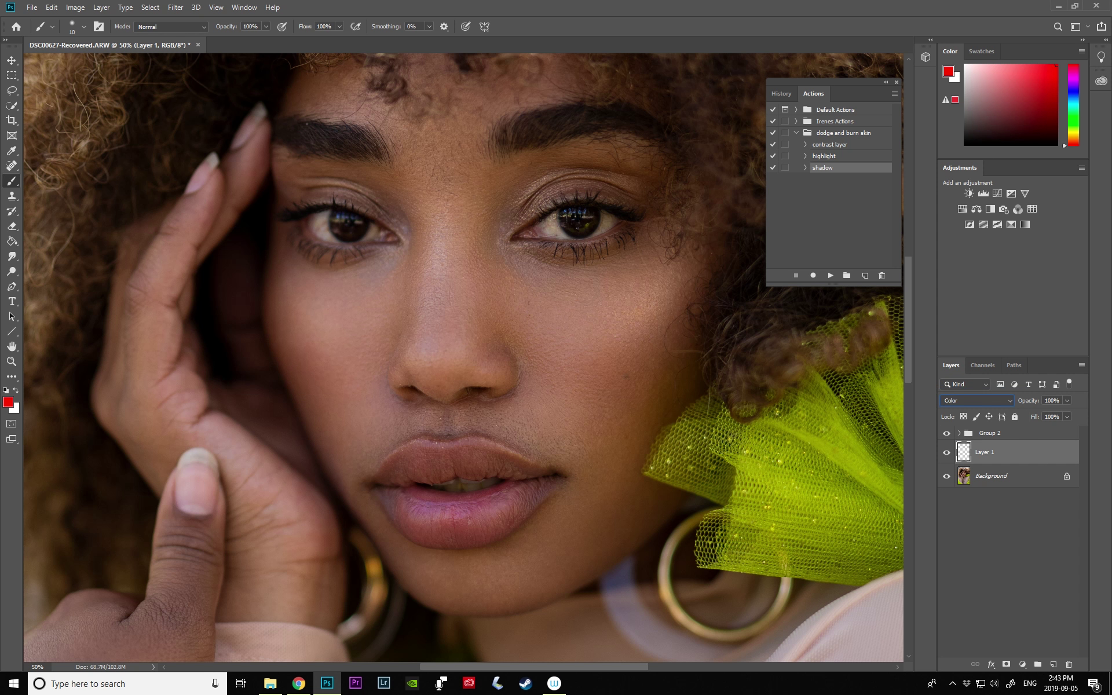
# - Sample the cheek's skin tone and paint it under the eye nearer the green bow with a brush about 80 px wide
pyautogui.click(12, 150)
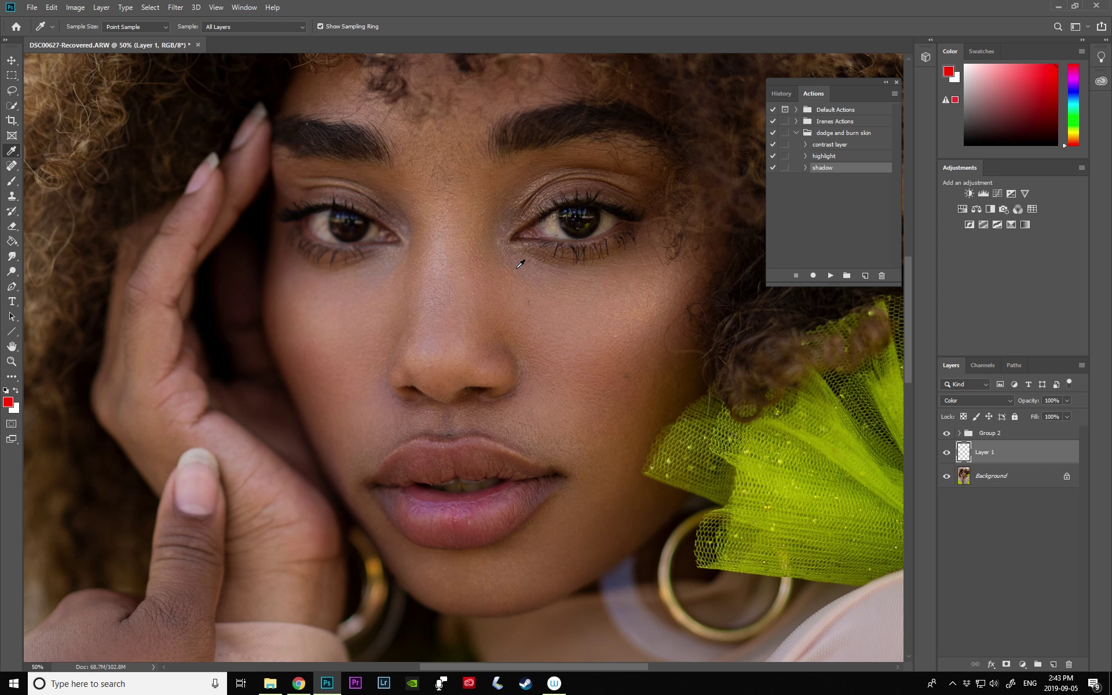
pyautogui.click(549, 297)
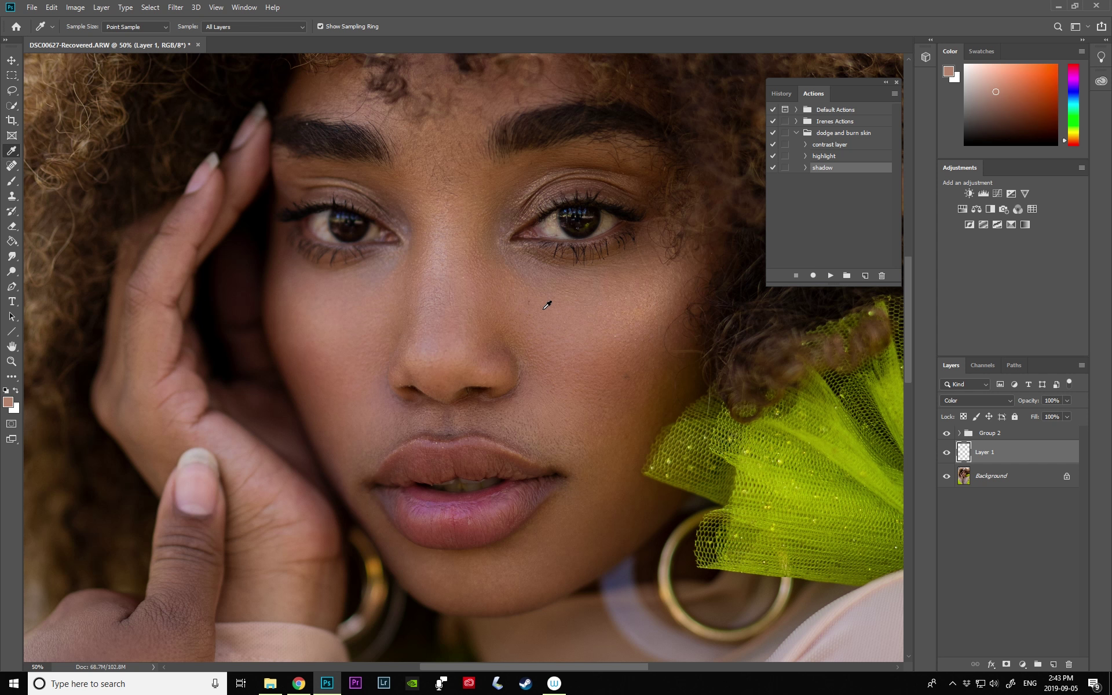
pyautogui.click(12, 181)
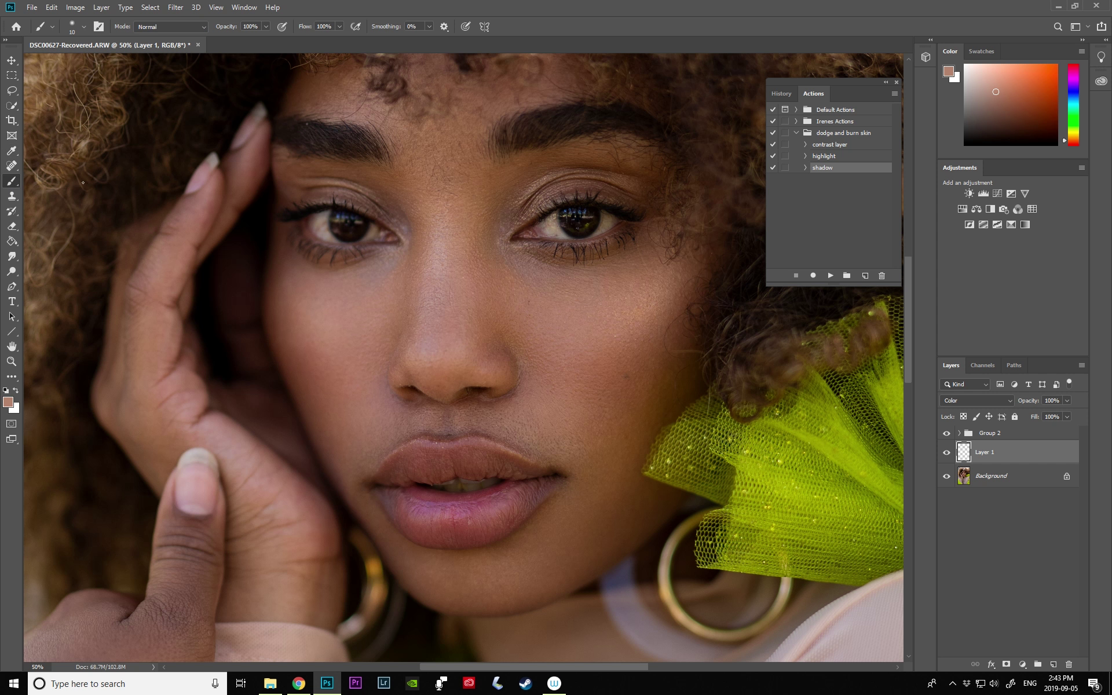
pyautogui.press(']')
pyautogui.press(']')
pyautogui.press(']')
pyautogui.press(']')
pyautogui.press(']')
pyautogui.press(']')
pyautogui.press(']')
pyautogui.press(']')
pyautogui.press(']')
pyautogui.press(']')
pyautogui.press(']')
pyautogui.press(']')
pyautogui.press(']')
pyautogui.press(']')
pyautogui.press('[')
pyautogui.press('[')
pyautogui.press('[')
pyautogui.moveTo(520, 258)
pyautogui.mouseDown()
pyautogui.moveTo(568, 270)
pyautogui.moveTo(513, 251)
pyautogui.moveTo(522, 237)
pyautogui.mouseUp()
pyautogui.press('[')
pyautogui.moveTo(534, 283); pyautogui.dragTo(560, 272)
# - Compare the under-eye colour correction with the Color layer on and off, also at 66.7% zoom, leaving the layer visible
pyautogui.click(945, 454)
pyautogui.click(947, 454)
pyautogui.click(947, 453)
pyautogui.click(947, 456)
pyautogui.click(946, 453)
pyautogui.click(947, 453)
pyautogui.click(947, 453)
pyautogui.click(12, 361)
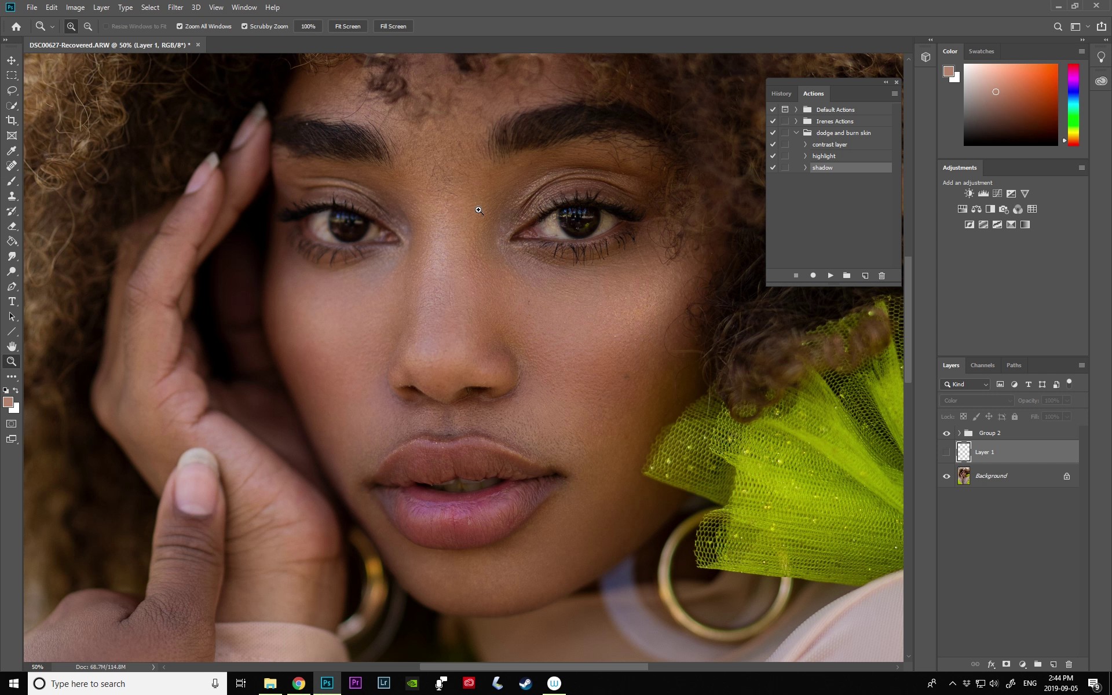
pyautogui.click(476, 231)
pyautogui.click(947, 452)
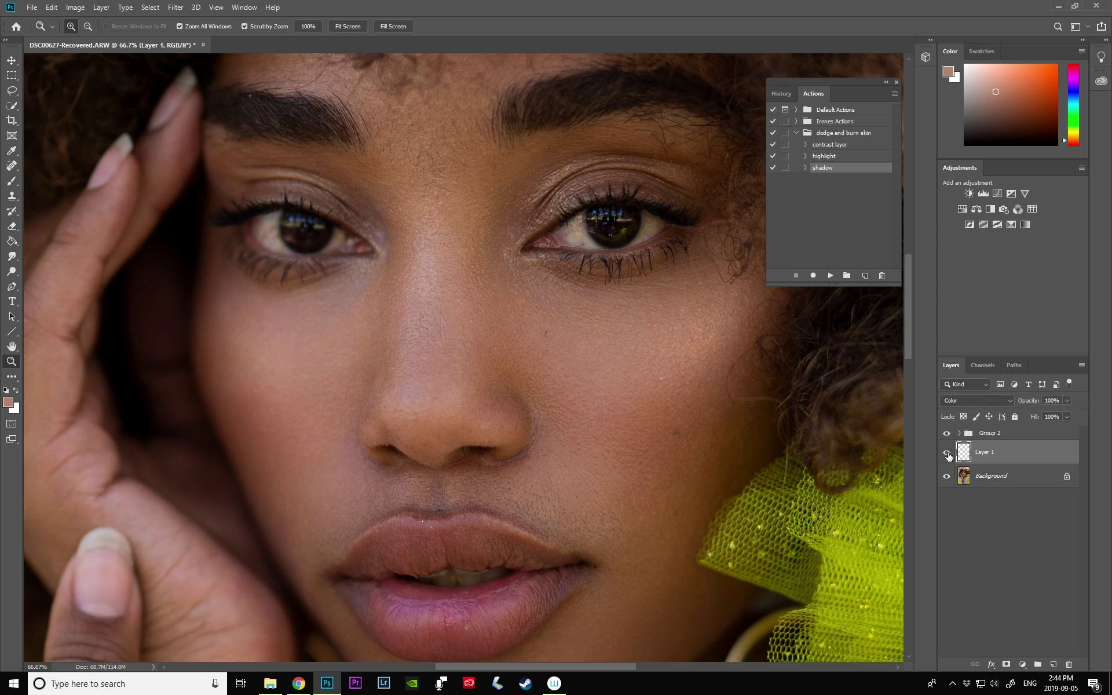
pyautogui.click(949, 455)
pyautogui.click(948, 455)
pyautogui.click(948, 454)
# - Sample the cheek tone on the raised-hand side, paint it under that eye, and check the Color layer on and off
pyautogui.click(12, 151)
pyautogui.click(312, 340)
pyautogui.click(11, 181)
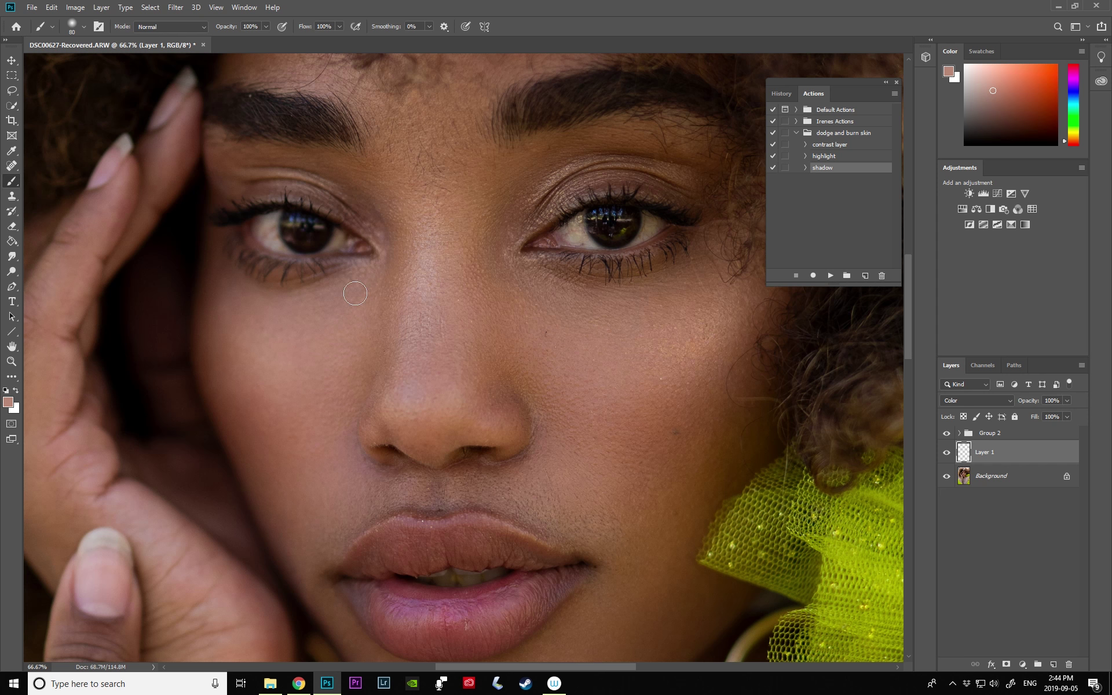
pyautogui.click(947, 453)
pyautogui.click(948, 453)
pyautogui.click(949, 453)
pyautogui.click(949, 456)
# - Sample the skin tone of the lower cheek, paint it around the mouth, and check the Color layer on and off
pyautogui.moveTo(909, 278); pyautogui.dragTo(909, 316)
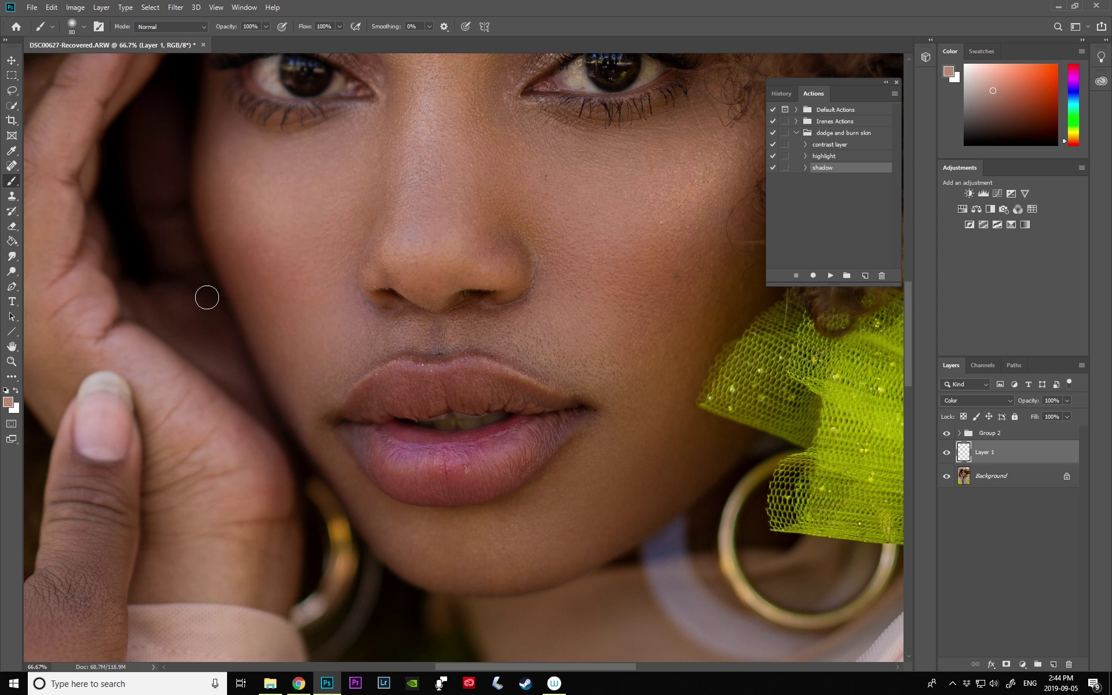
pyautogui.click(11, 150)
pyautogui.click(323, 310)
pyautogui.click(11, 180)
pyautogui.click(948, 453)
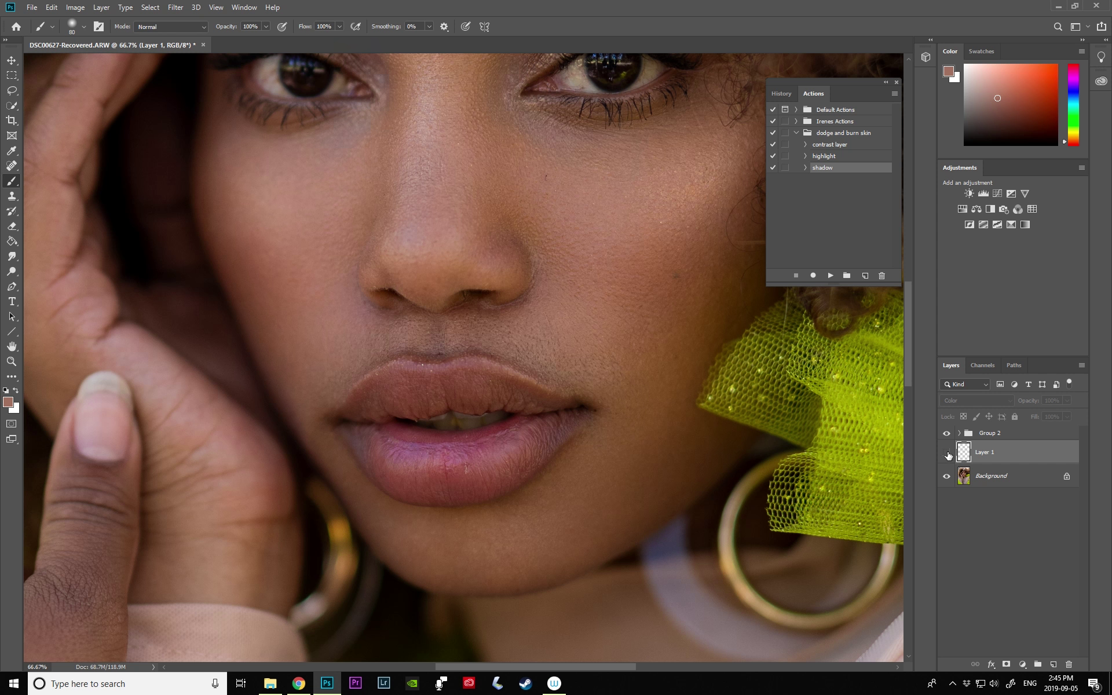
pyautogui.click(948, 453)
# - Compare the whole face at 50% zoom with the Color layer on and off
pyautogui.click(11, 362)
pyautogui.click(86, 28)
pyautogui.click(477, 127)
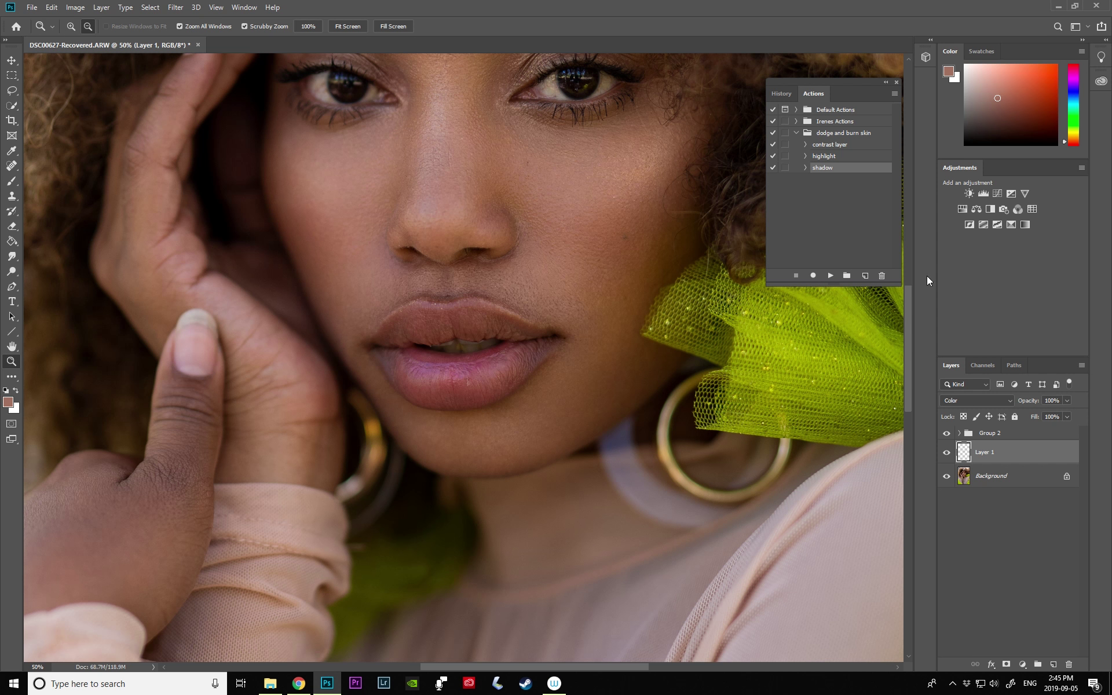
pyautogui.moveTo(912, 285); pyautogui.dragTo(912, 264)
pyautogui.click(947, 453)
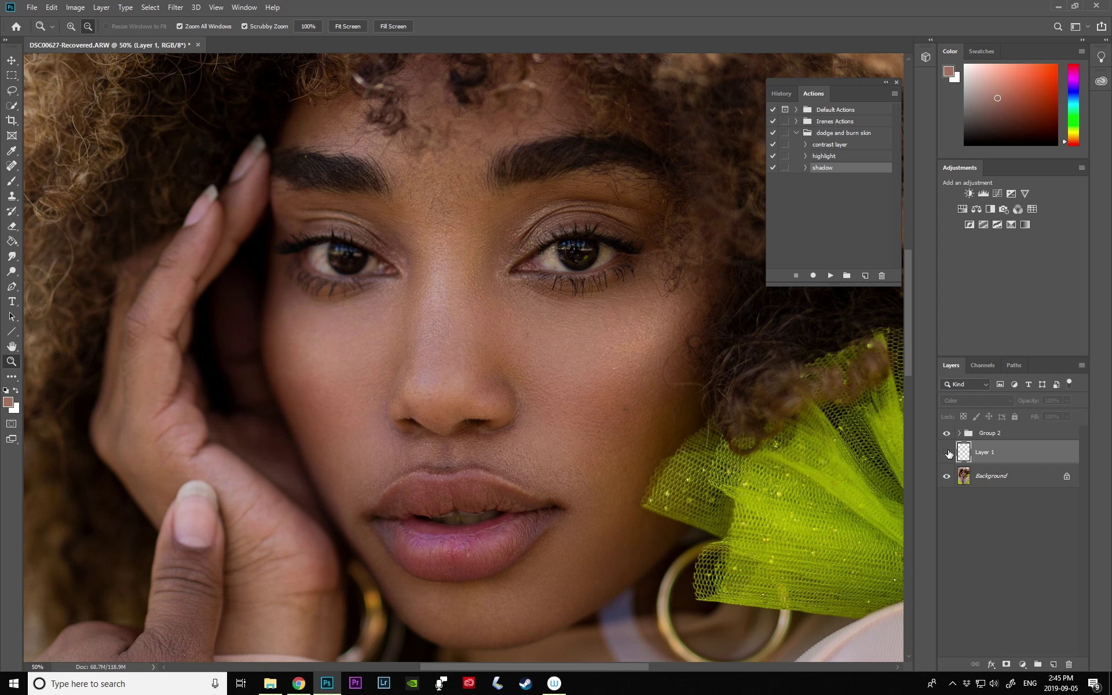
pyautogui.click(948, 453)
pyautogui.click(948, 453)
pyautogui.click(948, 453)
# - Move the Color layer into Group 2 and check the portrait with the group on and off, leaving it visible
pyautogui.moveTo(1020, 461); pyautogui.dragTo(1008, 436)
pyautogui.click(947, 435)
pyautogui.click(947, 435)
pyautogui.click(948, 435)
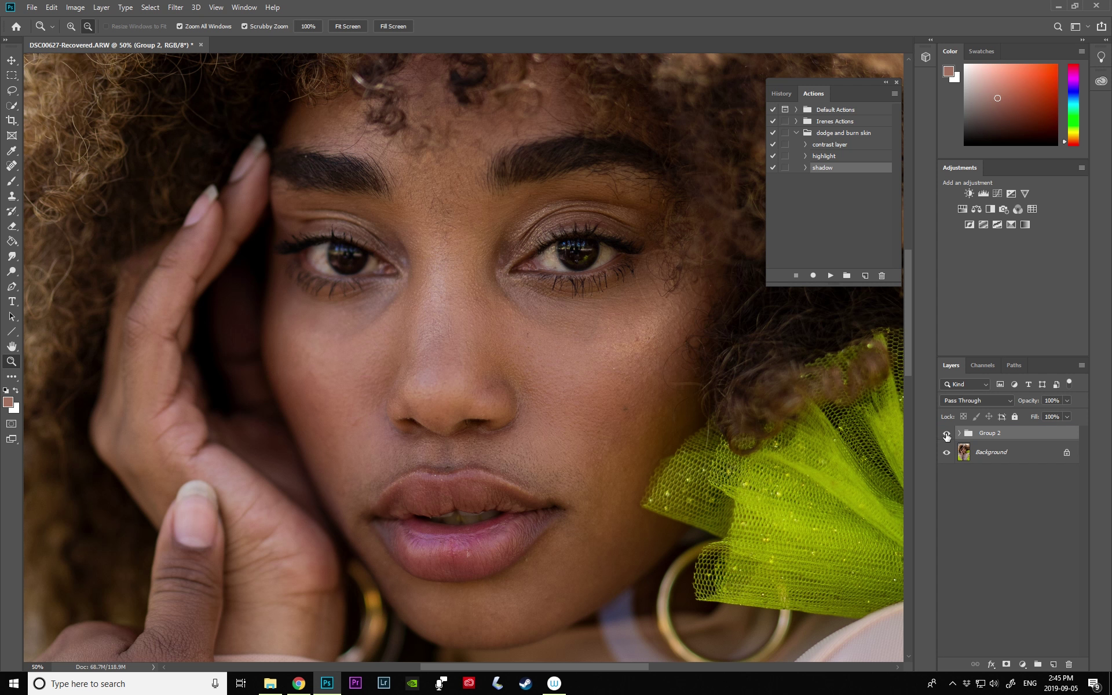
pyautogui.click(948, 434)
pyautogui.click(948, 435)
pyautogui.click(947, 434)
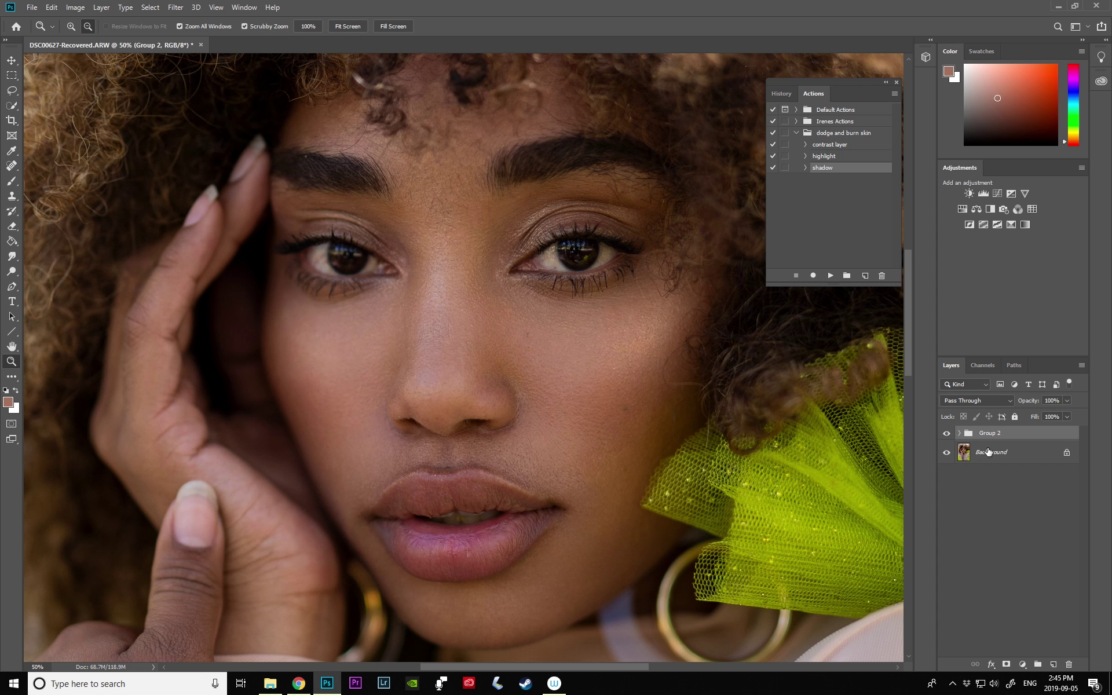
# - Duplicate the Background layer and view the lips at 100% with the Spot Healing Brush ready
pyautogui.click(990, 451)
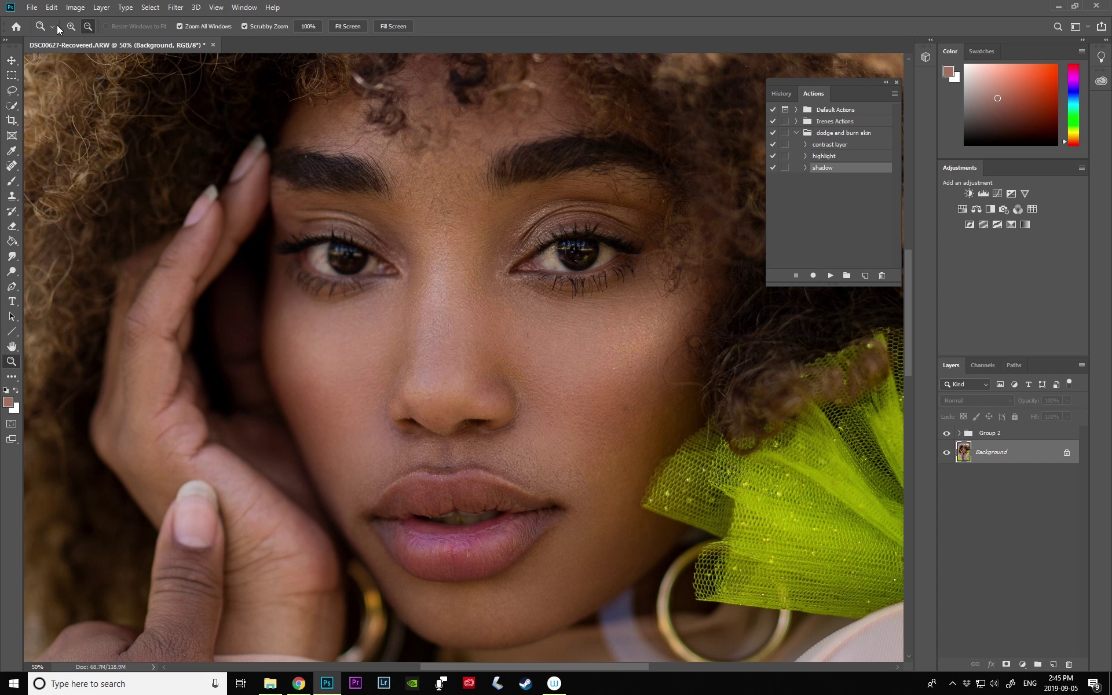
pyautogui.click(437, 545)
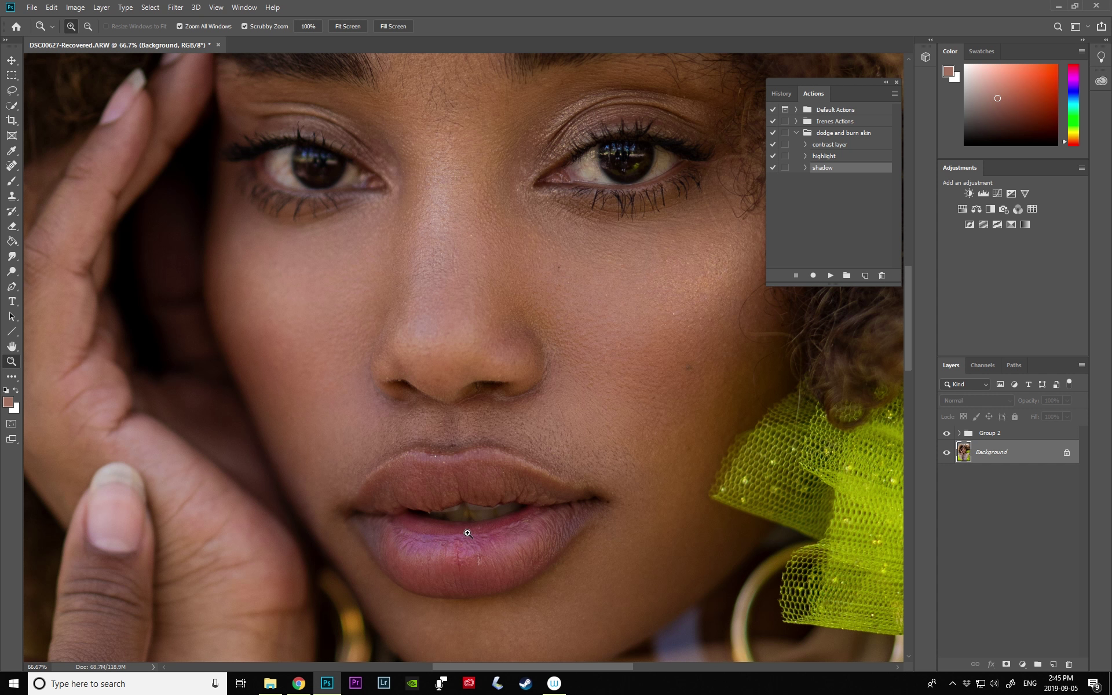
pyautogui.click(467, 533)
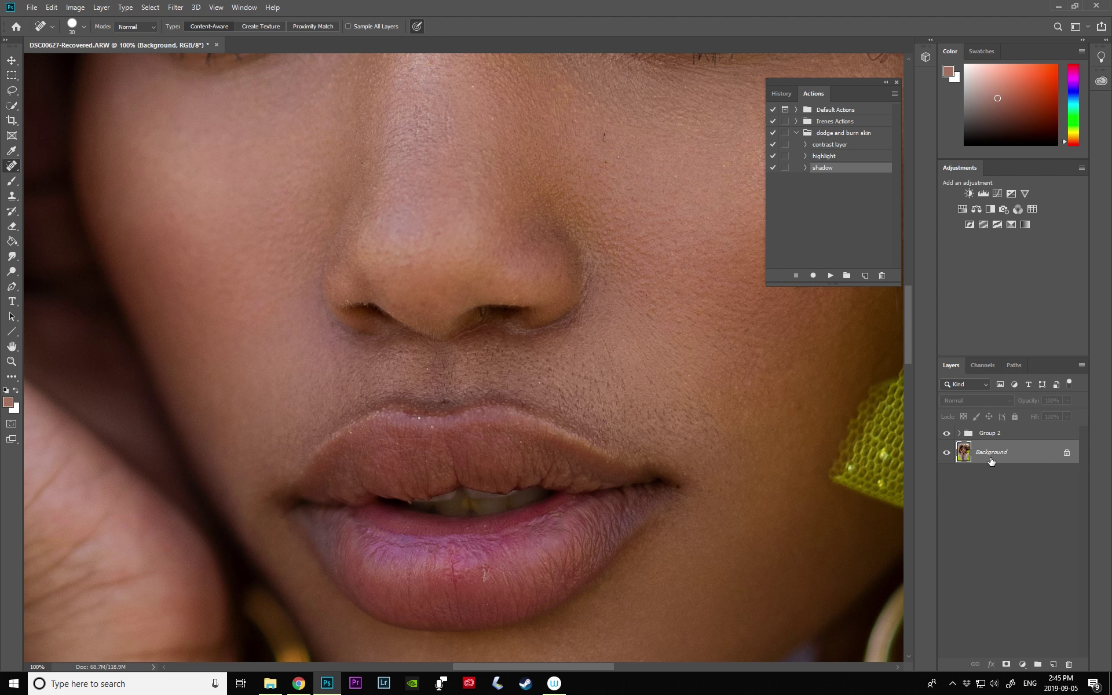
pyautogui.moveTo(991, 460); pyautogui.dragTo(1054, 665)
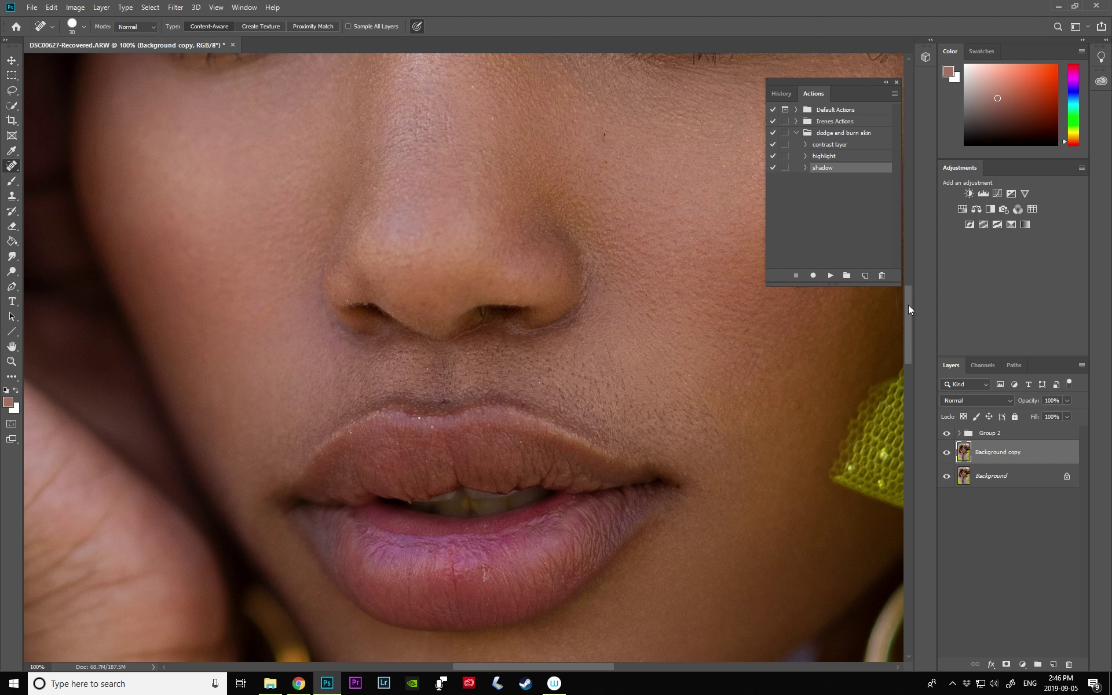
# - Heal the small dark hairs and spots between the nose and upper lip with a Spot Healing Brush of about 15 px
pyautogui.scroll(-3, 908, 304)
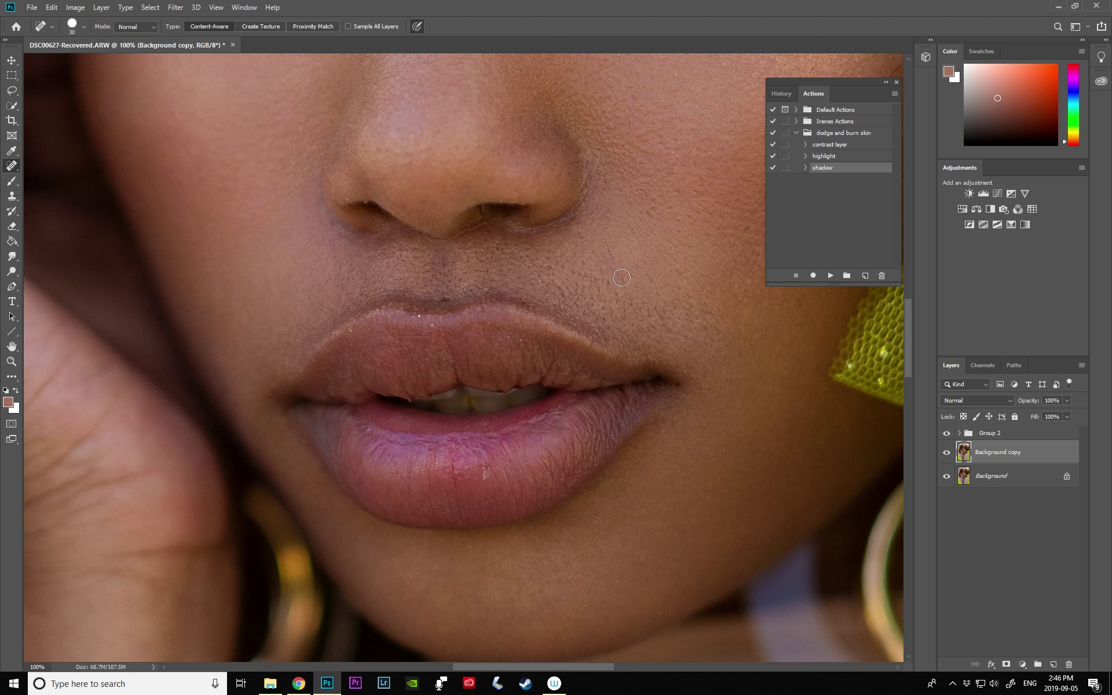
pyautogui.click(650, 279)
pyautogui.press('[')
pyautogui.press('[')
pyautogui.press('[')
pyautogui.press('[')
pyautogui.moveTo(612, 261); pyautogui.dragTo(610, 249)
pyautogui.click(612, 270)
pyautogui.press(']')
pyautogui.click(750, 228)
pyautogui.press('[')
pyautogui.press(']')
pyautogui.click(576, 251)
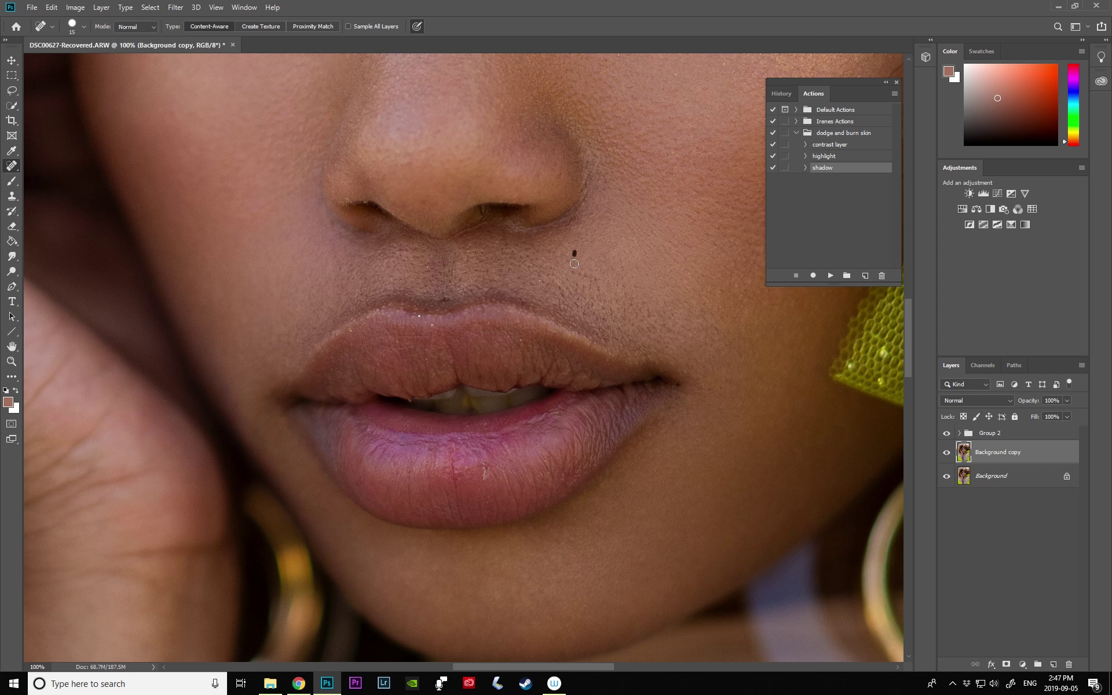
pyautogui.click(562, 295)
# - Compare the healed upper-lip area at 50% zoom with the Background copy on and off, leaving it visible
pyautogui.click(12, 361)
pyautogui.click(87, 28)
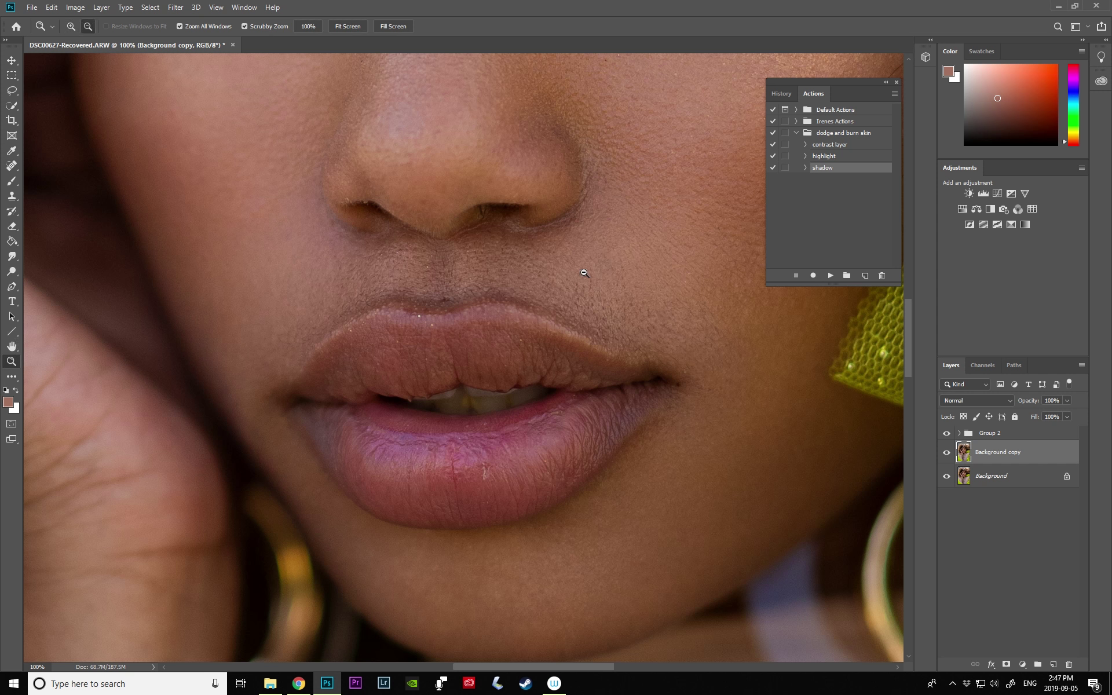
pyautogui.click(643, 333)
pyautogui.click(947, 455)
pyautogui.click(948, 453)
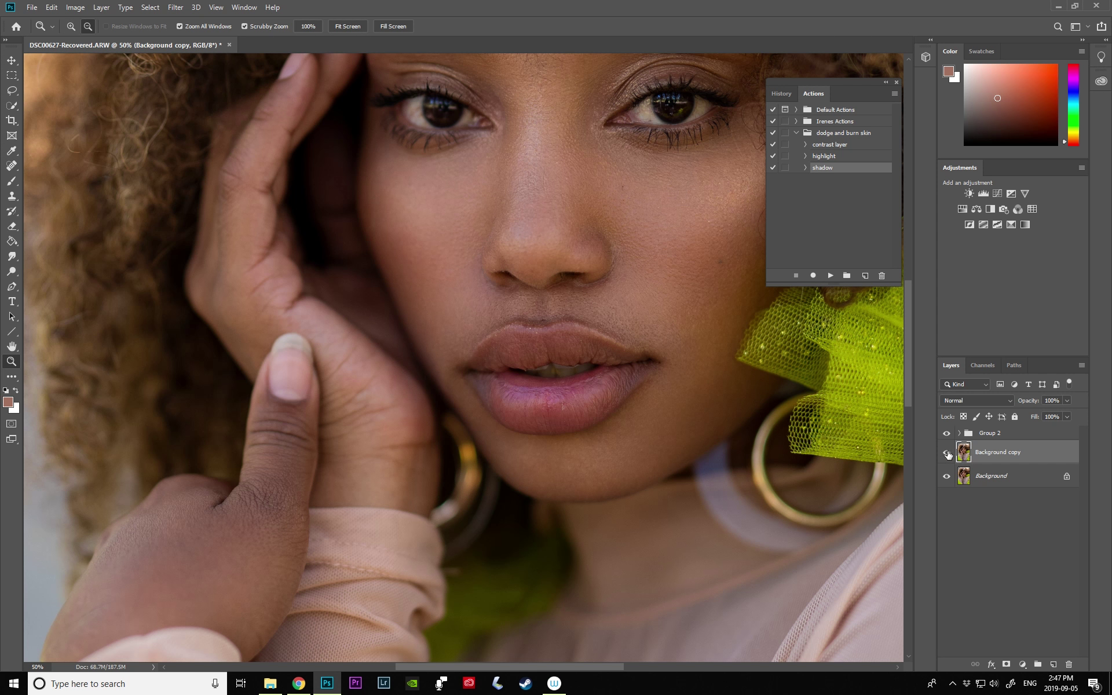
pyautogui.click(947, 456)
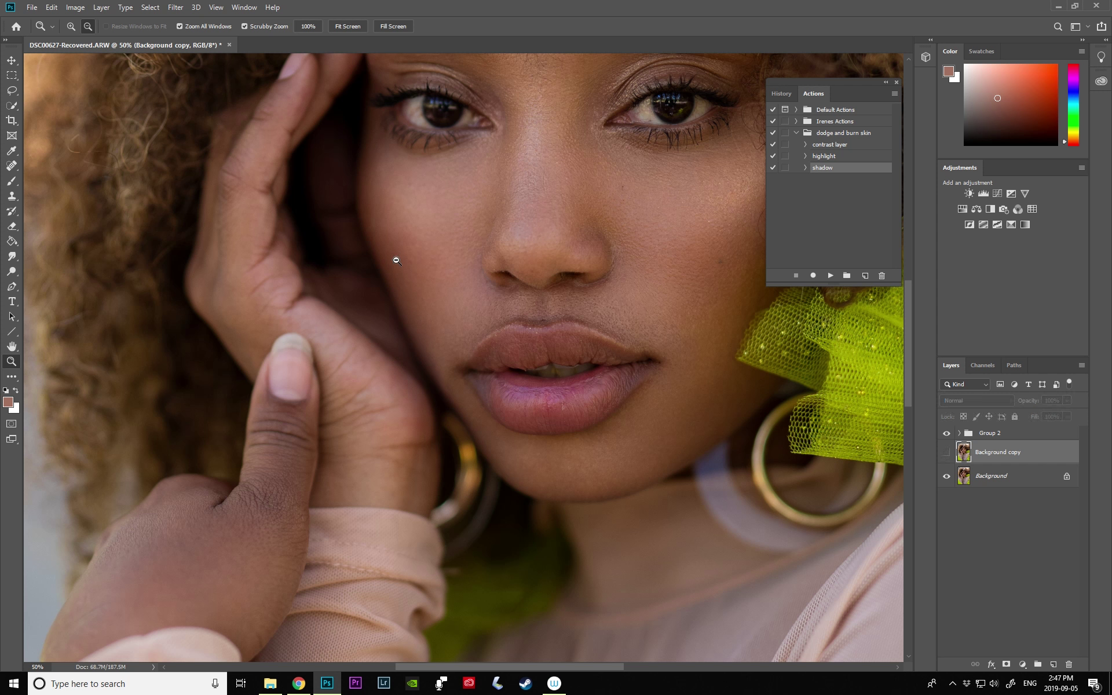
pyautogui.click(947, 453)
# - Heal the lower lip's cracks, the white specks on the upper lip, and remaining spots above the mouth on the Background copy
pyautogui.click(71, 26)
pyautogui.click(675, 307)
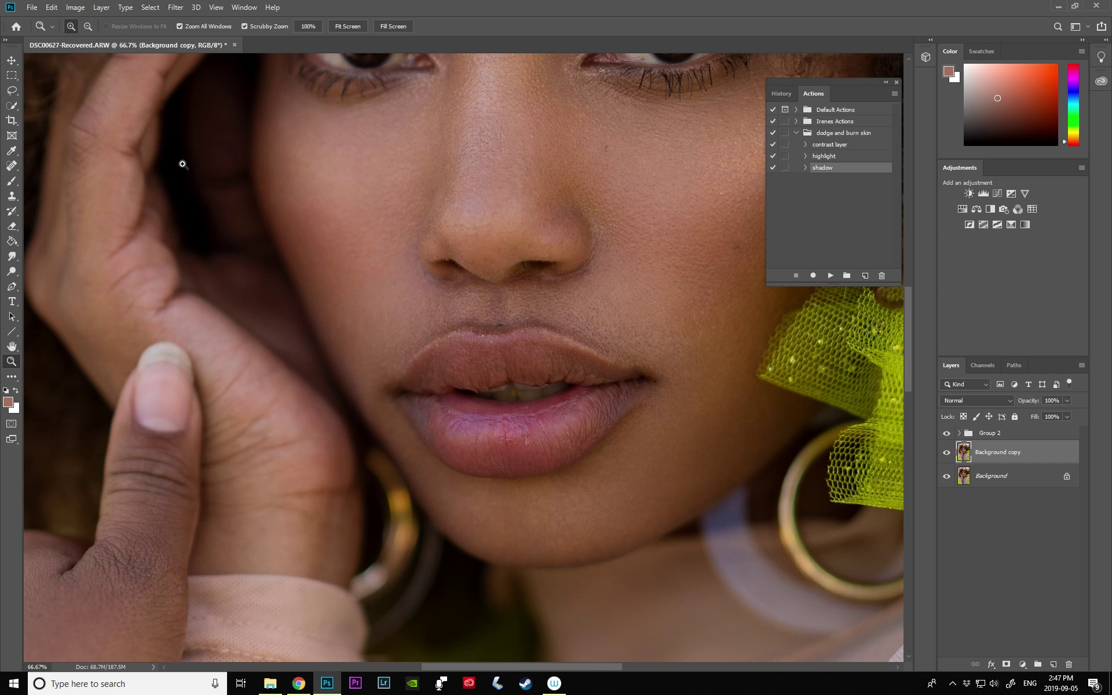
pyautogui.click(525, 279)
pyautogui.click(11, 166)
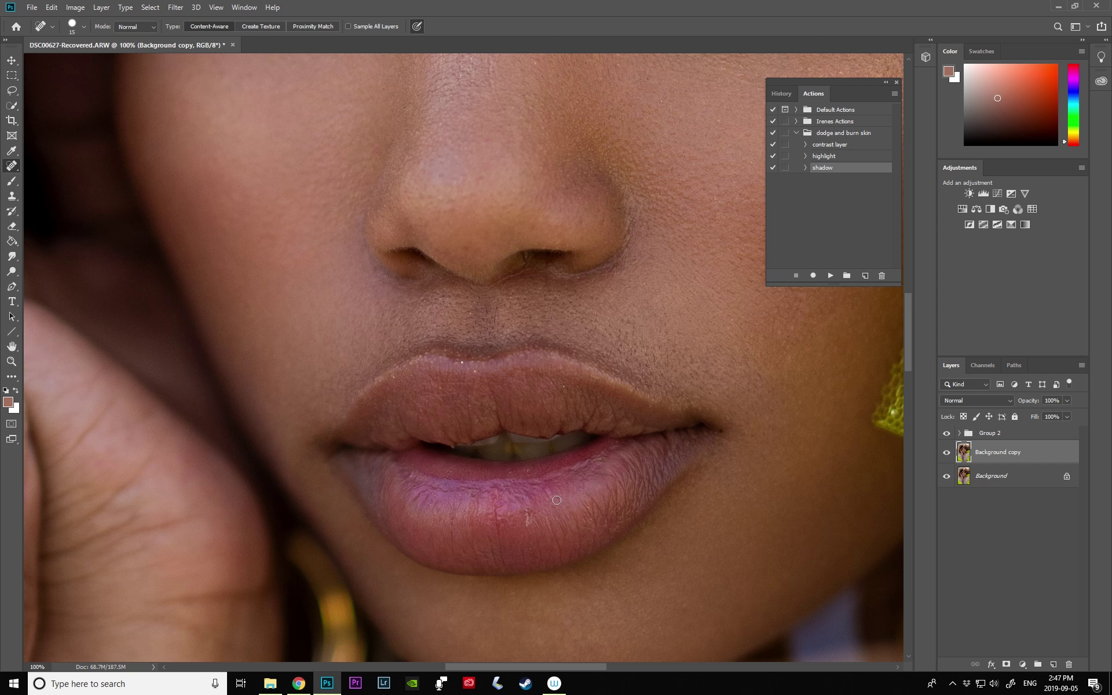
pyautogui.click(529, 513)
pyautogui.moveTo(495, 511); pyautogui.dragTo(496, 533)
pyautogui.click(947, 453)
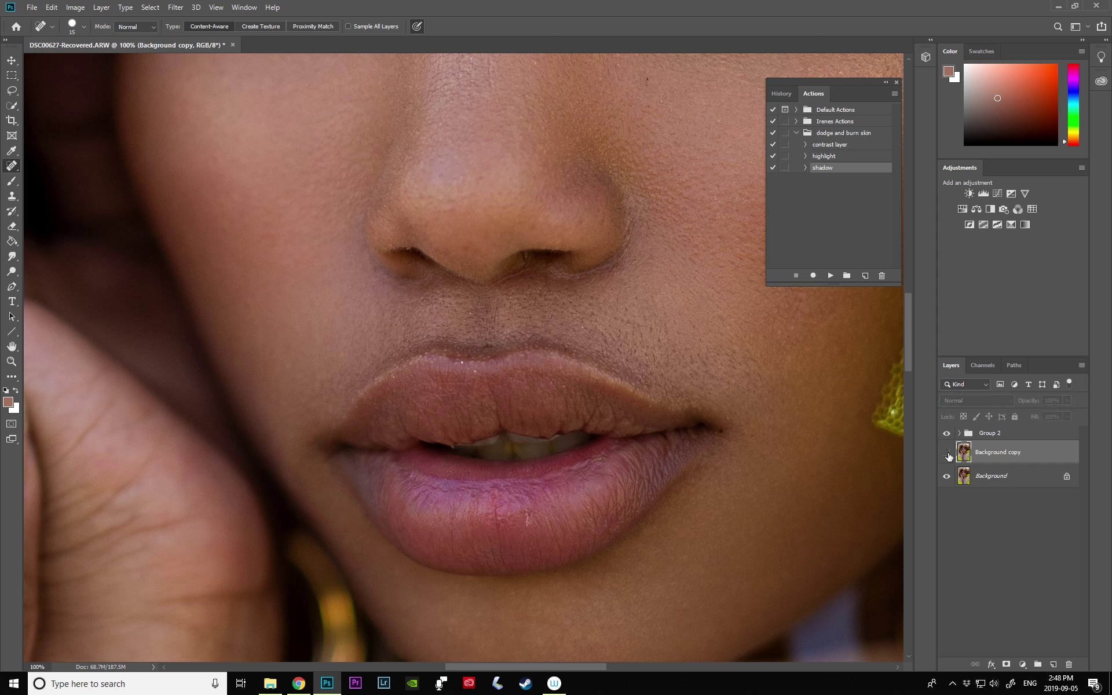
pyautogui.click(948, 454)
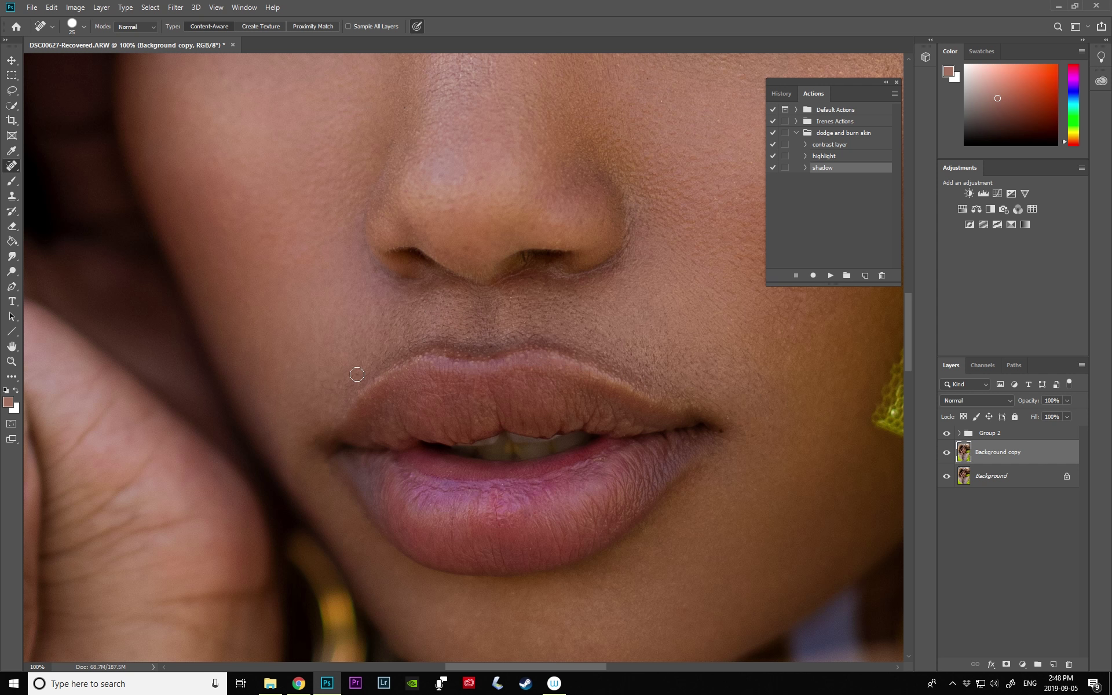
pyautogui.moveTo(487, 334); pyautogui.dragTo(501, 314)
# - Compare the lip retouching with the Background copy on and off, and review the portrait at 33.3% zoom
pyautogui.click(948, 454)
pyautogui.click(947, 456)
pyautogui.click(947, 456)
pyautogui.click(947, 457)
pyautogui.click(11, 361)
pyautogui.click(88, 26)
pyautogui.click(585, 282)
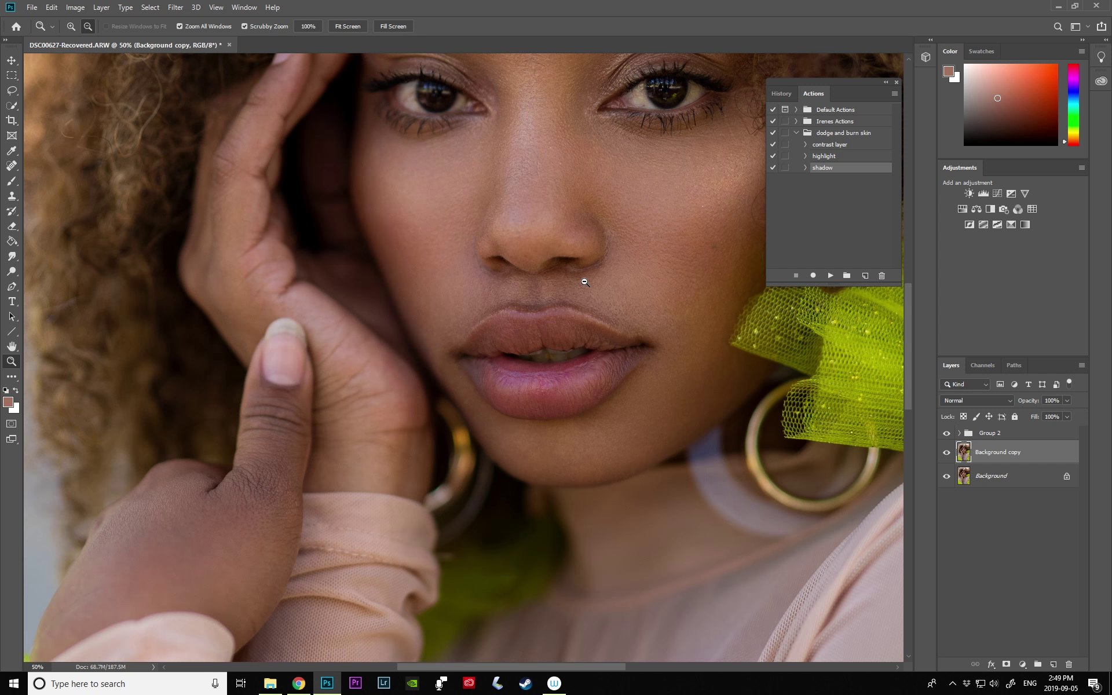
pyautogui.click(617, 202)
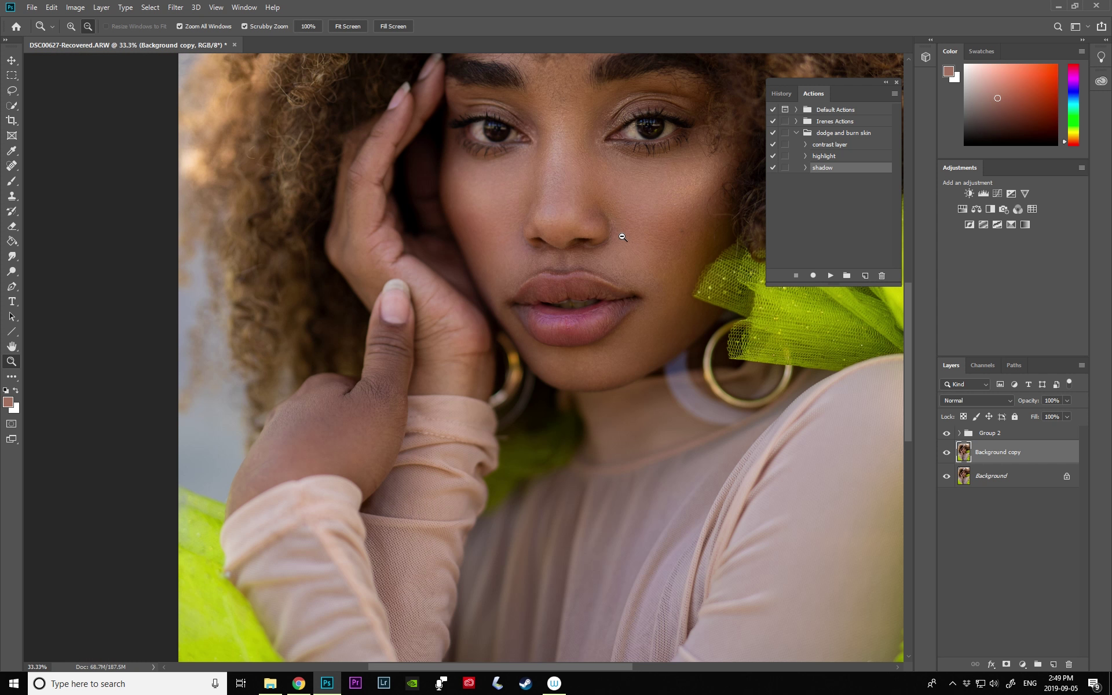
pyautogui.moveTo(910, 280); pyautogui.dragTo(913, 240)
# - Examine the eyes and forehead at 66.7% zoom for remaining flaws, and return to the portrait at 33.3%
pyautogui.click(70, 26)
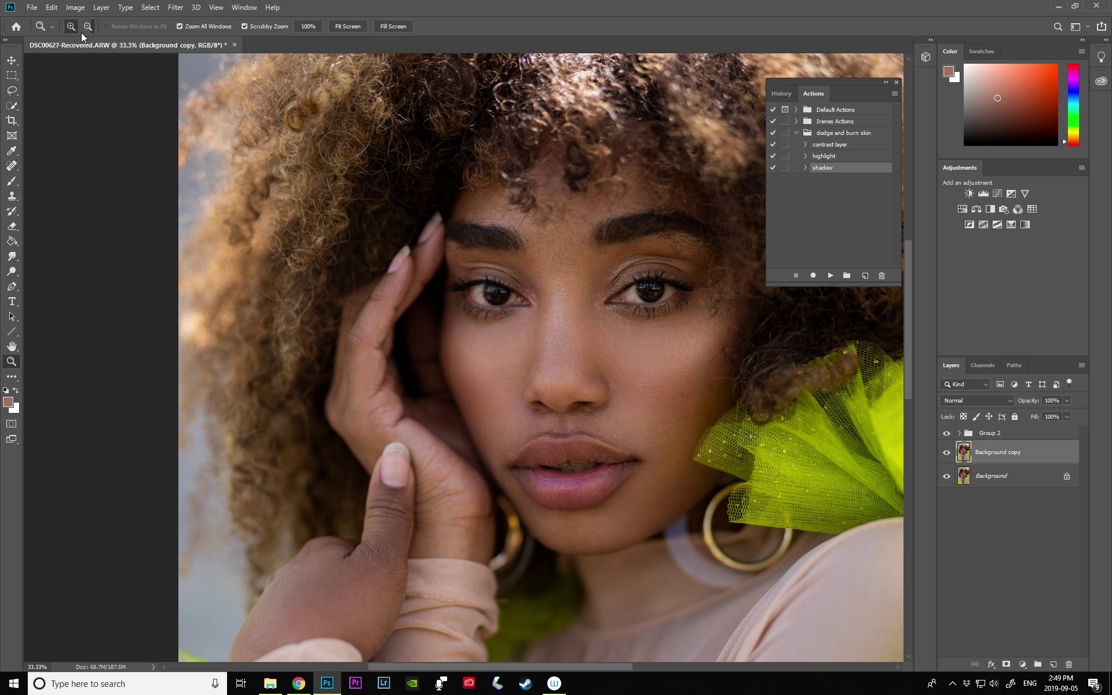
pyautogui.click(561, 242)
pyautogui.click(561, 242)
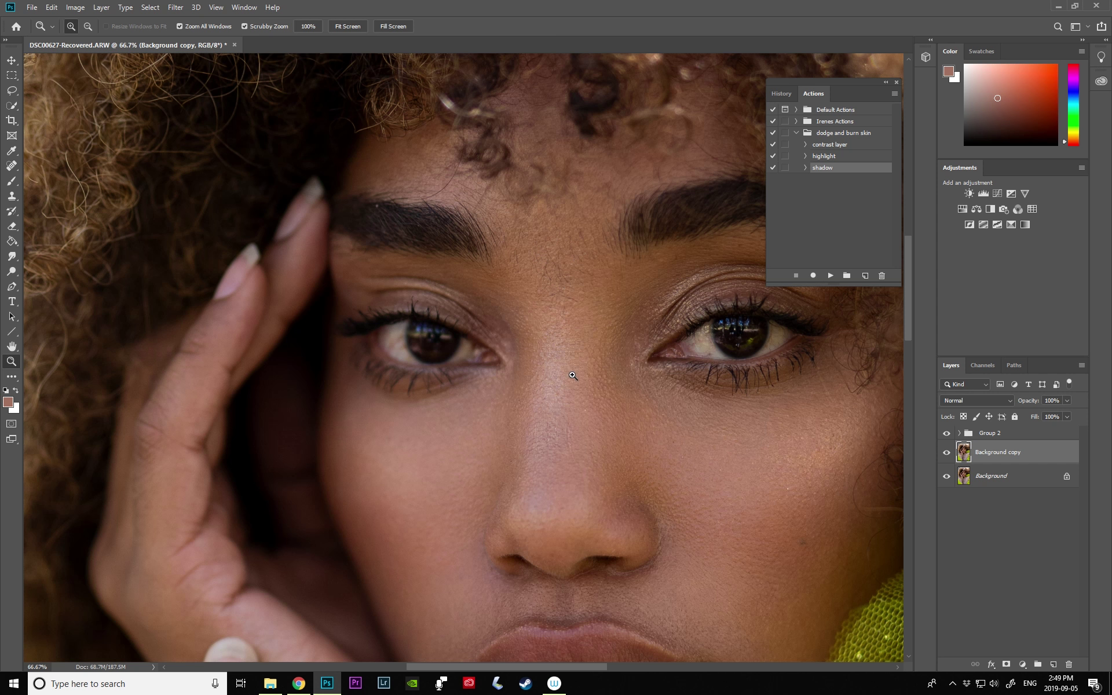
pyautogui.click(12, 165)
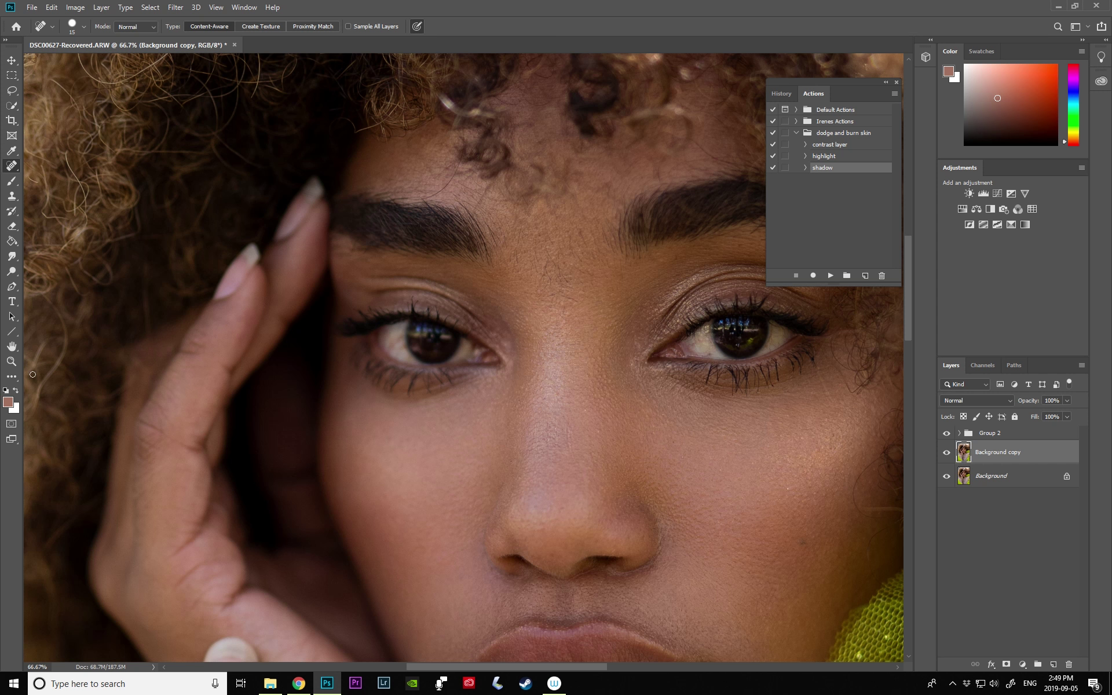
pyautogui.press('z')
pyautogui.keyDown('alt'); pyautogui.click(560, 307); pyautogui.keyUp('alt')
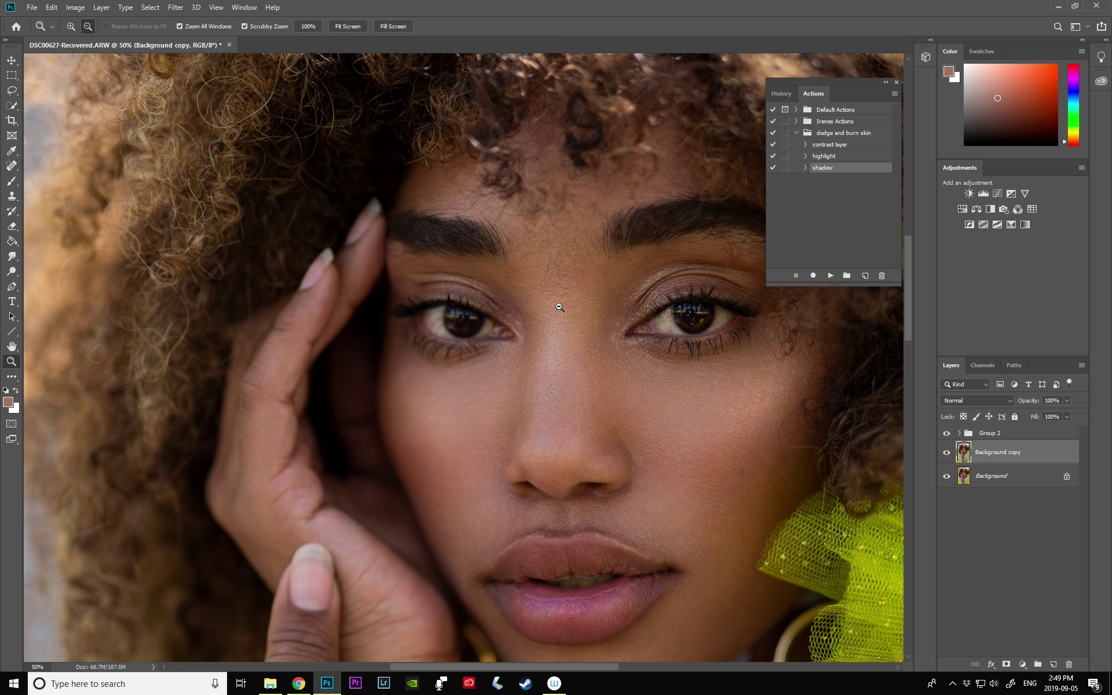
pyautogui.keyDown('alt'); pyautogui.click(560, 307); pyautogui.keyUp('alt')
pyautogui.moveTo(910, 290); pyautogui.dragTo(911, 325)
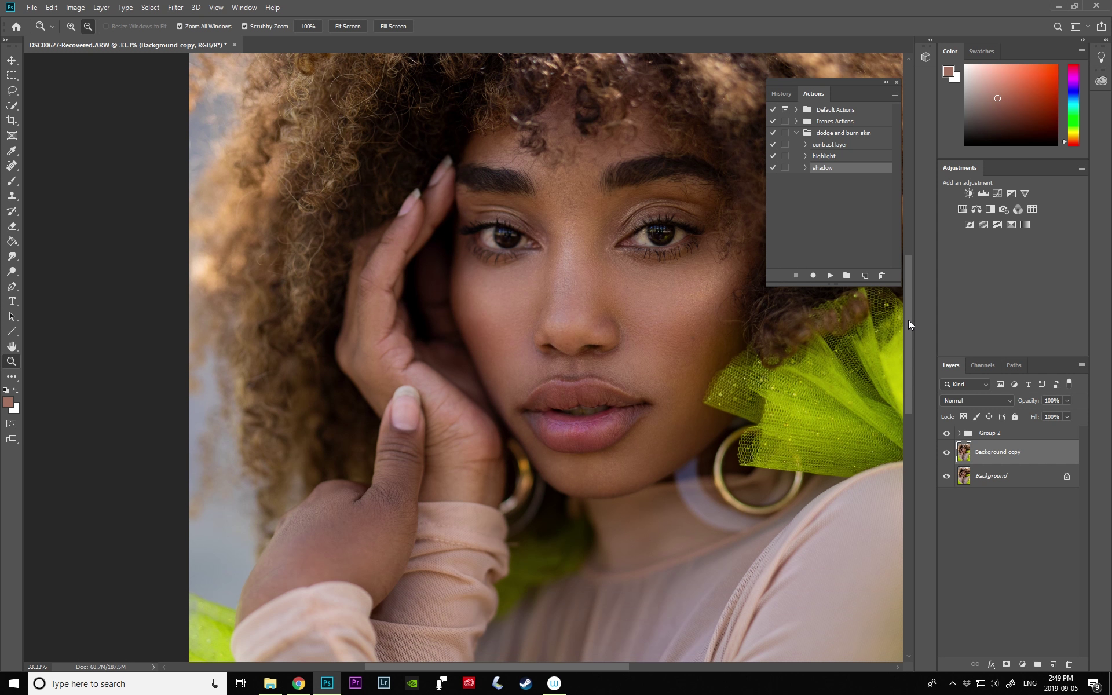
# - Heal the remaining small blemishes on the cheek beside the nose on the Background copy with the Spot Healing Brush
pyautogui.click(71, 26)
pyautogui.click(716, 319)
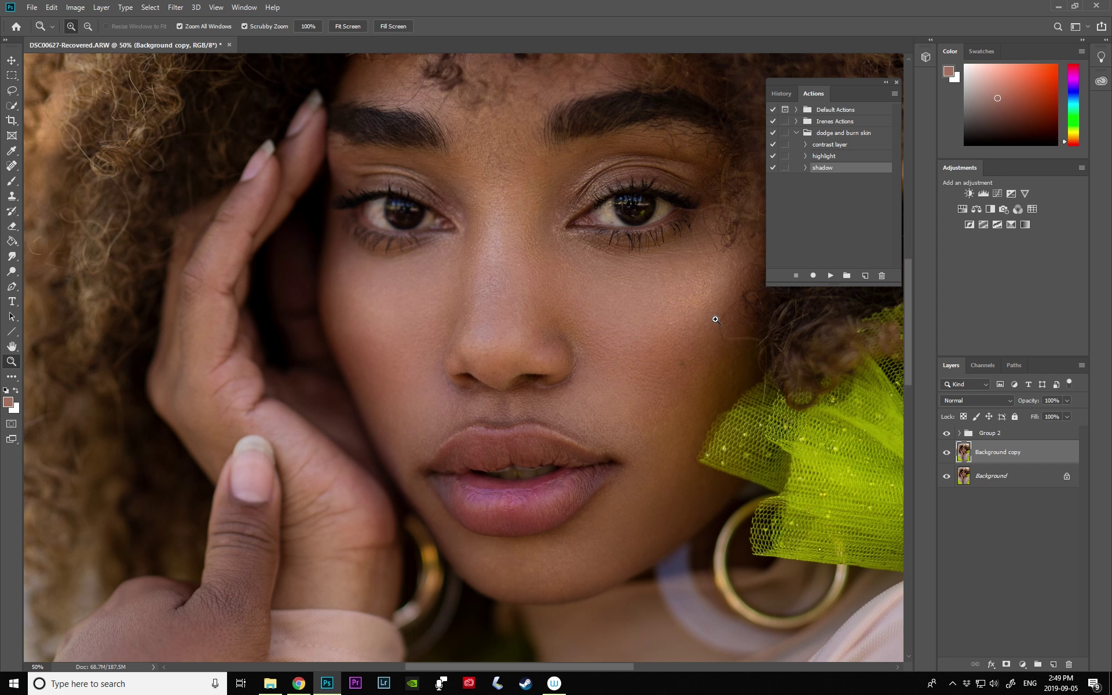
pyautogui.click(714, 320)
pyautogui.click(13, 166)
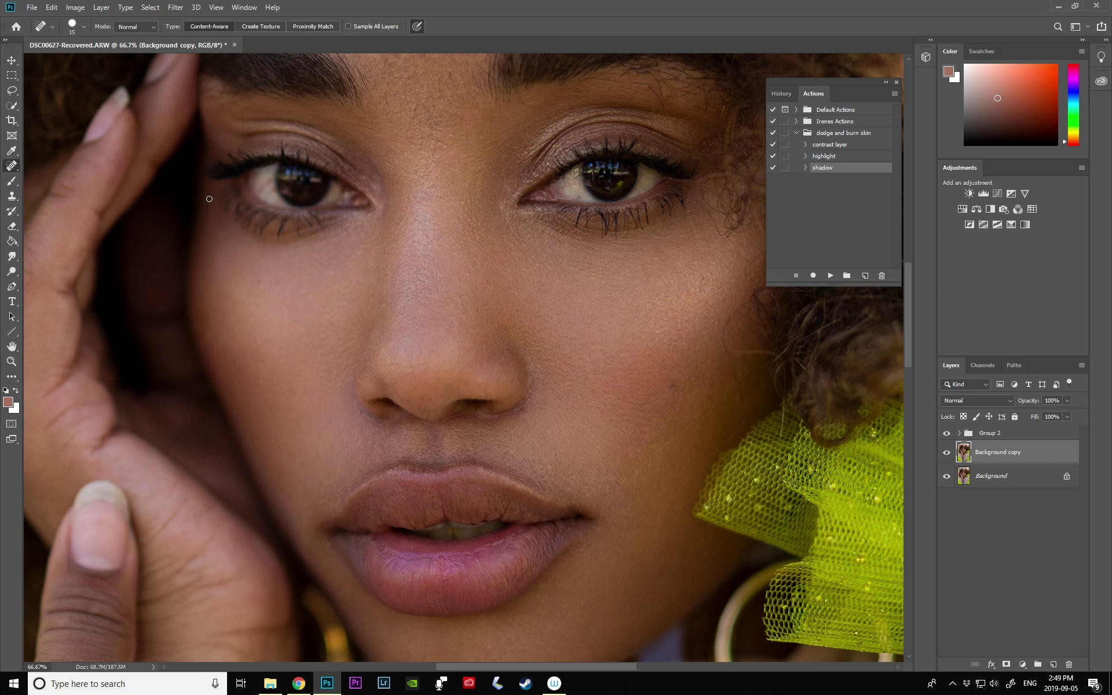
pyautogui.press(']')
pyautogui.click(658, 329)
pyautogui.click(590, 314)
# - Review the healed portrait as a whole at 16.7% zoom
pyautogui.click(11, 361)
pyautogui.click(88, 26)
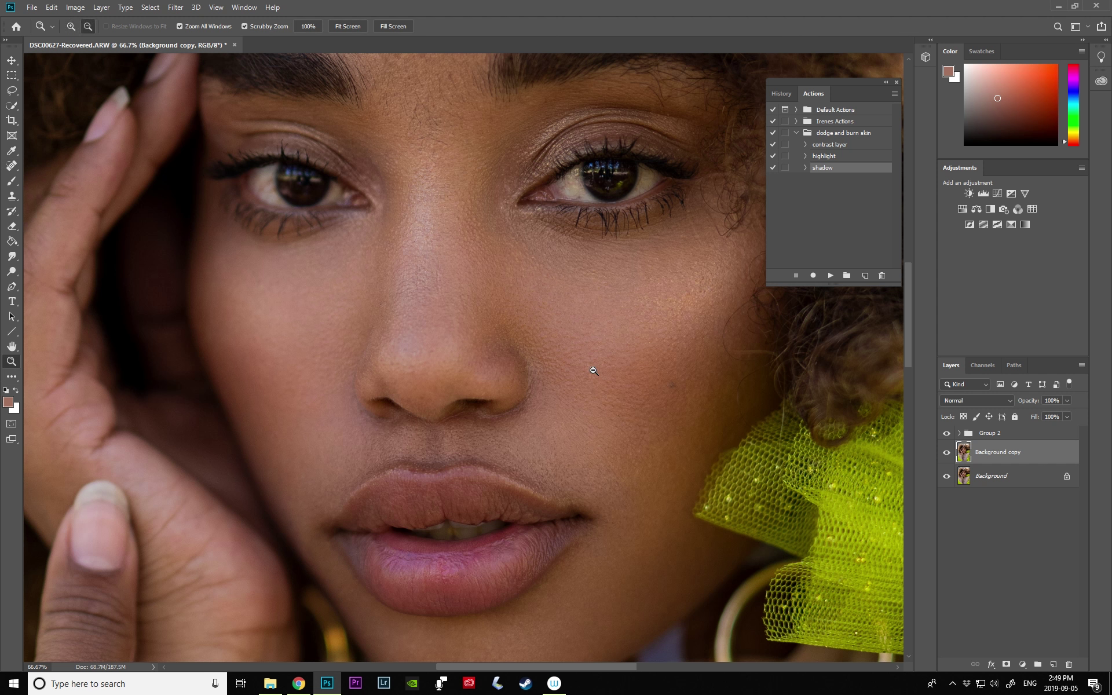
pyautogui.click(592, 370)
pyautogui.click(580, 441)
pyautogui.click(613, 402)
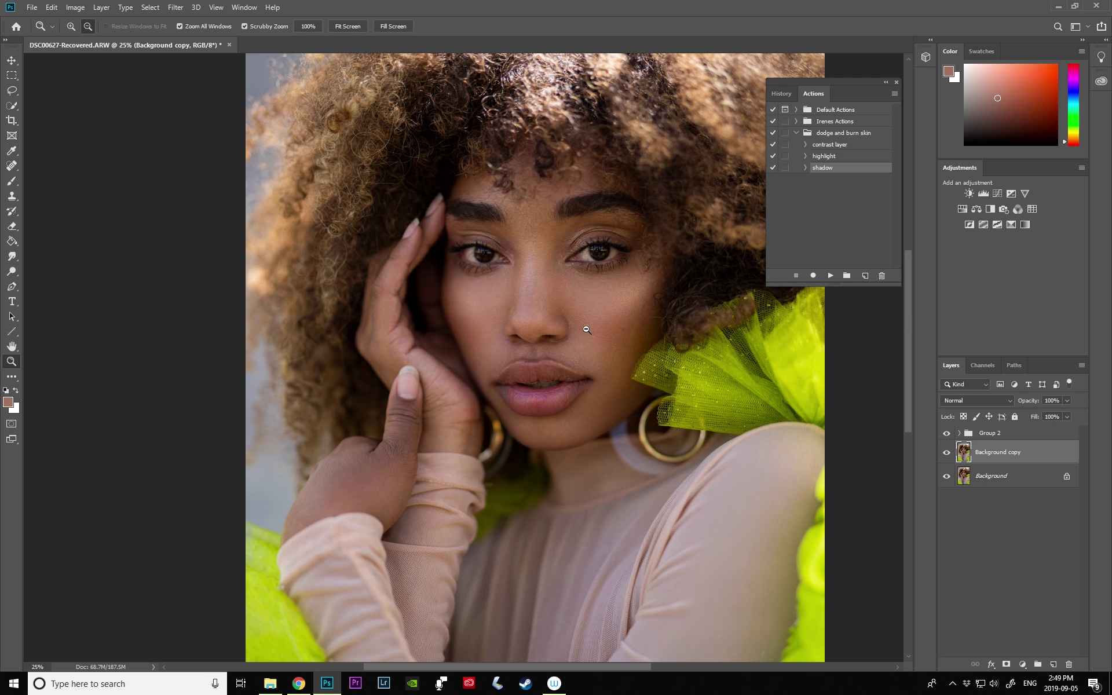
pyautogui.click(587, 330)
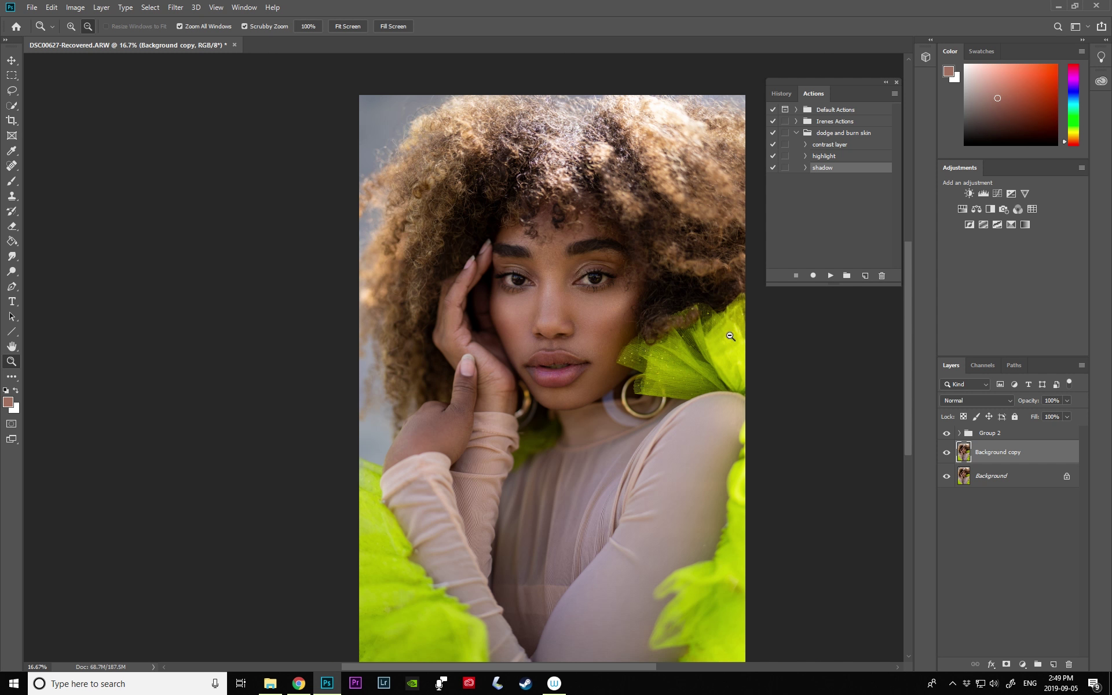
pyautogui.moveTo(908, 293); pyautogui.dragTo(908, 294)
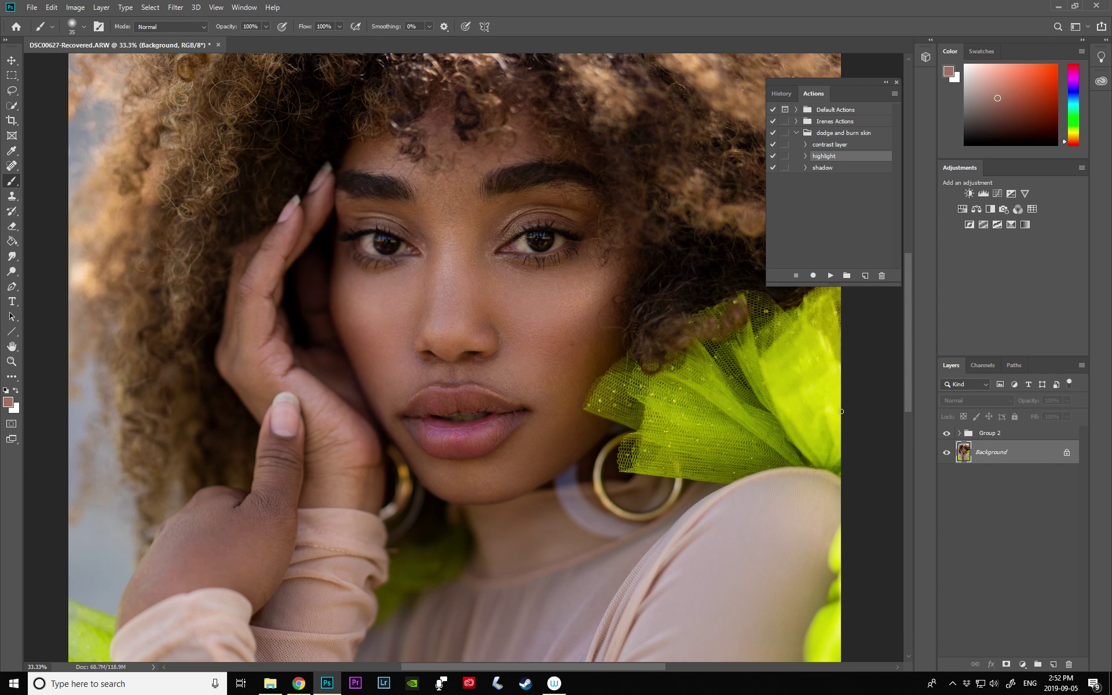
# - Run the highlight action to add a highlight layer above the Background, and brush a highlight down the bridge of the nose
pyautogui.click(831, 276)
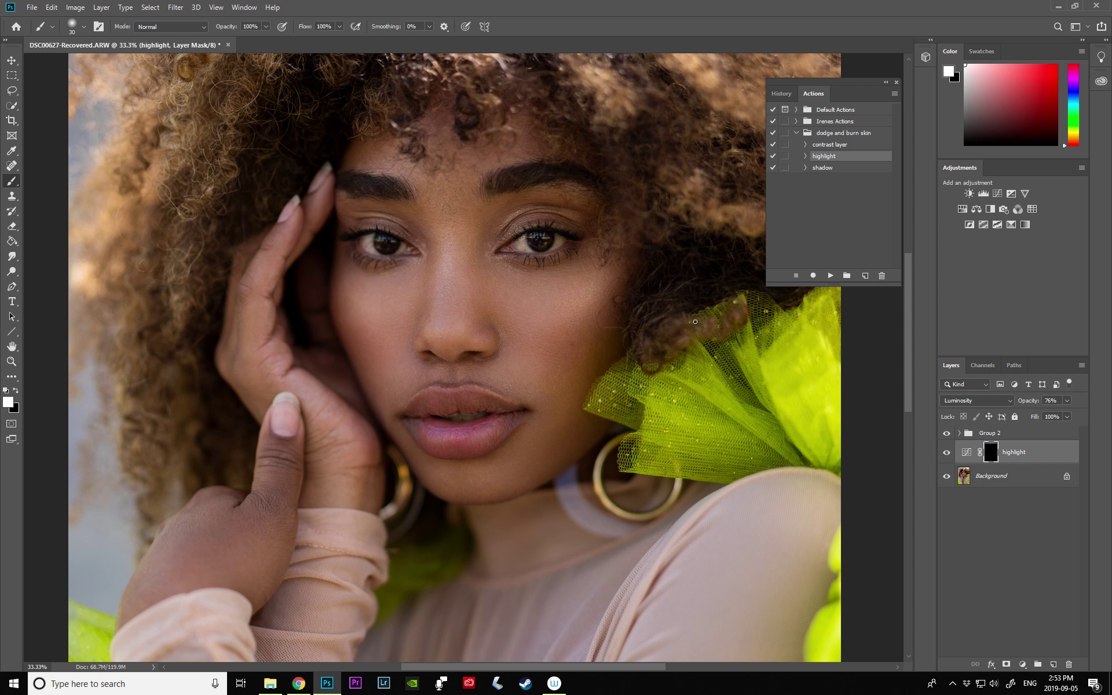
pyautogui.click(947, 451)
pyautogui.click(948, 452)
pyautogui.moveTo(446, 259); pyautogui.dragTo(442, 329)
# - Try a second highlight layer with a smaller brush, compare it on and off, and delete it
pyautogui.click(831, 276)
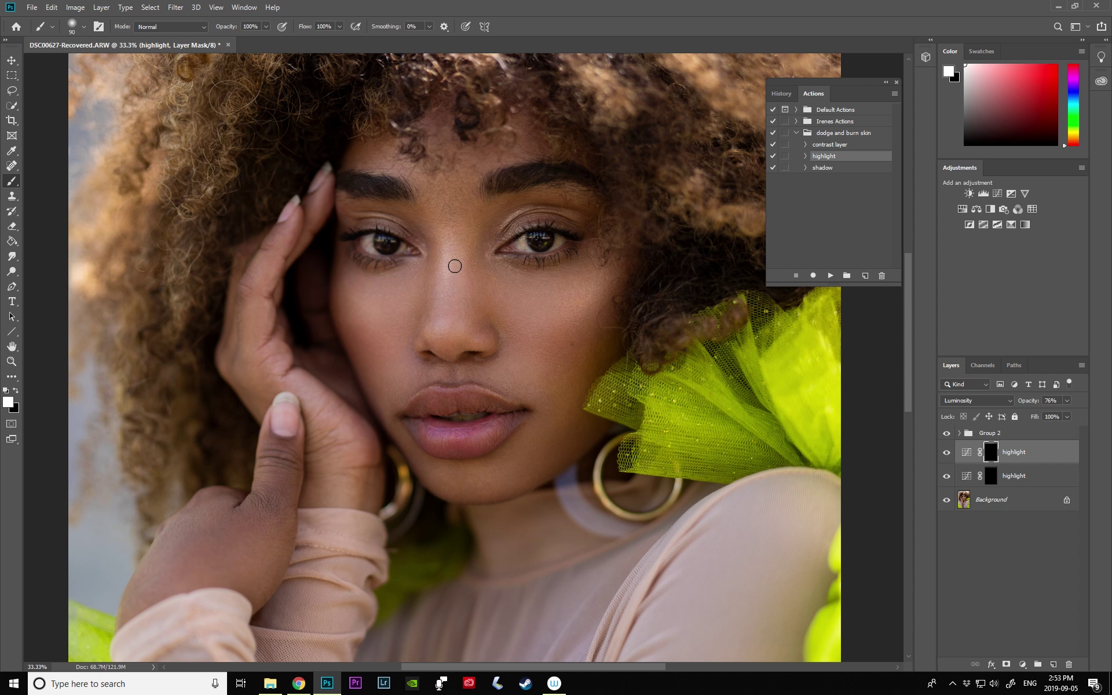
pyautogui.press('[')
pyautogui.press('[')
pyautogui.press('[')
pyautogui.click(947, 453)
pyautogui.click(946, 453)
pyautogui.click(947, 453)
pyautogui.click(947, 453)
pyautogui.click(947, 453)
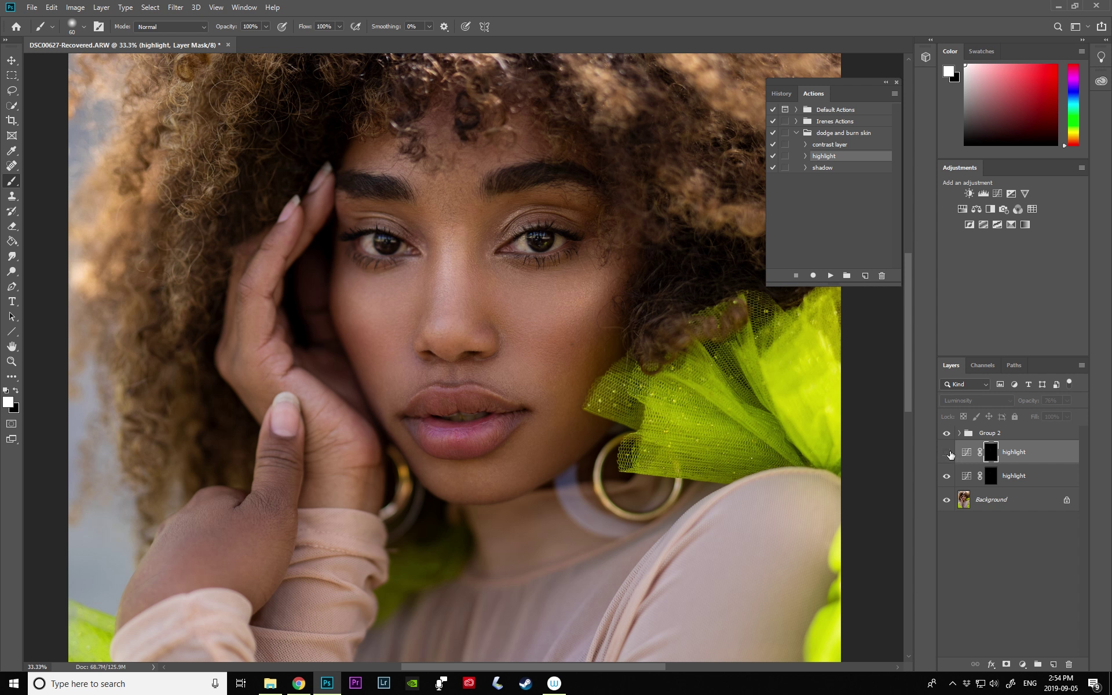
pyautogui.moveTo(1017, 458); pyautogui.dragTo(1069, 665)
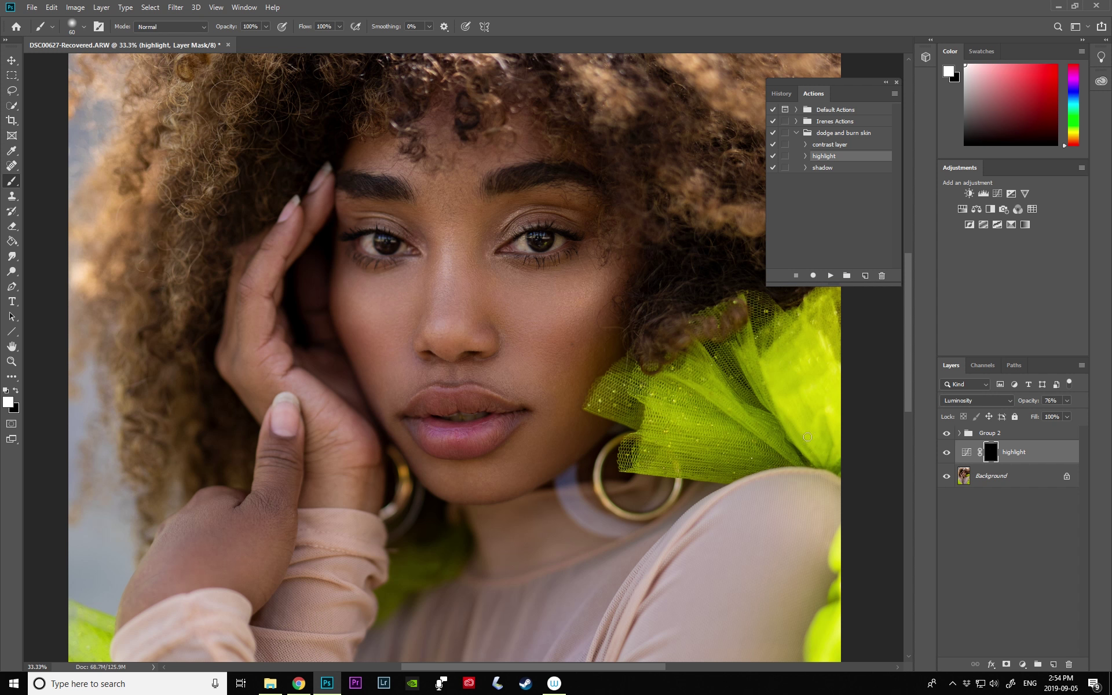
# - Compare the remaining highlight layer on and off, adjust the brush size, and brush a highlight onto the chin in its mask
pyautogui.click(947, 453)
pyautogui.click(947, 453)
pyautogui.click(948, 453)
pyautogui.click(947, 454)
pyautogui.press(']')
pyautogui.press(']')
pyautogui.press(']')
pyautogui.press(']')
pyautogui.press(']')
pyautogui.press(']')
pyautogui.press(']')
pyautogui.press(']')
pyautogui.press(']')
pyautogui.press(']')
pyautogui.press('[')
pyautogui.press('[')
pyautogui.press('[')
pyautogui.press('[')
pyautogui.press('[')
pyautogui.moveTo(461, 475)
pyautogui.mouseDown()
pyautogui.moveTo(445, 477)
pyautogui.moveTo(464, 478)
pyautogui.mouseUp()
pyautogui.press('[')
pyautogui.press('[')
pyautogui.press('[')
pyautogui.press('[')
pyautogui.press('[')
# - Compare the portrait with the finished highlight layer on and off, leaving it visible
pyautogui.click(952, 453)
pyautogui.click(952, 454)
pyautogui.click(951, 457)
pyautogui.click(950, 456)
# - Run the shadow action to add a shadow layer directly above the Background
pyautogui.click(992, 479)
pyautogui.click(822, 168)
pyautogui.click(830, 275)
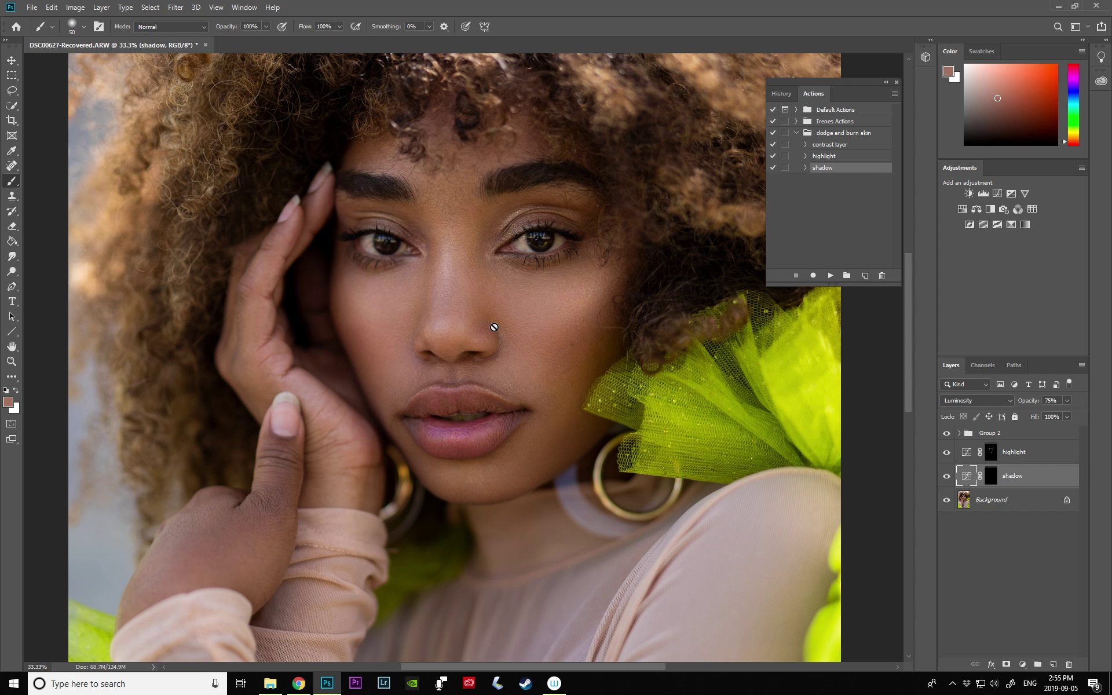
# - Target the shadow layer's mask with the Brush, restore the default colours, and reduce the brush size for shading
pyautogui.click(12, 362)
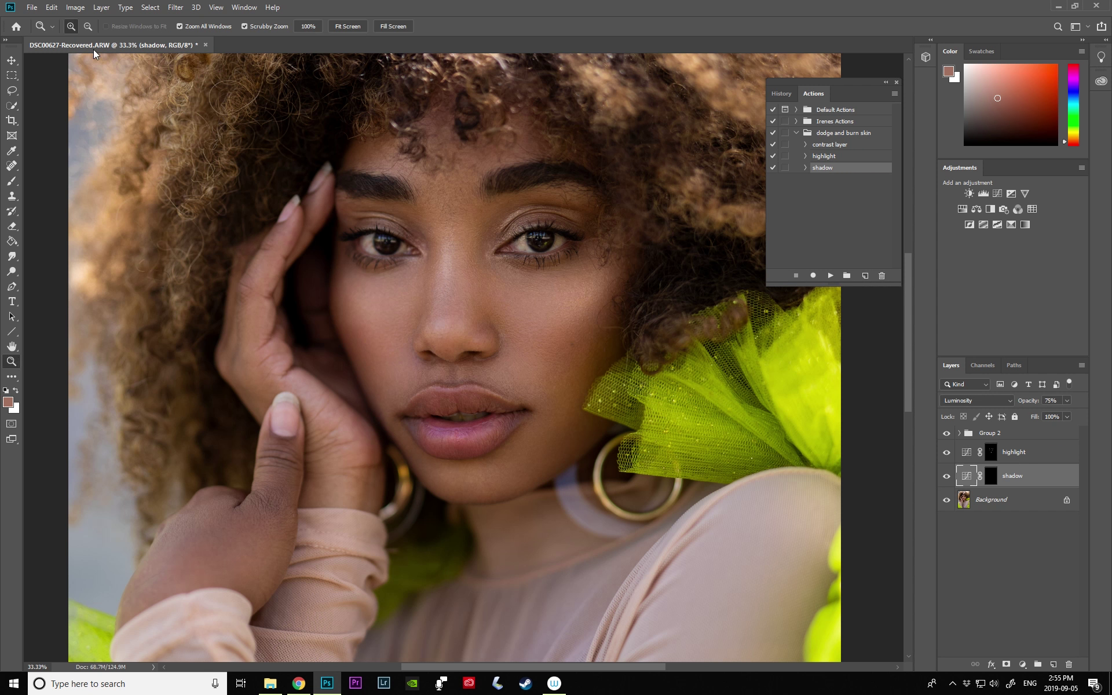
pyautogui.click(492, 238)
pyautogui.click(12, 181)
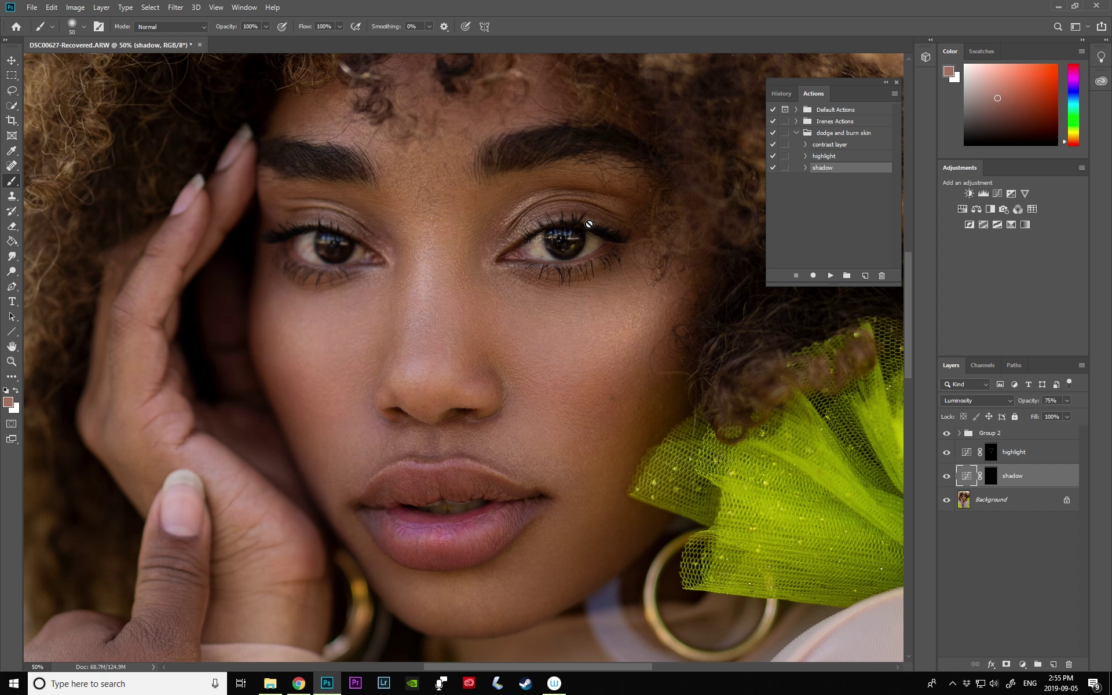
pyautogui.click(991, 476)
pyautogui.press('d')
pyautogui.press('[')
pyautogui.press('[')
pyautogui.press('[')
pyautogui.press('[')
pyautogui.press('[')
pyautogui.press('[')
pyautogui.press('[')
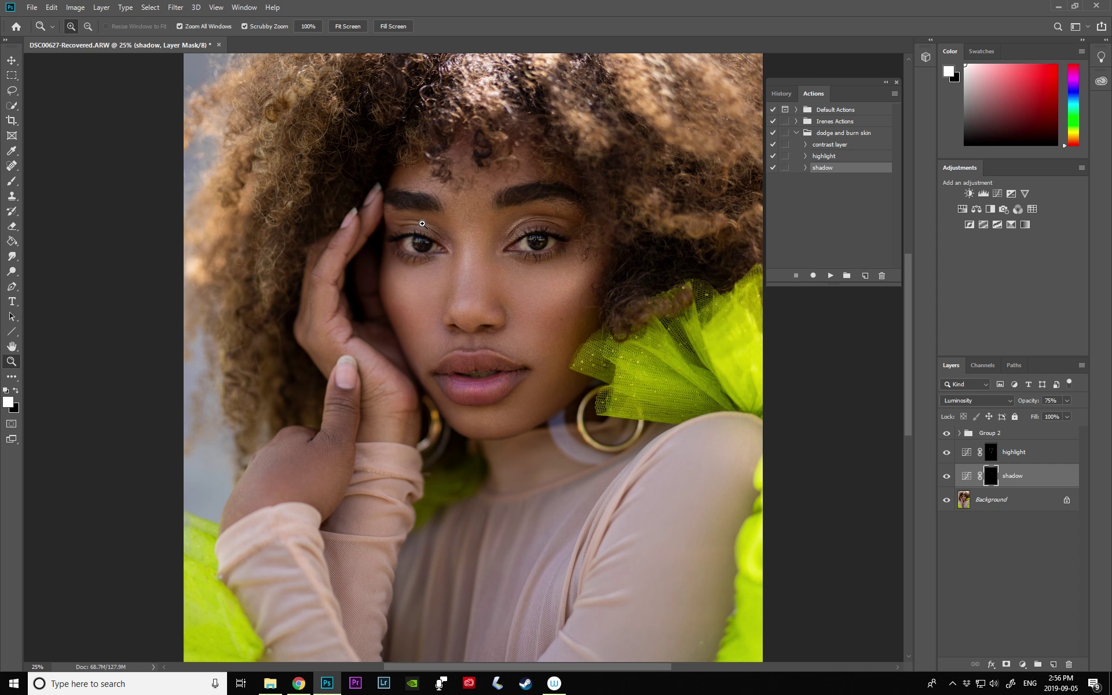
# - Refine the area around the eyebrow with the Brush on the highlight layer's mask, and target the shadow layer's mask
pyautogui.click(414, 230)
pyautogui.click(410, 207)
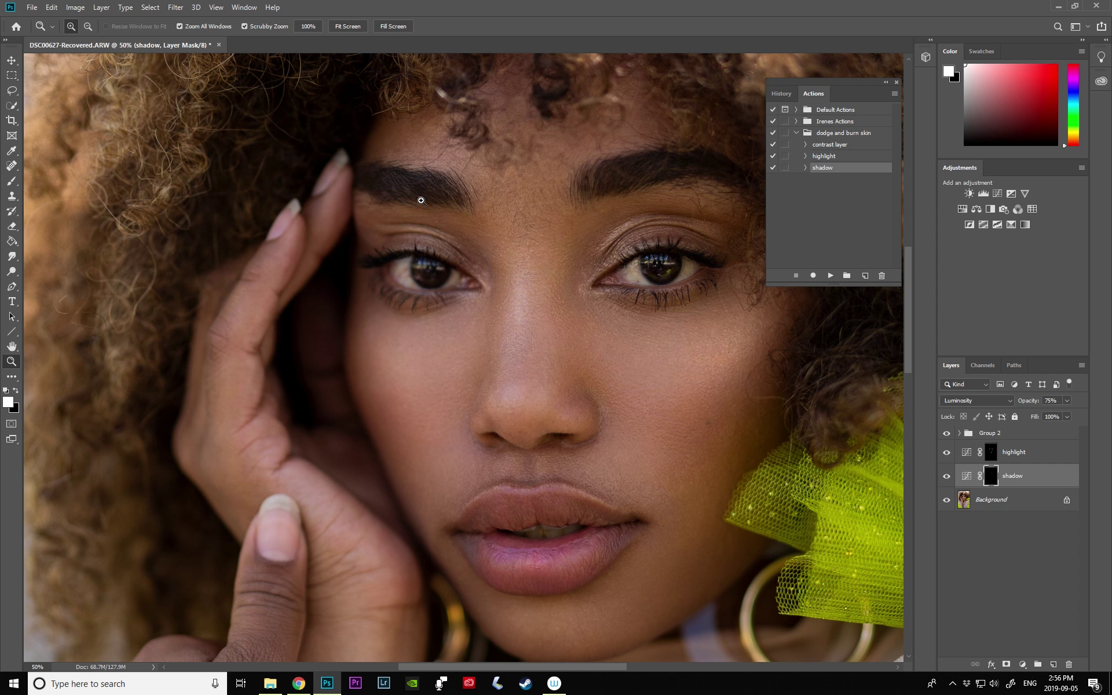
pyautogui.click(390, 186)
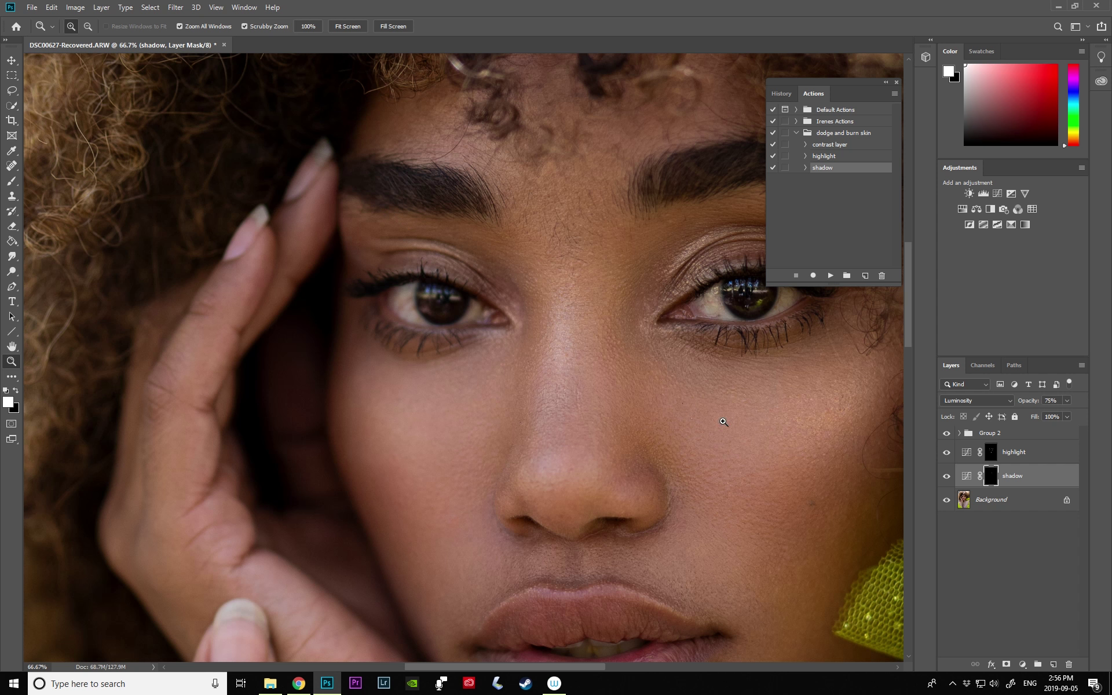
pyautogui.click(998, 456)
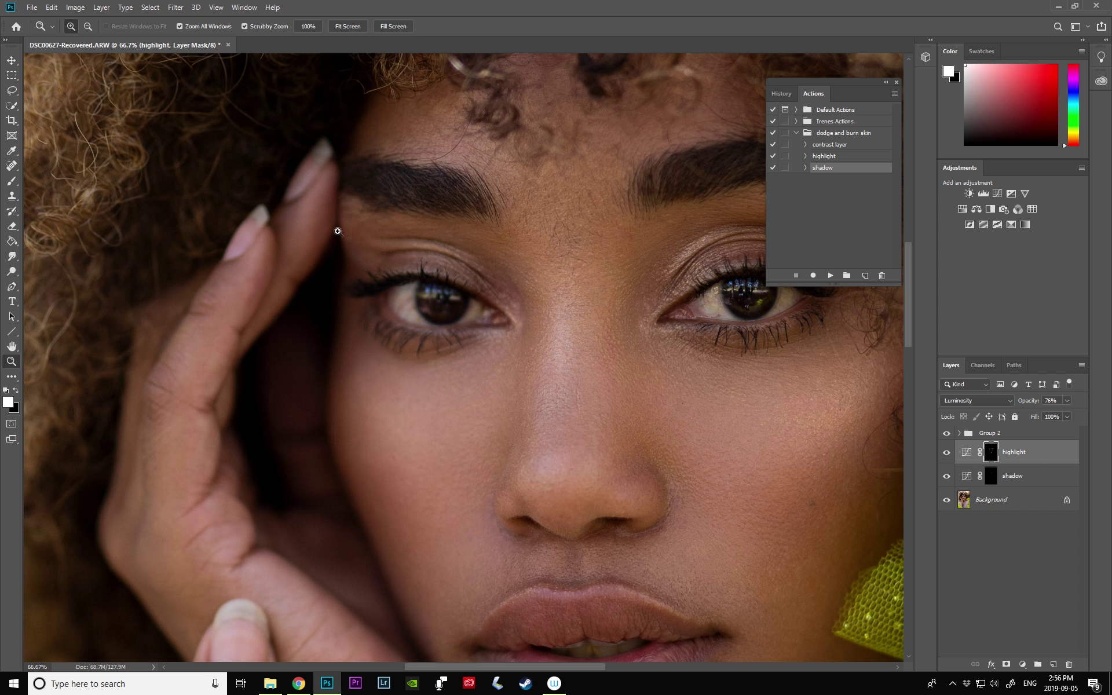
pyautogui.click(13, 181)
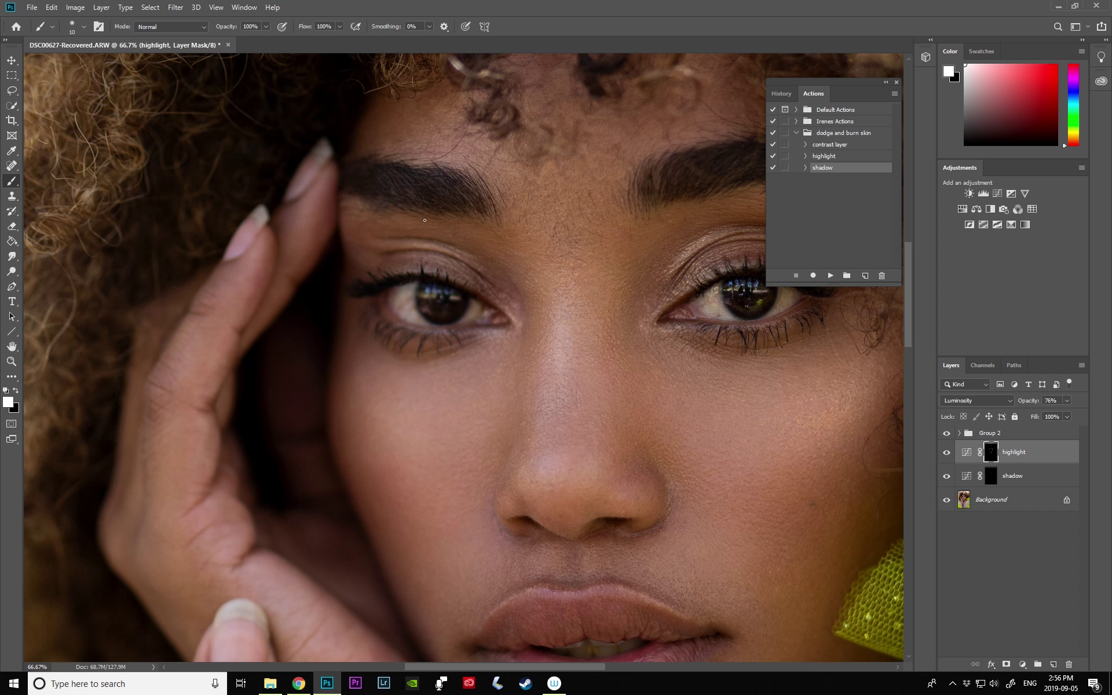
pyautogui.click(1003, 477)
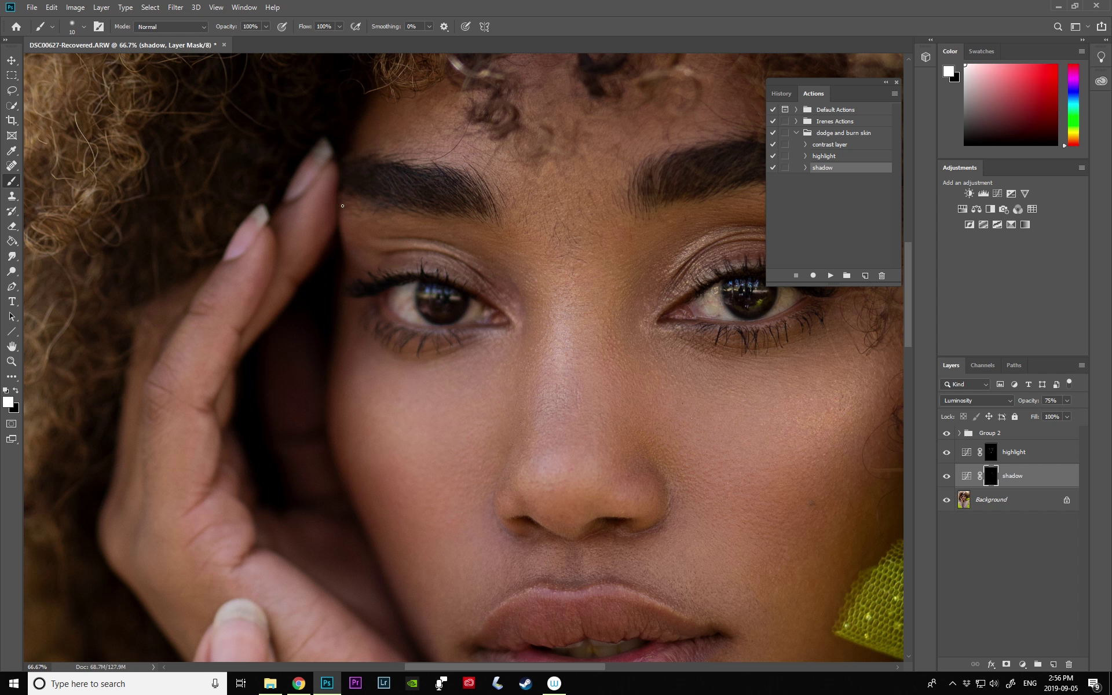
# - Compare the highlight and shadow layers on and off, and review the portrait at 25% zoom
pyautogui.click(947, 452)
pyautogui.click(947, 452)
pyautogui.click(948, 477)
pyautogui.click(947, 476)
pyautogui.click(11, 361)
pyautogui.click(88, 26)
pyautogui.click(711, 372)
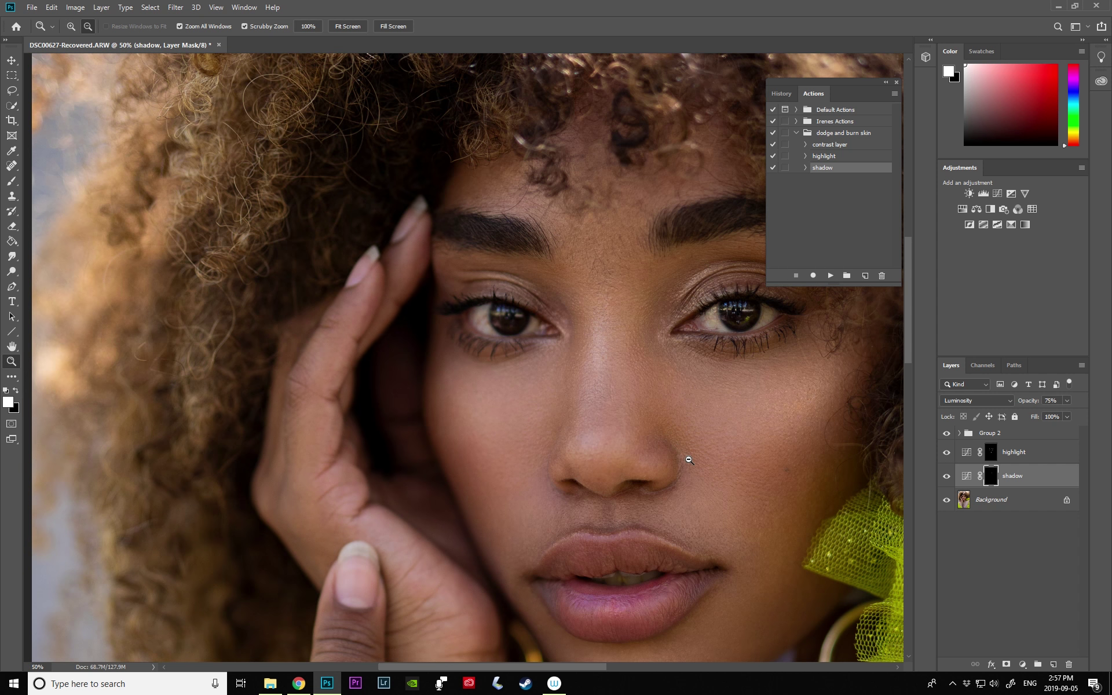
pyautogui.click(689, 459)
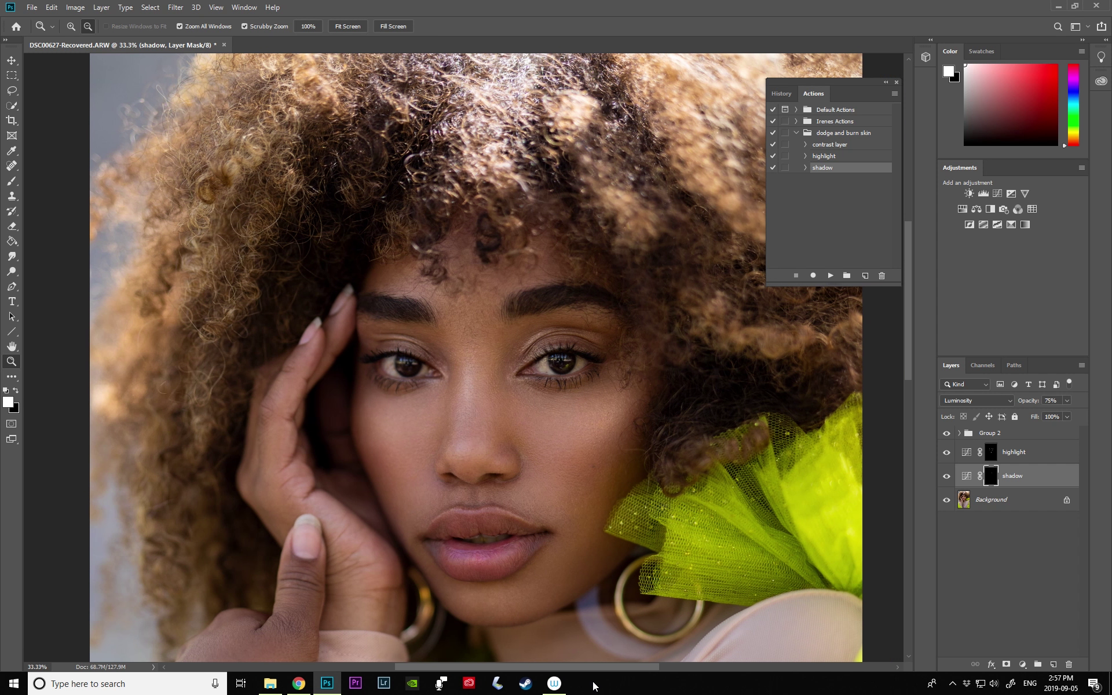
pyautogui.hotkey('ctrl', '-')
pyautogui.scroll(-4, 907, 337)
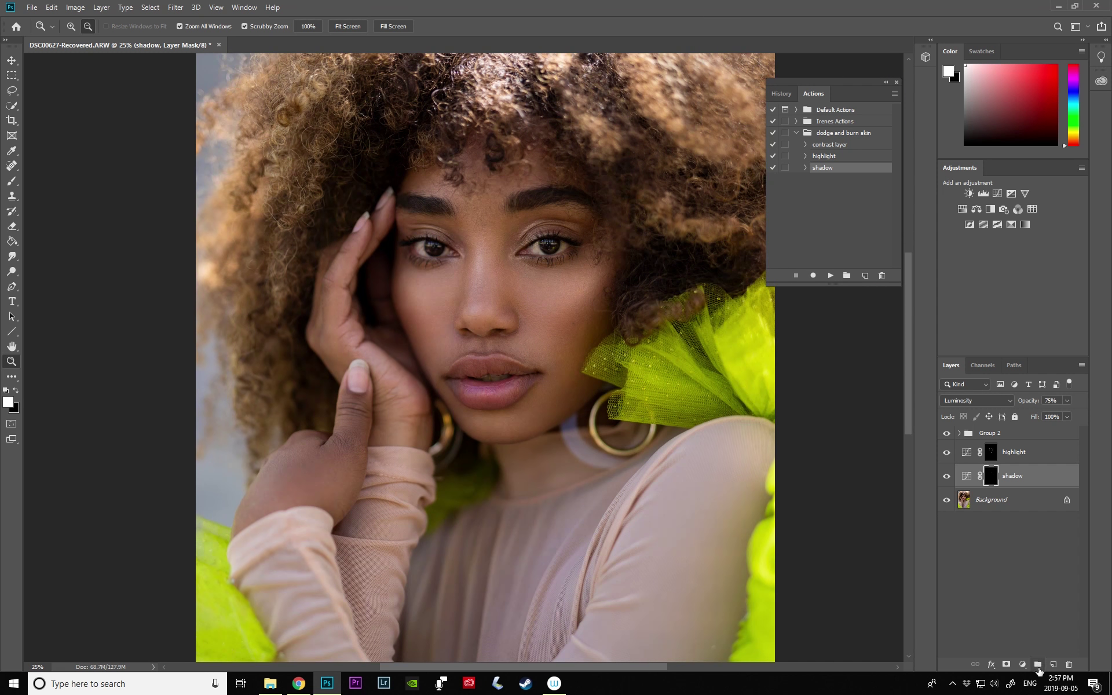
# - Create a new layer group and put the highlight and shadow layers inside it
pyautogui.click(1039, 666)
pyautogui.moveTo(1006, 471); pyautogui.dragTo(1007, 443)
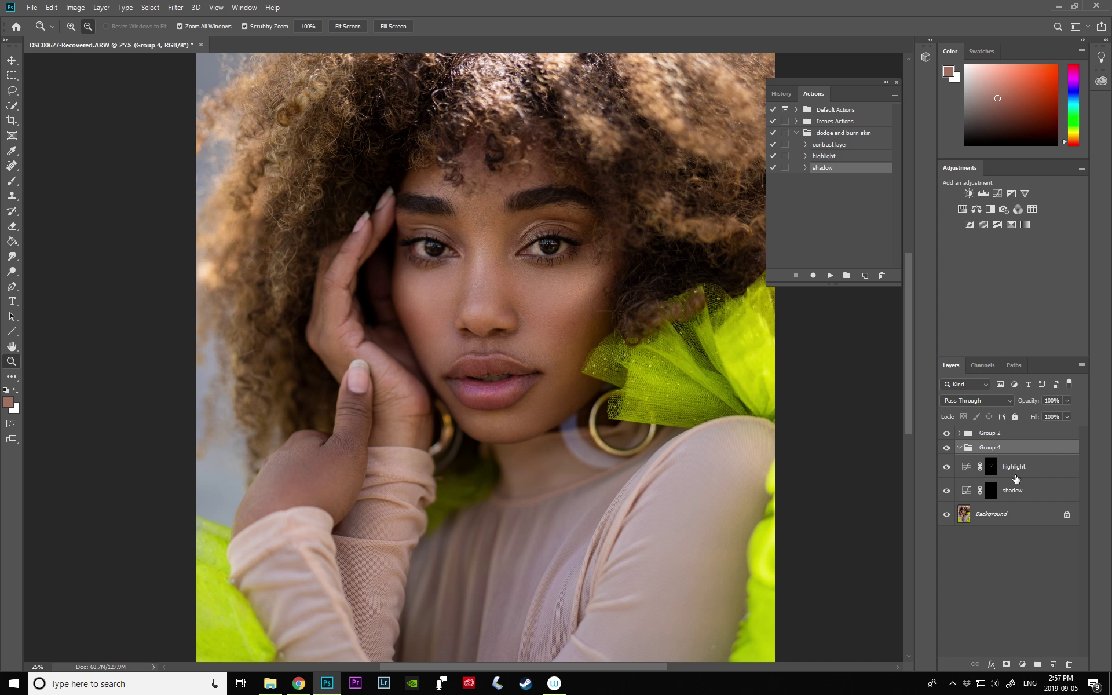
pyautogui.click(1014, 471)
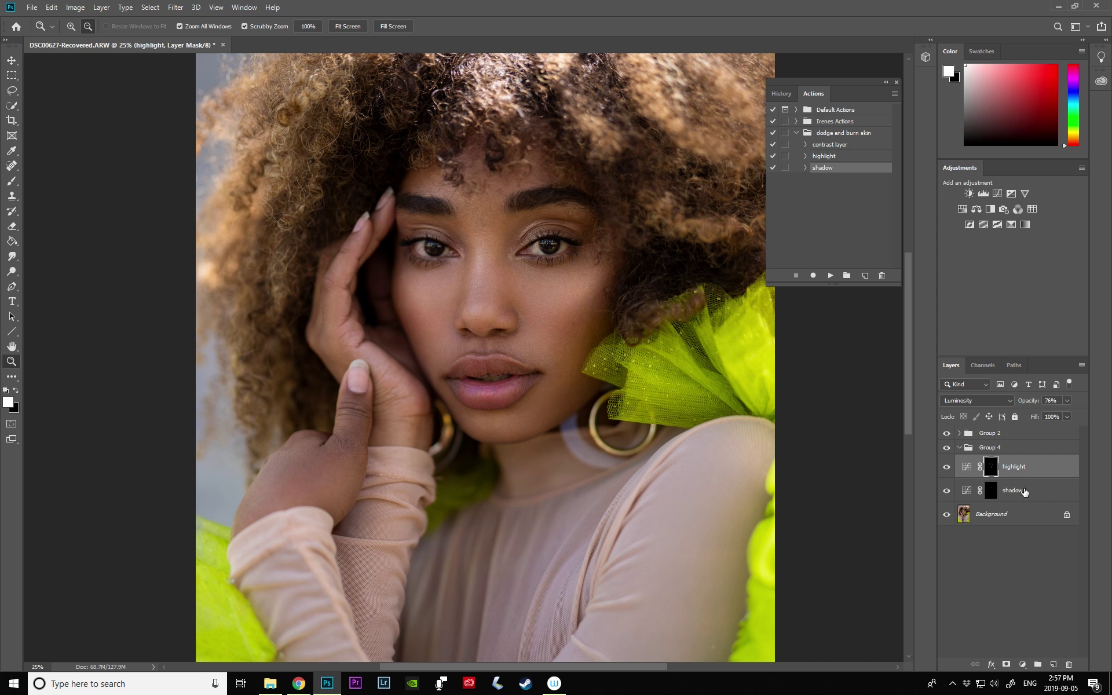
pyautogui.keyDown('shift'); pyautogui.click(1025, 491); pyautogui.keyUp('shift')
pyautogui.moveTo(1022, 474); pyautogui.dragTo(997, 449)
# - Compare the highlight and shadow group on and off, and move it into Group 2
pyautogui.click(946, 448)
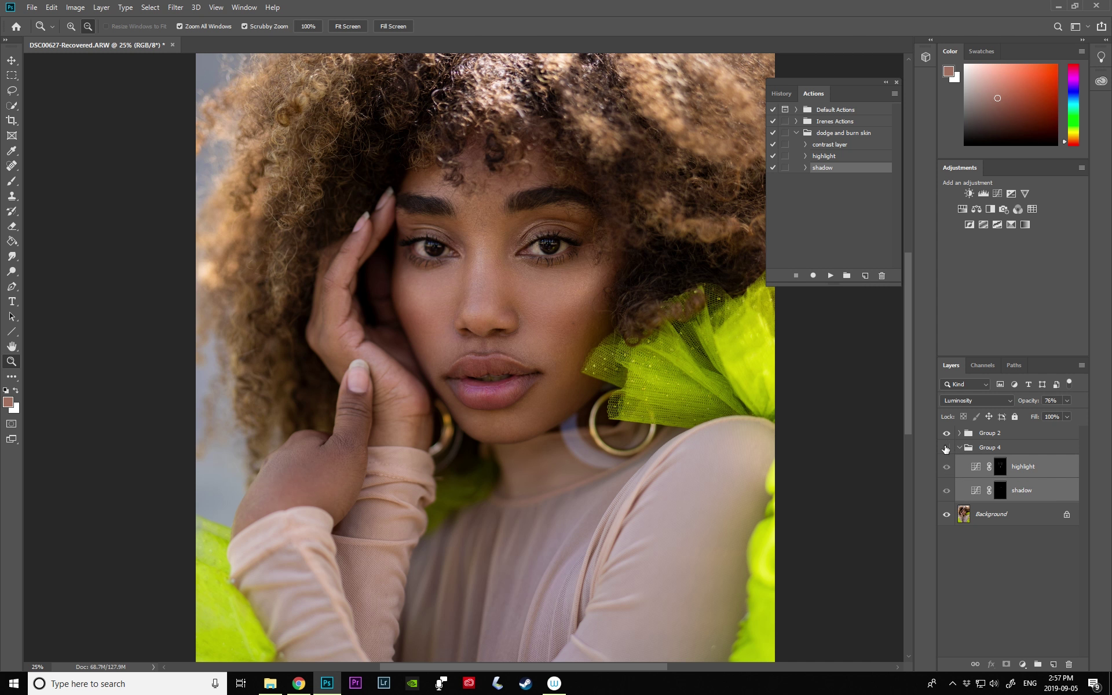
pyautogui.click(946, 449)
pyautogui.click(946, 449)
pyautogui.click(946, 448)
pyautogui.click(946, 448)
pyautogui.click(947, 449)
pyautogui.click(946, 448)
pyautogui.click(949, 449)
pyautogui.moveTo(986, 448); pyautogui.dragTo(987, 435)
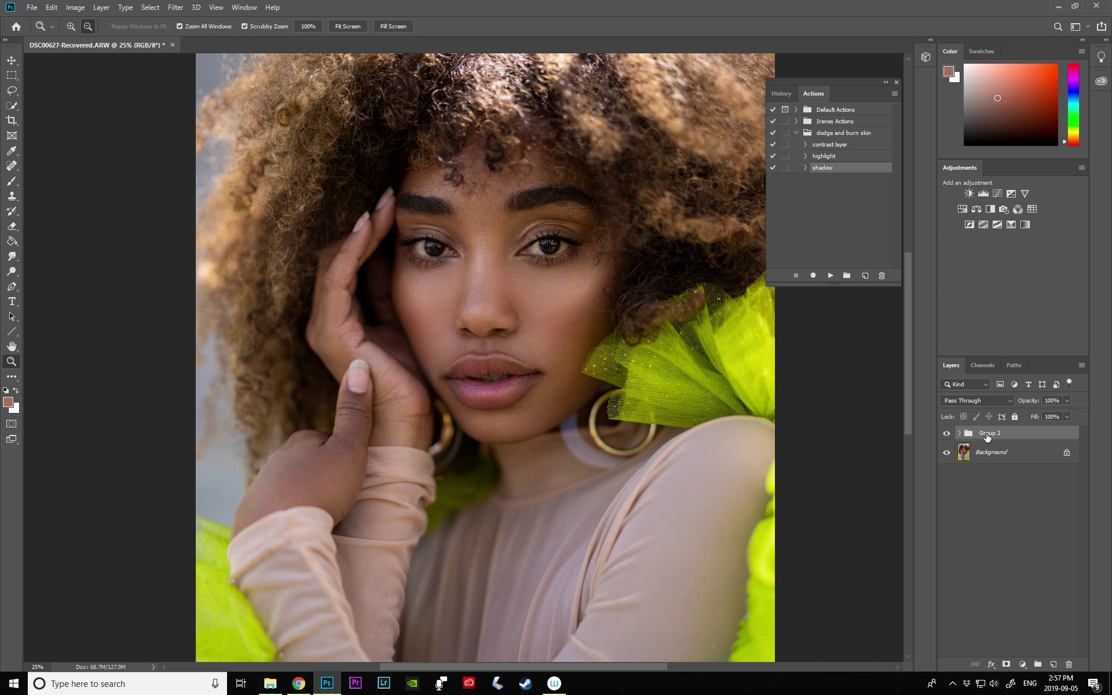
# - Compare the portrait with all the retouching in Group 2 on and off, leaving the group visible
pyautogui.click(947, 435)
pyautogui.click(947, 435)
pyautogui.click(946, 435)
pyautogui.click(947, 434)
pyautogui.click(947, 434)
pyautogui.click(946, 435)
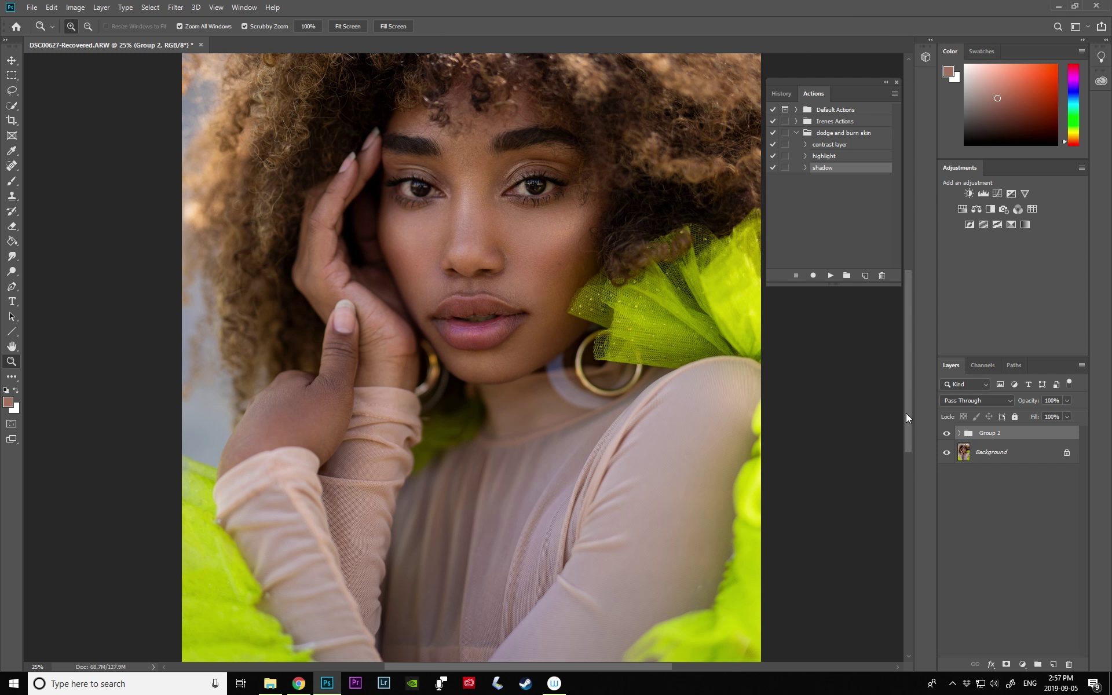
pyautogui.scroll(3, 908, 405)
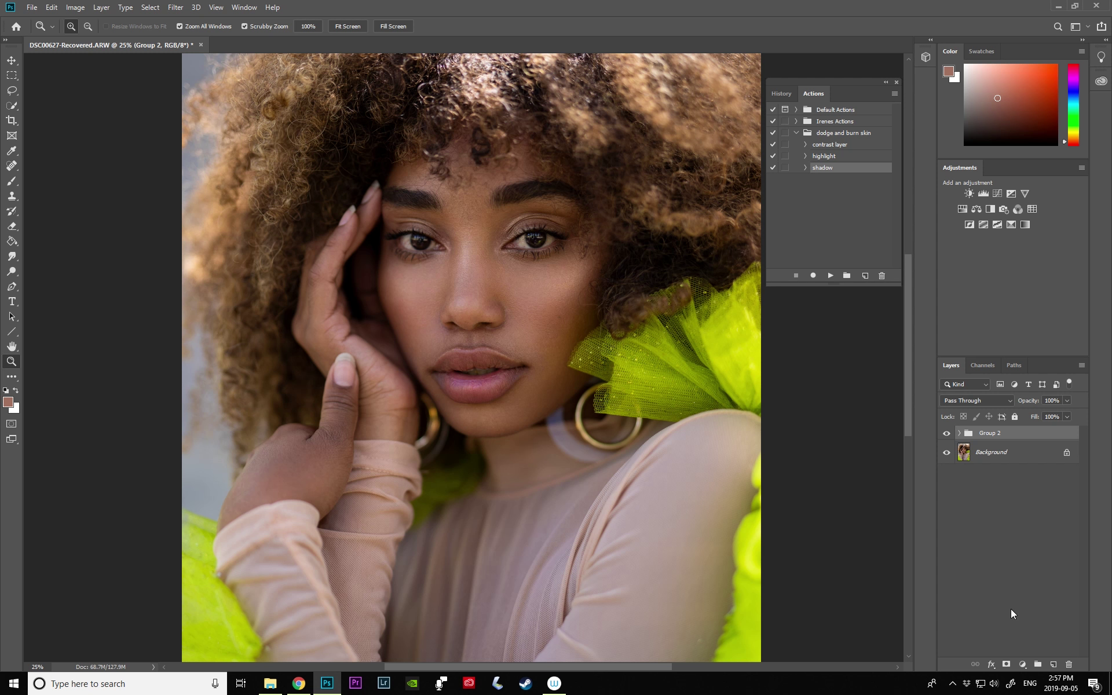
# - Add a Selective Color adjustment layer and set its Reds to Cyan -2%, Yellow +4% and Black +7%
pyautogui.click(1023, 665)
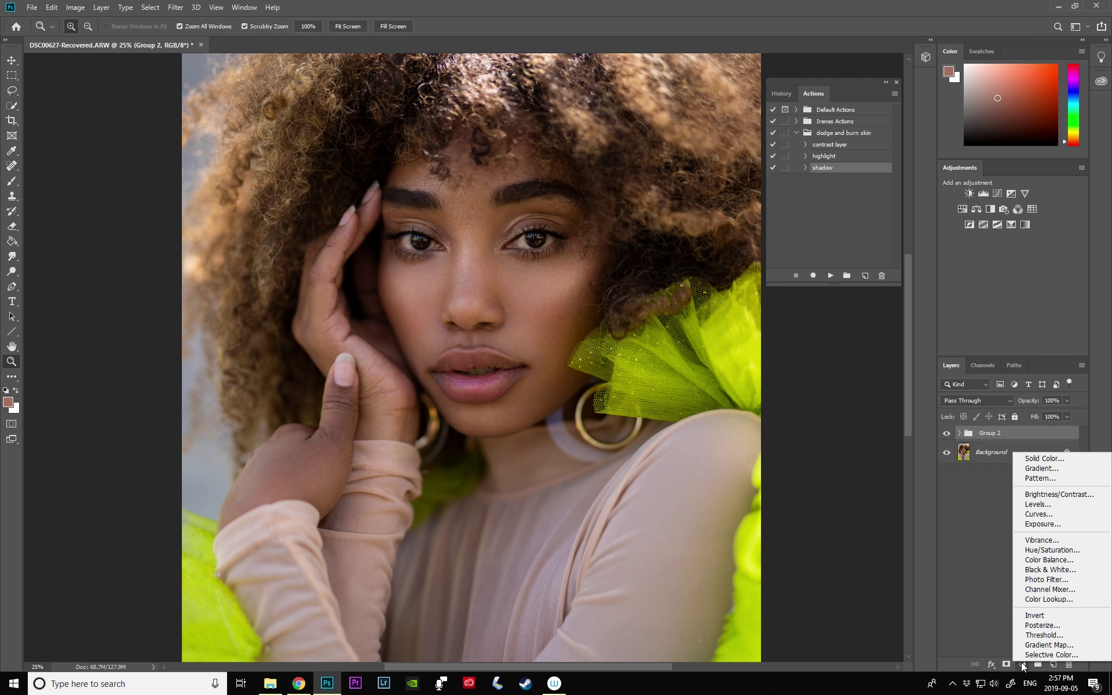
pyautogui.click(1026, 657)
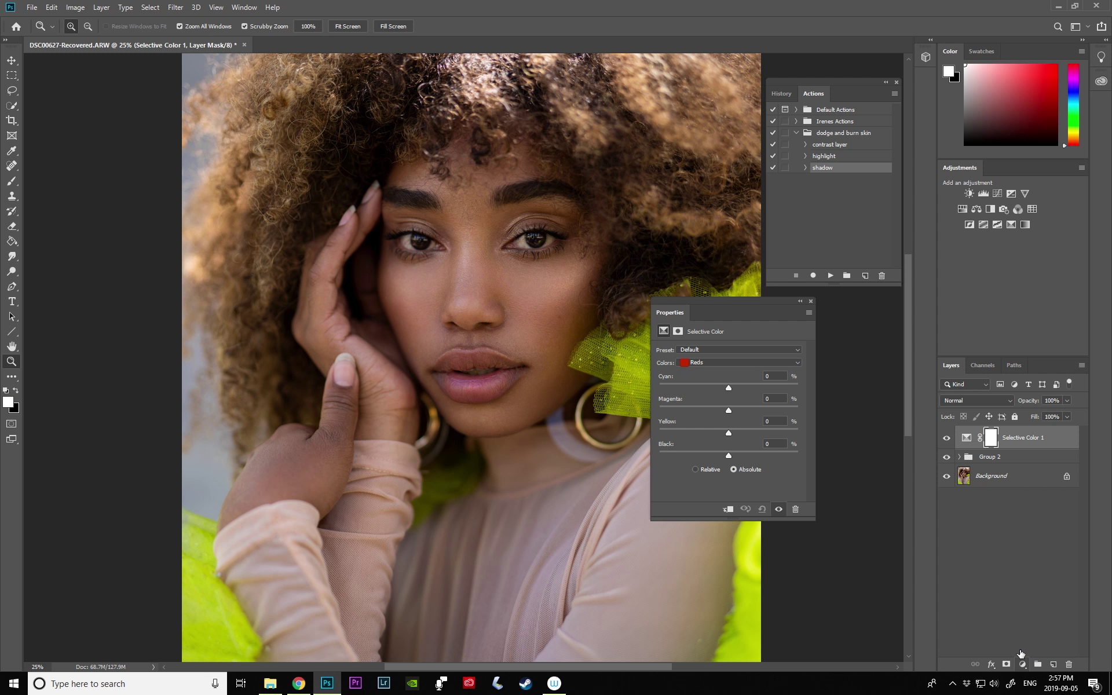
pyautogui.moveTo(716, 308); pyautogui.dragTo(808, 316)
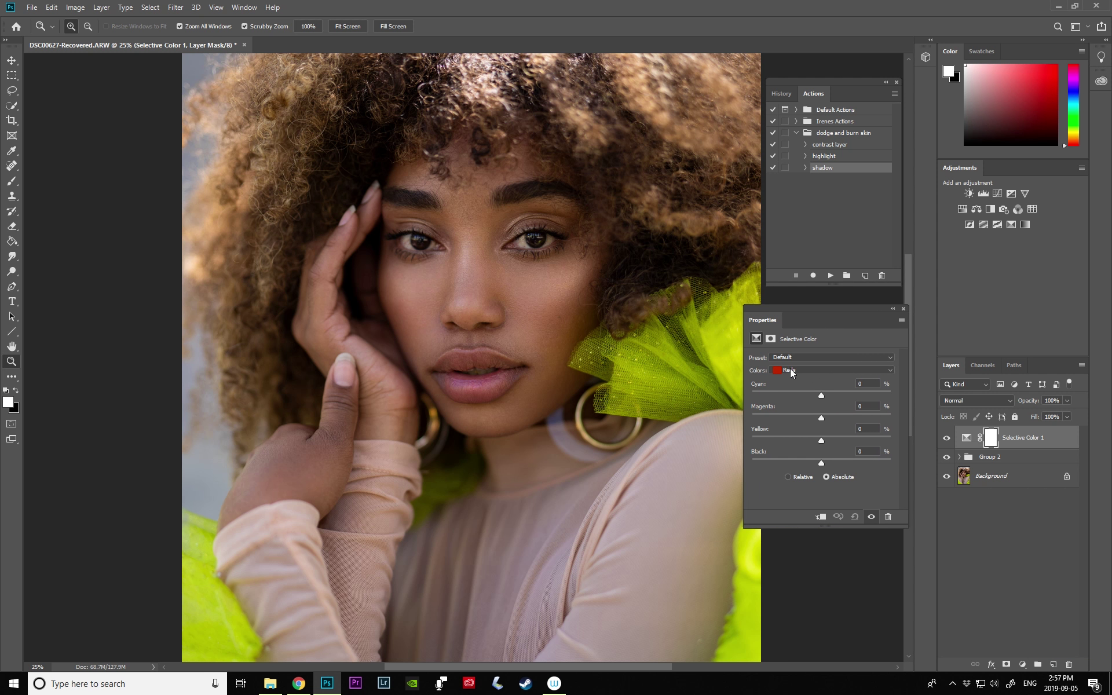
pyautogui.click(791, 369)
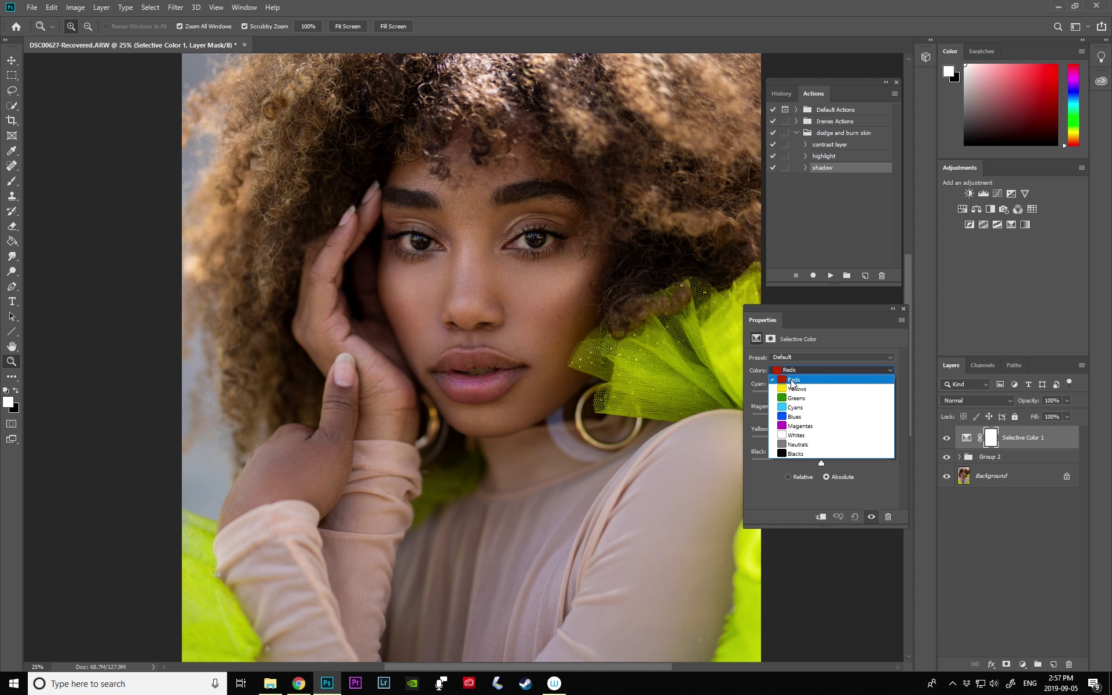
pyautogui.click(793, 380)
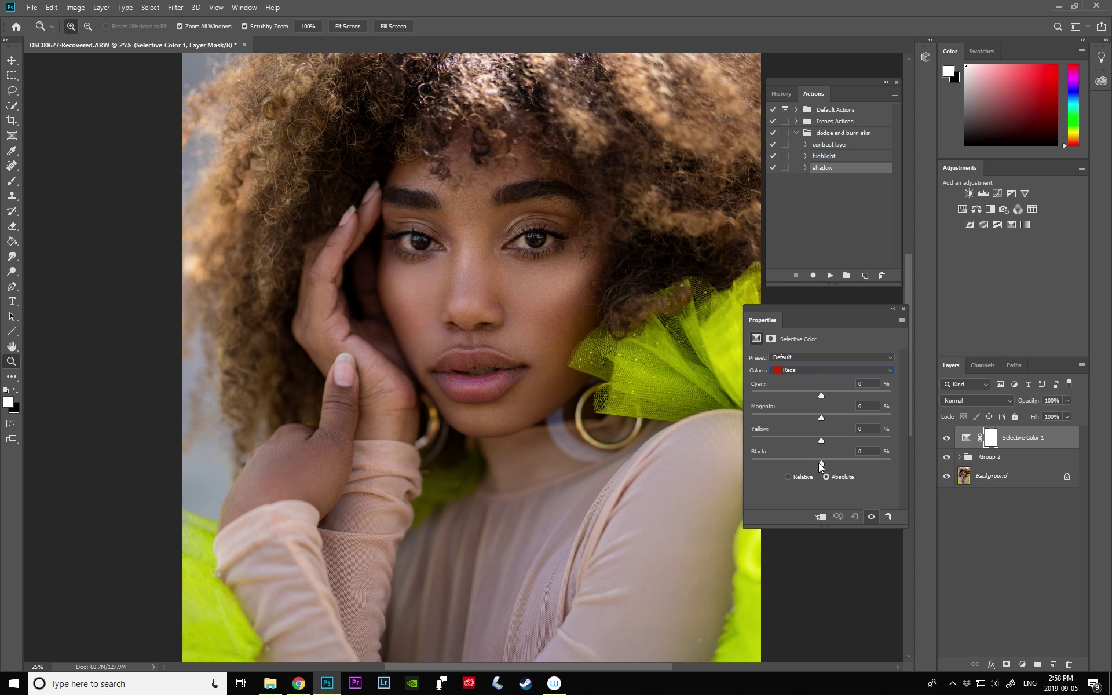
pyautogui.moveTo(821, 462); pyautogui.dragTo(826, 461)
pyautogui.moveTo(820, 439); pyautogui.dragTo(823, 439)
# - Move the Selective Color layer below Group 2, directly above the Background
pyautogui.moveTo(1007, 439); pyautogui.dragTo(1012, 462)
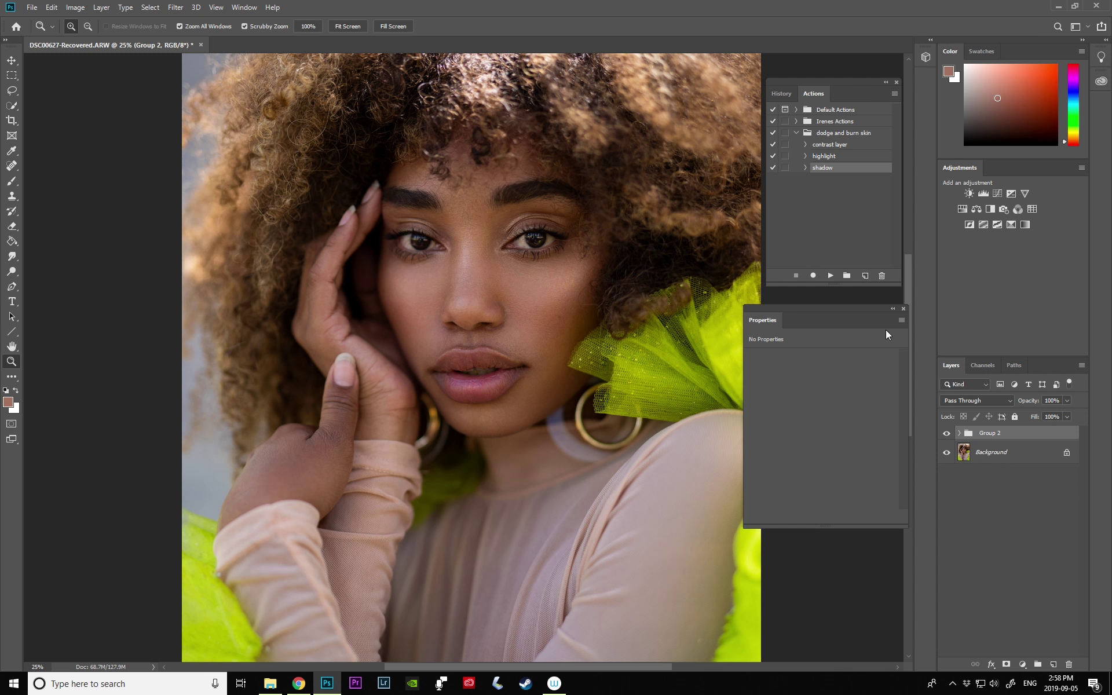
pyautogui.hotkey('ctrl', 'z')
pyautogui.moveTo(1023, 437); pyautogui.dragTo(1018, 467)
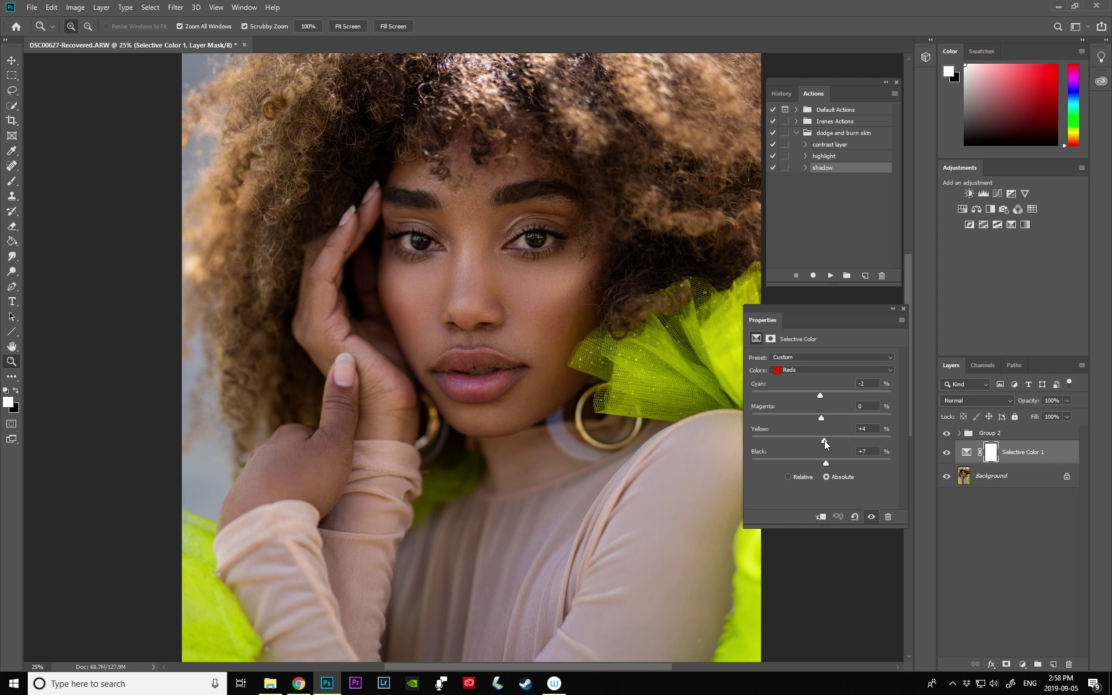
# - Set the Selective Color Reds to Cyan -4%, Yellow +7% and Black +8%, and close the adjustment settings
pyautogui.moveTo(828, 439); pyautogui.dragTo(825, 427)
pyautogui.click(893, 309)
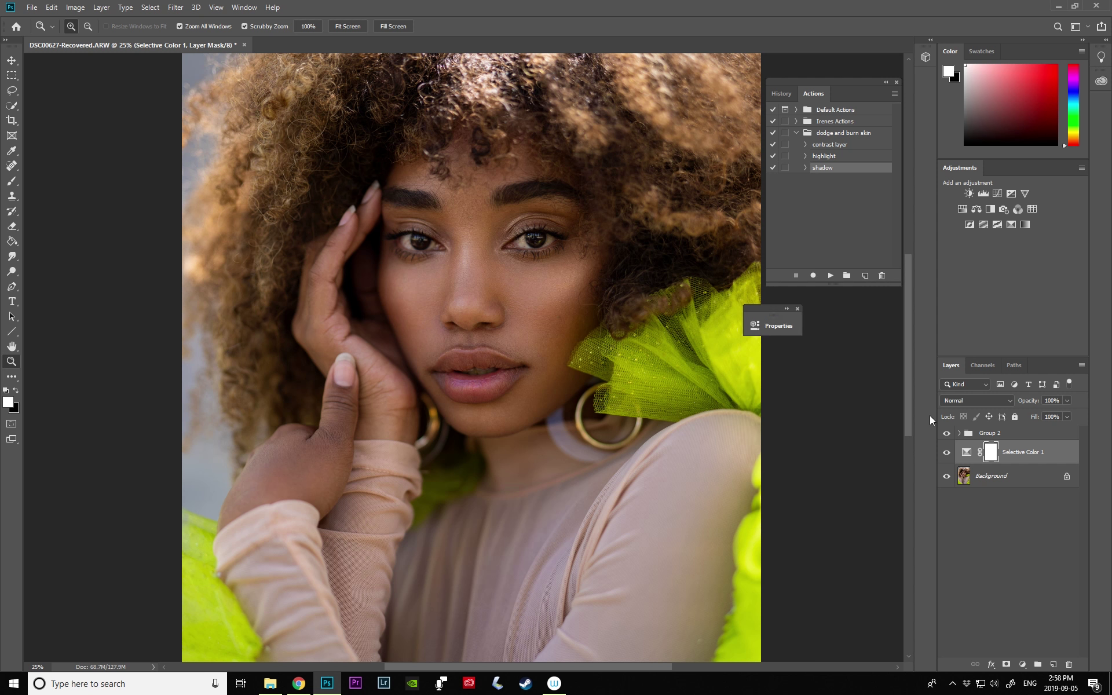
pyautogui.click(798, 309)
# - Compare the portrait with the Selective Color 1 layer on and off, leaving the layer visible
pyautogui.click(947, 453)
pyautogui.click(947, 453)
pyautogui.click(947, 453)
pyautogui.click(947, 452)
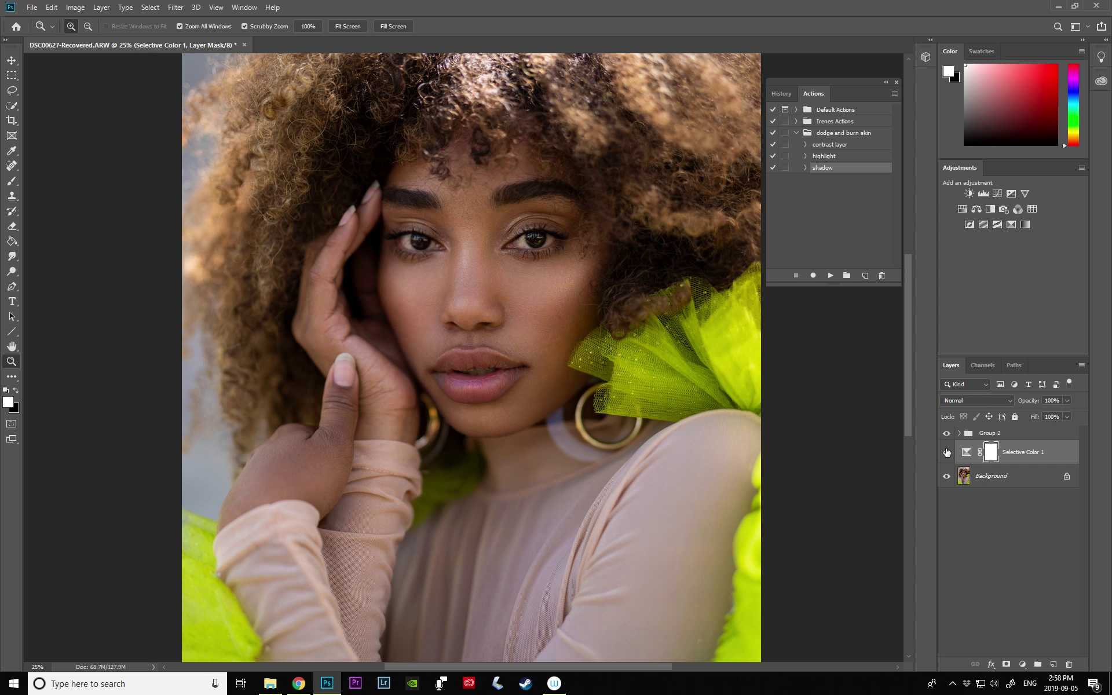
pyautogui.click(947, 452)
pyautogui.click(947, 452)
# - Reopen the Selective Color 1 settings and slightly raise the Yellow amount of the Yellows range
pyautogui.click(967, 454)
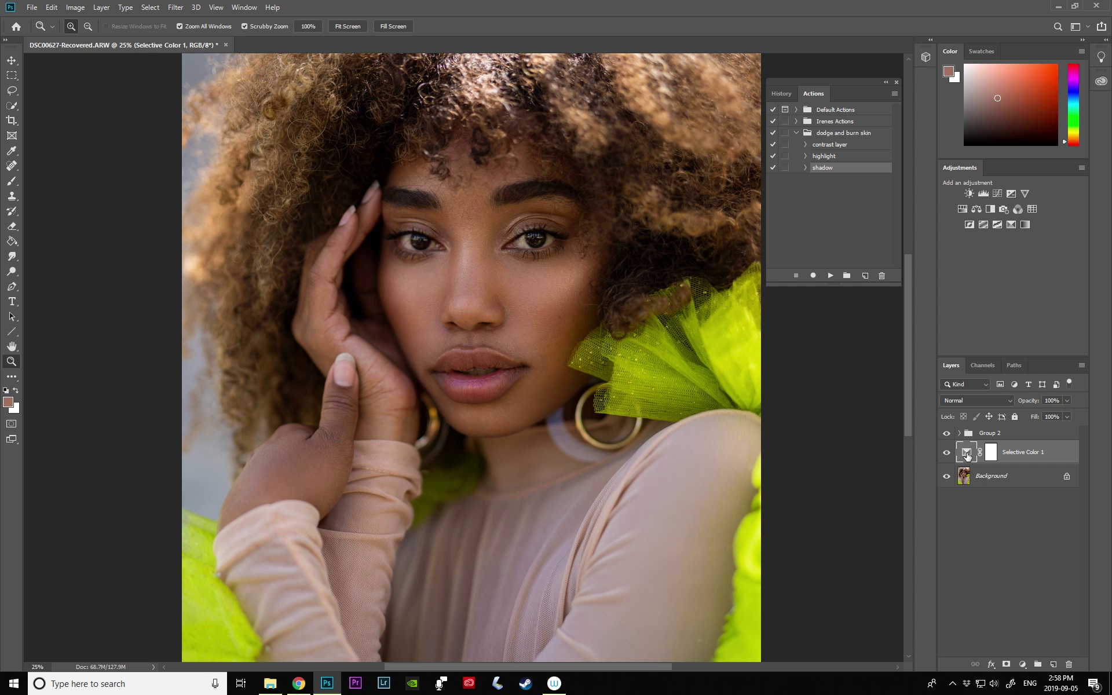
pyautogui.doubleClick(967, 455)
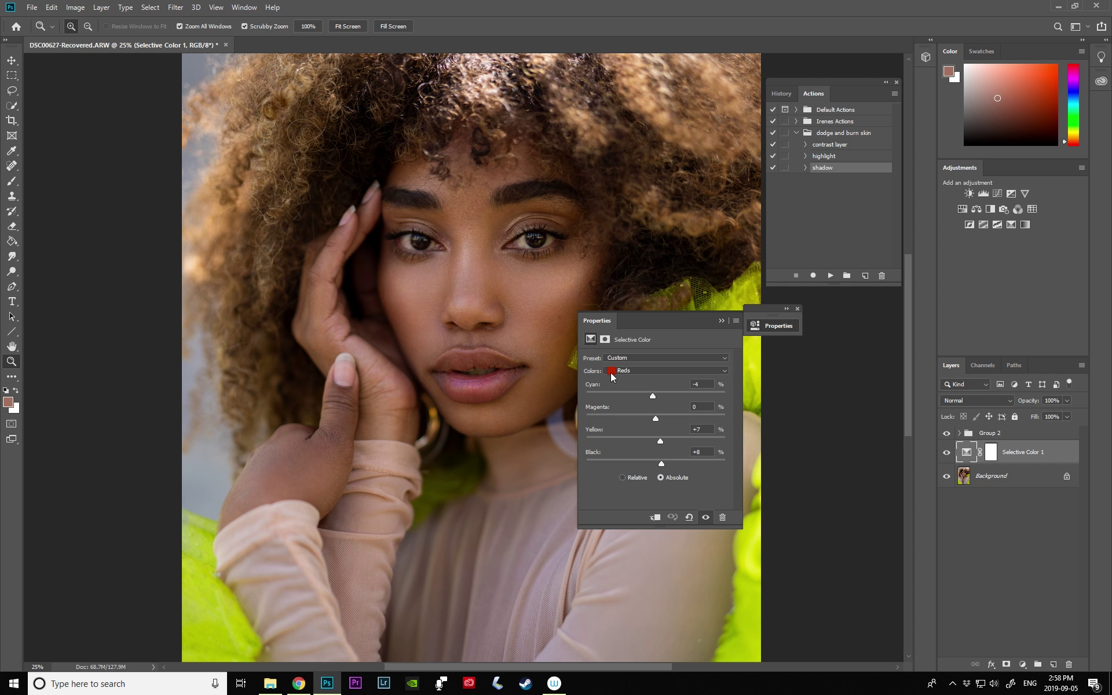
pyautogui.moveTo(674, 319); pyautogui.dragTo(797, 291)
pyautogui.click(750, 346)
pyautogui.click(752, 362)
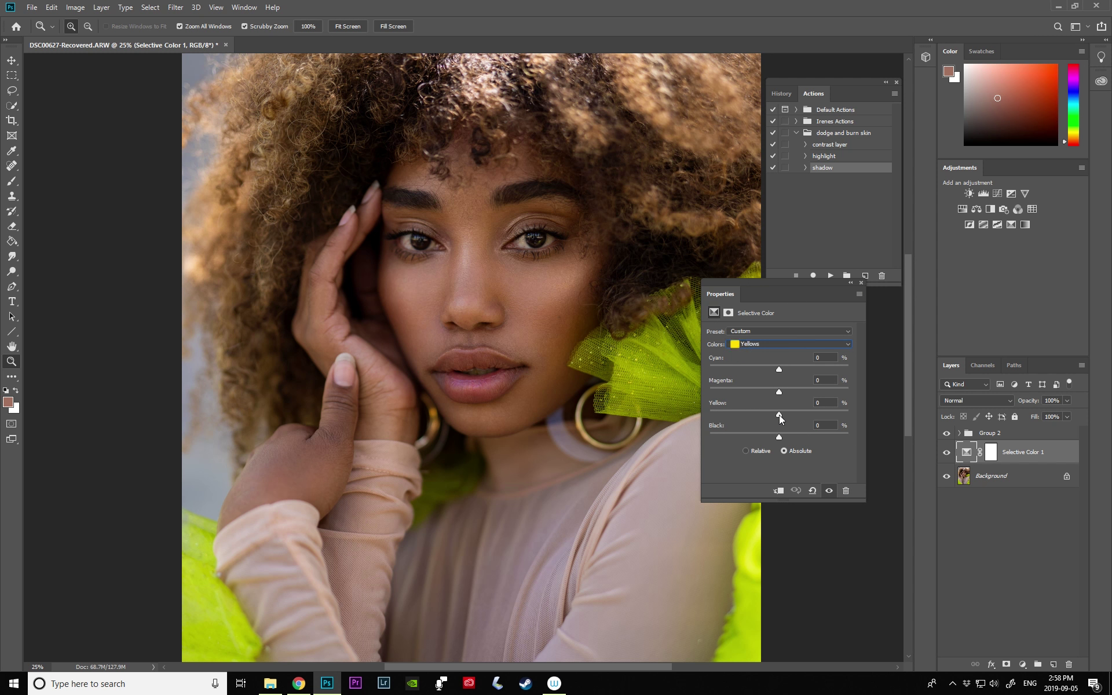
pyautogui.moveTo(780, 415); pyautogui.dragTo(781, 415)
# - Lower the Black amount of the Whites range beyond -13% and close the Selective Color settings
pyautogui.click(765, 343)
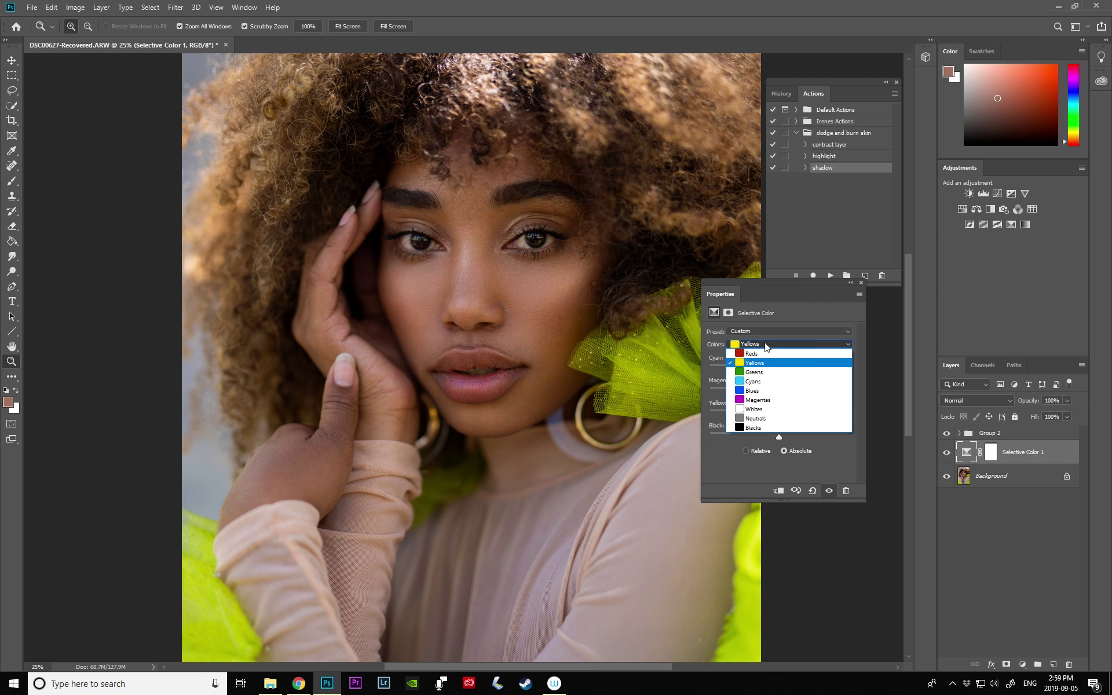
pyautogui.click(753, 410)
pyautogui.moveTo(777, 441); pyautogui.dragTo(770, 436)
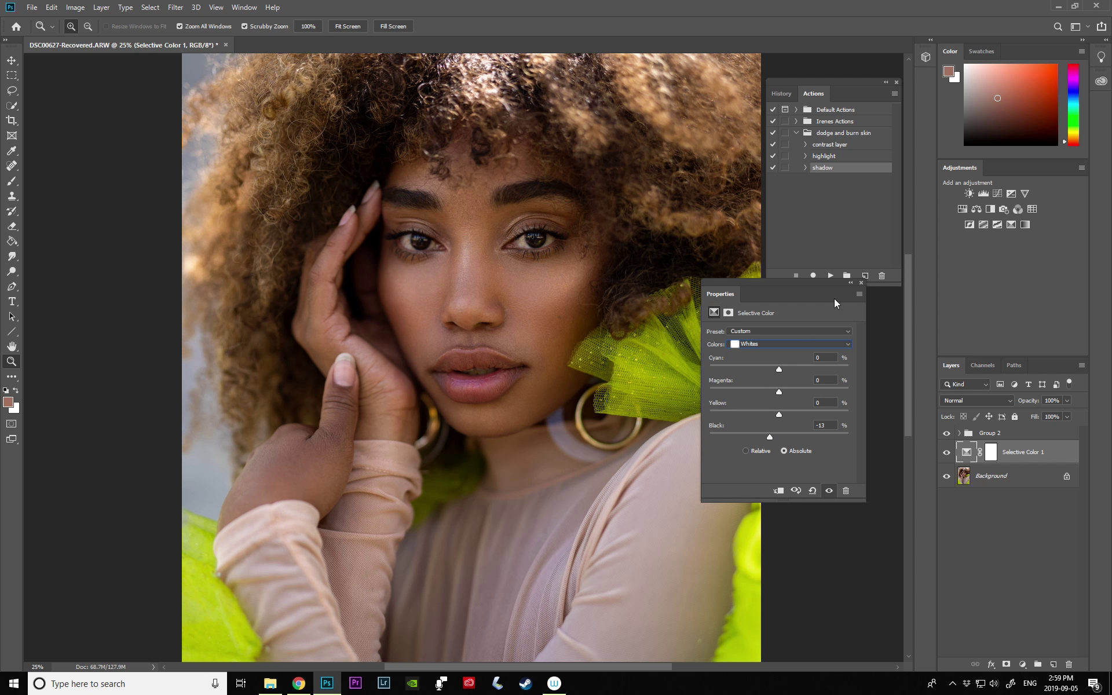
pyautogui.moveTo(770, 437); pyautogui.dragTo(764, 436)
pyautogui.click(861, 283)
# - Compare the Selective Color 1 layer on and off, both close up and on the whole portrait, leaving it visible
pyautogui.click(948, 453)
pyautogui.click(947, 454)
pyautogui.click(948, 454)
pyautogui.click(948, 453)
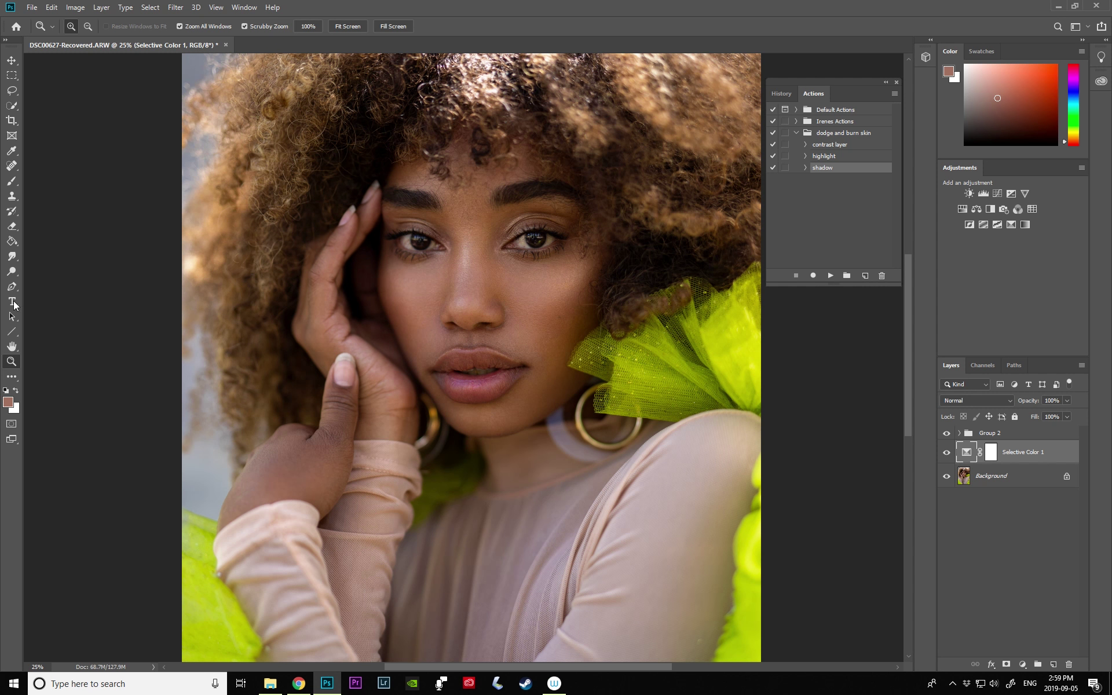
pyautogui.click(465, 426)
pyautogui.moveTo(908, 368)
pyautogui.mouseDown()
pyautogui.moveTo(906, 403)
pyautogui.moveTo(907, 392)
pyautogui.mouseUp()
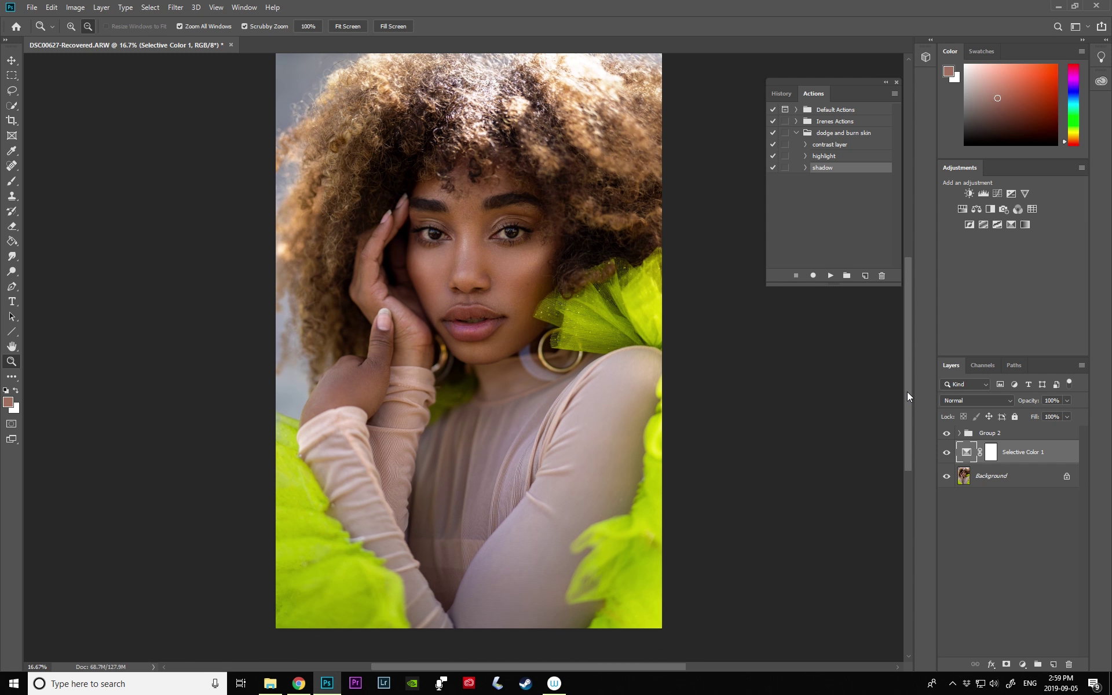
pyautogui.click(947, 454)
pyautogui.click(948, 454)
pyautogui.click(948, 454)
pyautogui.click(947, 454)
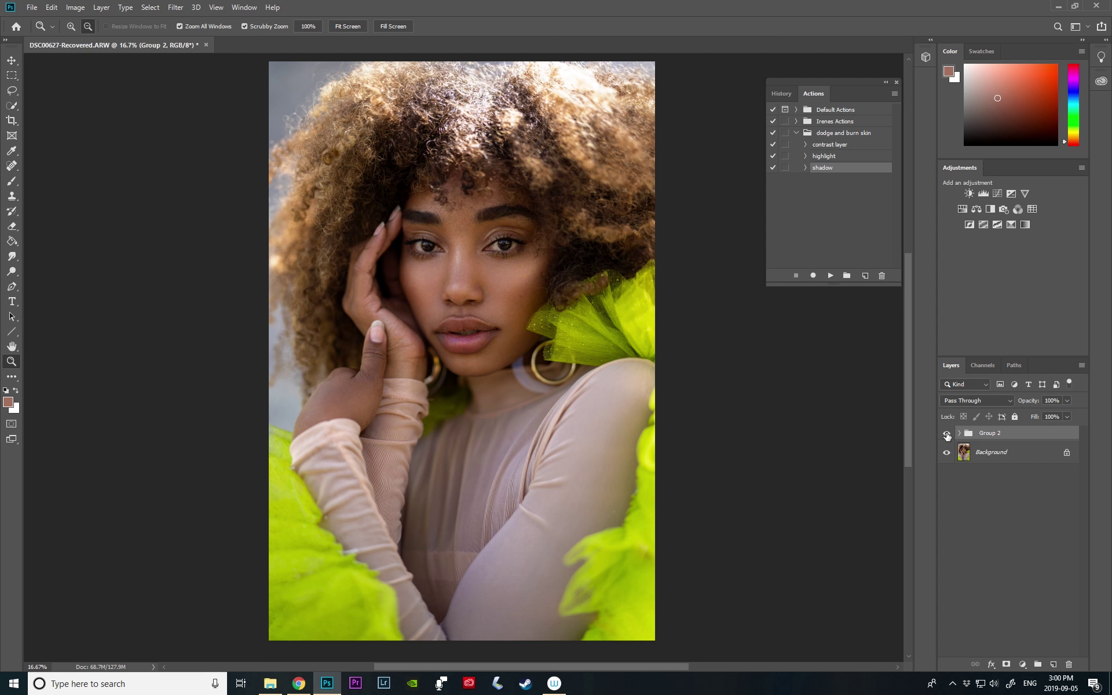
# - Compare the whole portrait before and after retouching by switching Group 2 on and off
pyautogui.click(946, 434)
pyautogui.click(946, 434)
pyautogui.click(948, 435)
pyautogui.click(948, 435)
pyautogui.click(947, 435)
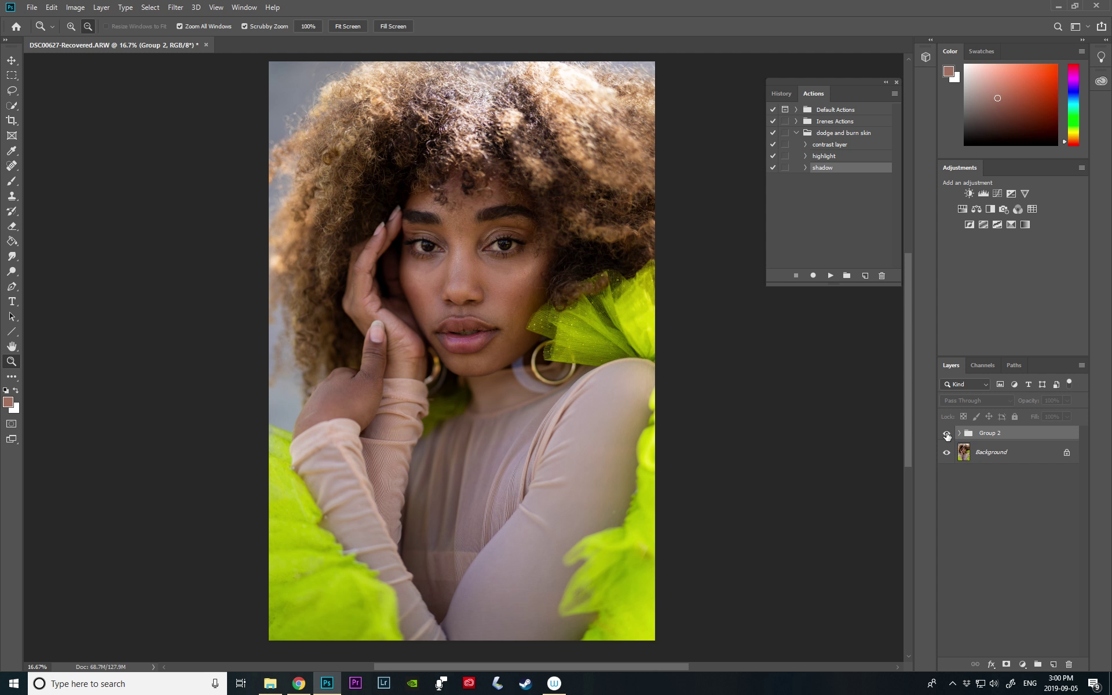
pyautogui.click(948, 435)
pyautogui.click(947, 434)
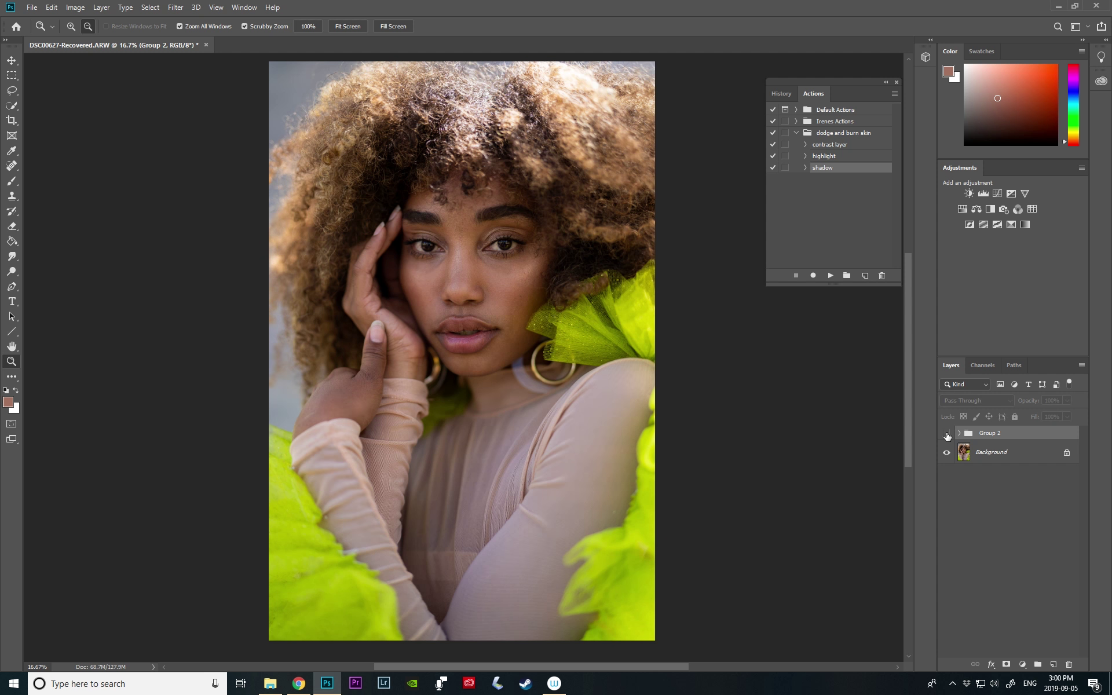